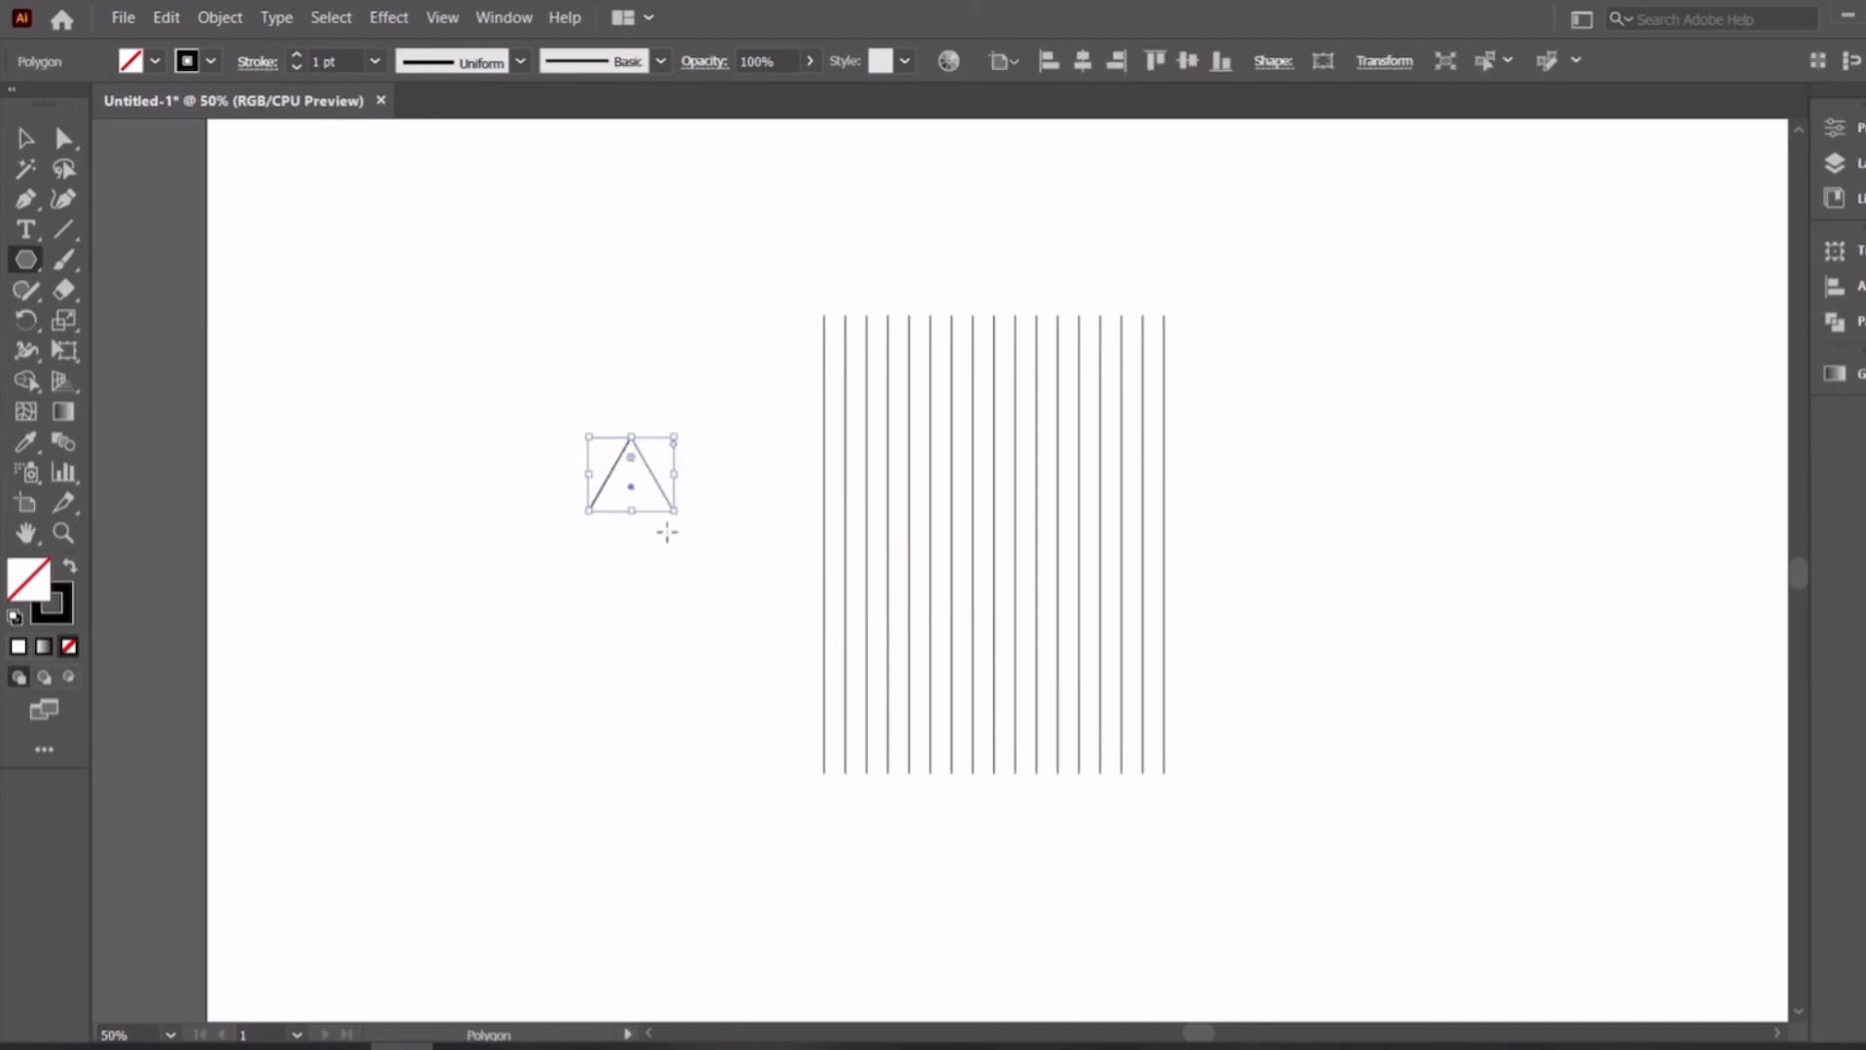
Enlarge the small triangle to roughly three times its size and place it beside the vertical lines
drag(673, 512, 832, 651)
drag(755, 567, 679, 541)
click(721, 530)
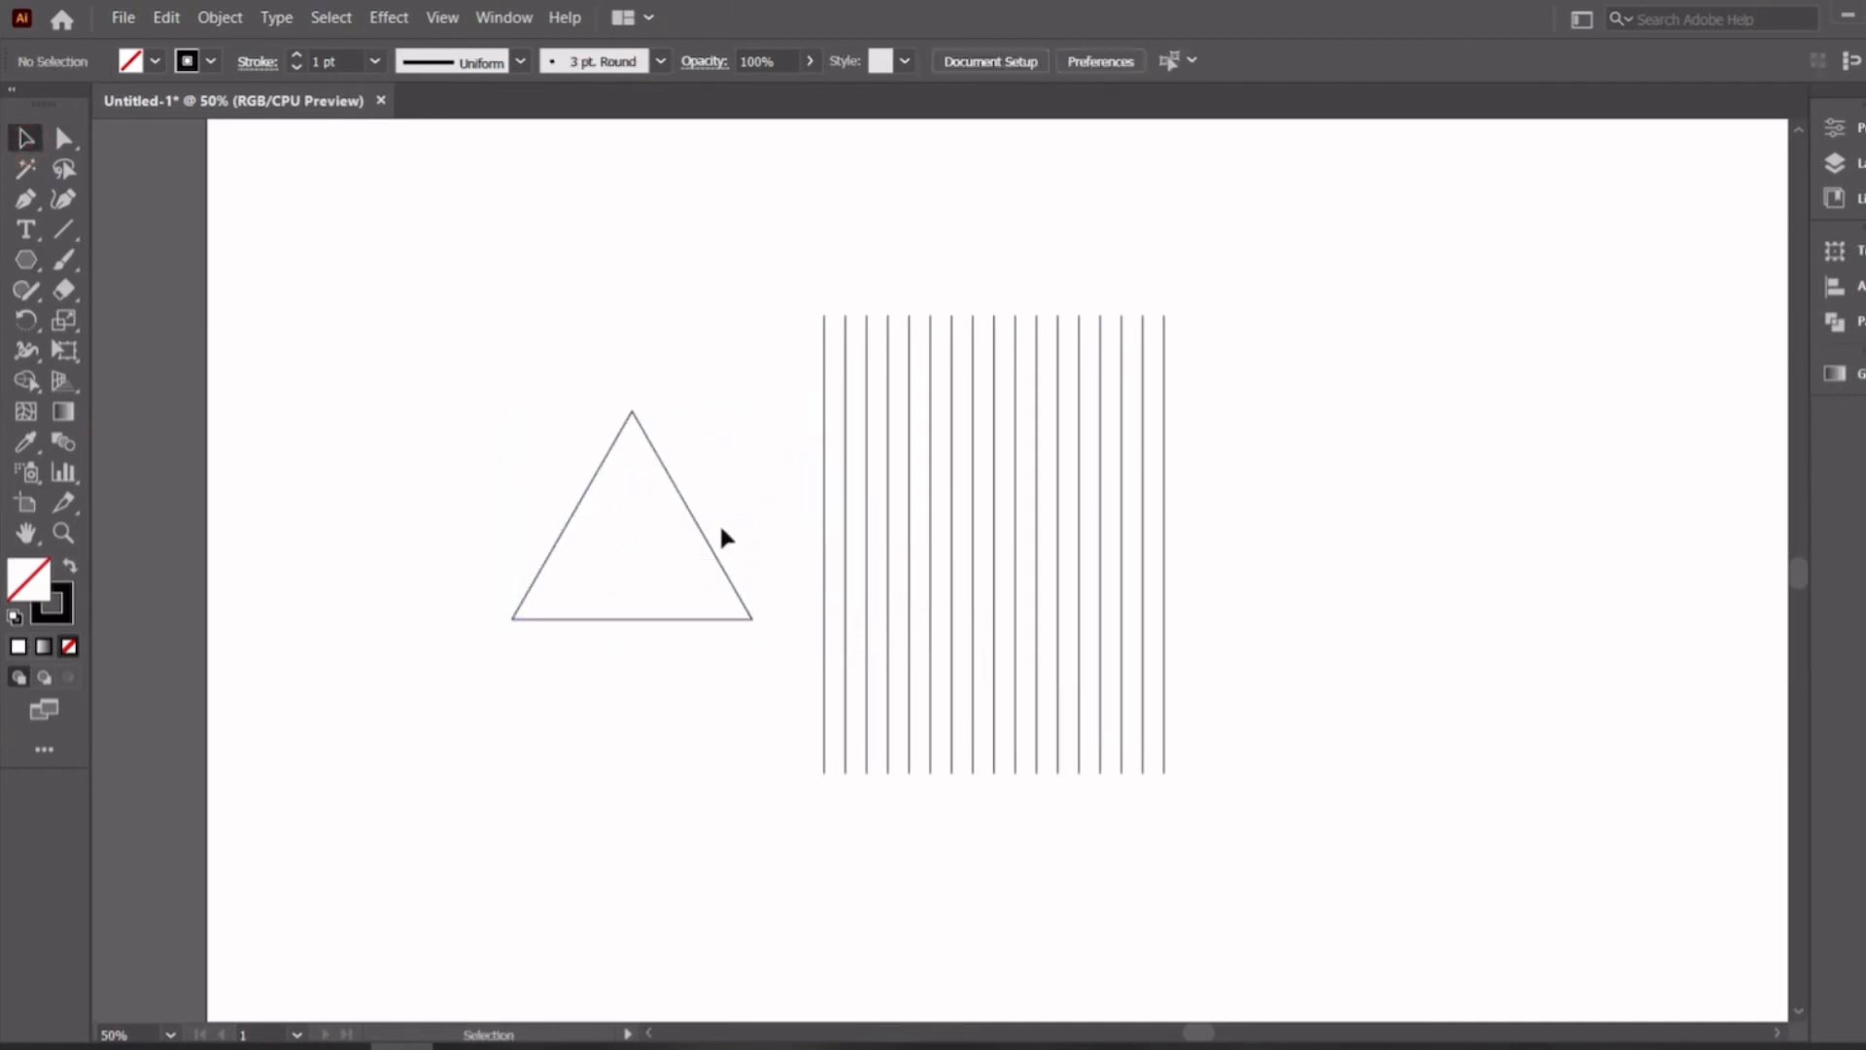
Rotate the group of vertical lines to an angle of 300°
scroll(849, 532, up, 1)
click(1036, 659)
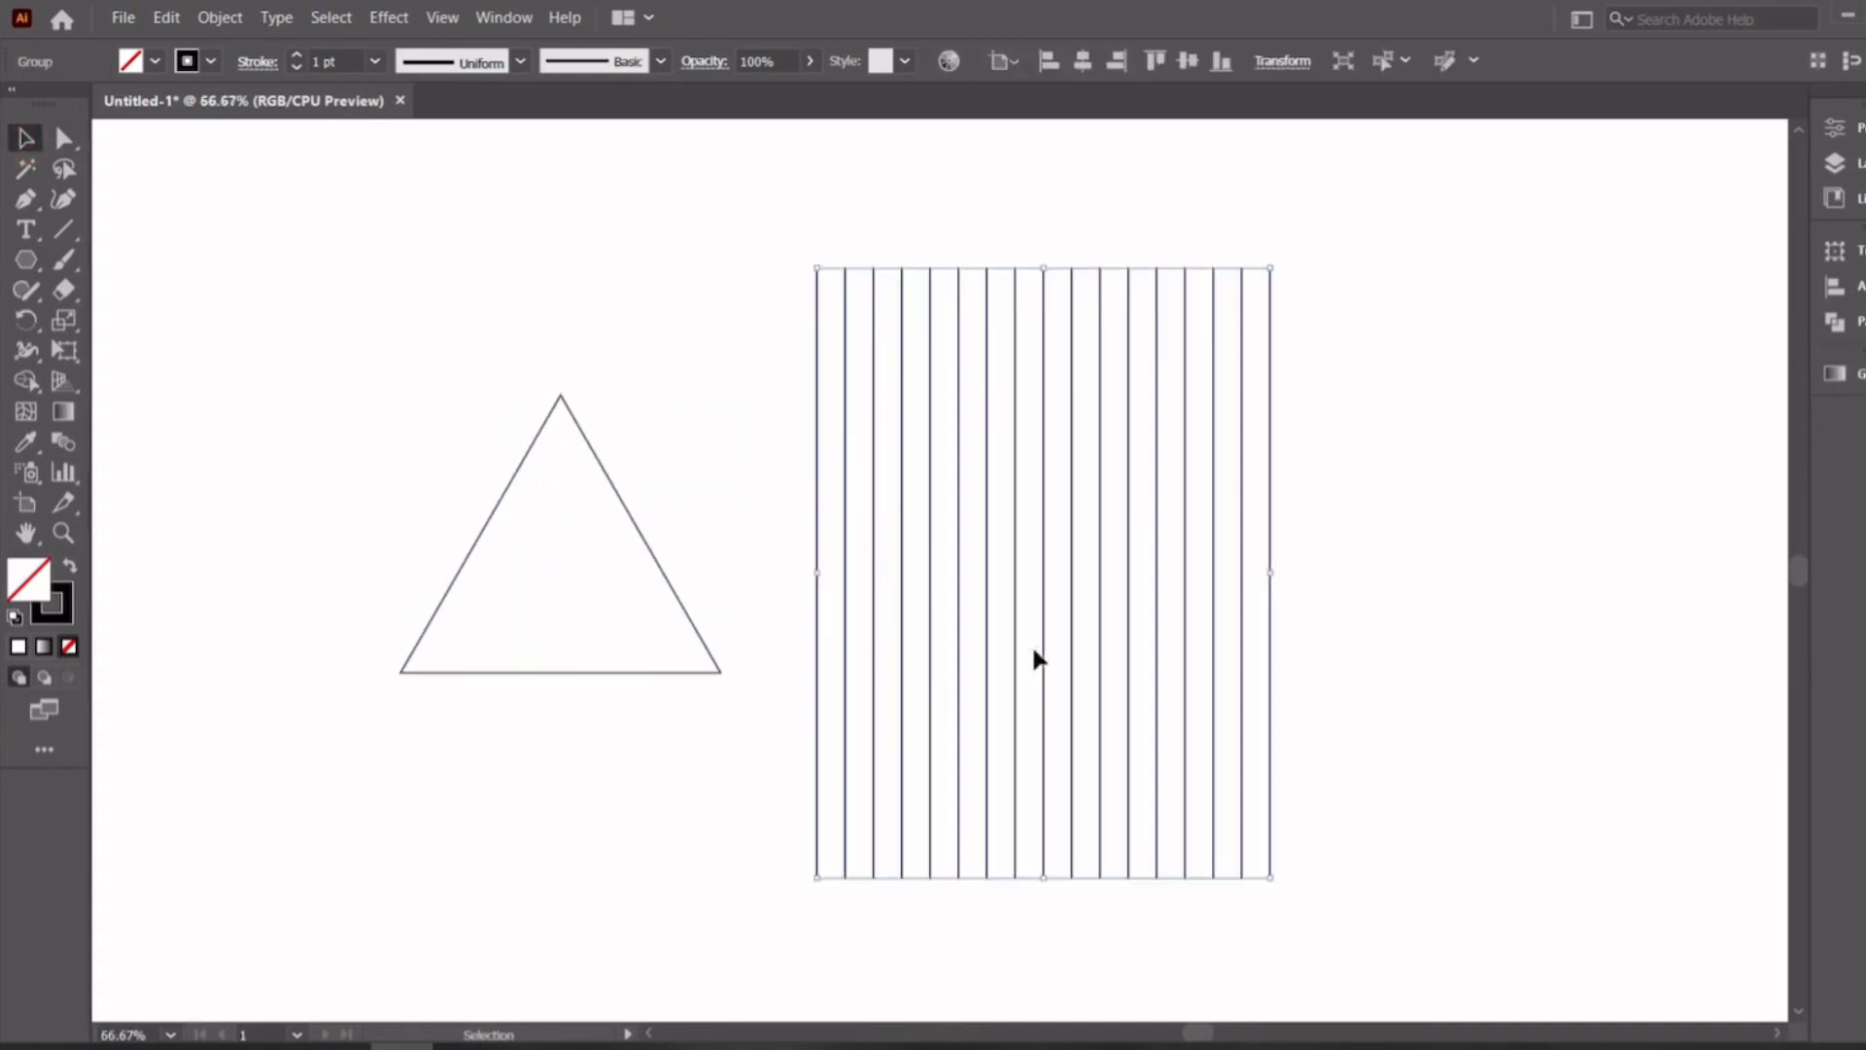
click(1283, 62)
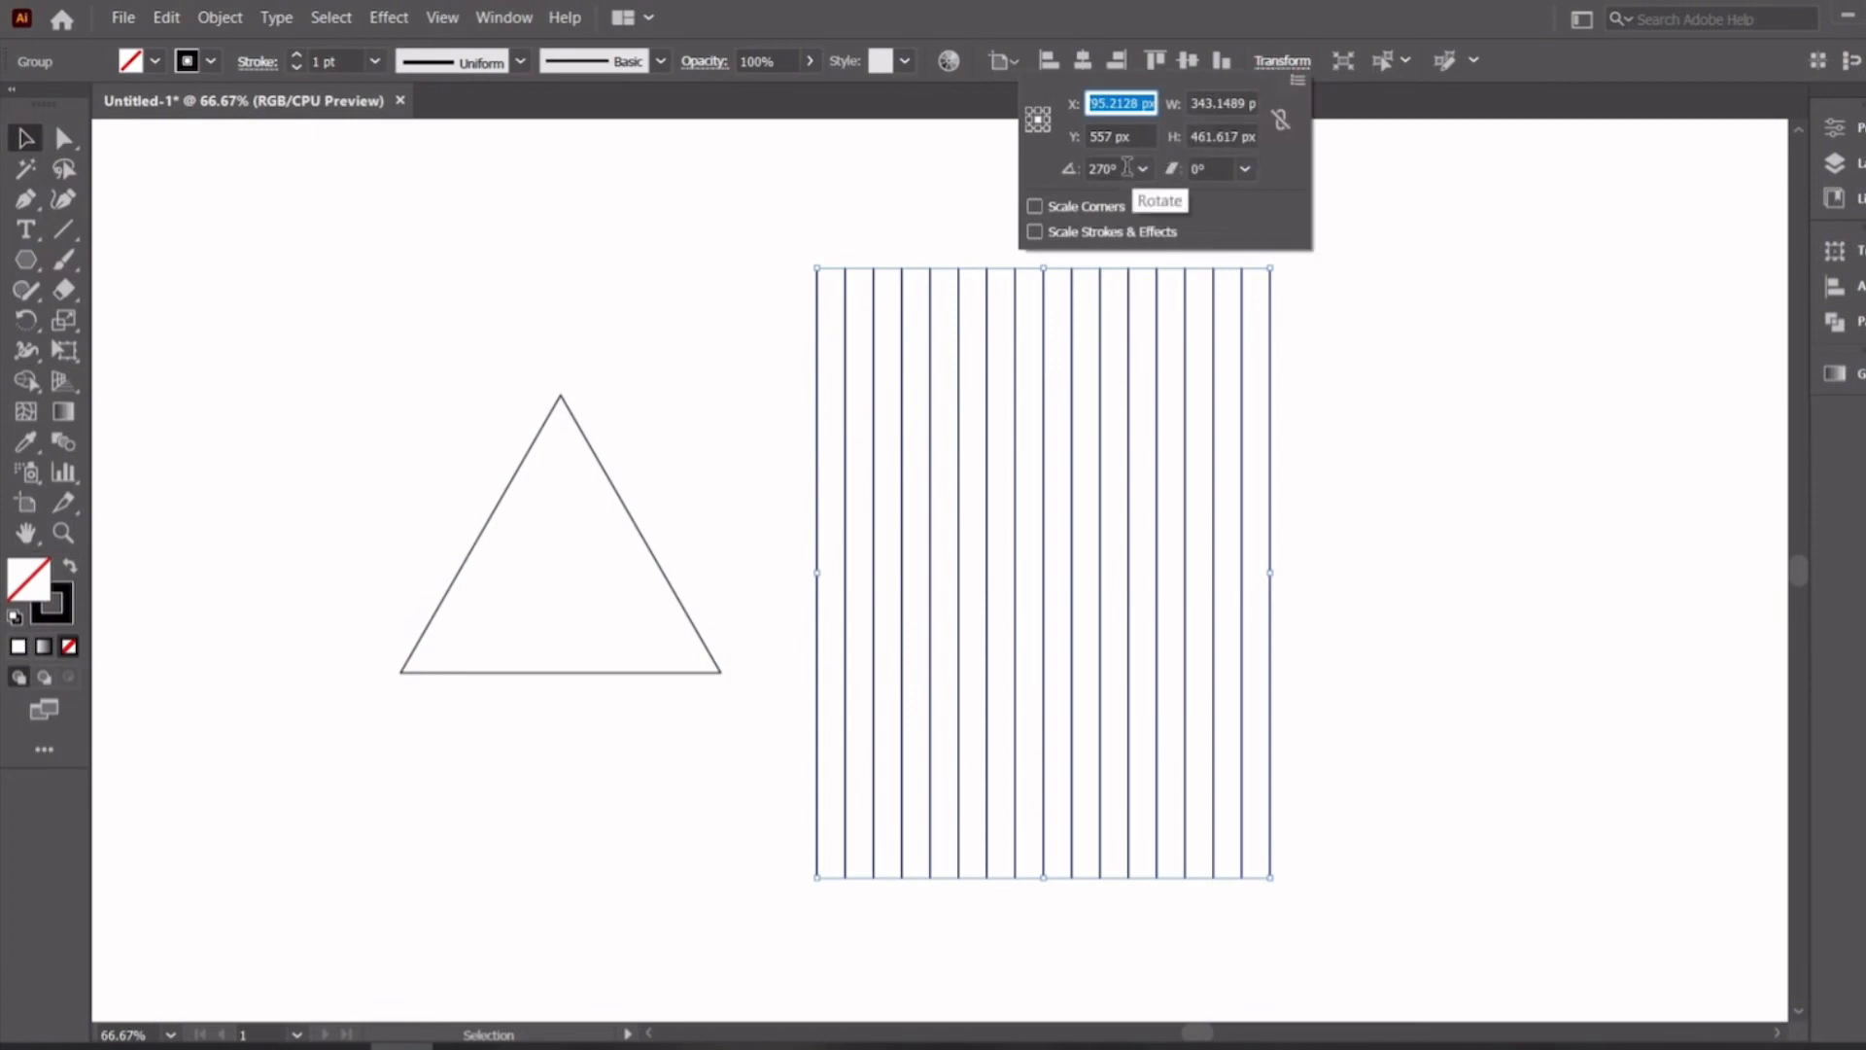
scroll(1128, 167, up, 20)
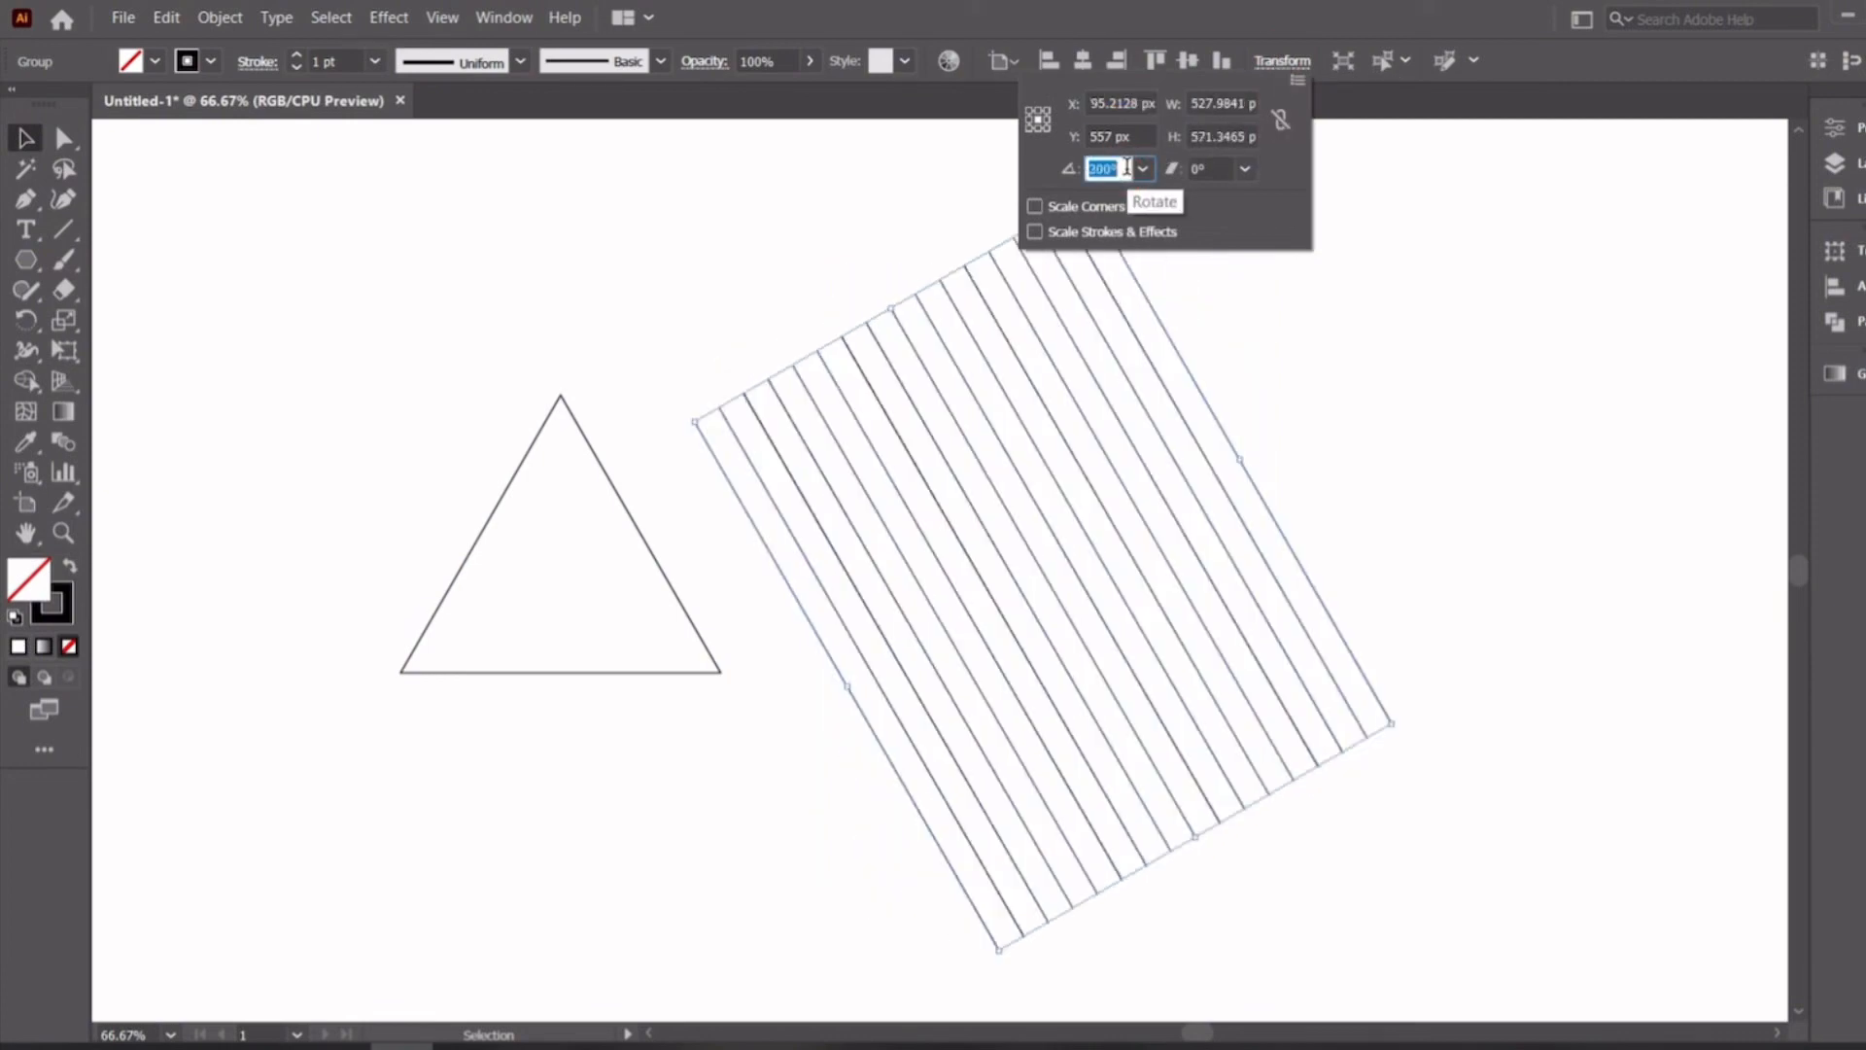
Move the triangle and the slanted line group together so the outermost line runs along the triangle's right edge
drag(649, 554, 795, 563)
drag(1396, 500, 1182, 604)
scroll(1112, 778, down, 1)
scroll(1048, 714, down, 1)
scroll(1047, 714, down, 2)
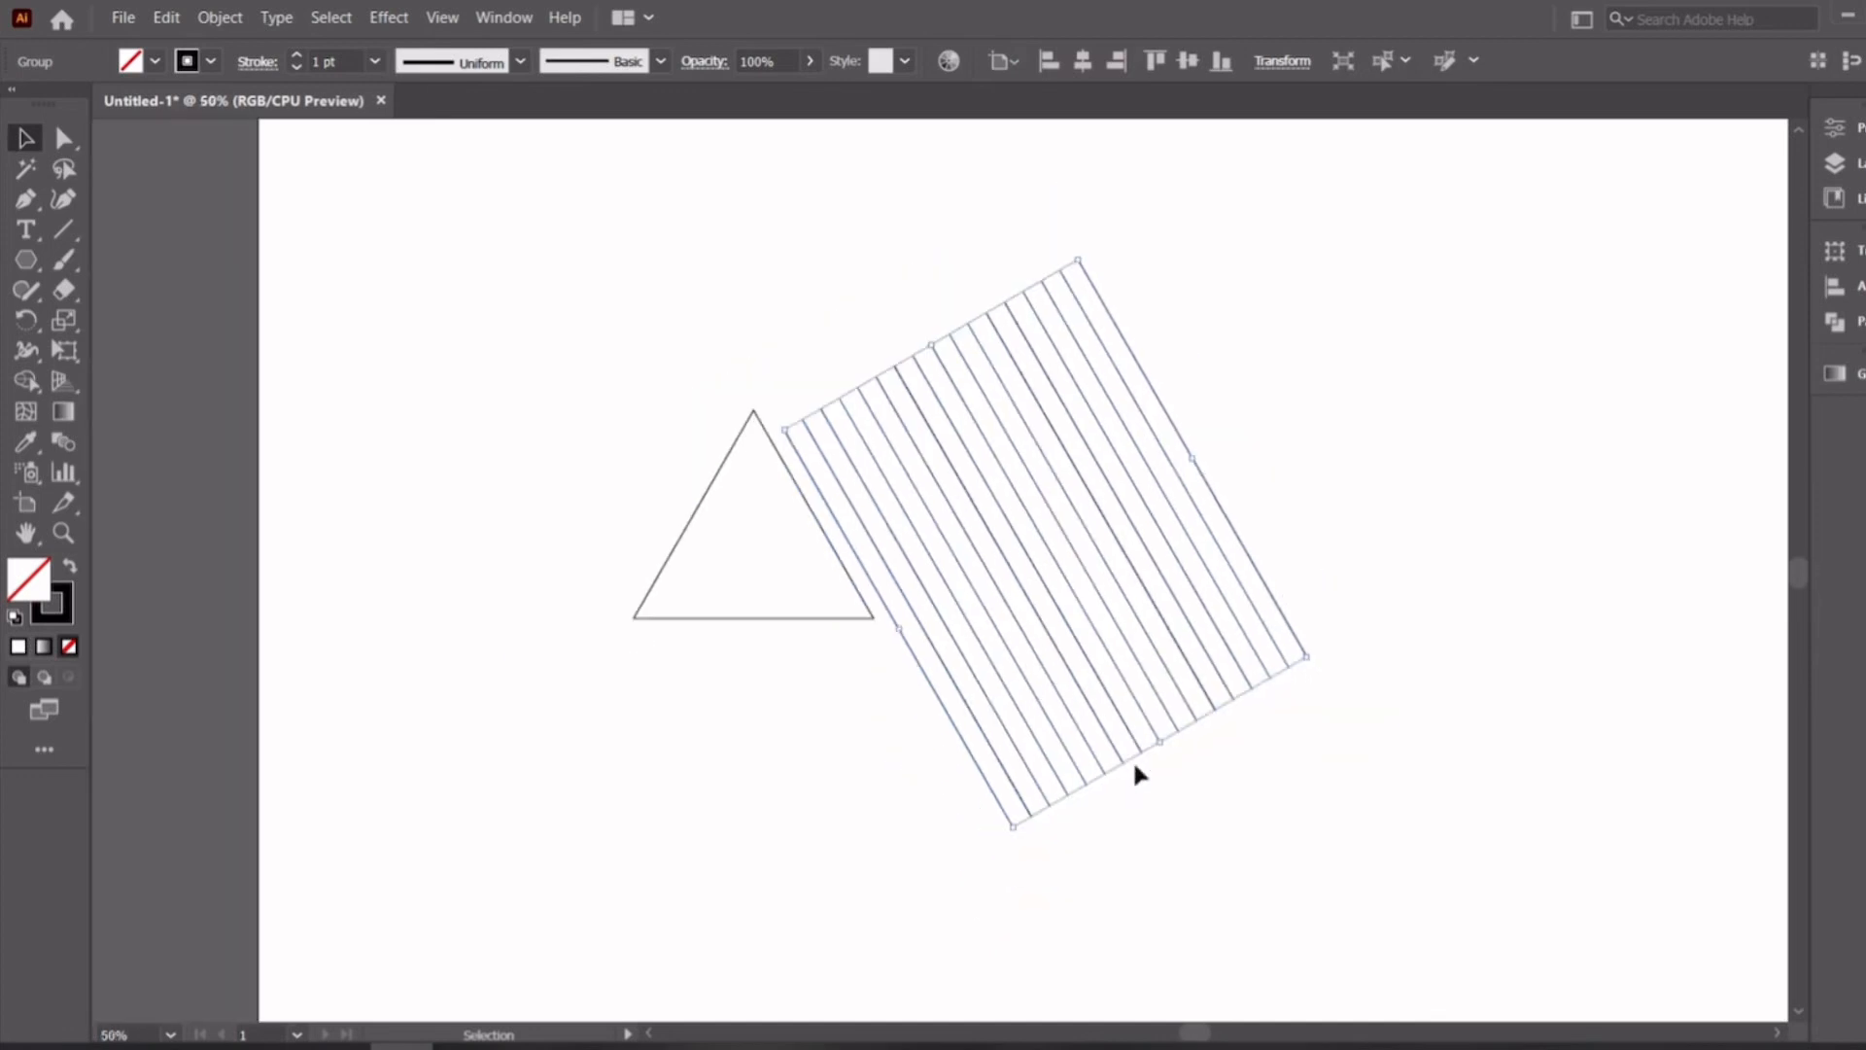
Stretch the slanted line group lengthwise from its lower end so the lines become longer
drag(1161, 743, 1356, 933)
scroll(1058, 532, down, 1)
scroll(1059, 532, down, 1)
Create a reflected copy of the slanted line group that crosses the original in place
right_click(1112, 439)
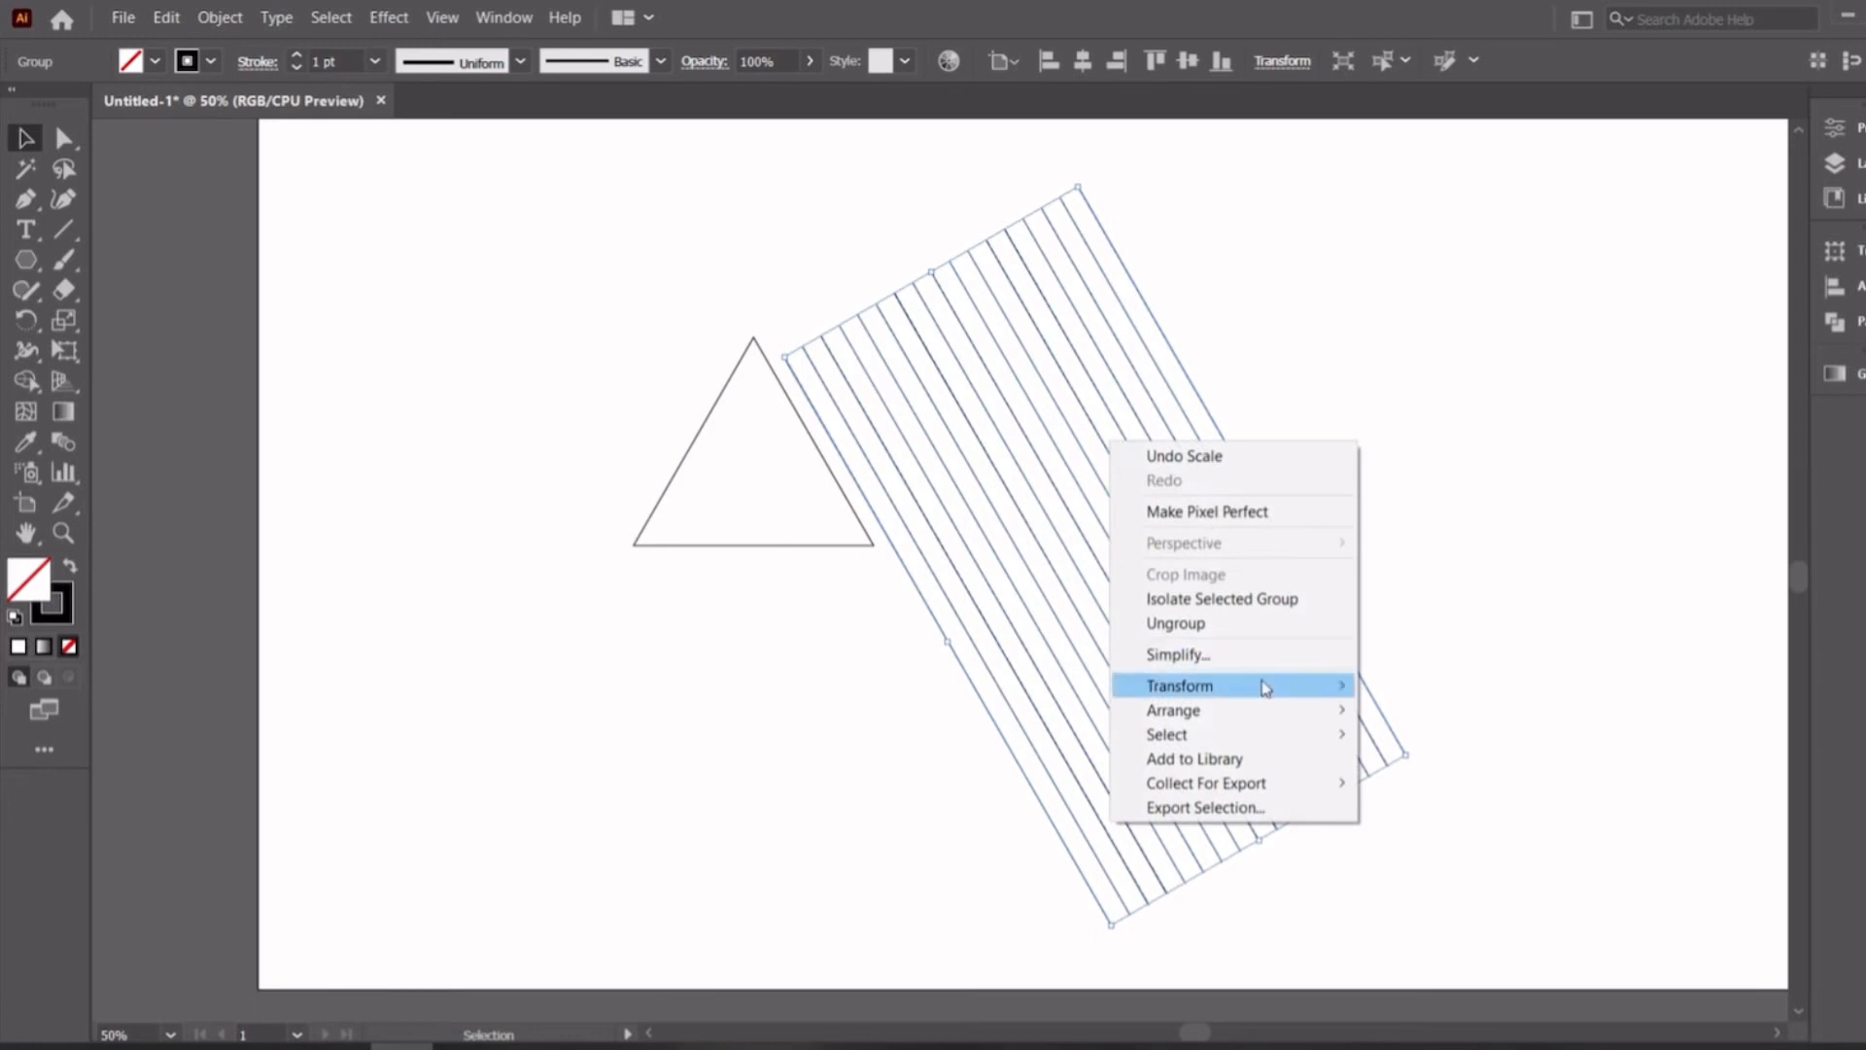
mouse_move(1264, 683)
click(1489, 768)
click(1410, 607)
scroll(1424, 549, up, 3)
drag(1453, 549, 1291, 273)
click(1269, 64)
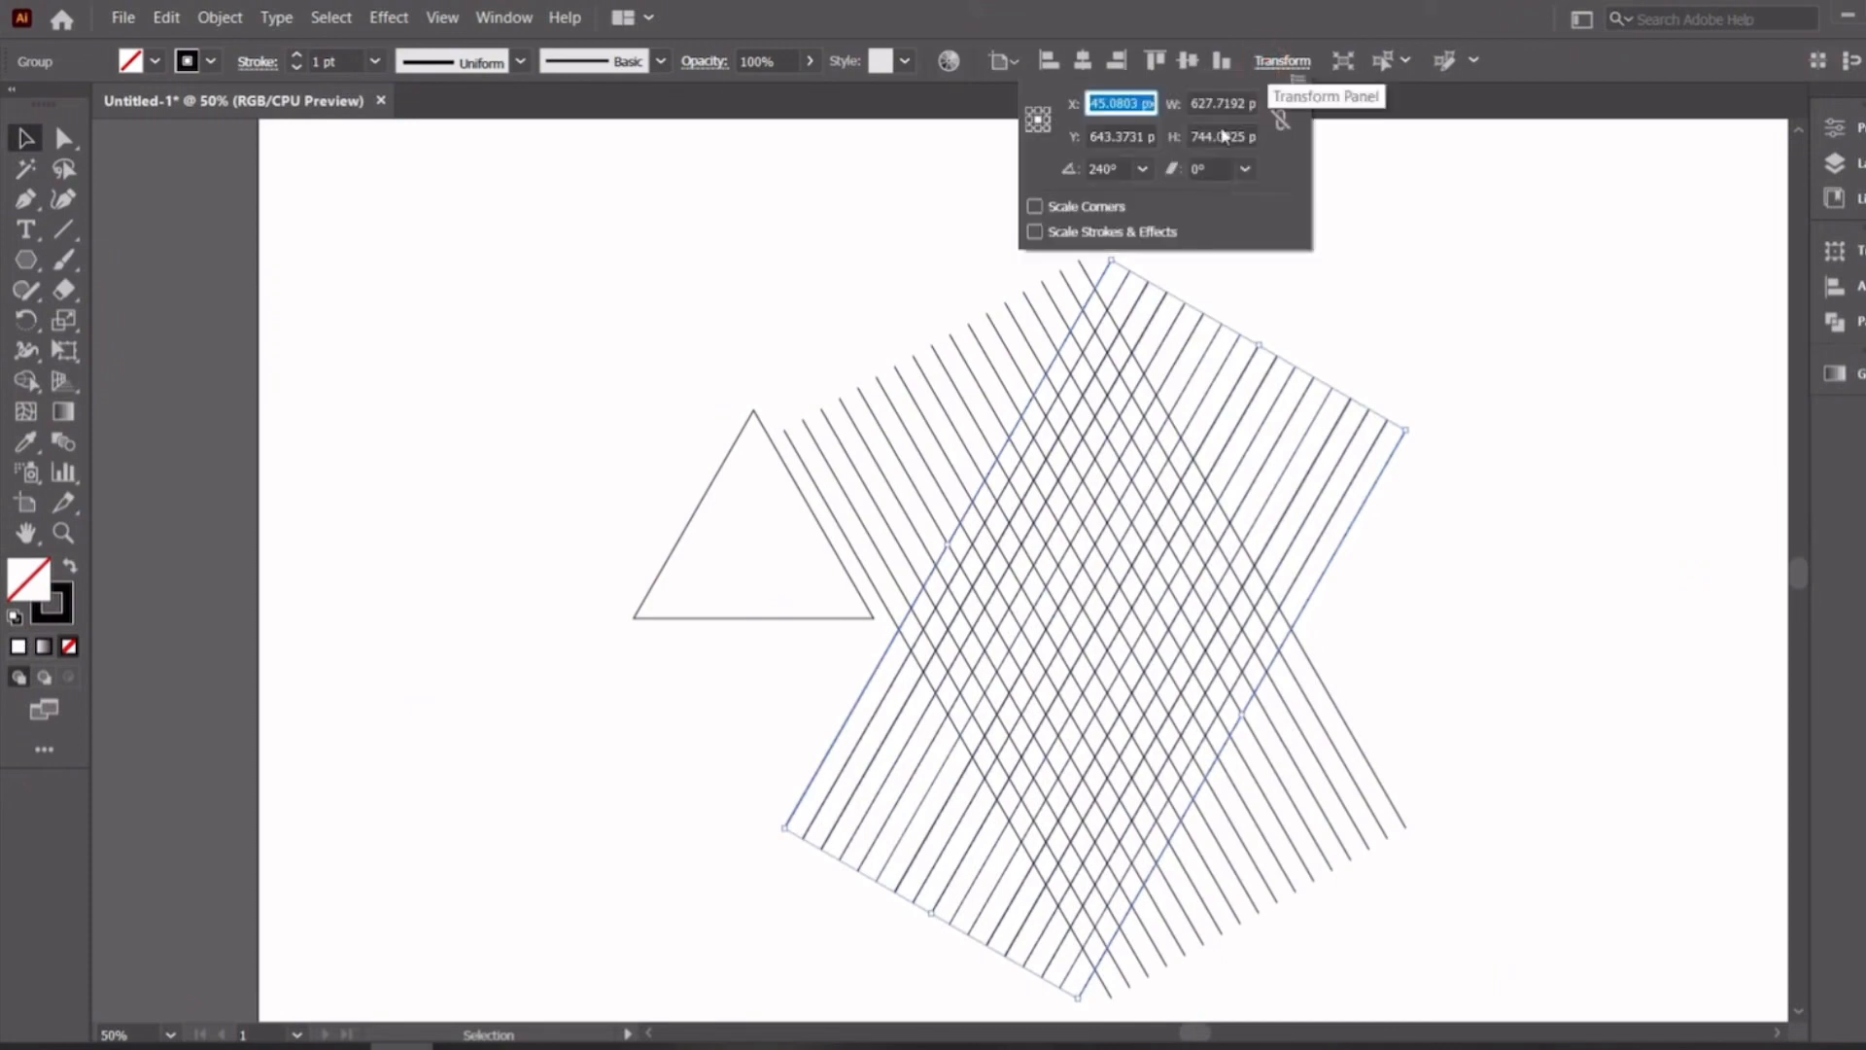
click(1144, 170)
click(1171, 197)
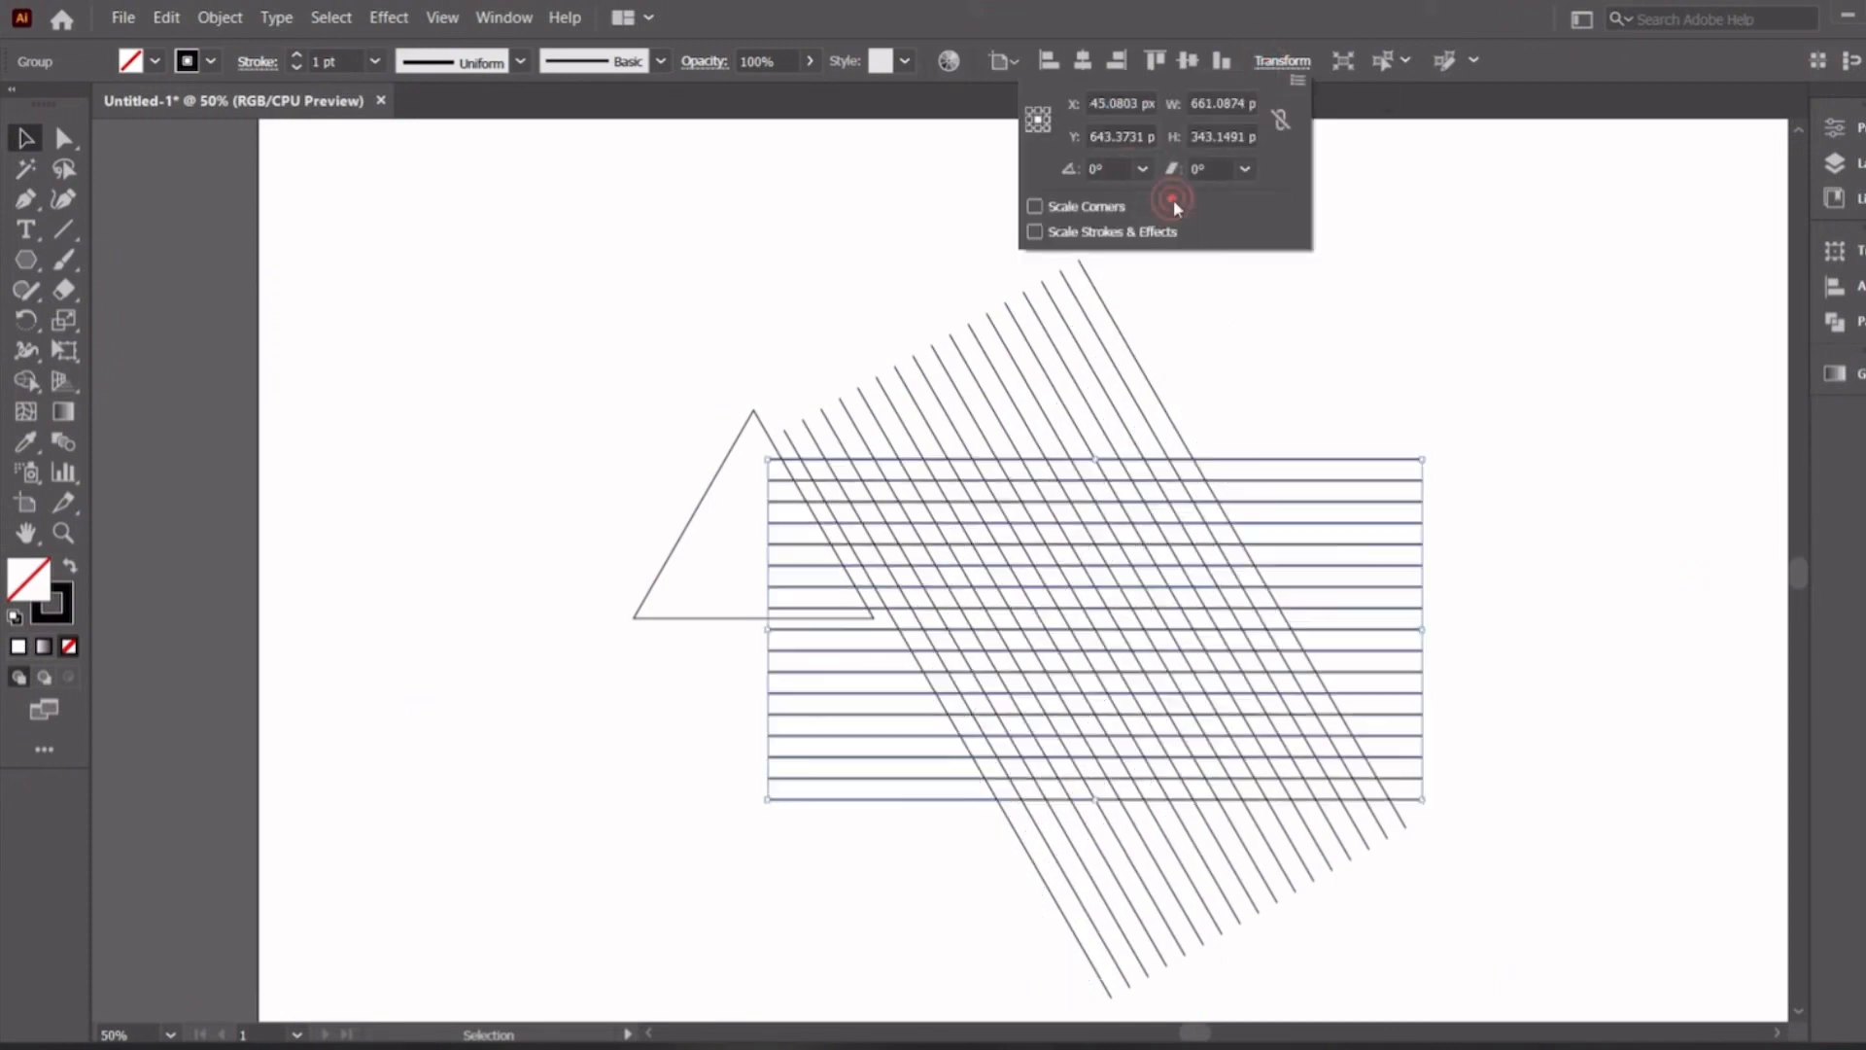
click(1373, 345)
key(ctrl+z)
Paste a duplicate of the reflected line group in place and set its rotation to 0°
click(166, 16)
click(230, 199)
click(1282, 61)
click(1145, 170)
click(1157, 197)
click(1247, 413)
Delete the reference triangle, leaving only the three crossing line groups
drag(657, 407, 681, 535)
key(Delete)
key(ctrl+0)
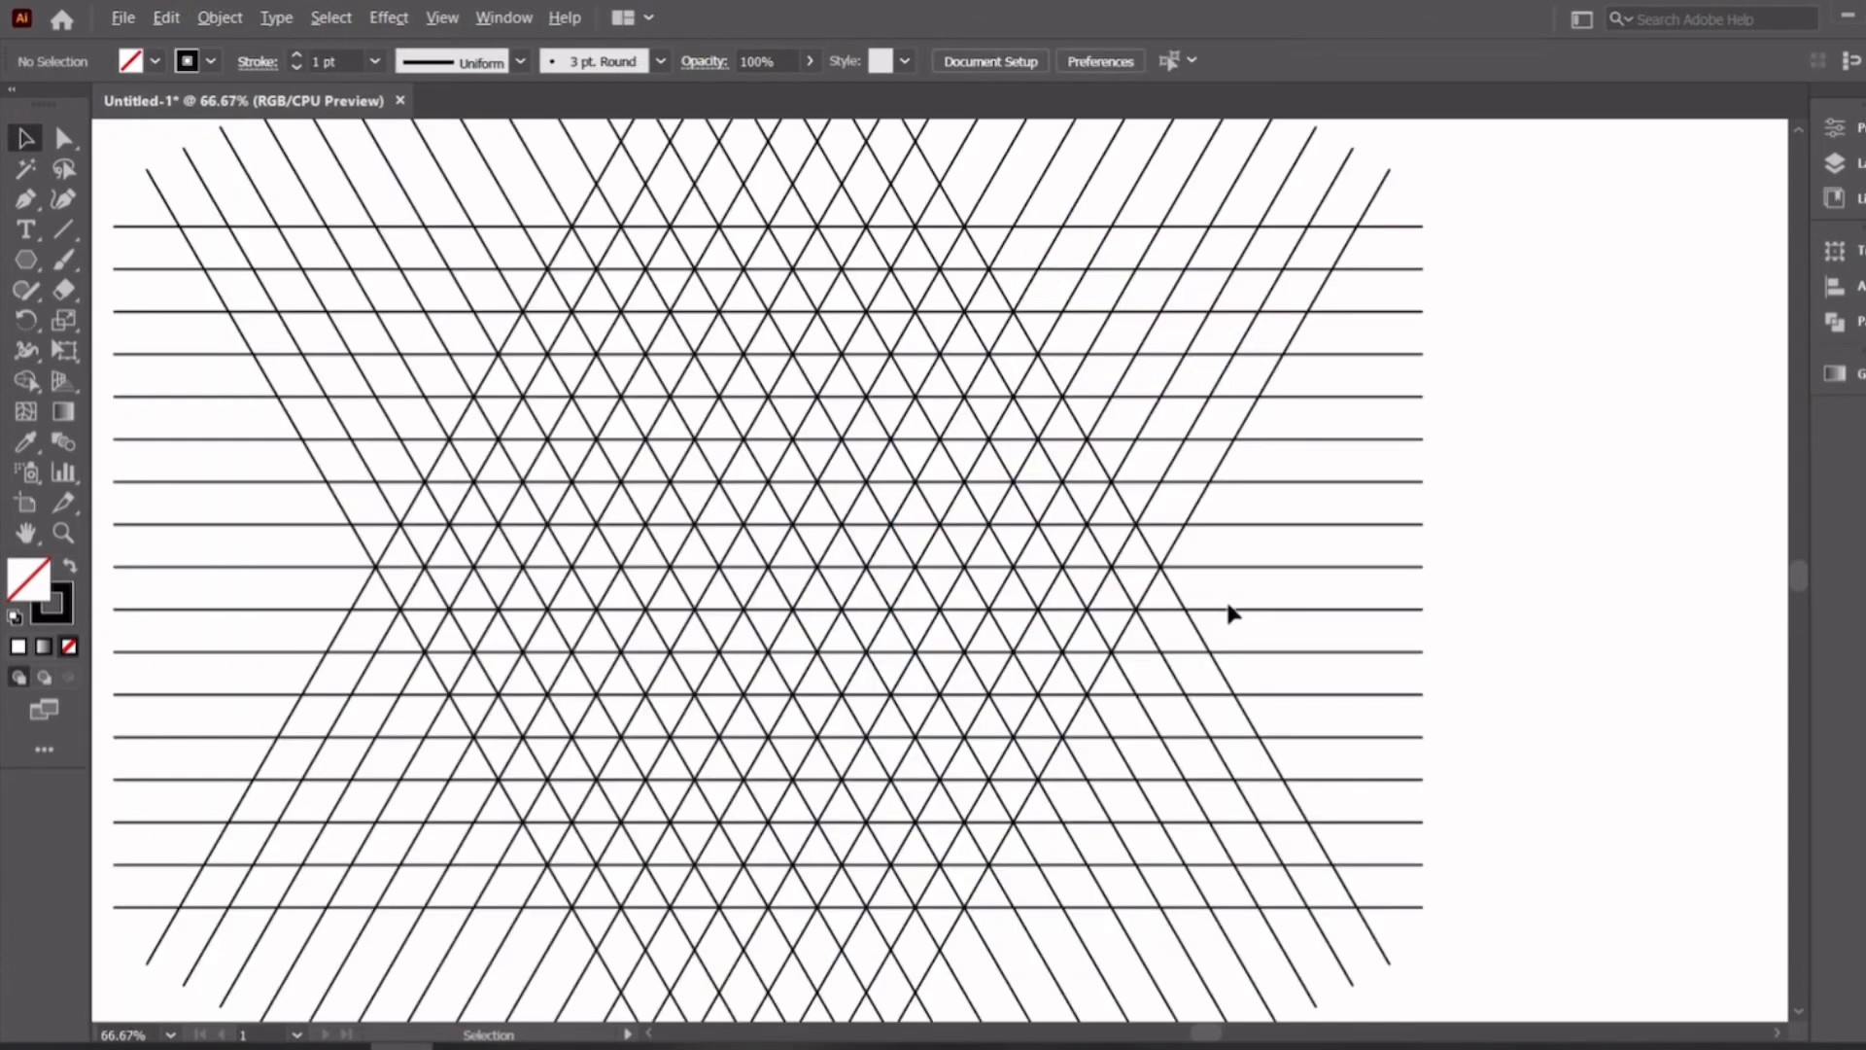
Select all three line groups and set up the Shape Builder tool with a black fill and no stroke
drag(1056, 725, 1296, 833)
scroll(1022, 616, up, 1)
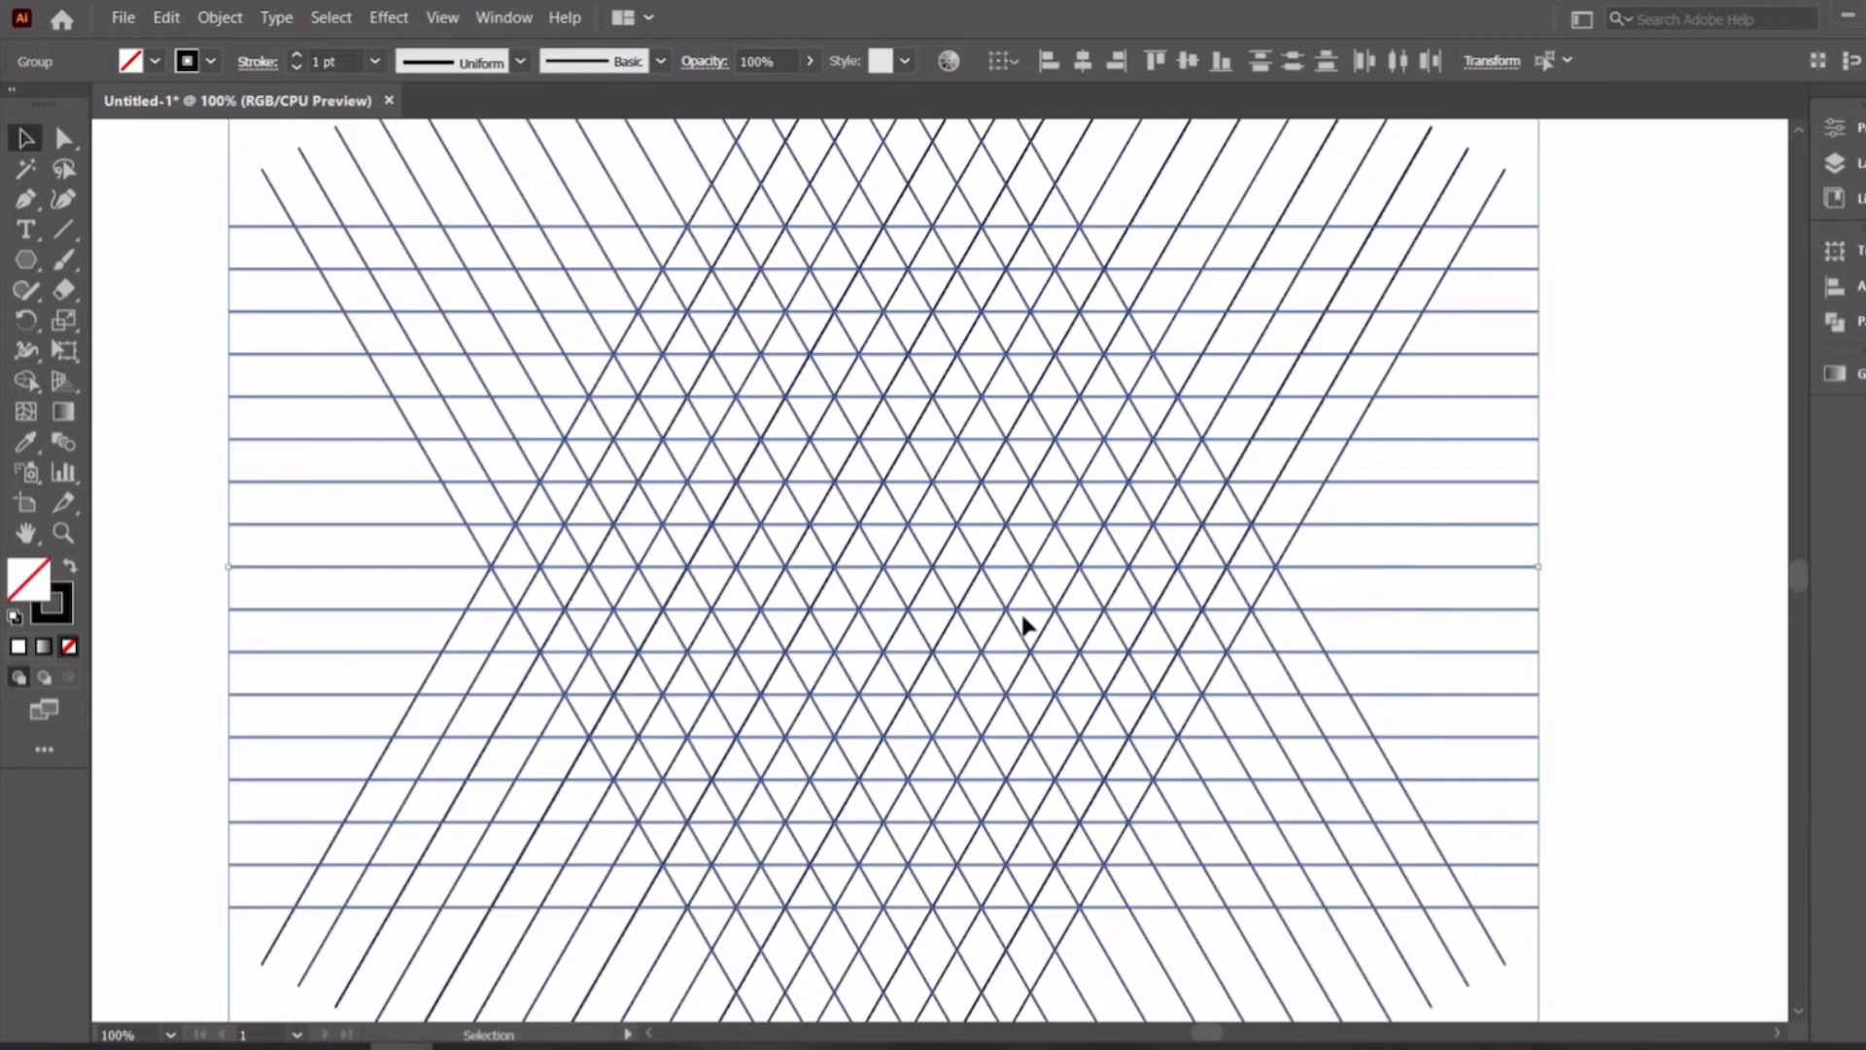
click(26, 380)
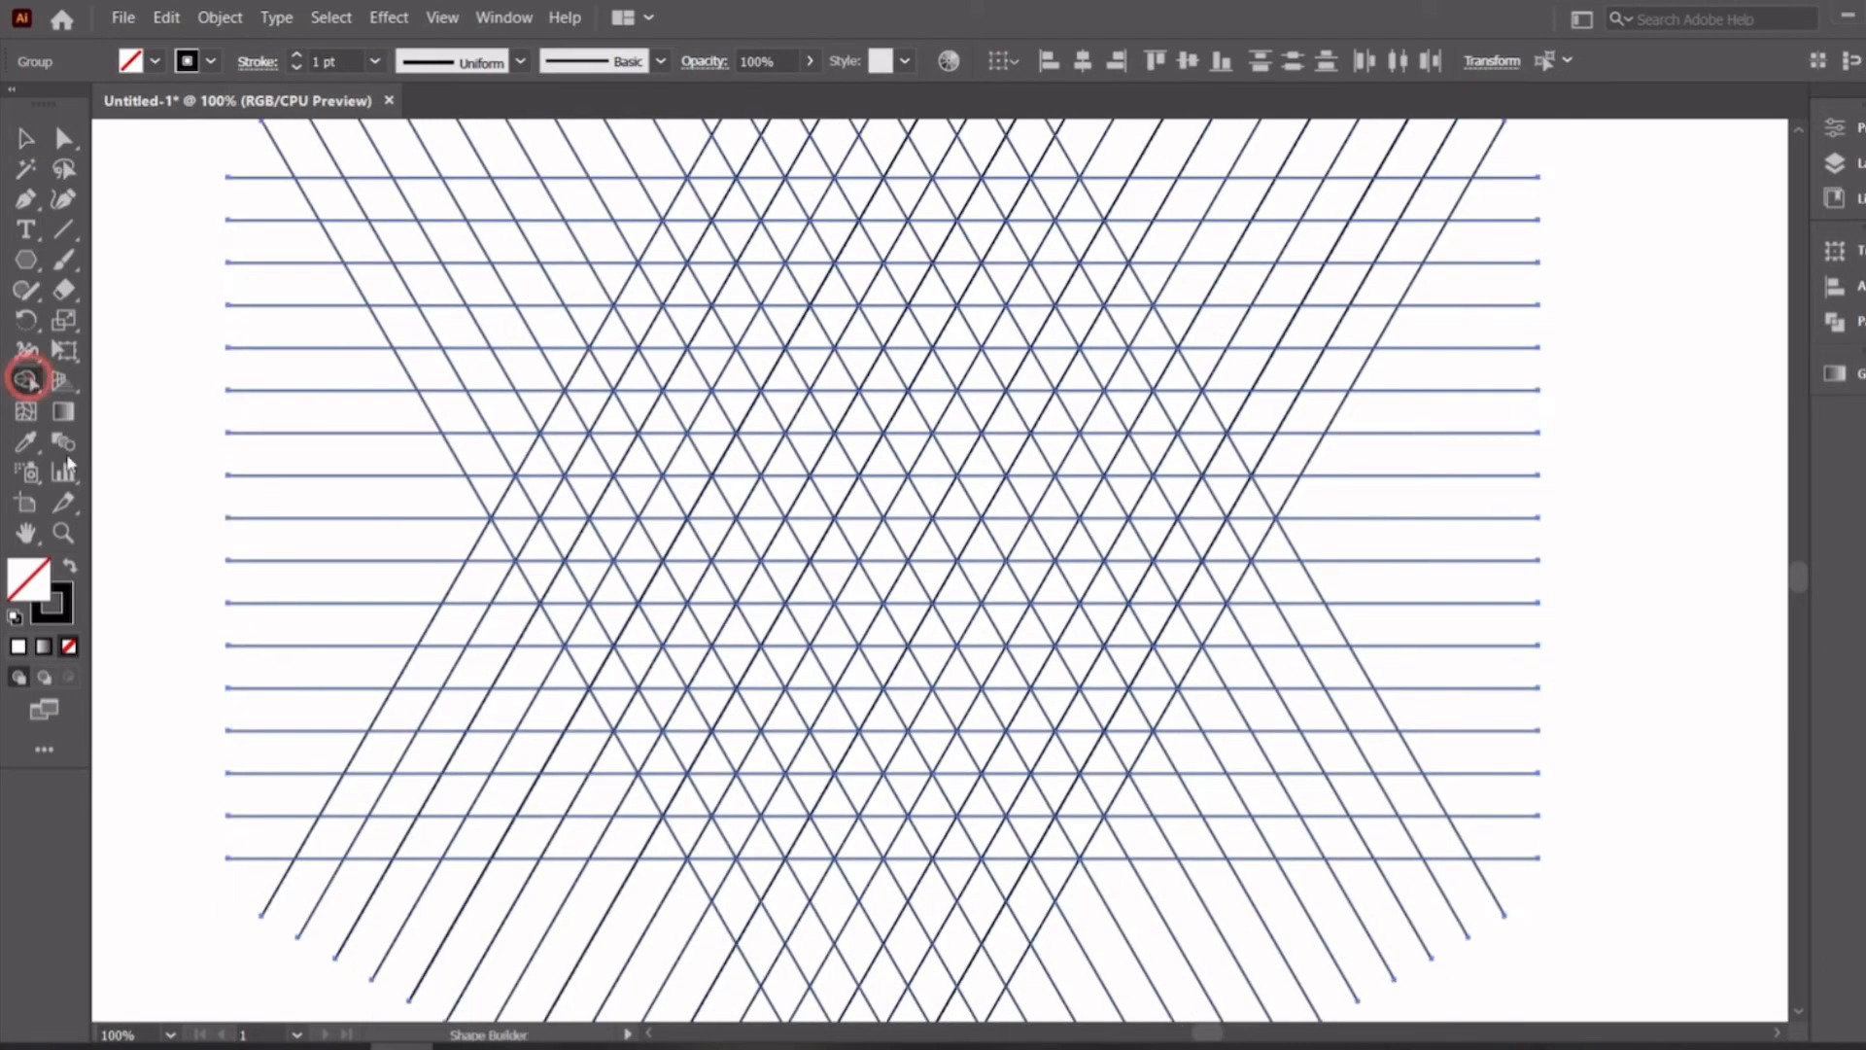
click(70, 568)
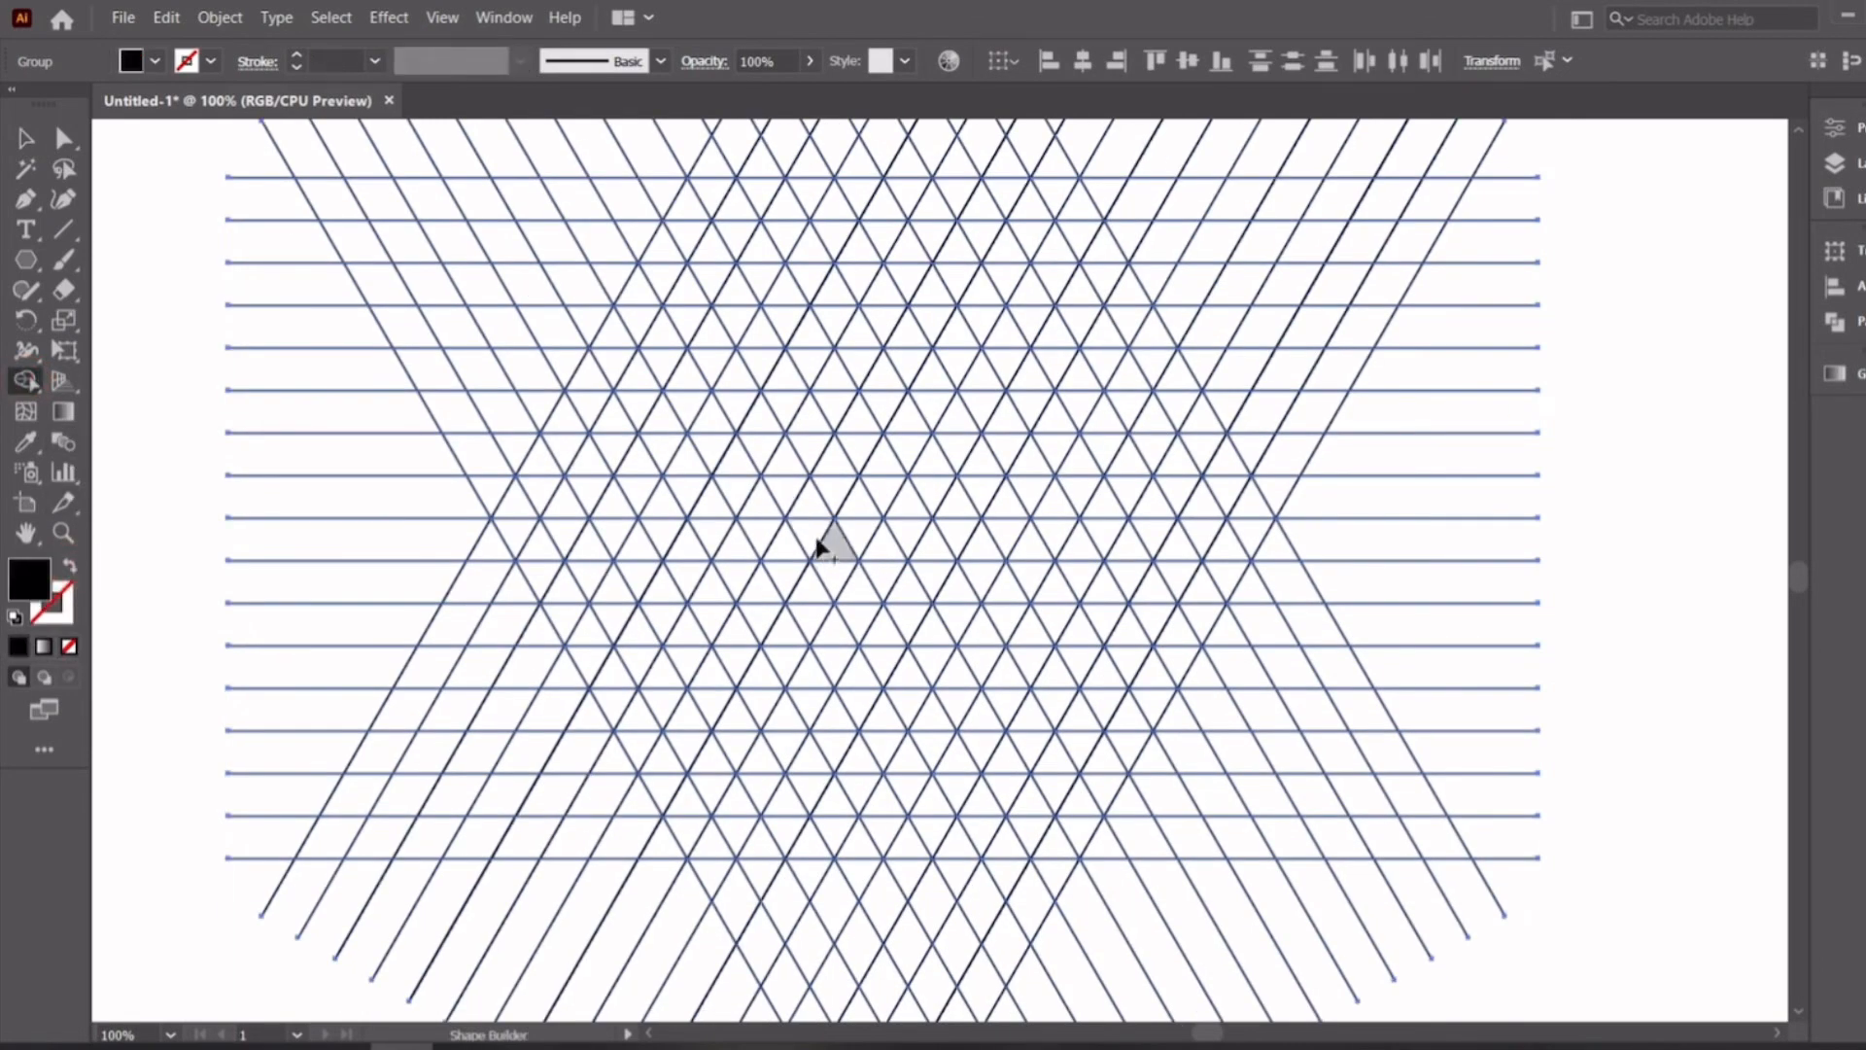
mouse_move(821, 561)
mouse_down()
mouse_move(848, 559)
mouse_move(836, 683)
mouse_move(852, 688)
mouse_move(828, 695)
mouse_move(761, 596)
mouse_up()
scroll(851, 604, up, 2)
key(ctrl+z)
key(ctrl+z)
Merge grid cells with Shape Builder into a black, downward-pointing triangular monogram with E-shaped bars nested inside a V
scroll(853, 747, down, 1)
scroll(853, 667, up, 2)
scroll(811, 671, up, 1)
mouse_move(904, 636)
mouse_down()
mouse_move(777, 632)
mouse_move(913, 553)
mouse_move(1052, 557)
mouse_up()
scroll(1021, 566, down, 1)
scroll(1020, 564, down, 2)
drag(1001, 495, 848, 793)
drag(617, 429, 834, 761)
scroll(836, 749, down, 2)
scroll(987, 631, up, 1)
scroll(987, 632, down, 1)
scroll(989, 600, up, 4)
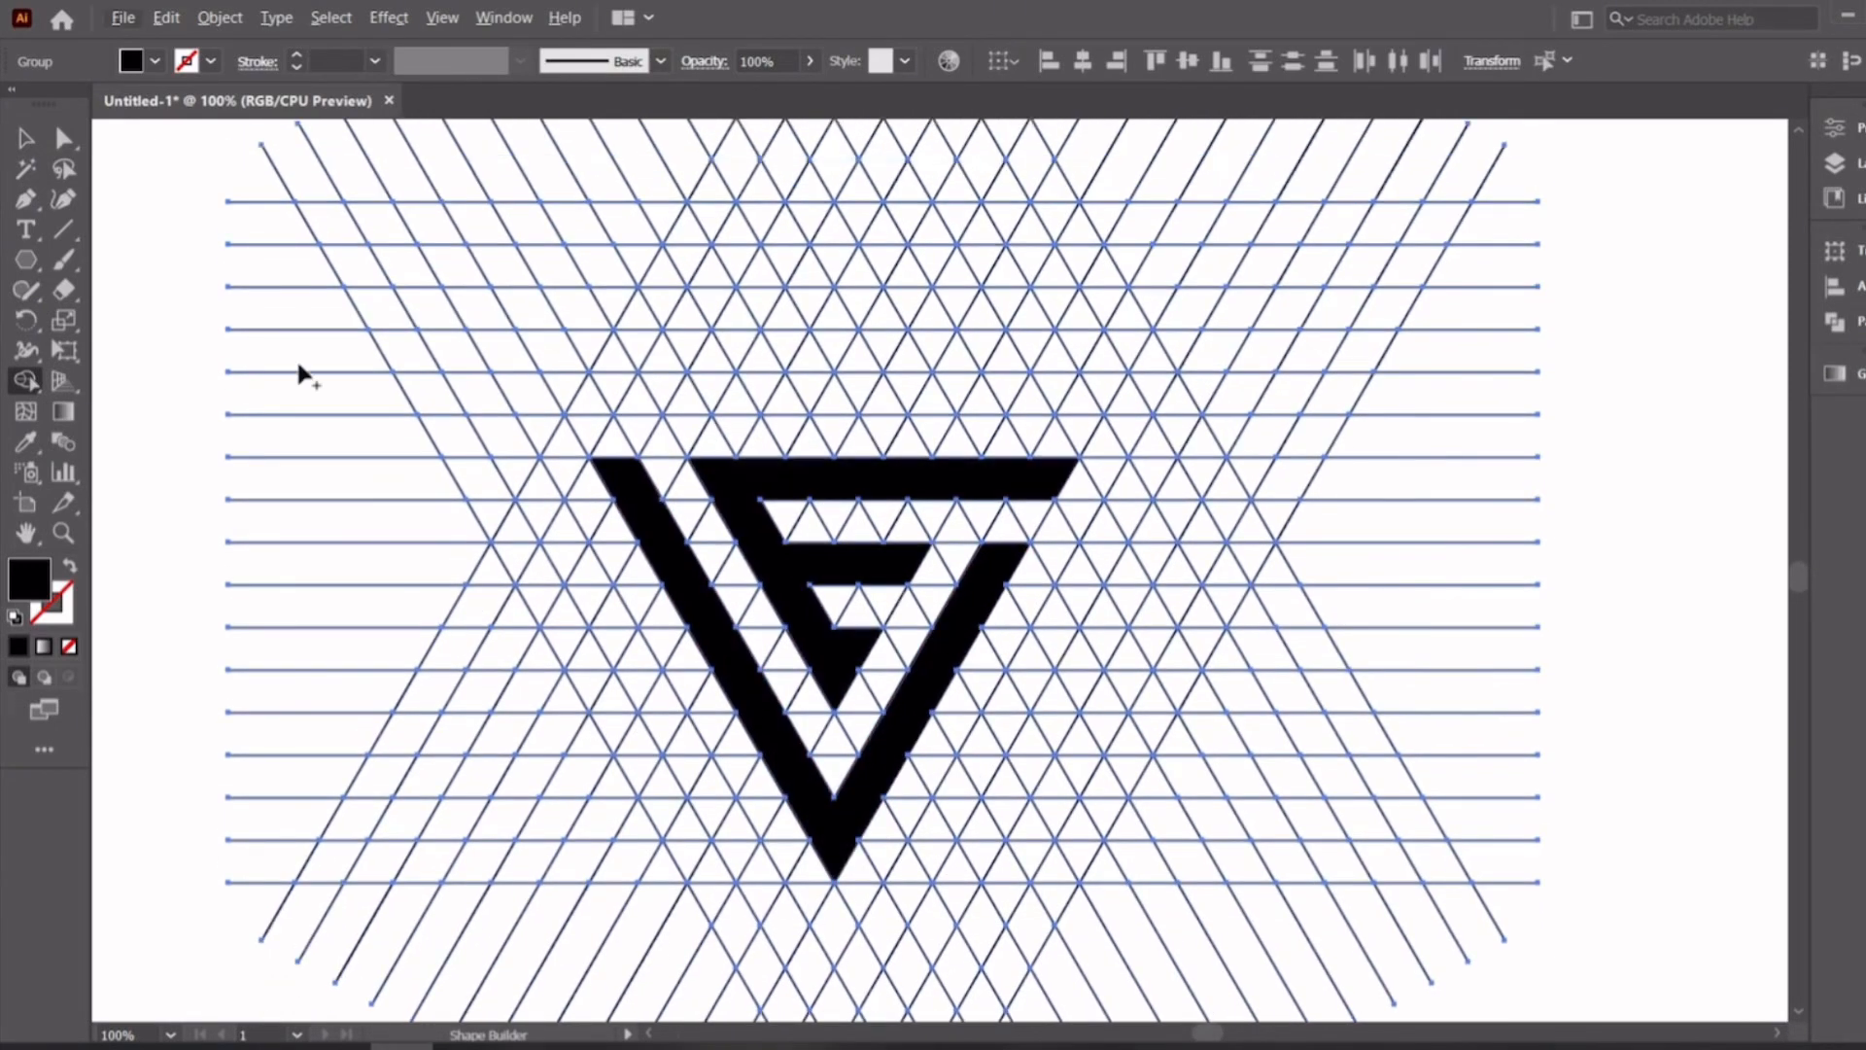
key(v)
scroll(945, 663, down, 4)
click(882, 585)
scroll(886, 640, down, 2)
right_click(894, 580)
click(1458, 646)
click(900, 631)
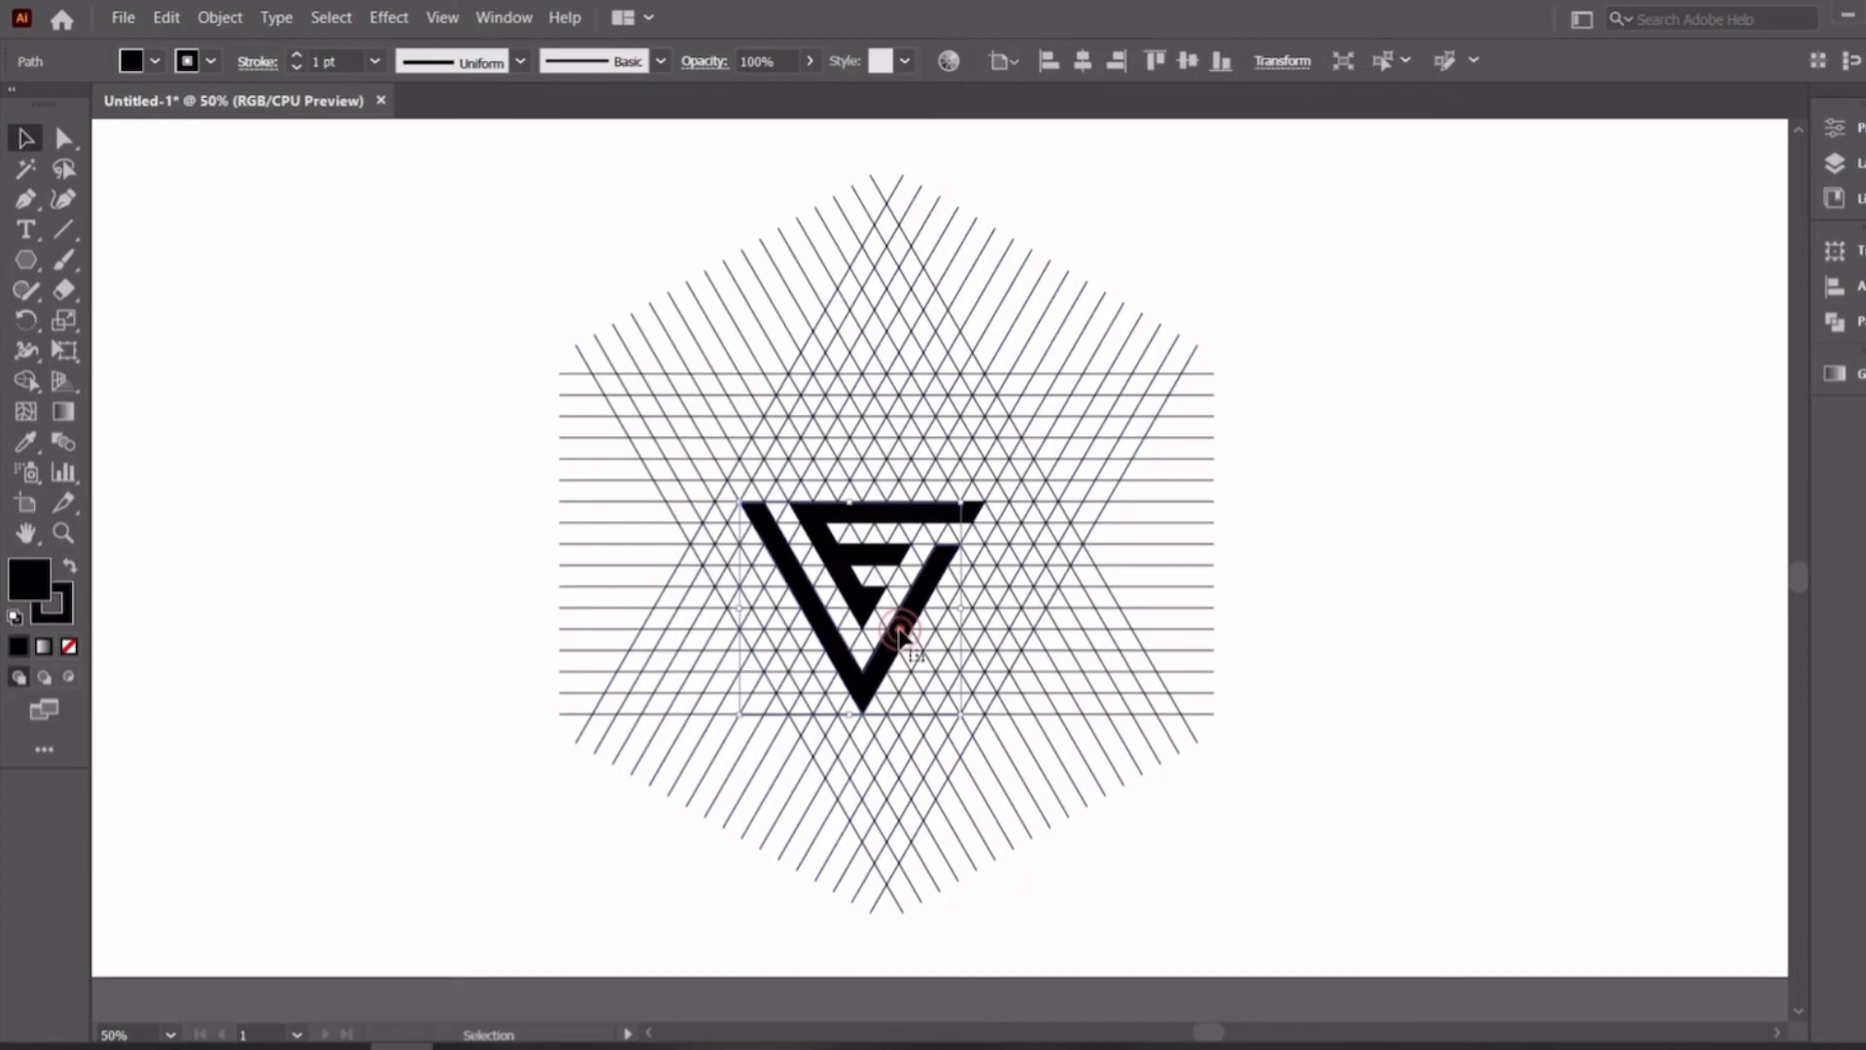
scroll(846, 574, down, 2)
drag(856, 578, 685, 275)
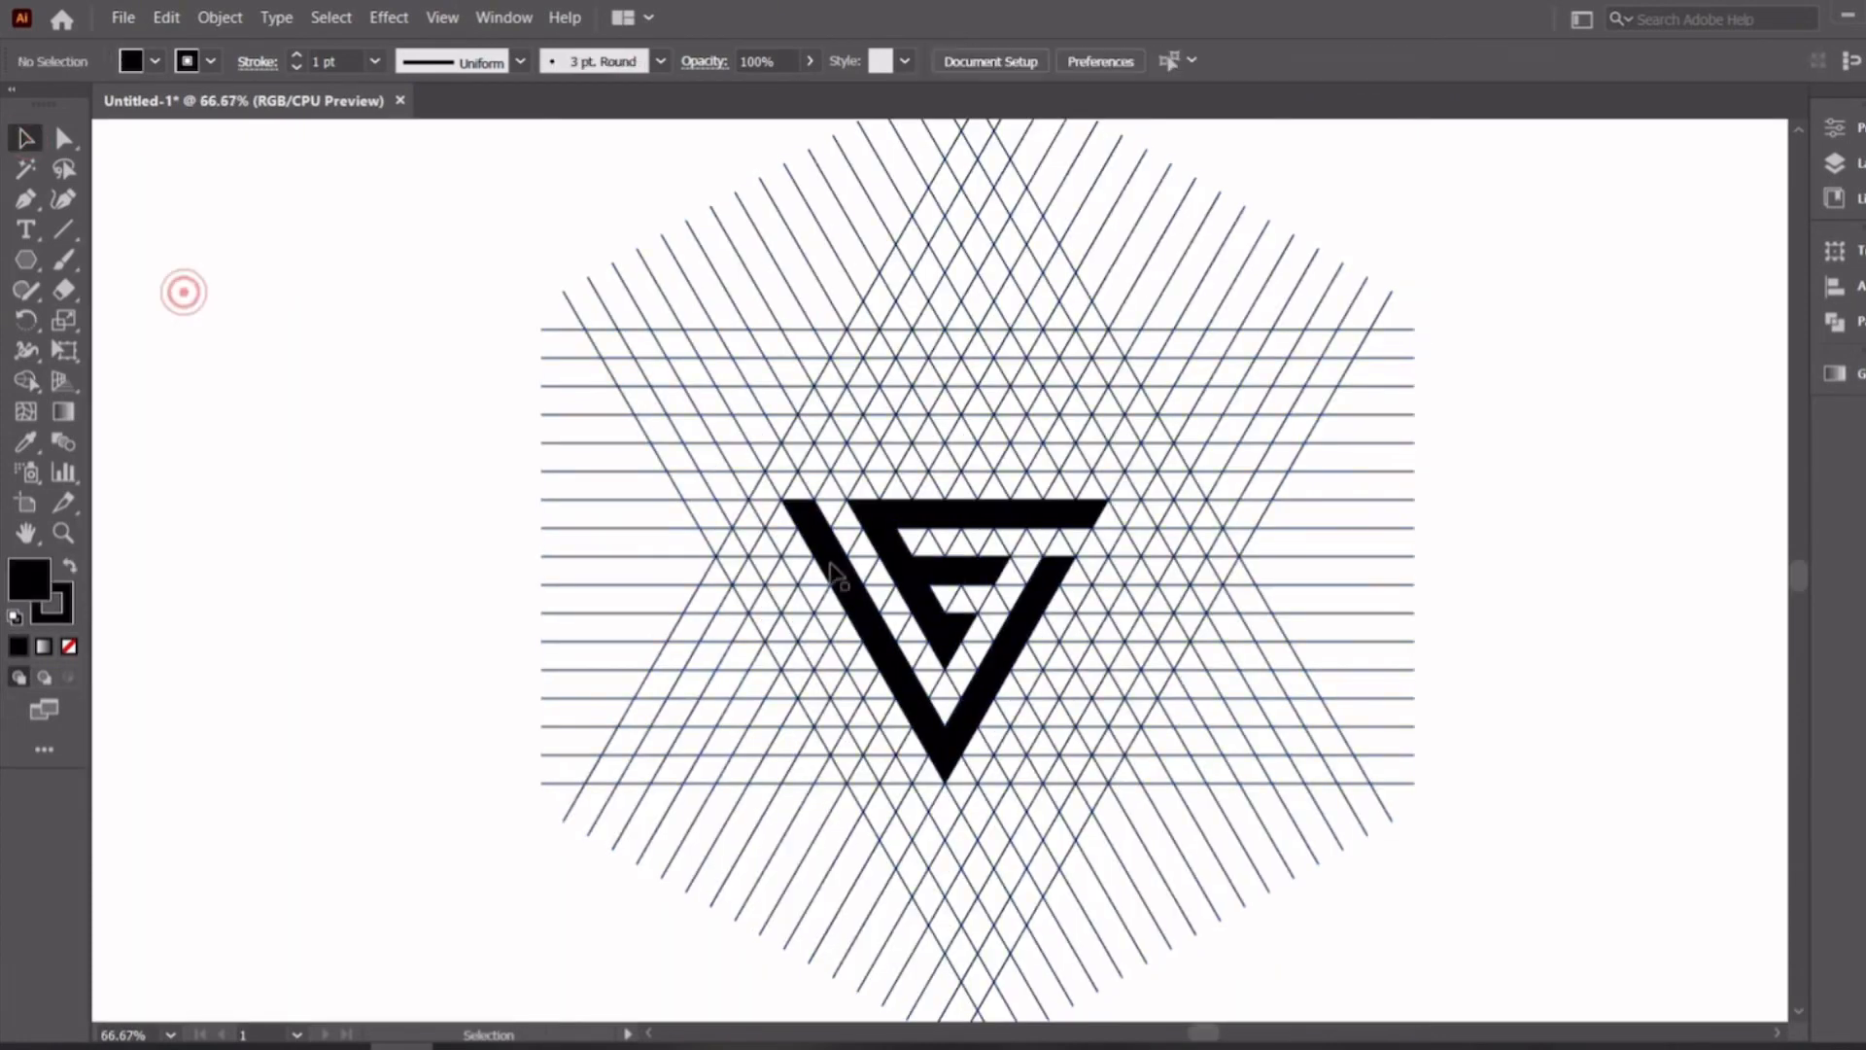
Ungroup the line group that holds the merged monogram shapes
click(879, 627)
right_click(921, 585)
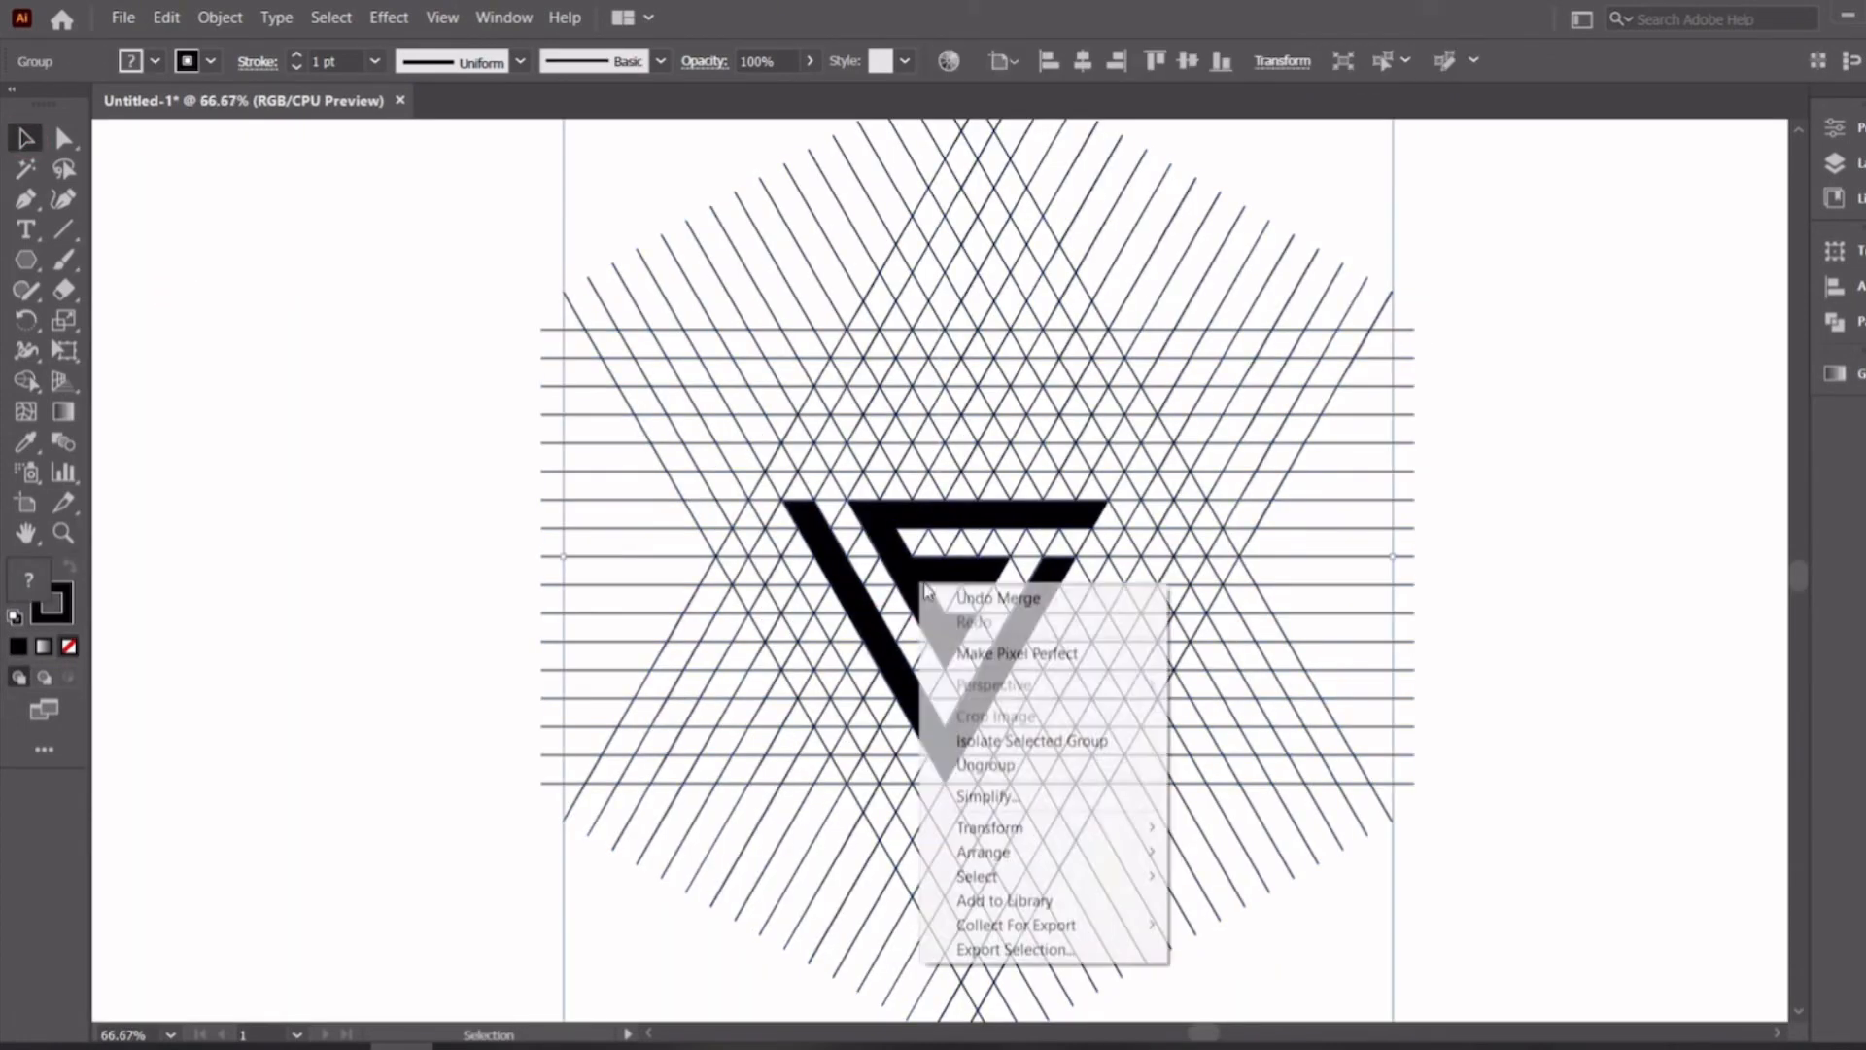
click(1045, 763)
click(383, 509)
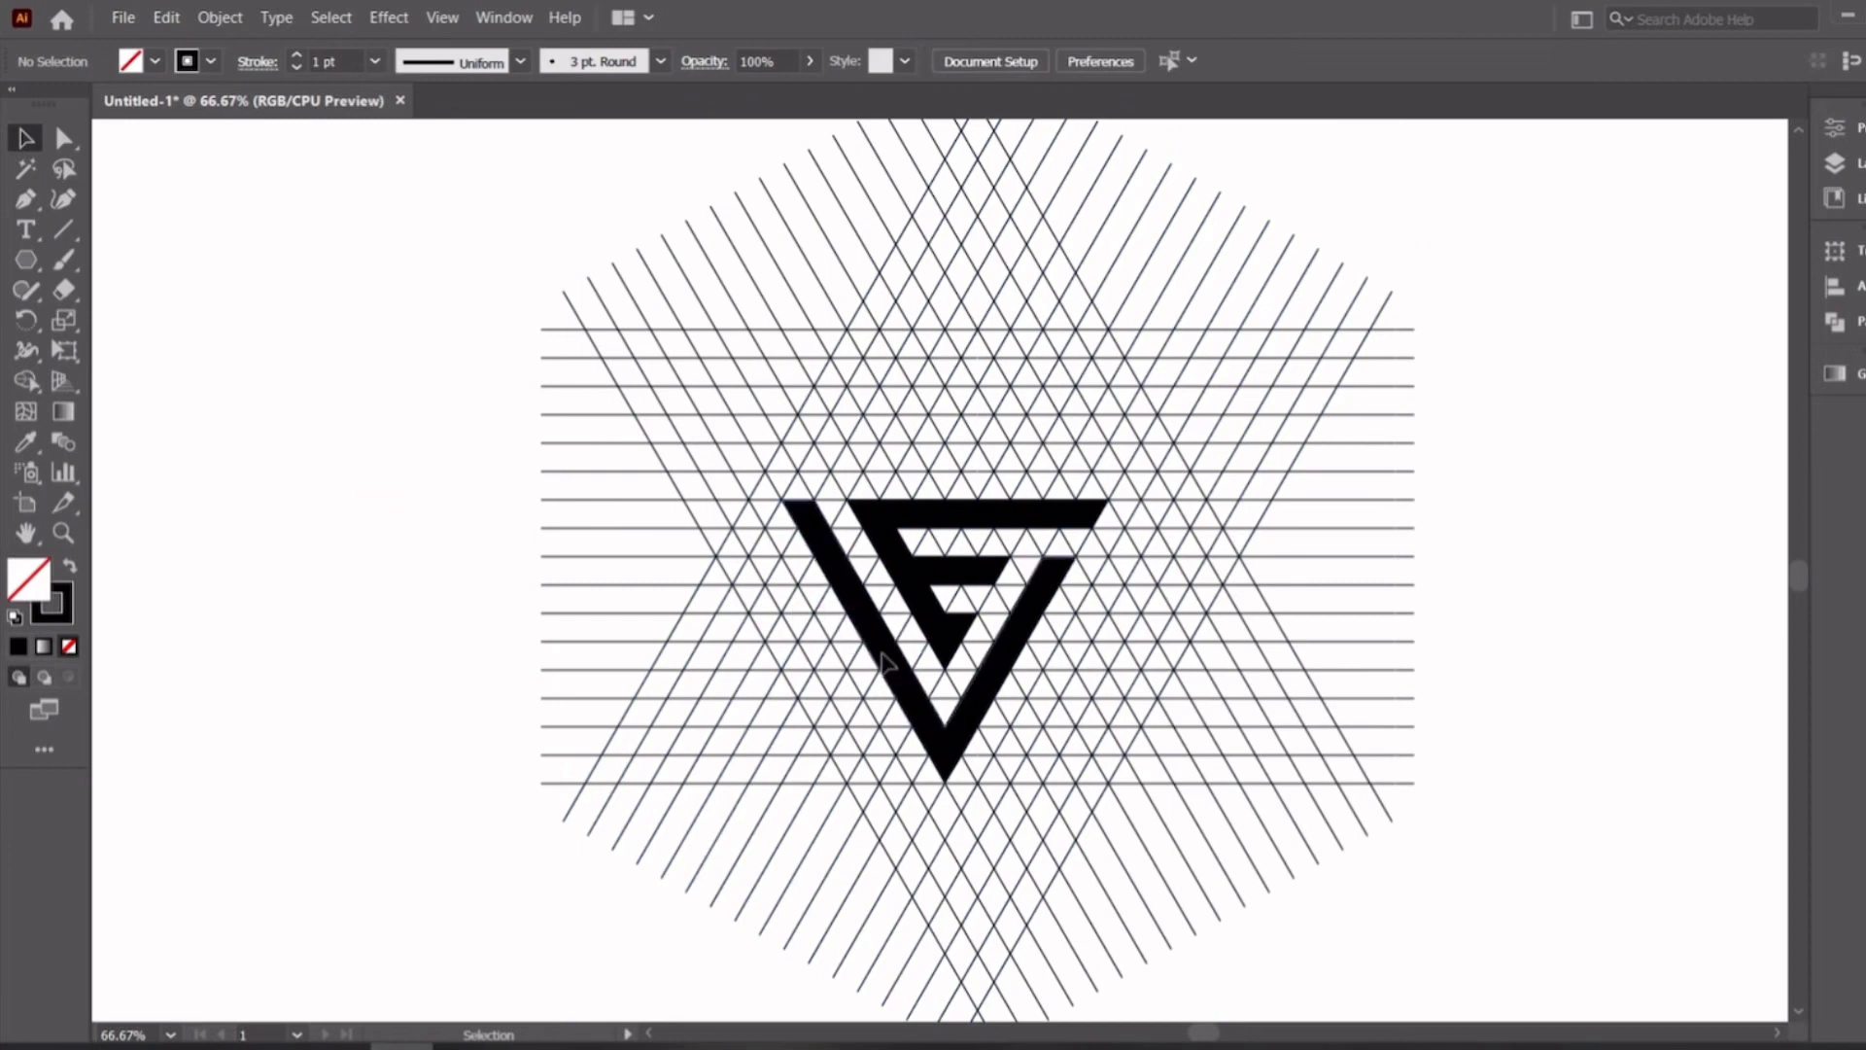
Move the monogram shapes out to the left of the line grid and delete all the grid lines
click(889, 661)
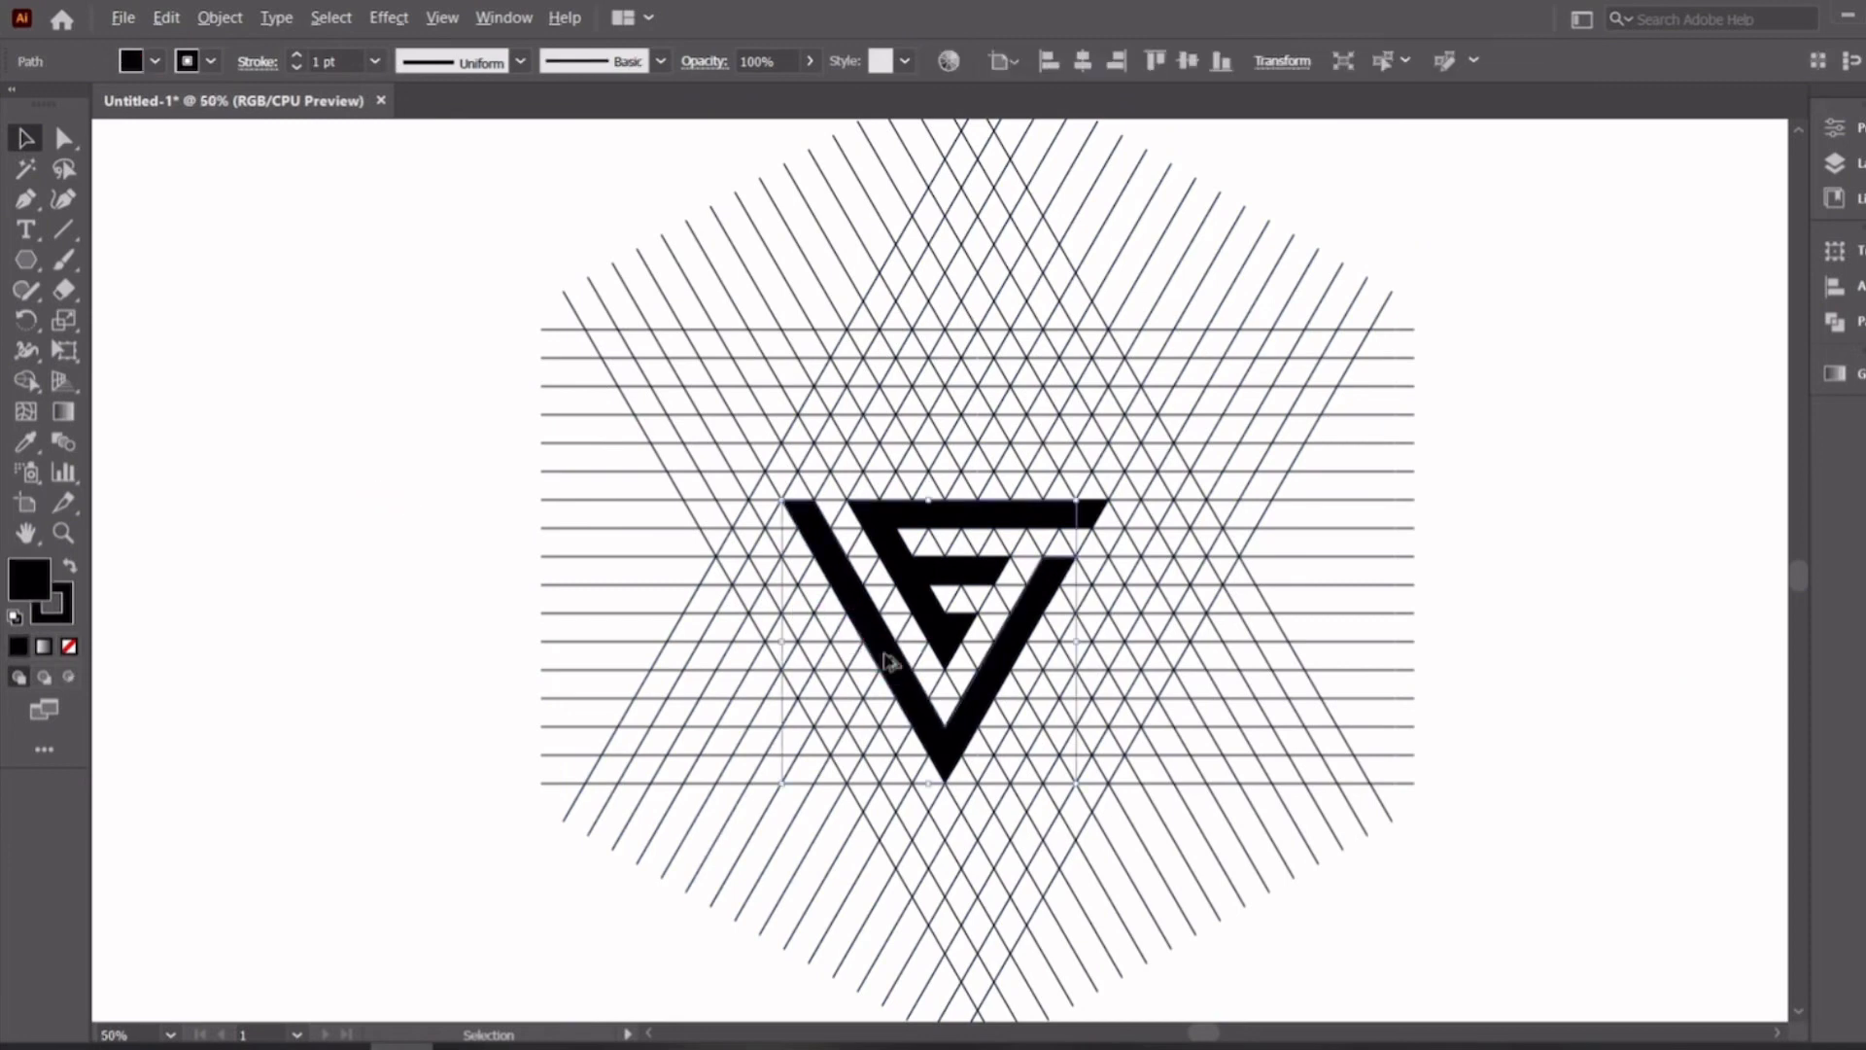
scroll(889, 661, down, 1)
drag(921, 637, 372, 521)
drag(548, 254, 1186, 841)
key(Delete)
Select the monogram's shapes and group them
drag(273, 376, 272, 371)
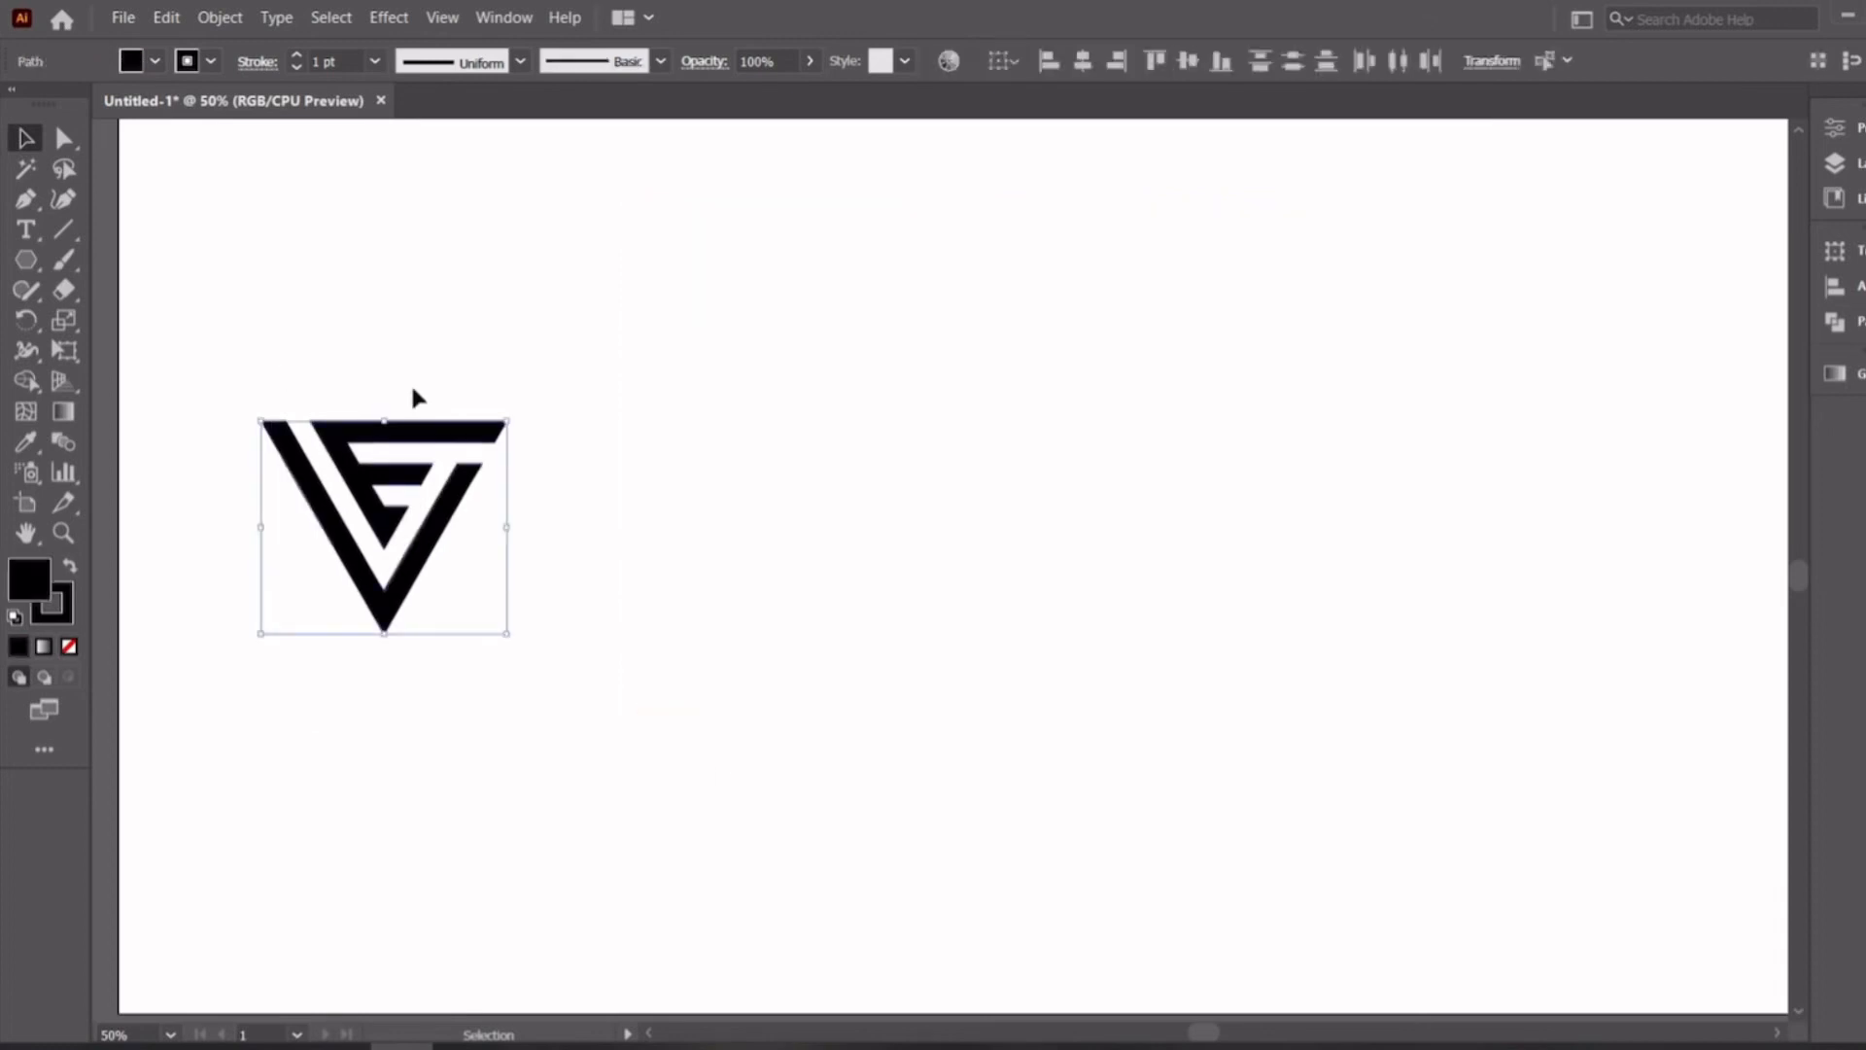
right_click(481, 348)
click(576, 486)
Set the monogram's stroke weight to 8 pt
click(298, 56)
click(298, 55)
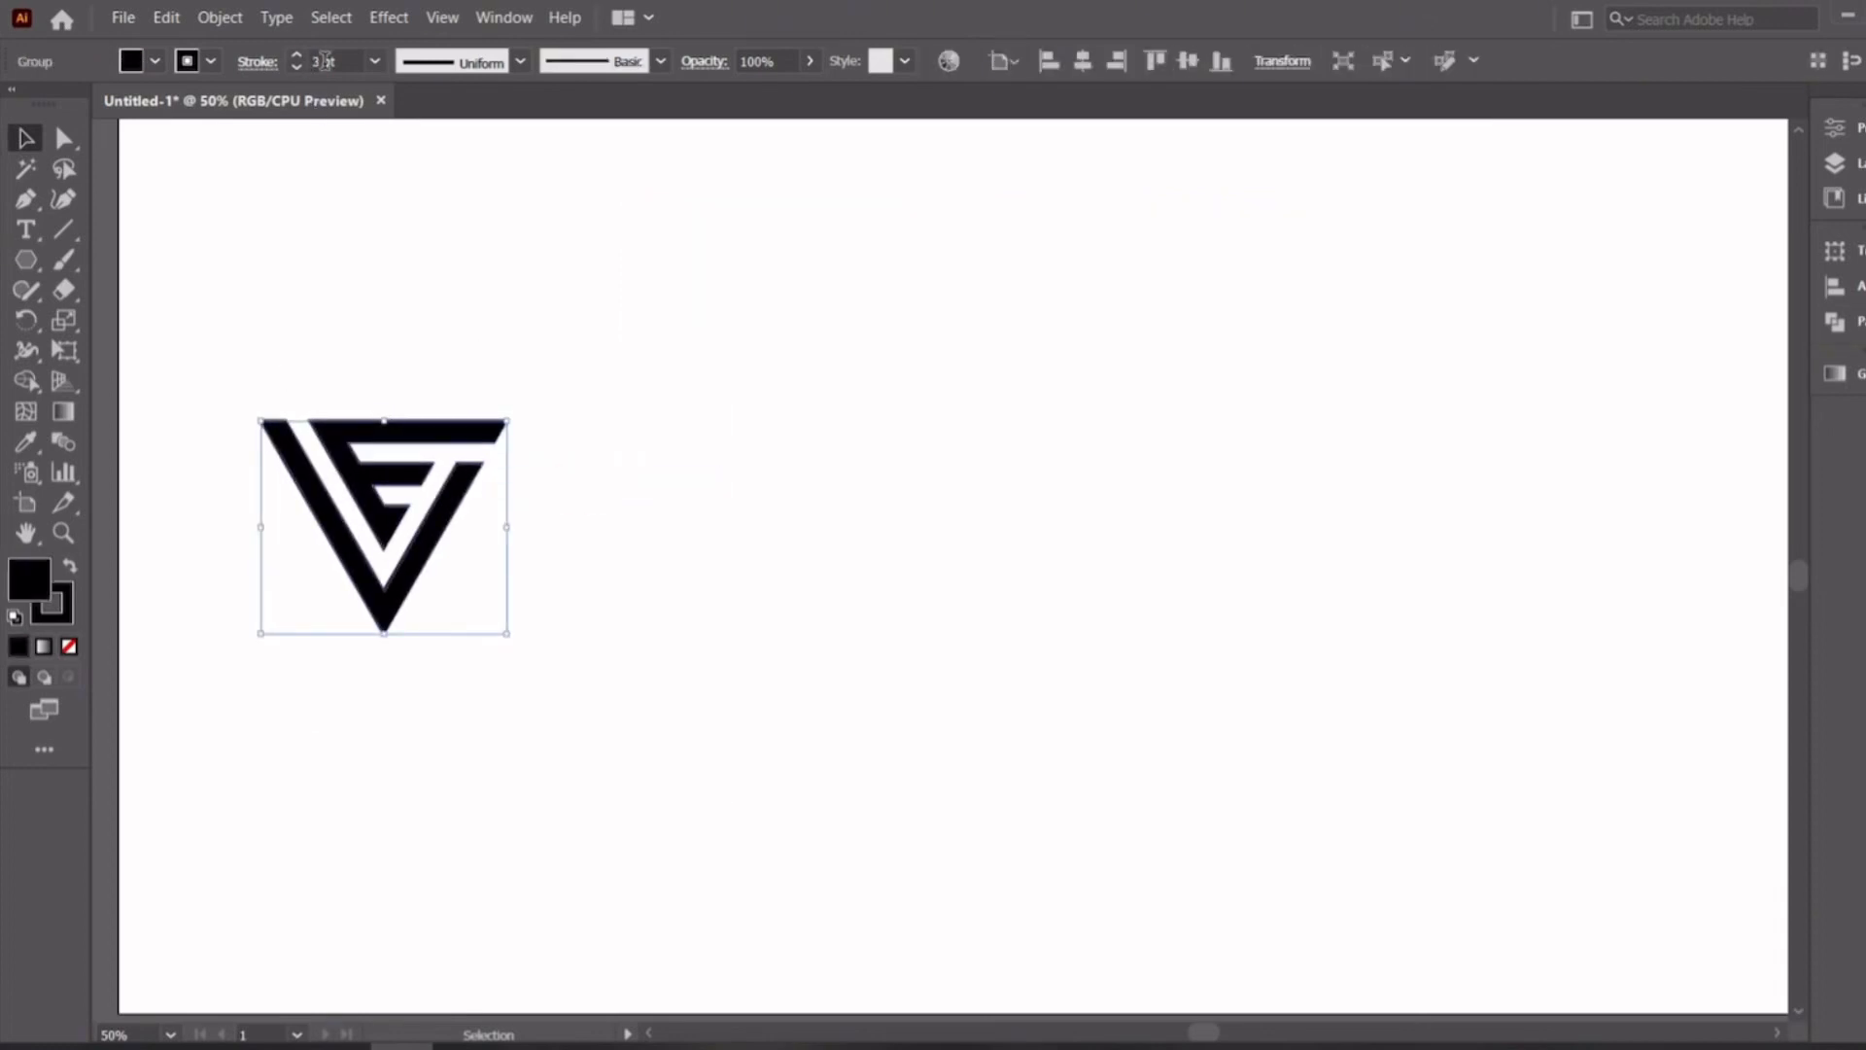
click(298, 55)
click(298, 55)
click(297, 55)
click(297, 56)
click(297, 55)
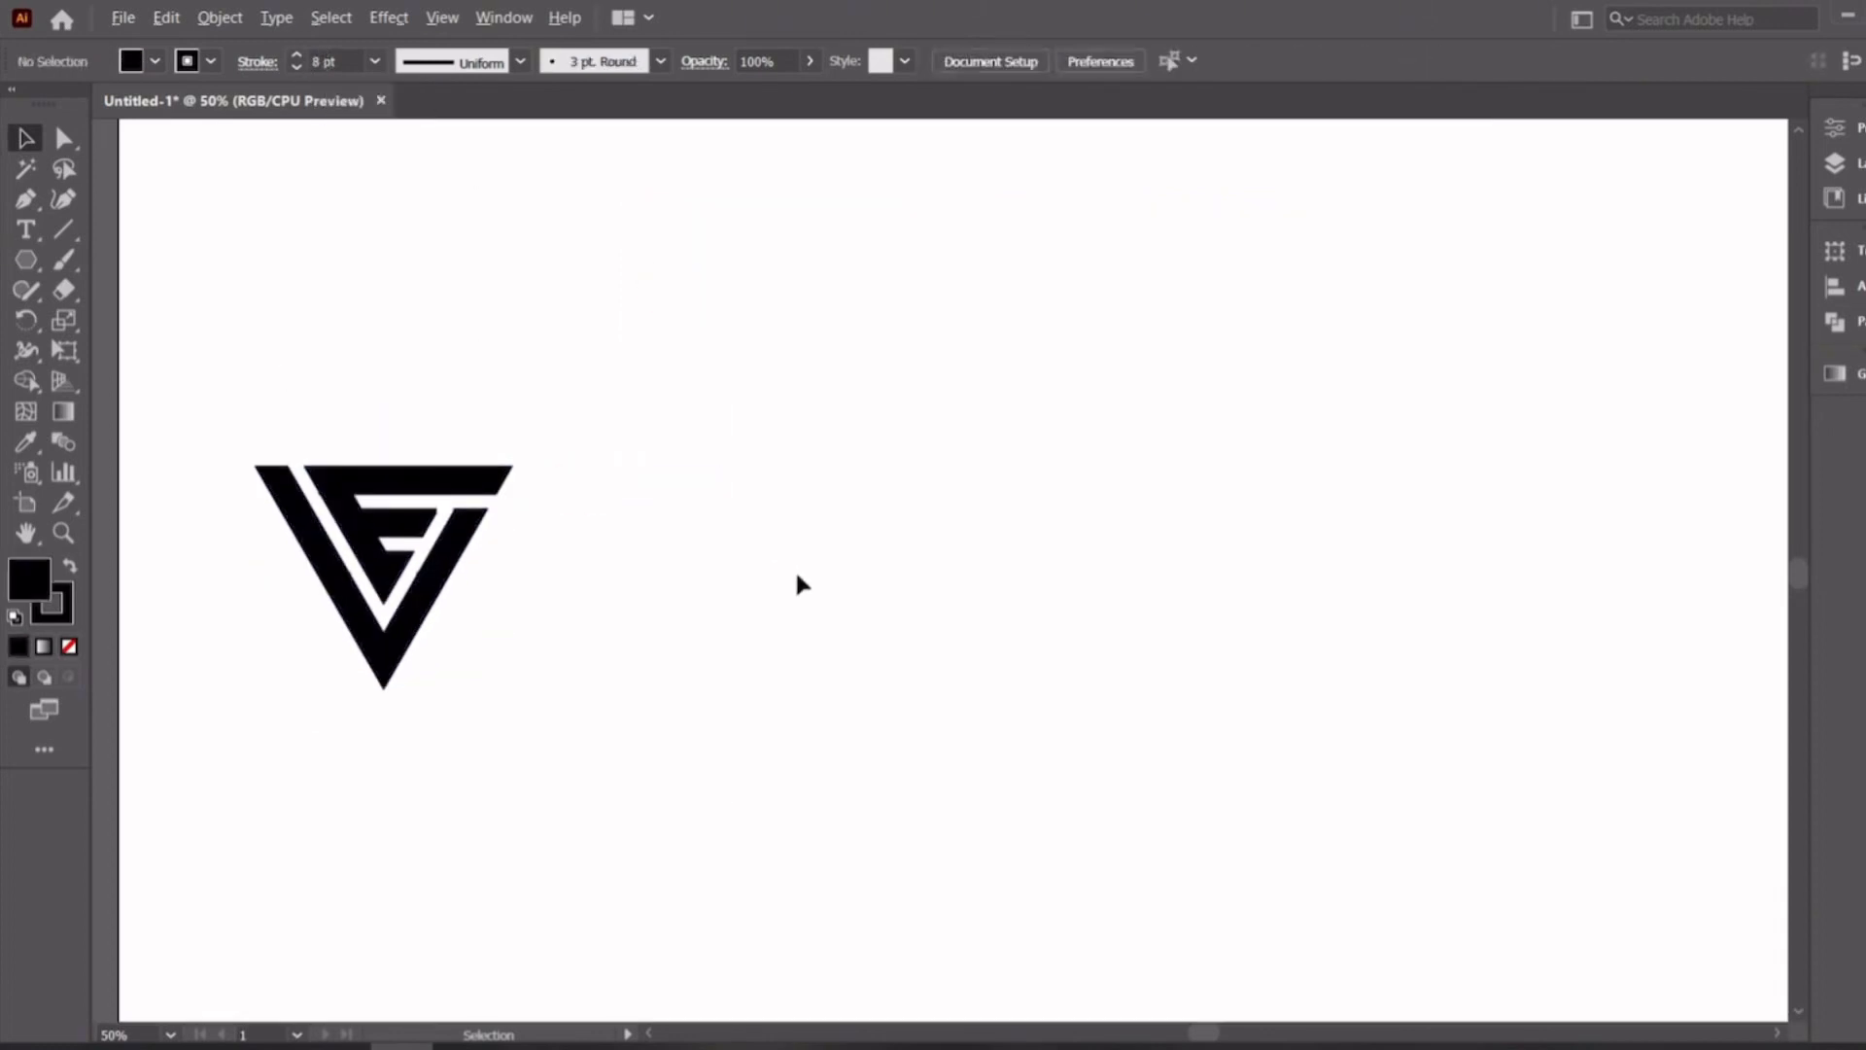
Apply Expand Appearance to the grouped monogram
scroll(795, 574, left, 2)
click(220, 17)
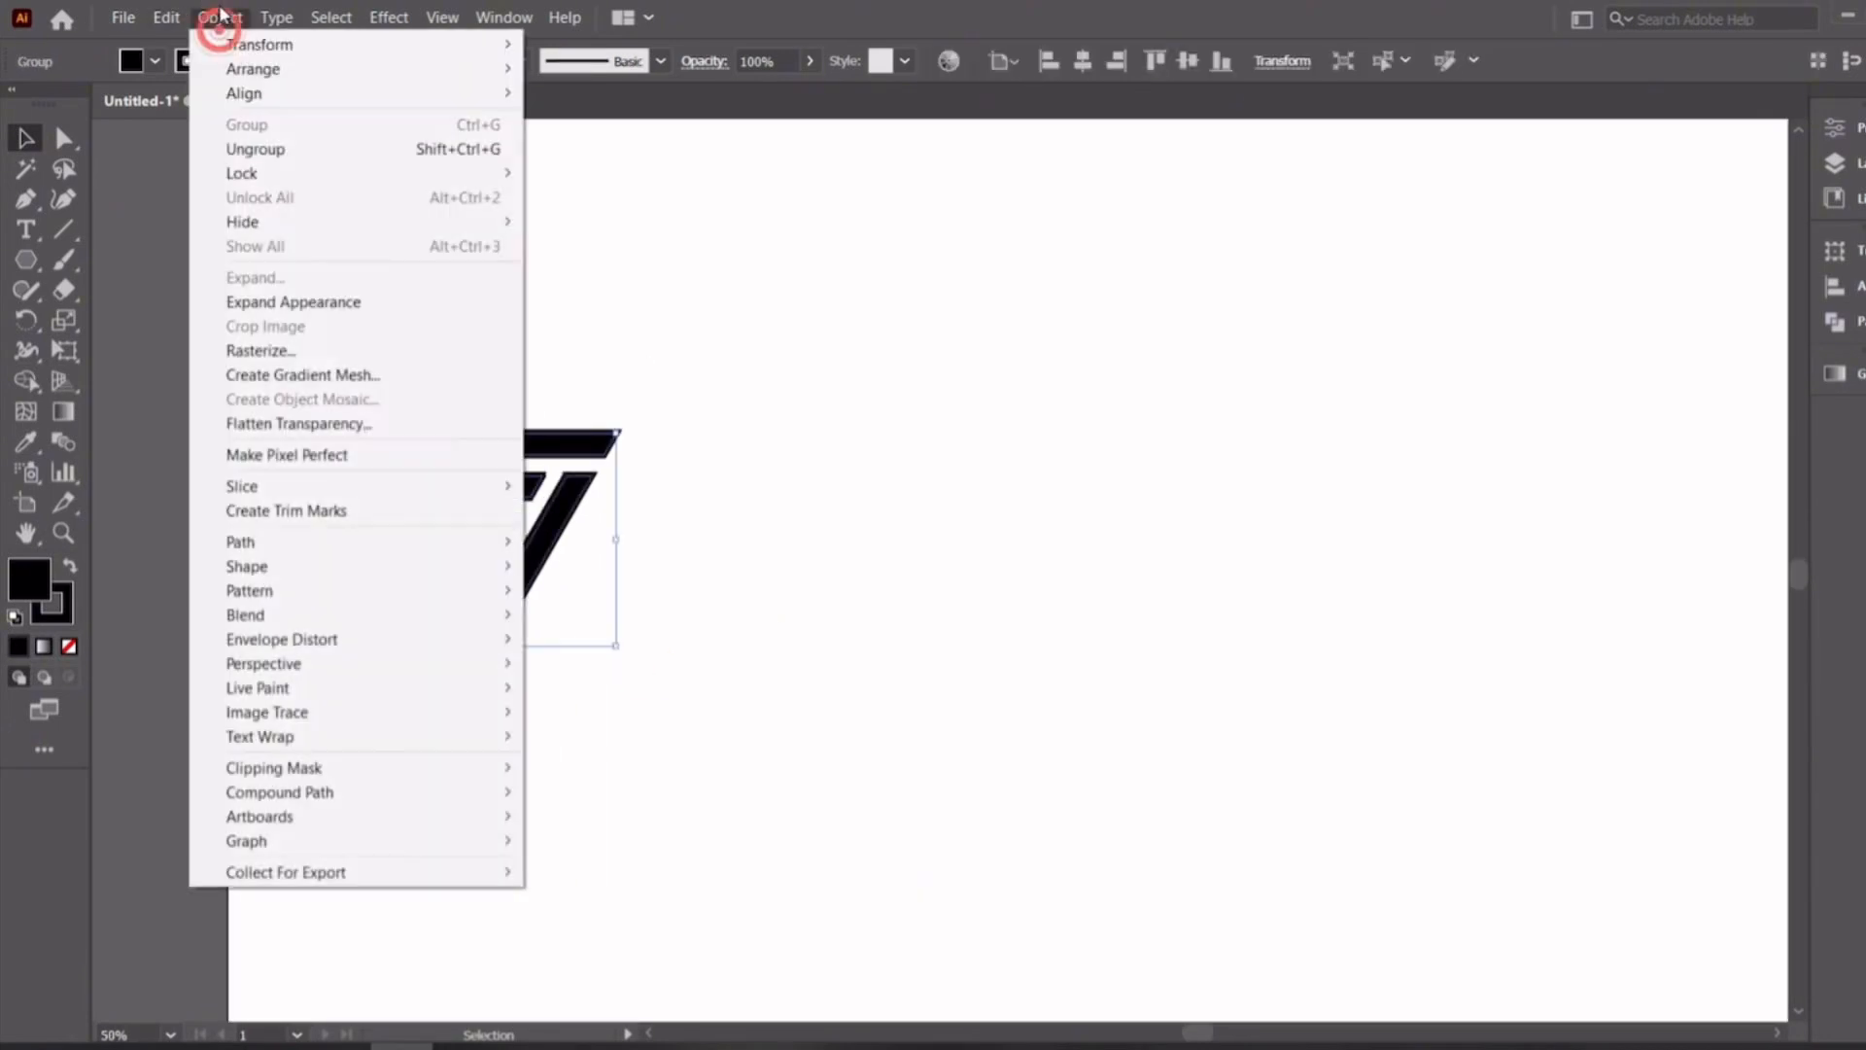
click(307, 300)
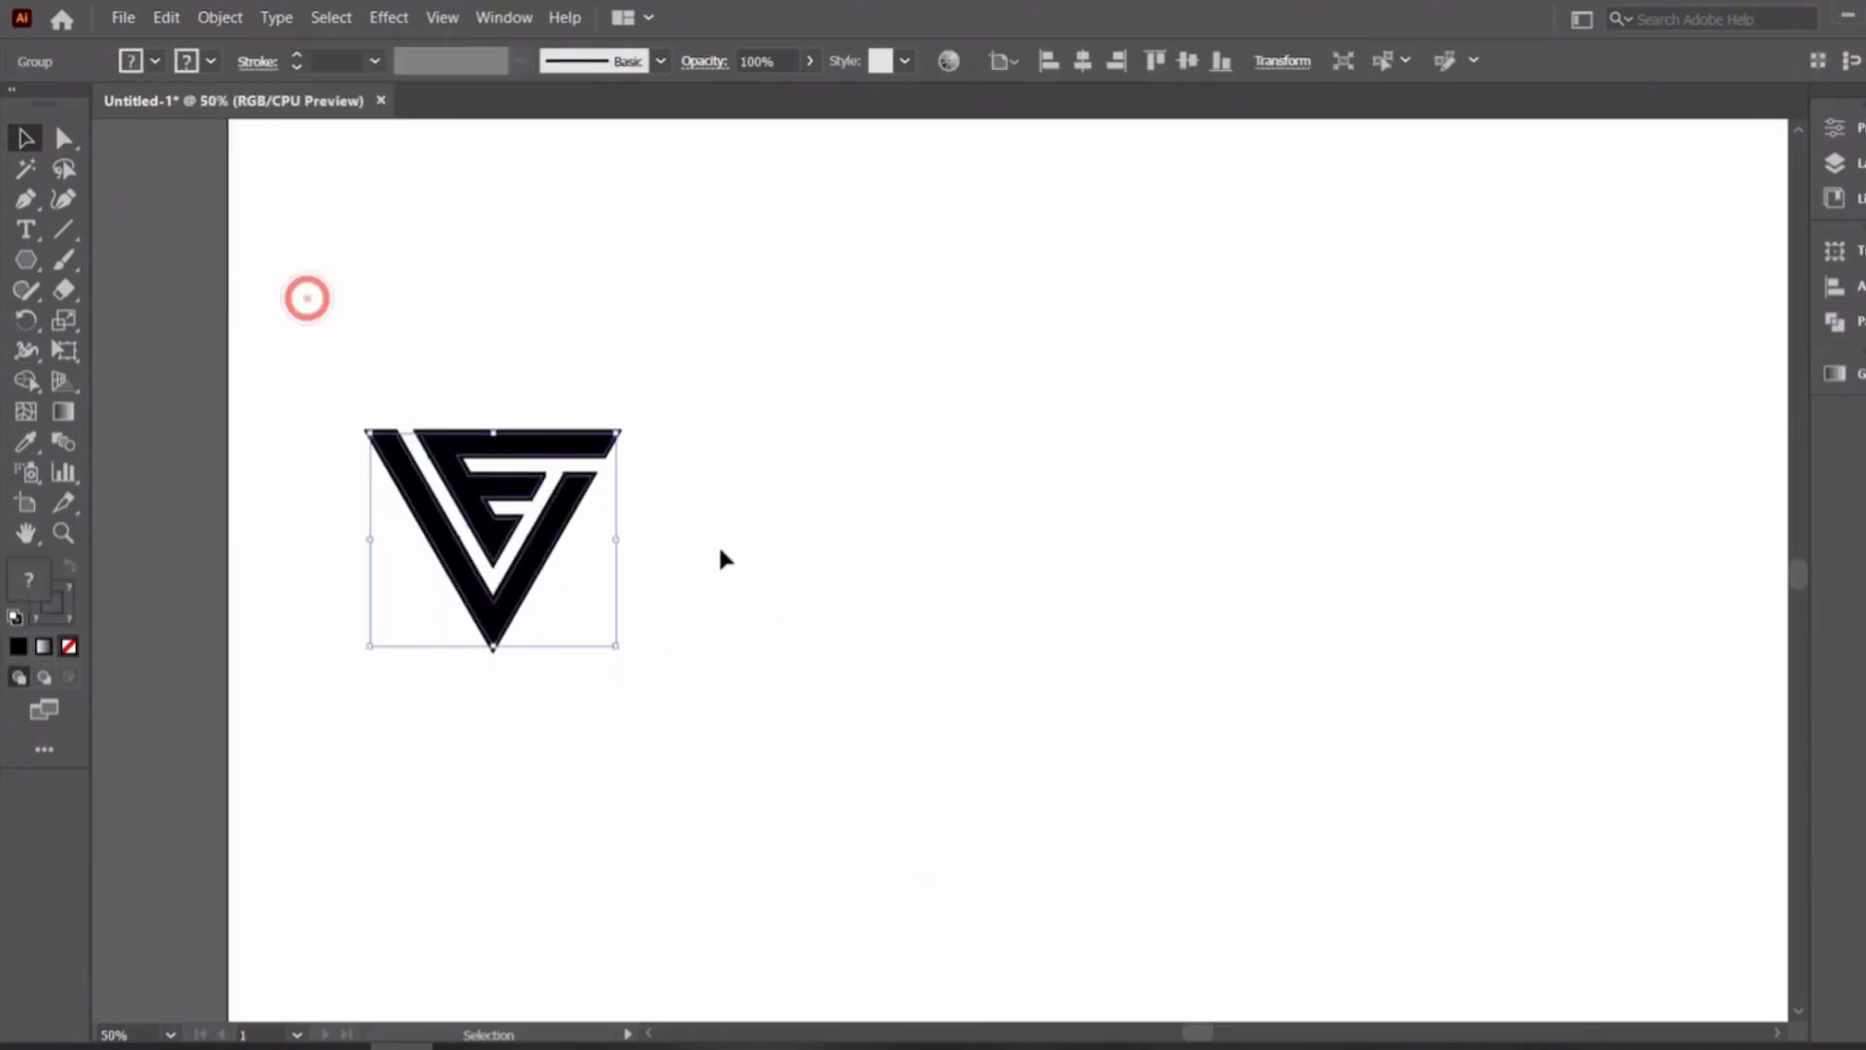
Unite the expanded monogram shapes with Pathfinder and deselect them
click(497, 19)
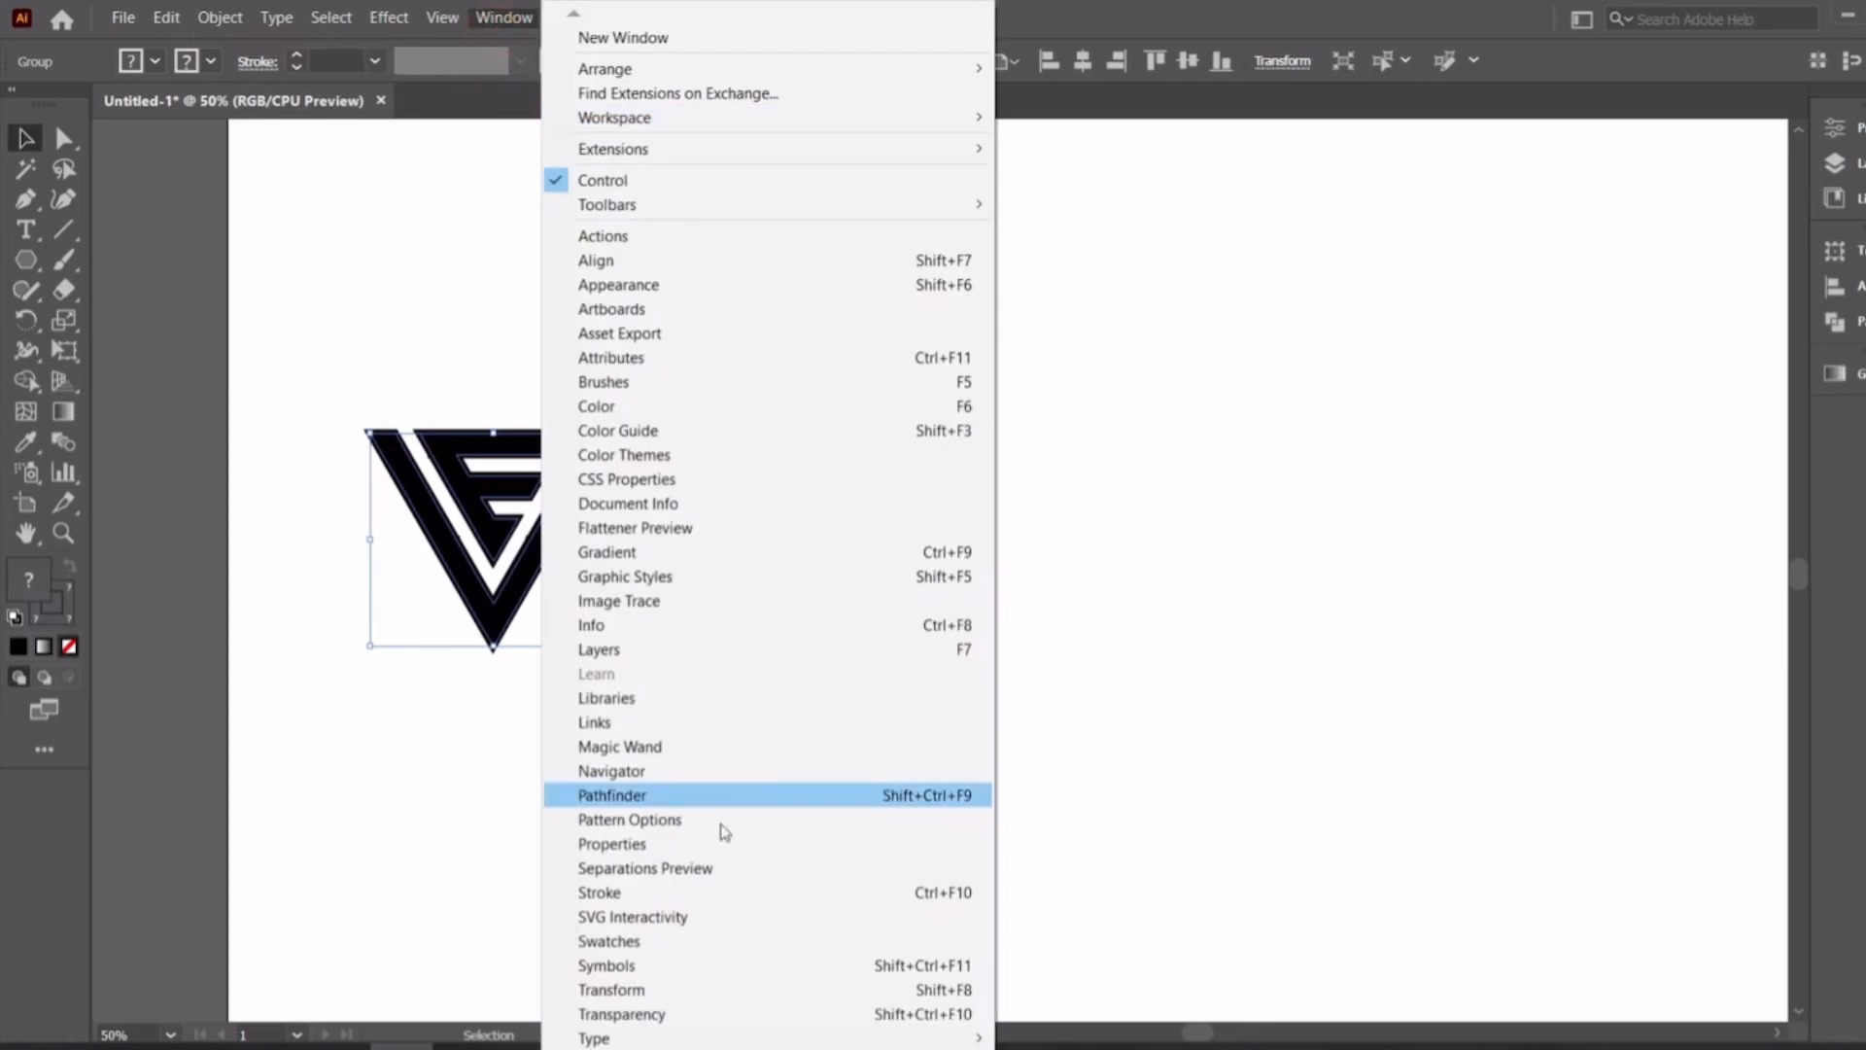
click(689, 799)
click(1540, 308)
click(975, 588)
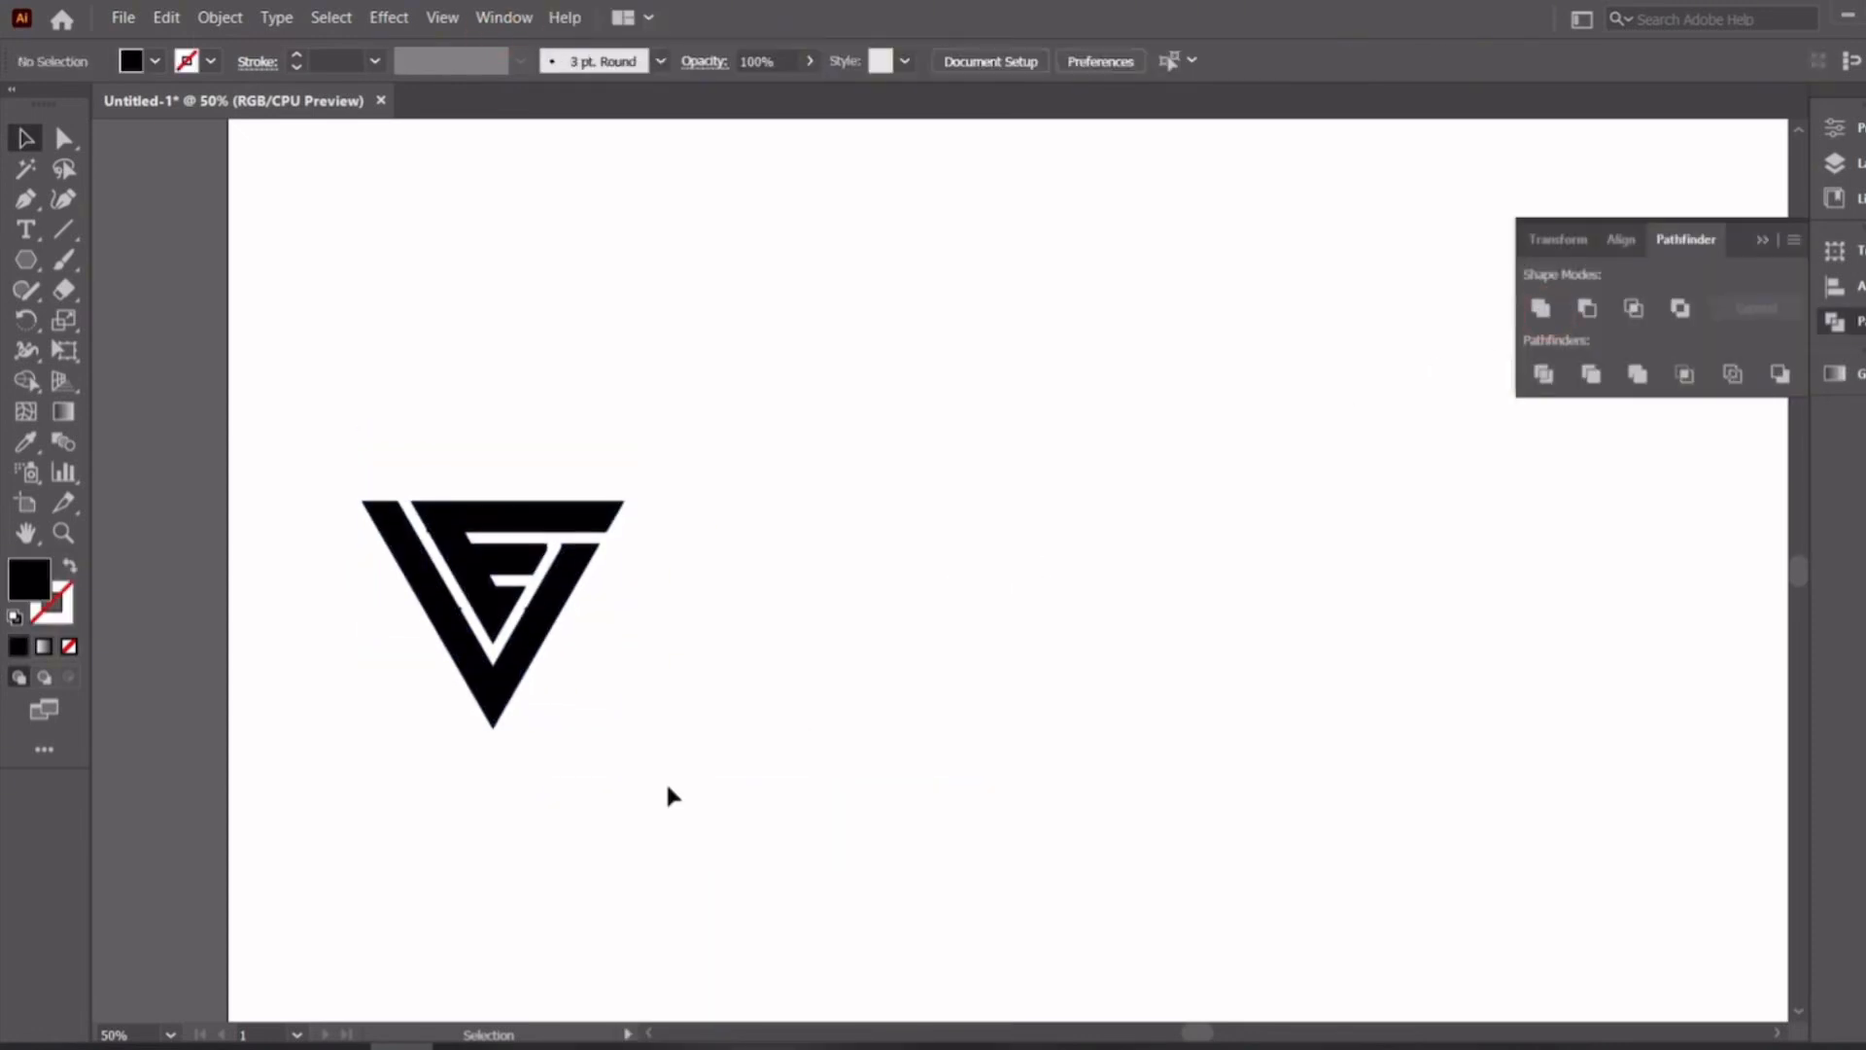
Scale the monogram down and place it in the artboard's upper-left corner
scroll(667, 795, down, 1)
drag(661, 771, 536, 690)
drag(497, 665, 420, 369)
click(484, 514)
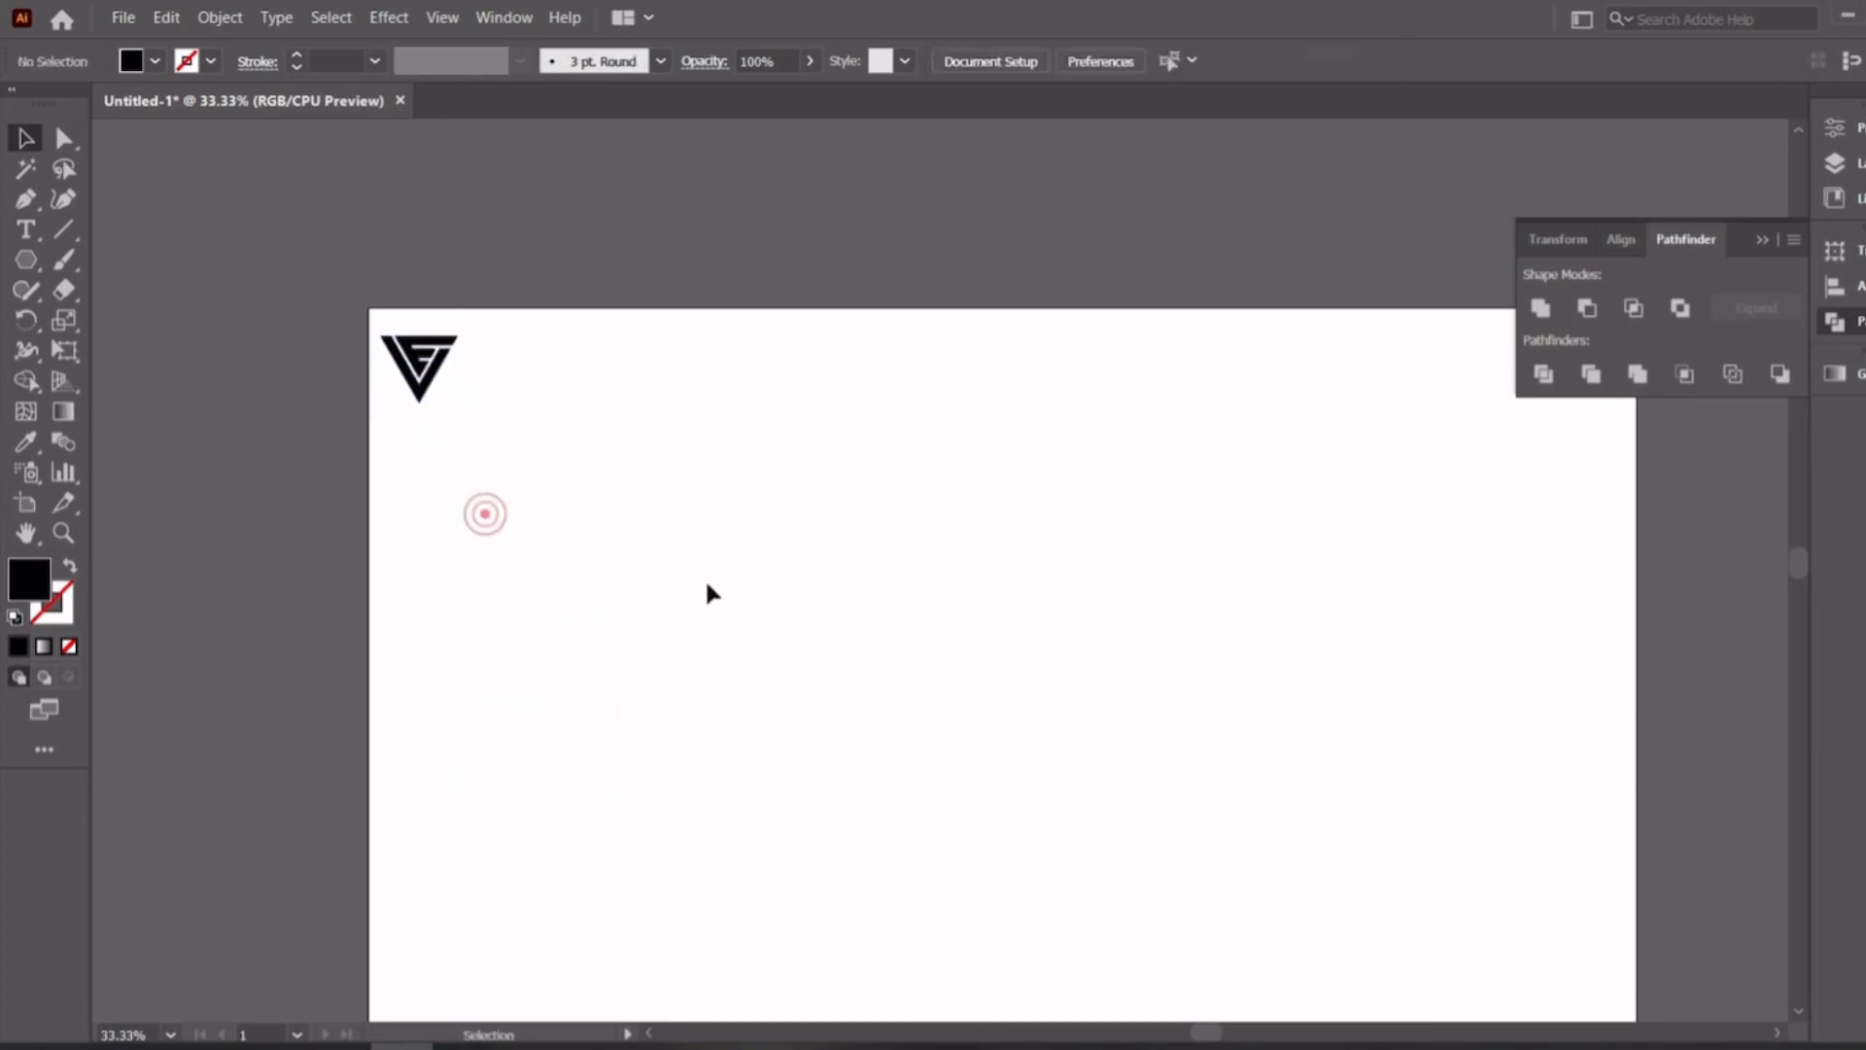
Draw a long vertical line near the middle of the artboard and give it a black 1 pt stroke
scroll(707, 584, down, 2)
scroll(862, 652, up, 2)
scroll(691, 655, up, 1)
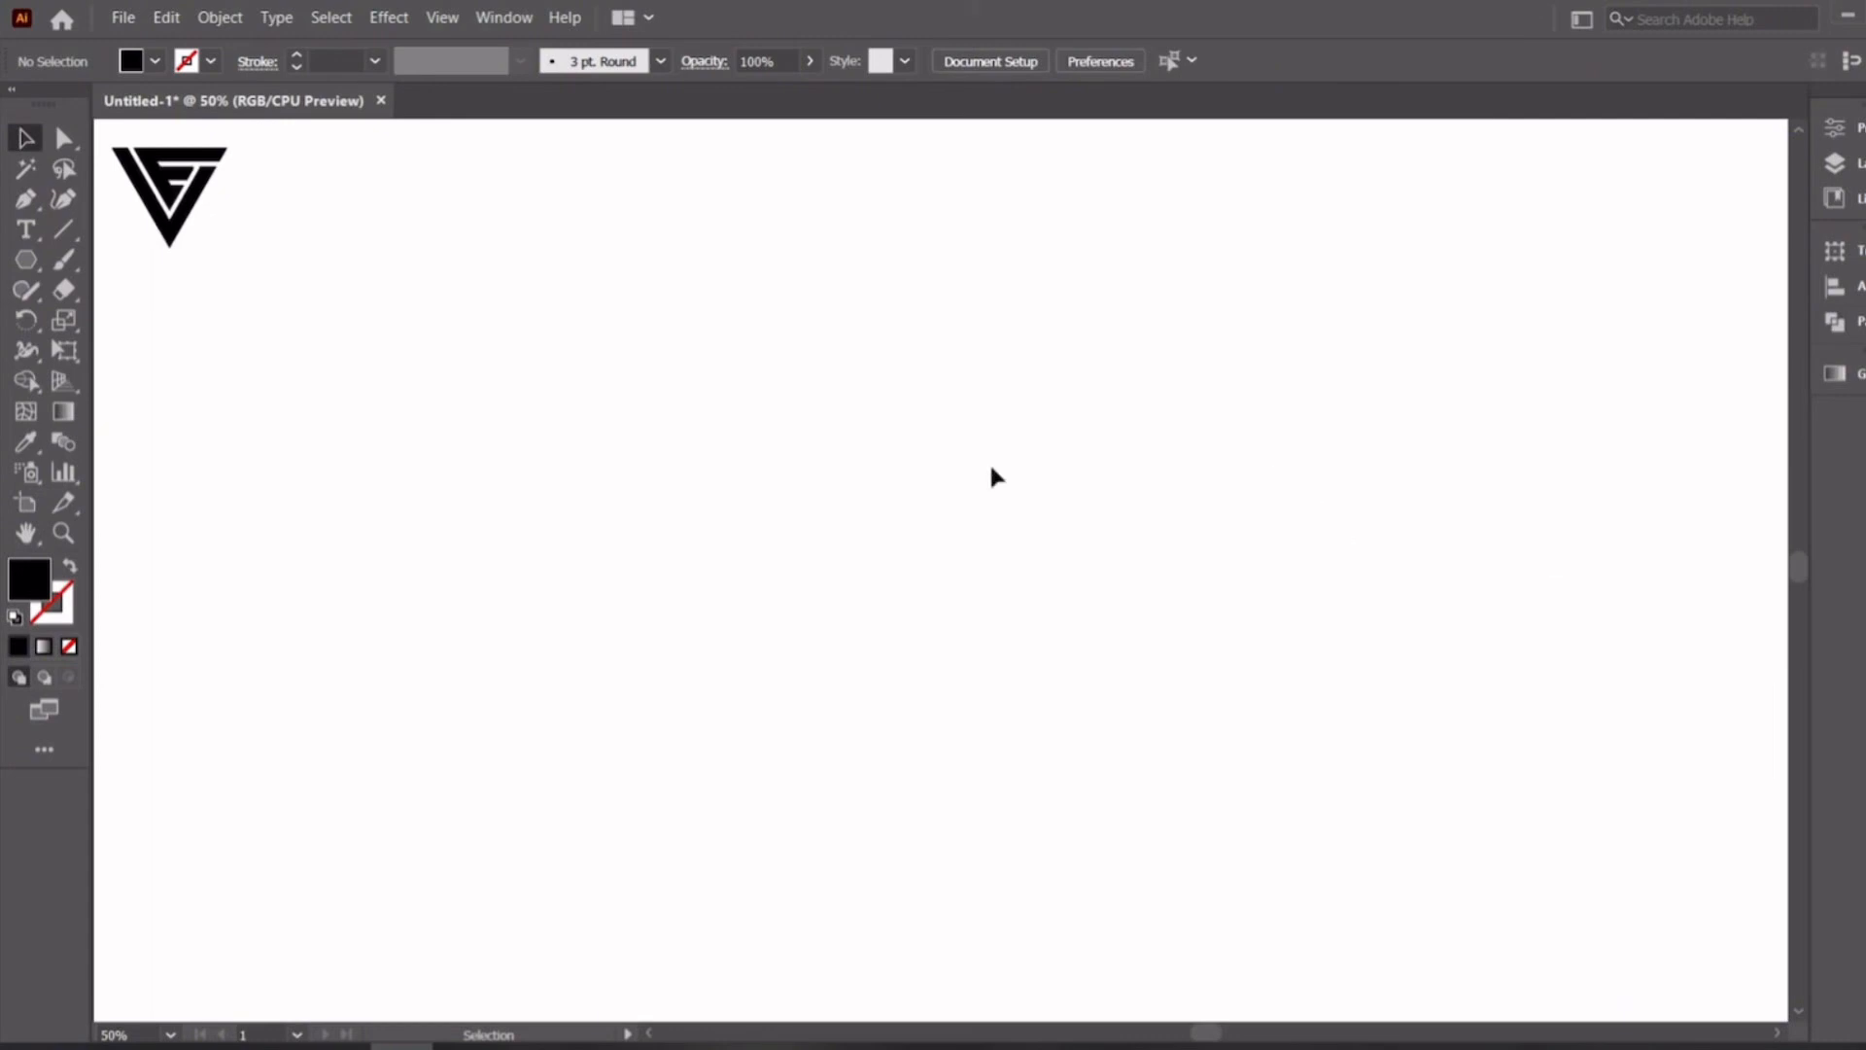
drag(939, 299, 936, 846)
click(27, 139)
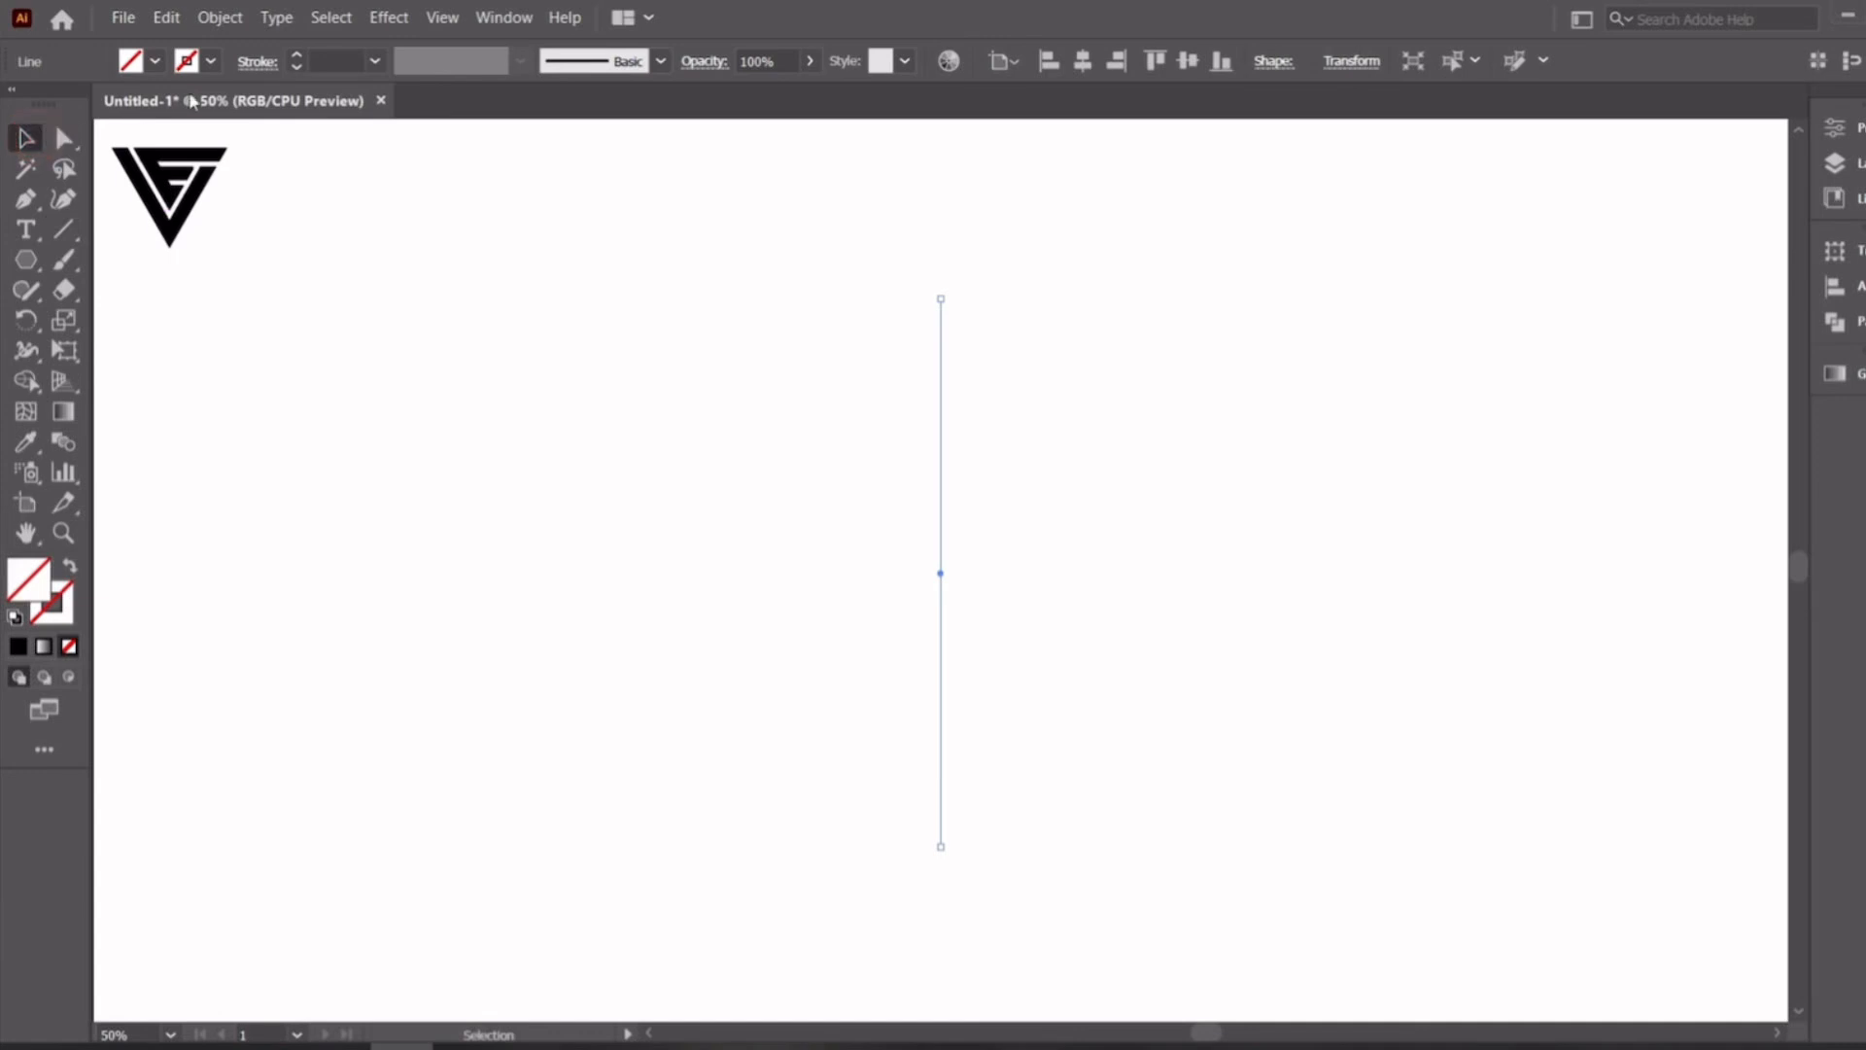
click(210, 61)
click(75, 109)
click(379, 441)
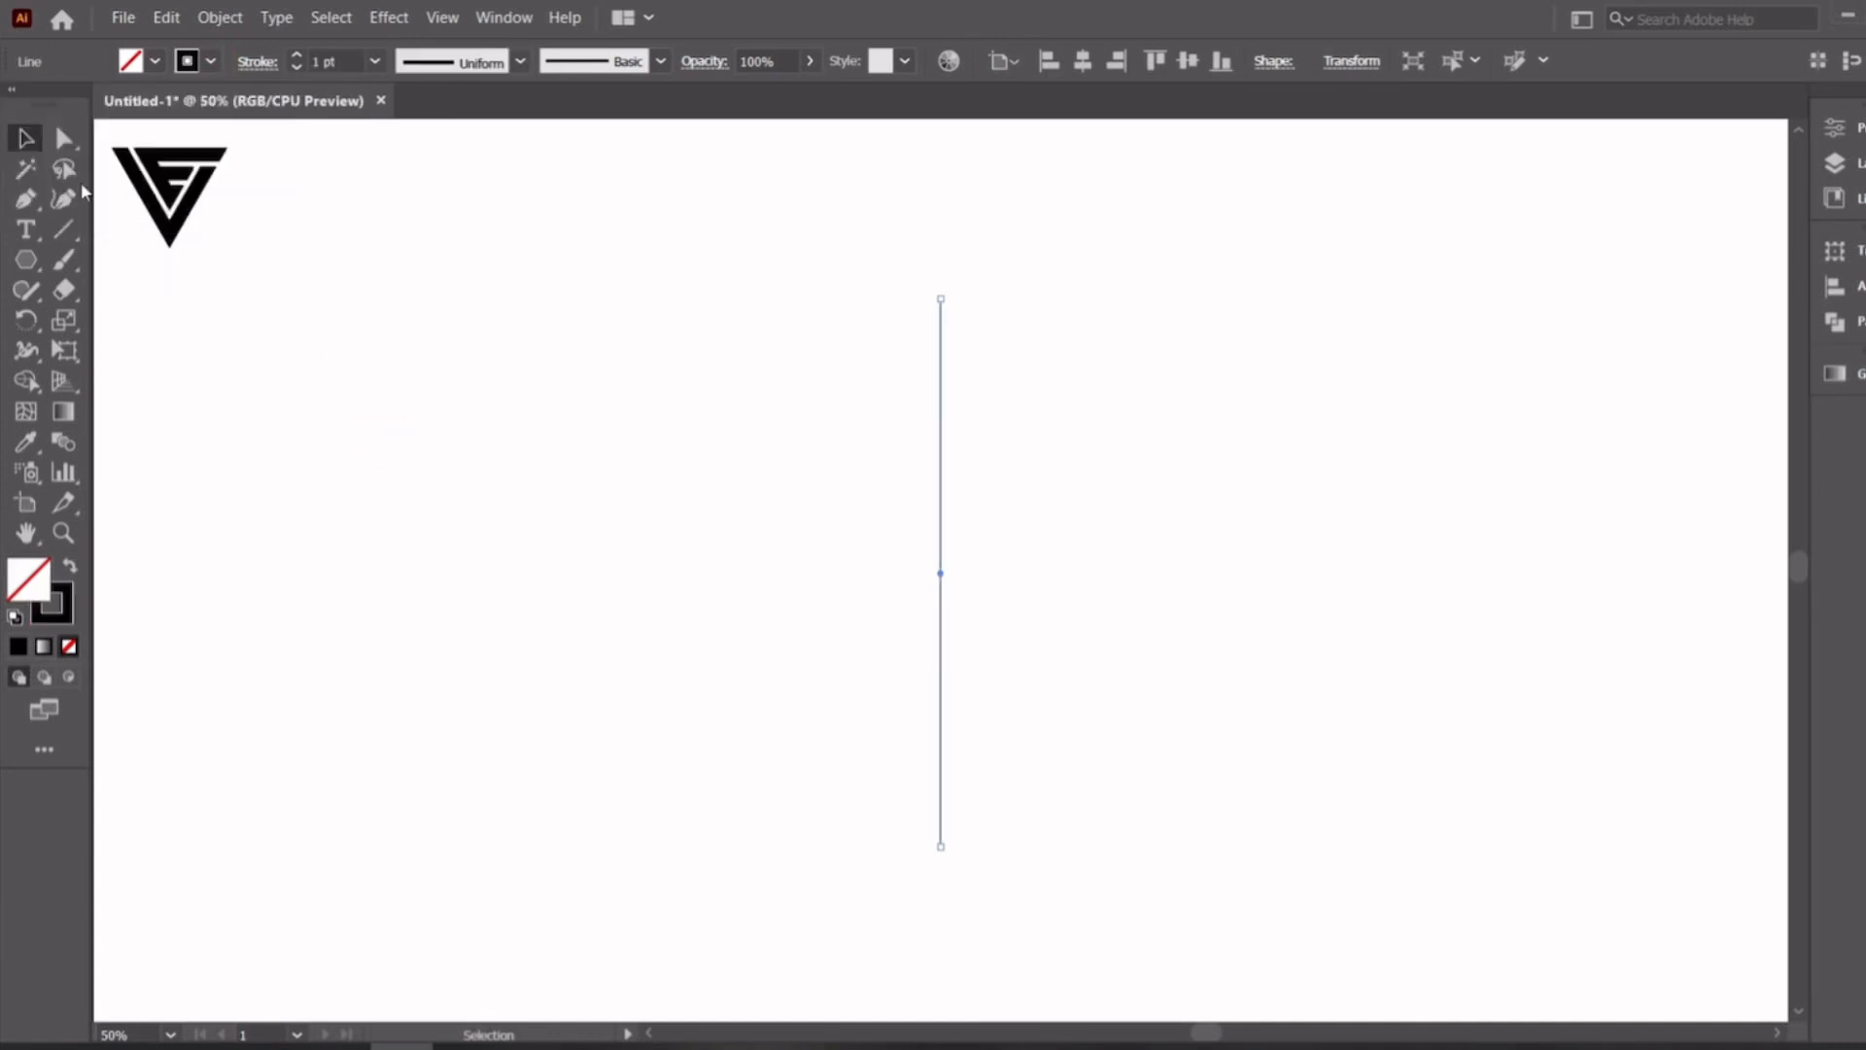
Duplicate the vertical line a short distance to the right and repeat the copy until there are 11 evenly spaced lines
drag(943, 560, 960, 559)
key(ctrl+d)
key(ctrl+d)
key(ctrl+d)
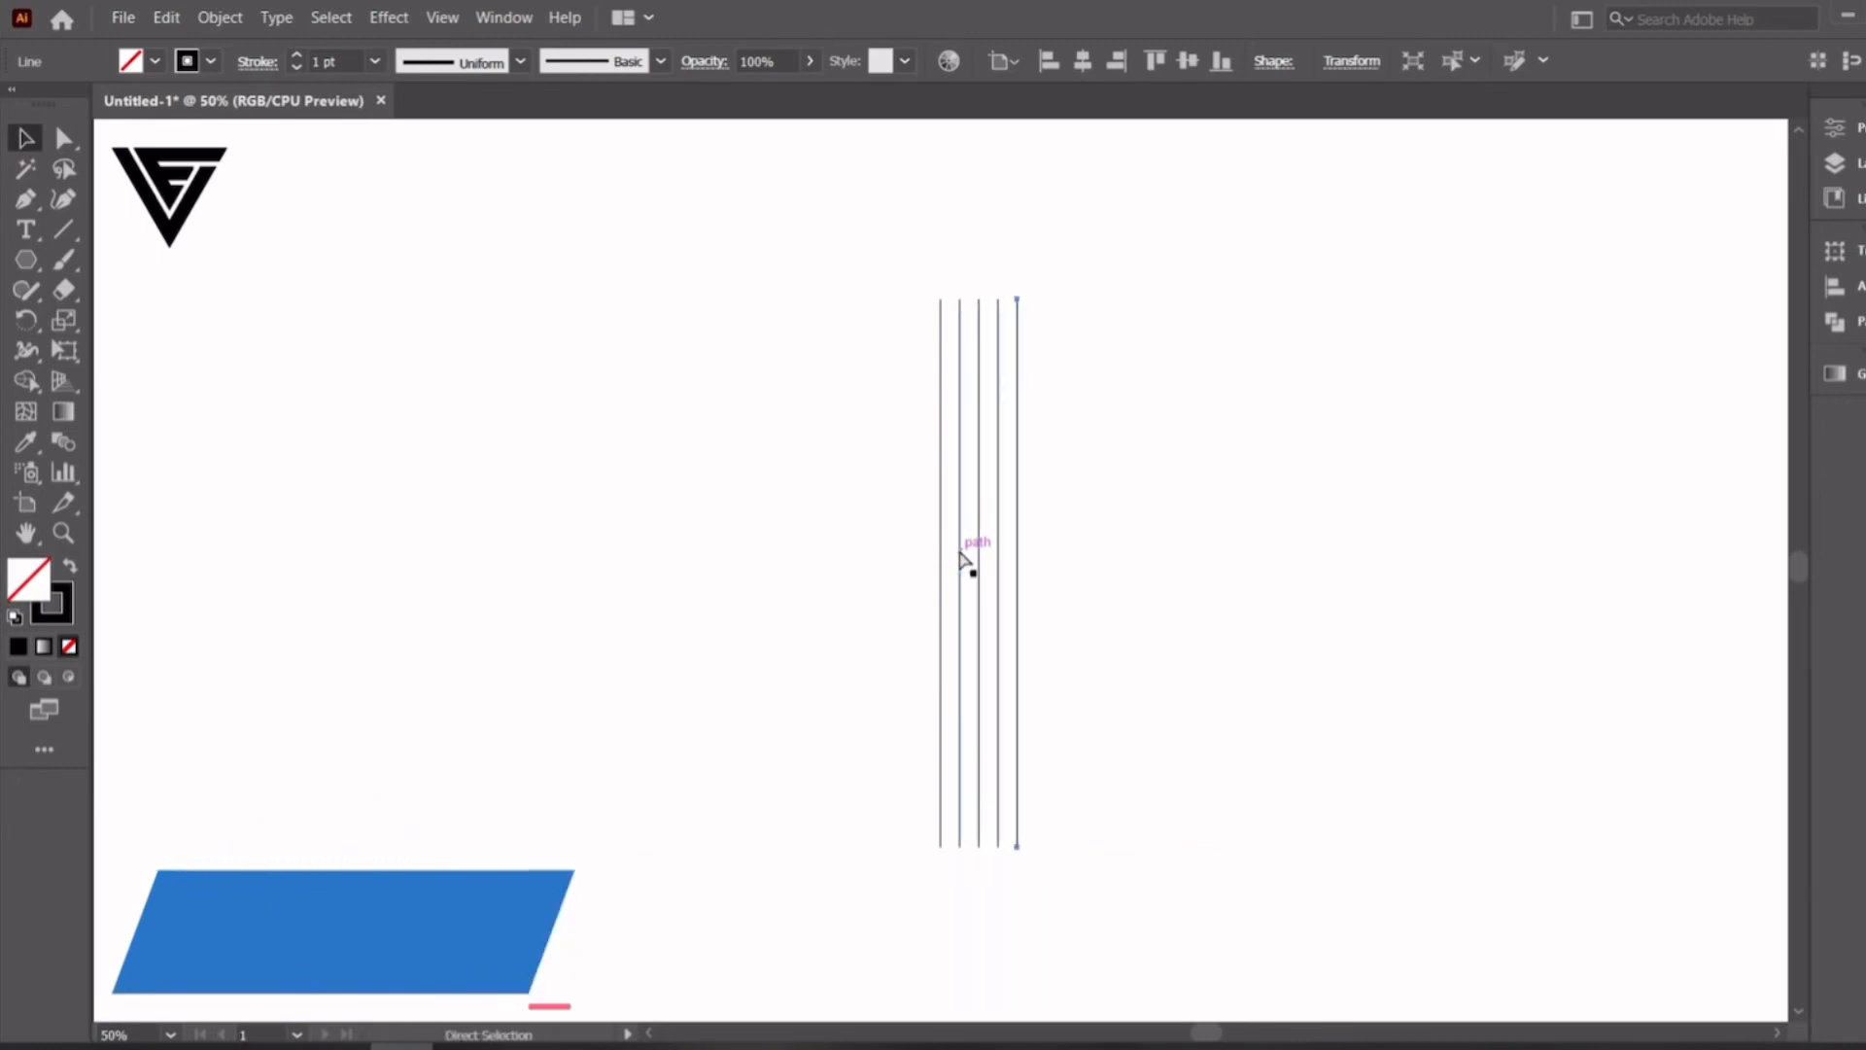
key(ctrl+d)
key(ctrl+d)
key(ctrl+d)
key(ctrl+d)
key(ctrl+d)
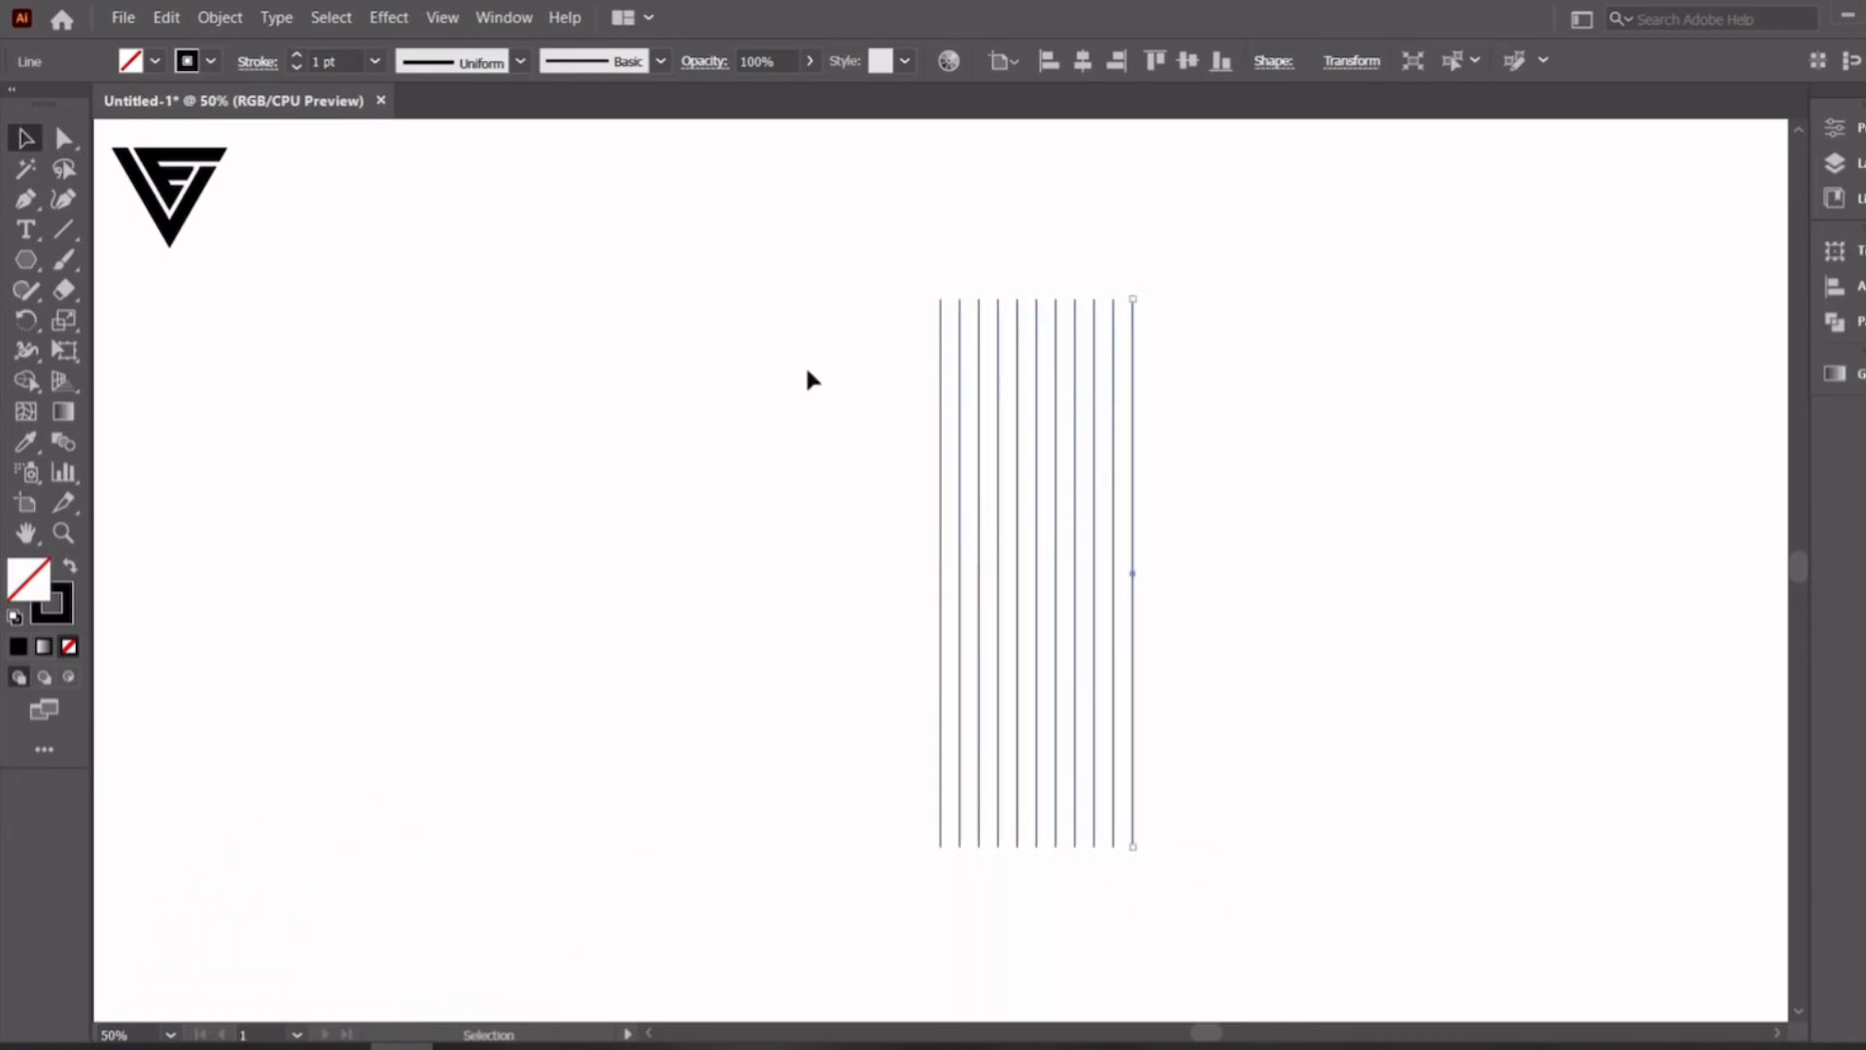
Group all the vertical lines and deselect the group
drag(790, 239, 1379, 573)
right_click(1170, 309)
click(1196, 431)
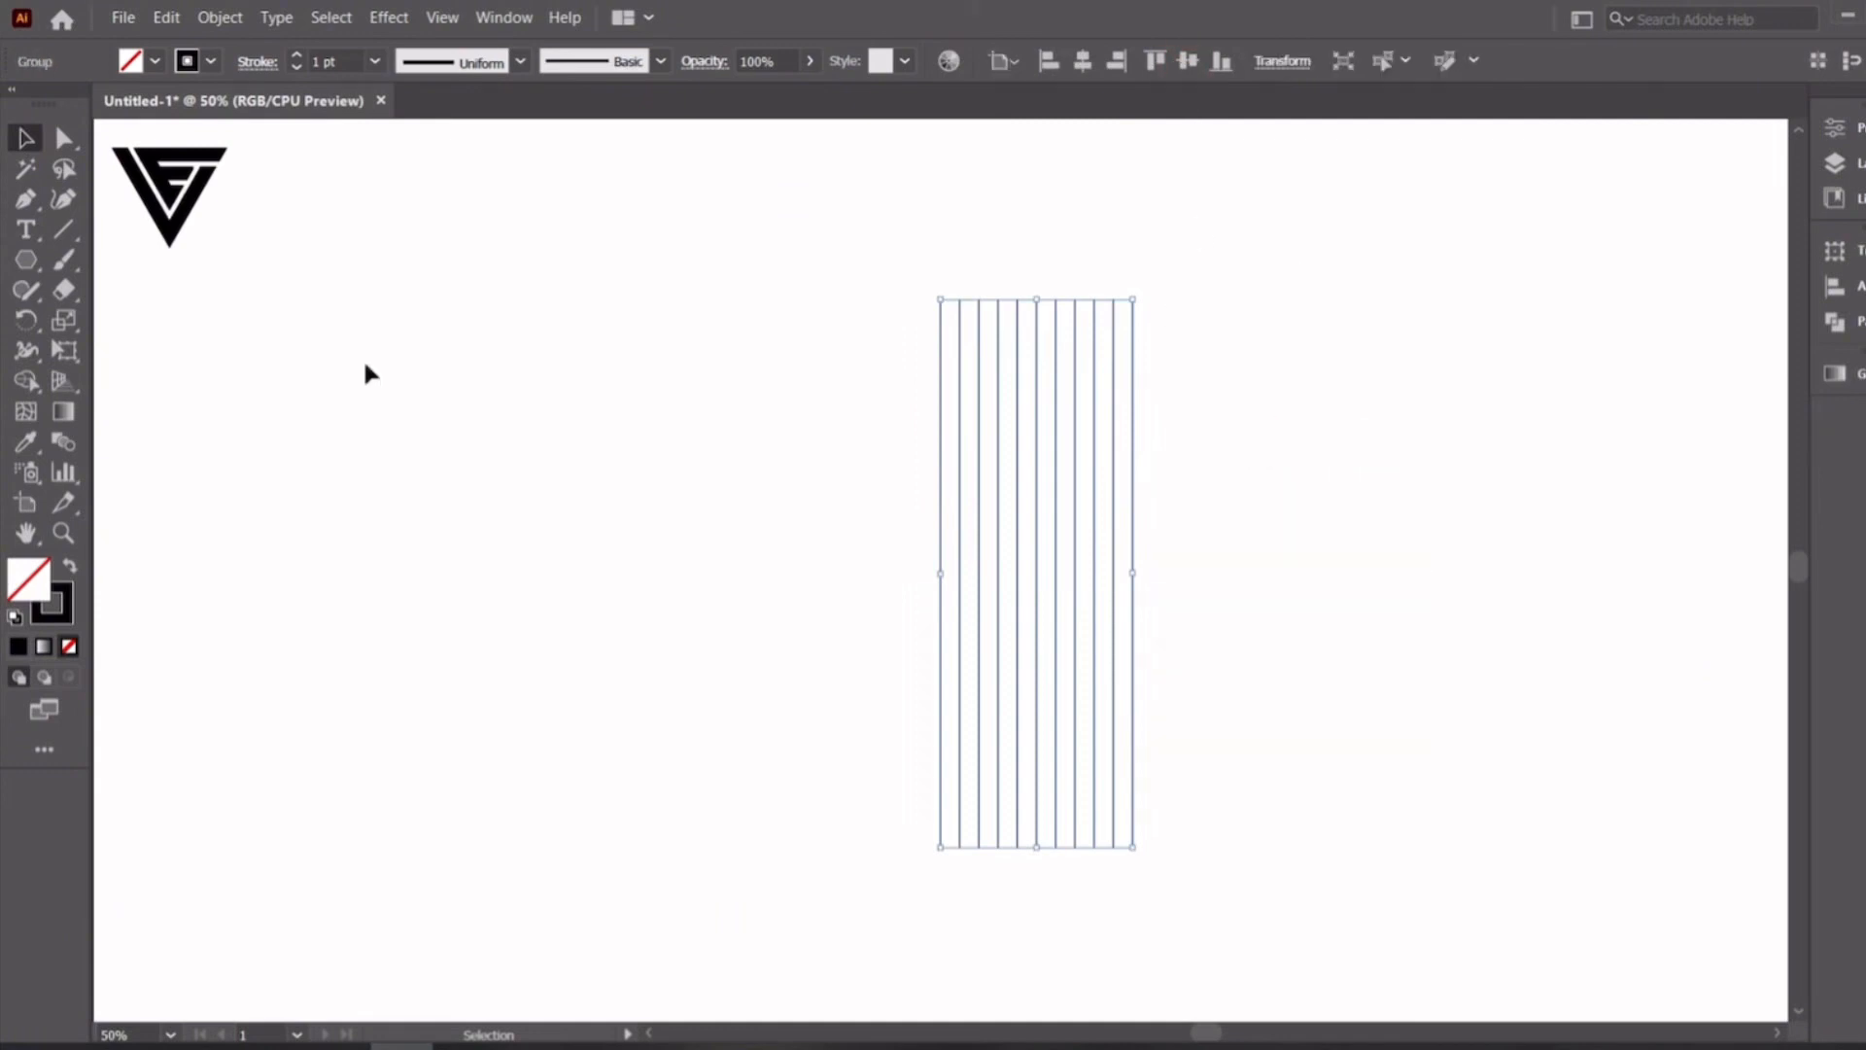
click(366, 375)
Create a six-sided polygon with a 50 px radius left of the lines and enlarge it to about three times its size
drag(30, 259, 125, 344)
click(616, 423)
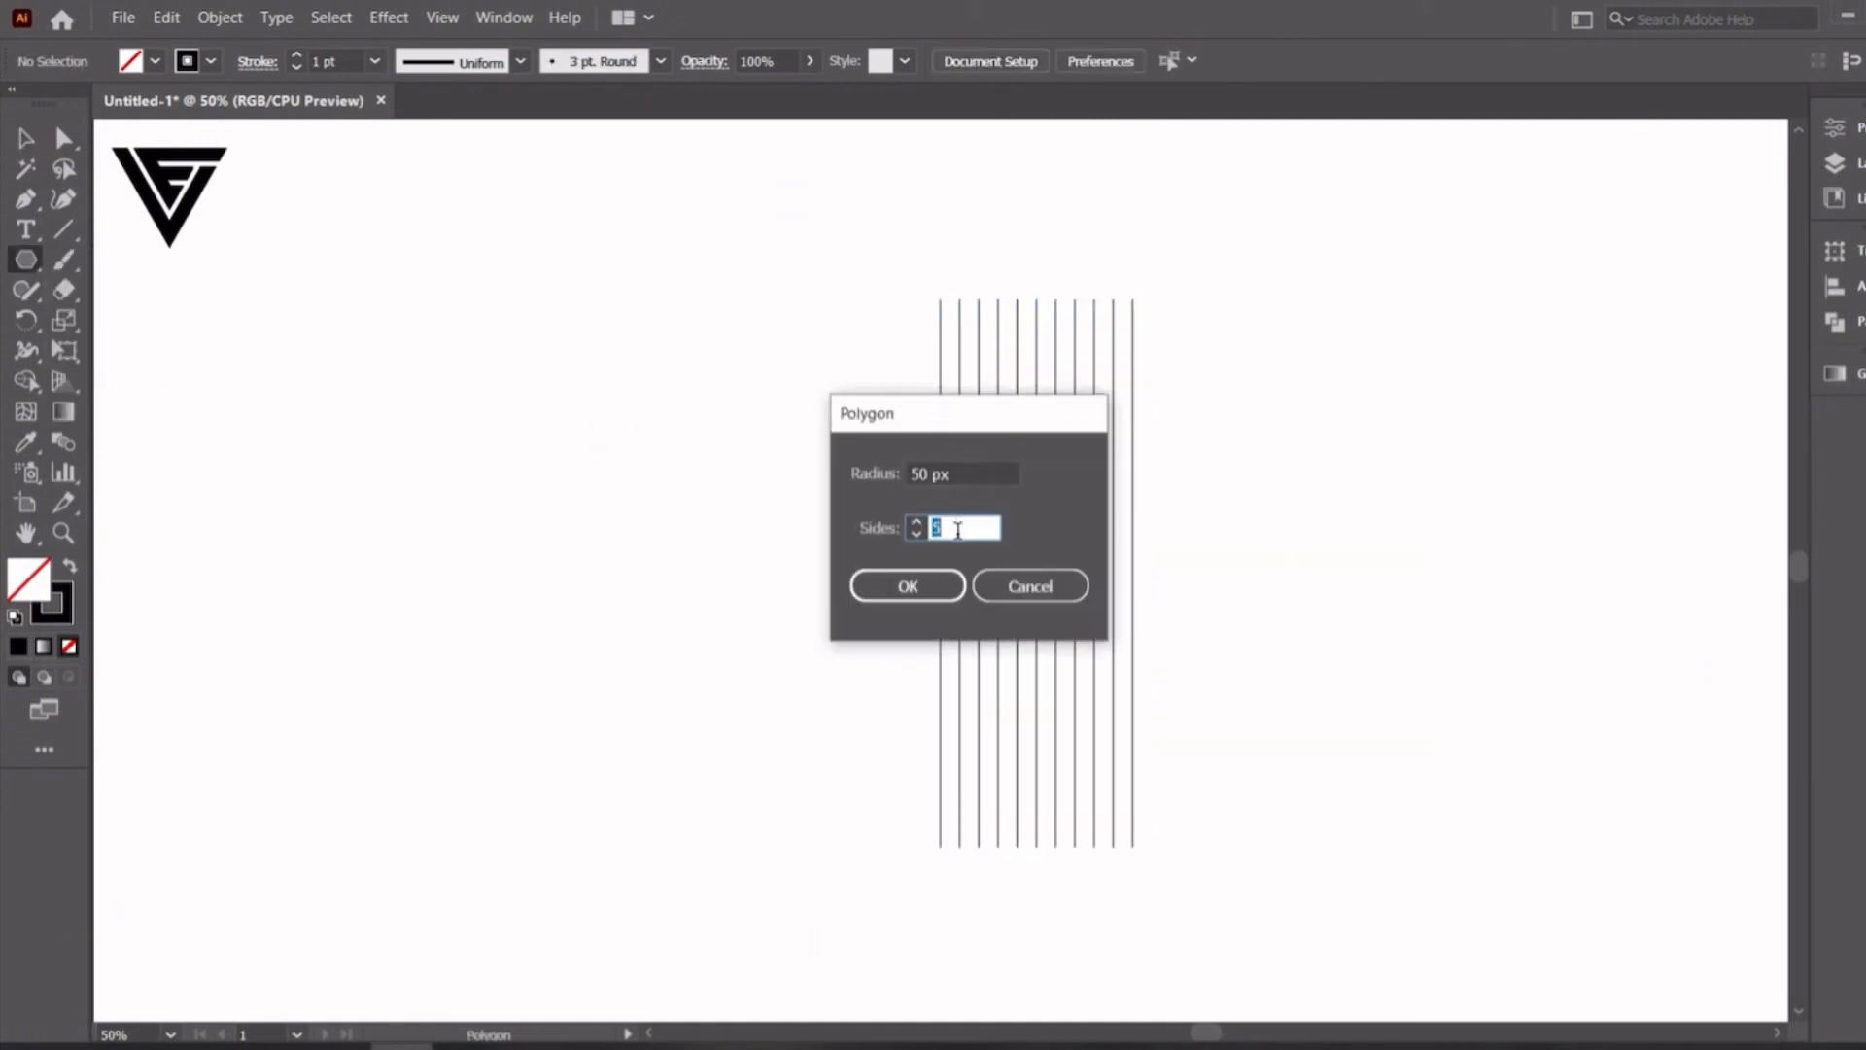
click(909, 588)
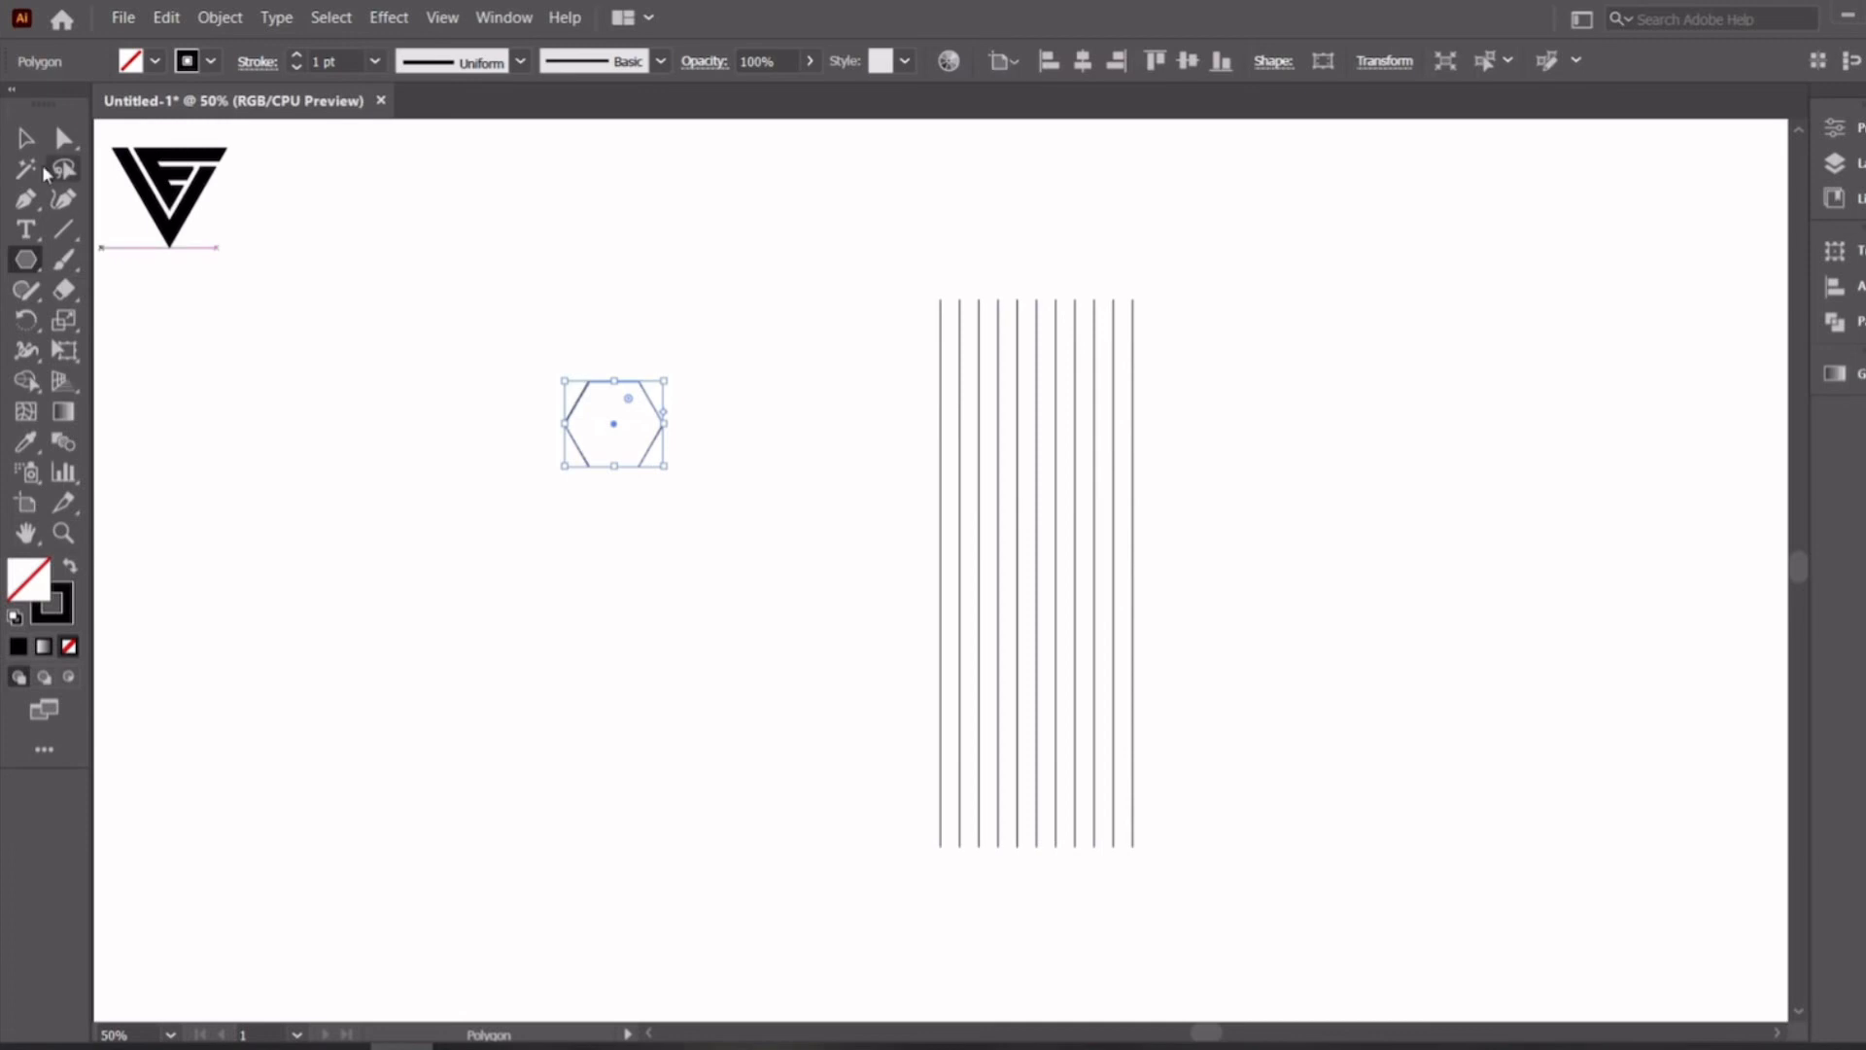
click(27, 139)
drag(663, 466, 858, 637)
click(817, 677)
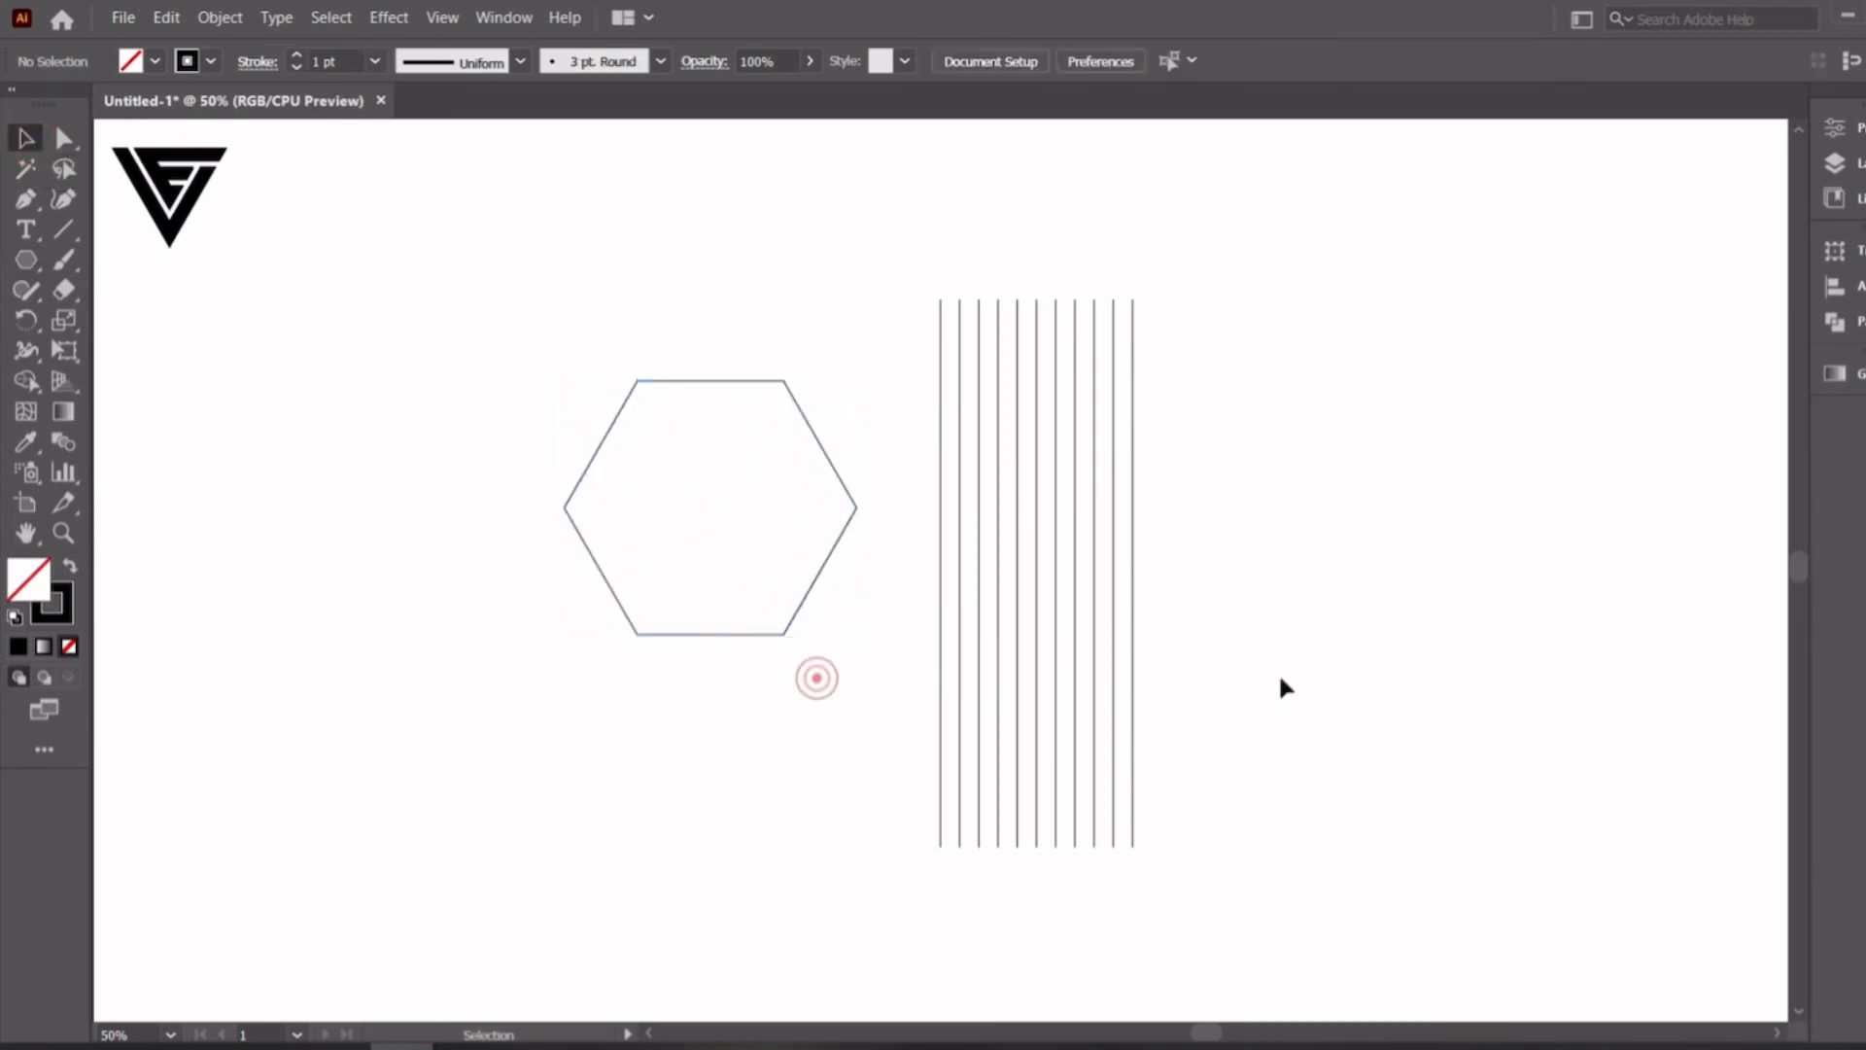
Rotate the grouped vertical lines to an angle of 300° so they match the slanted side of the hexagon
drag(933, 461, 935, 462)
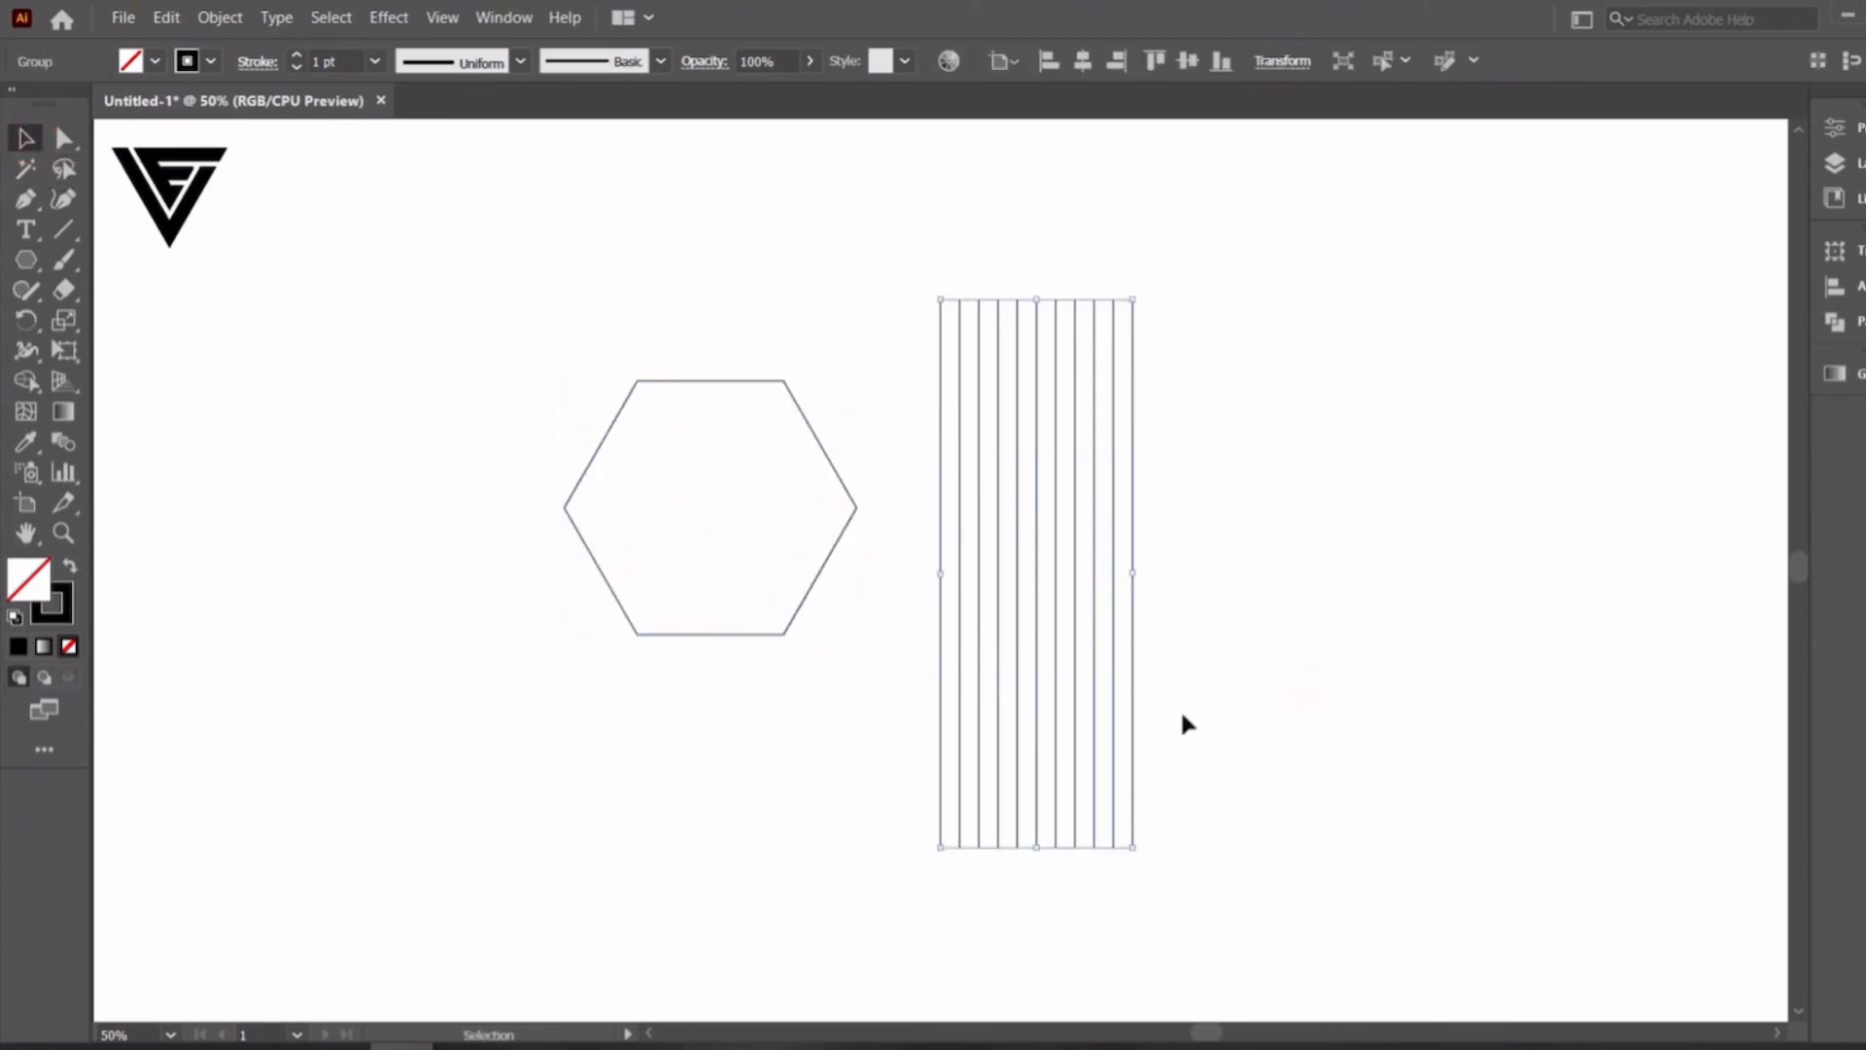
click(1277, 62)
scroll(1129, 168, up, 9)
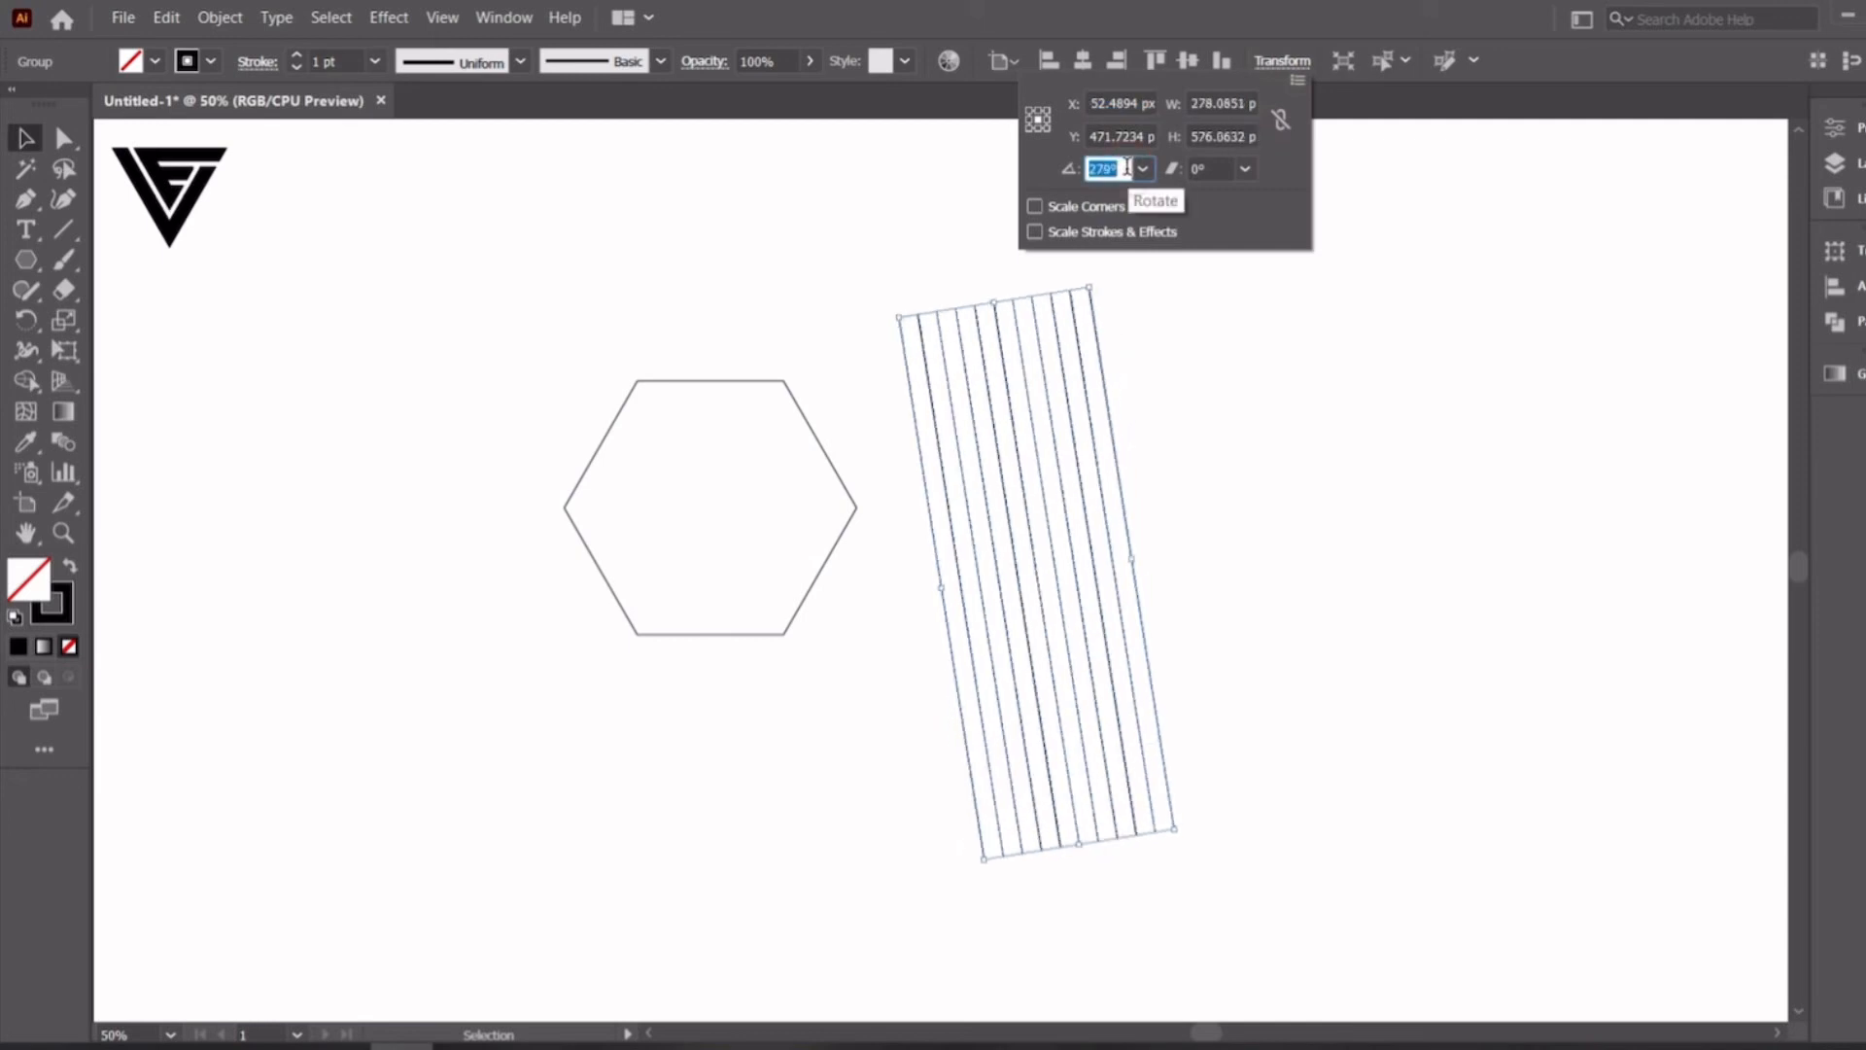
scroll(1128, 170, up, 20)
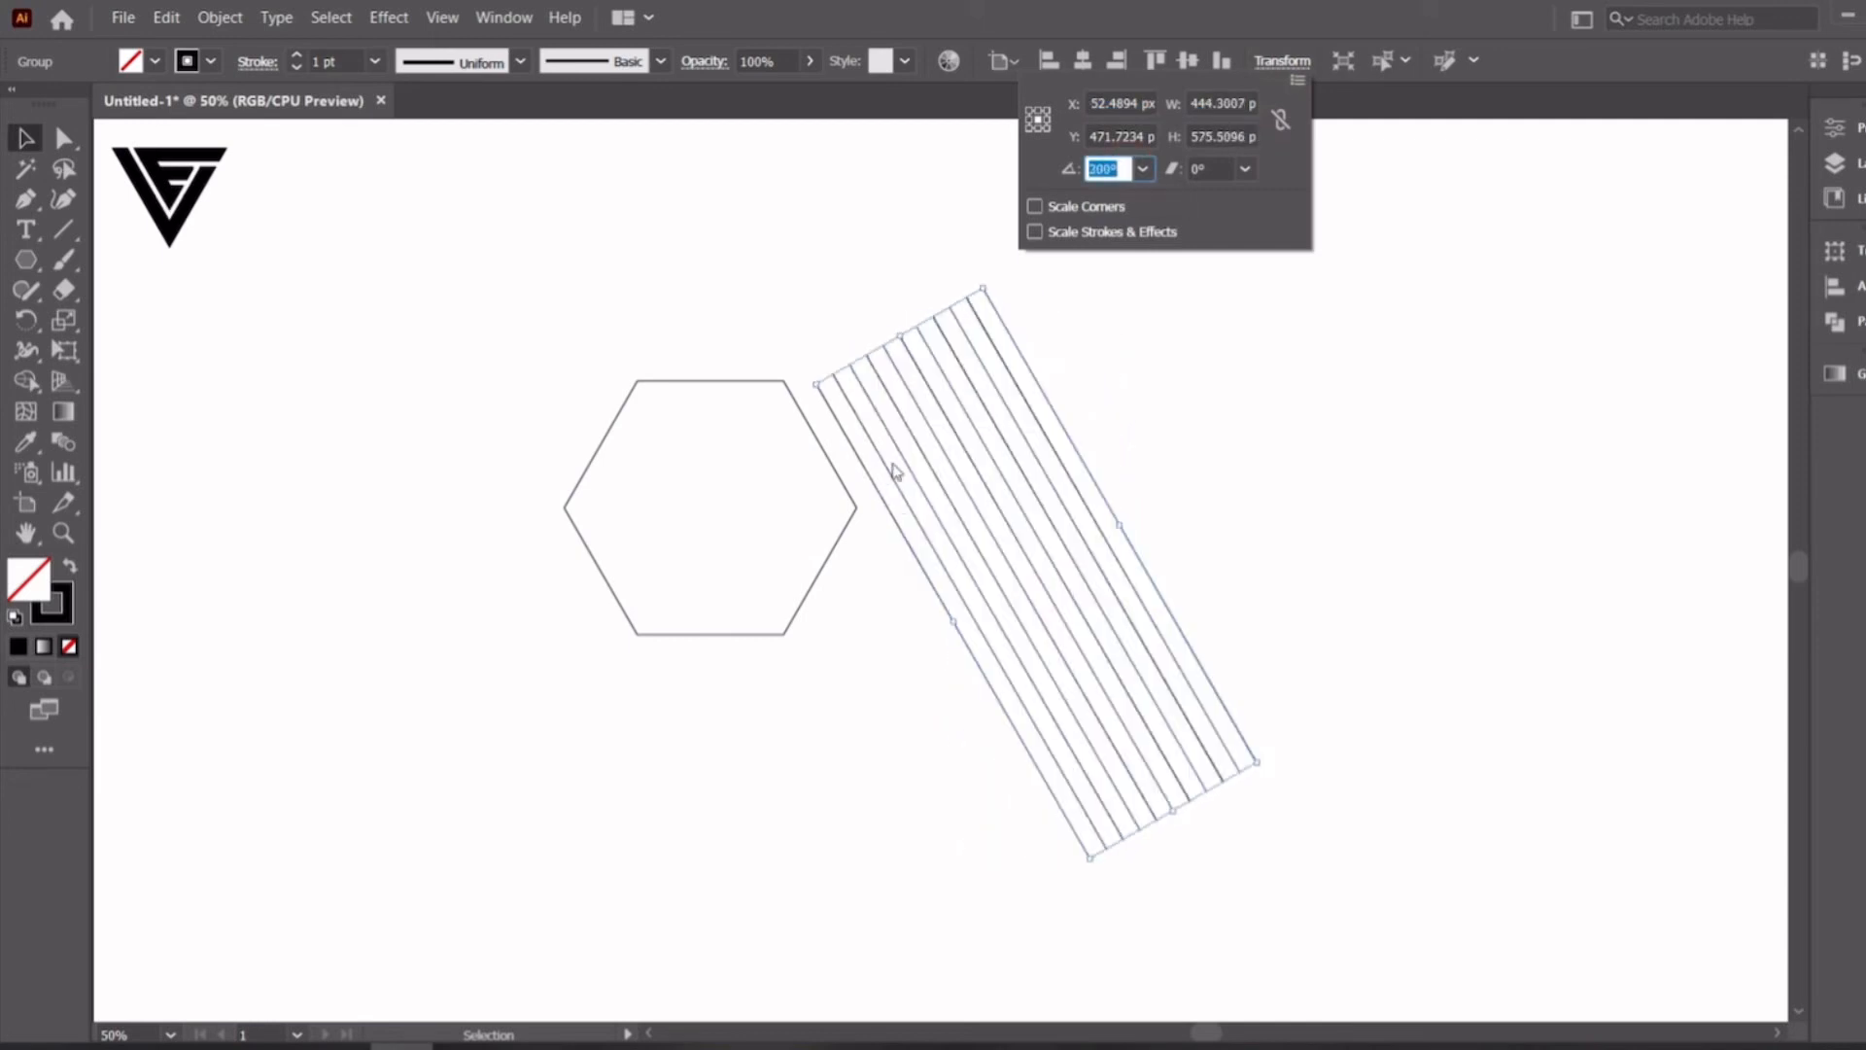
Create a reflected copy of the slanted line group so that the two groups cross
right_click(920, 450)
mouse_move(1047, 701)
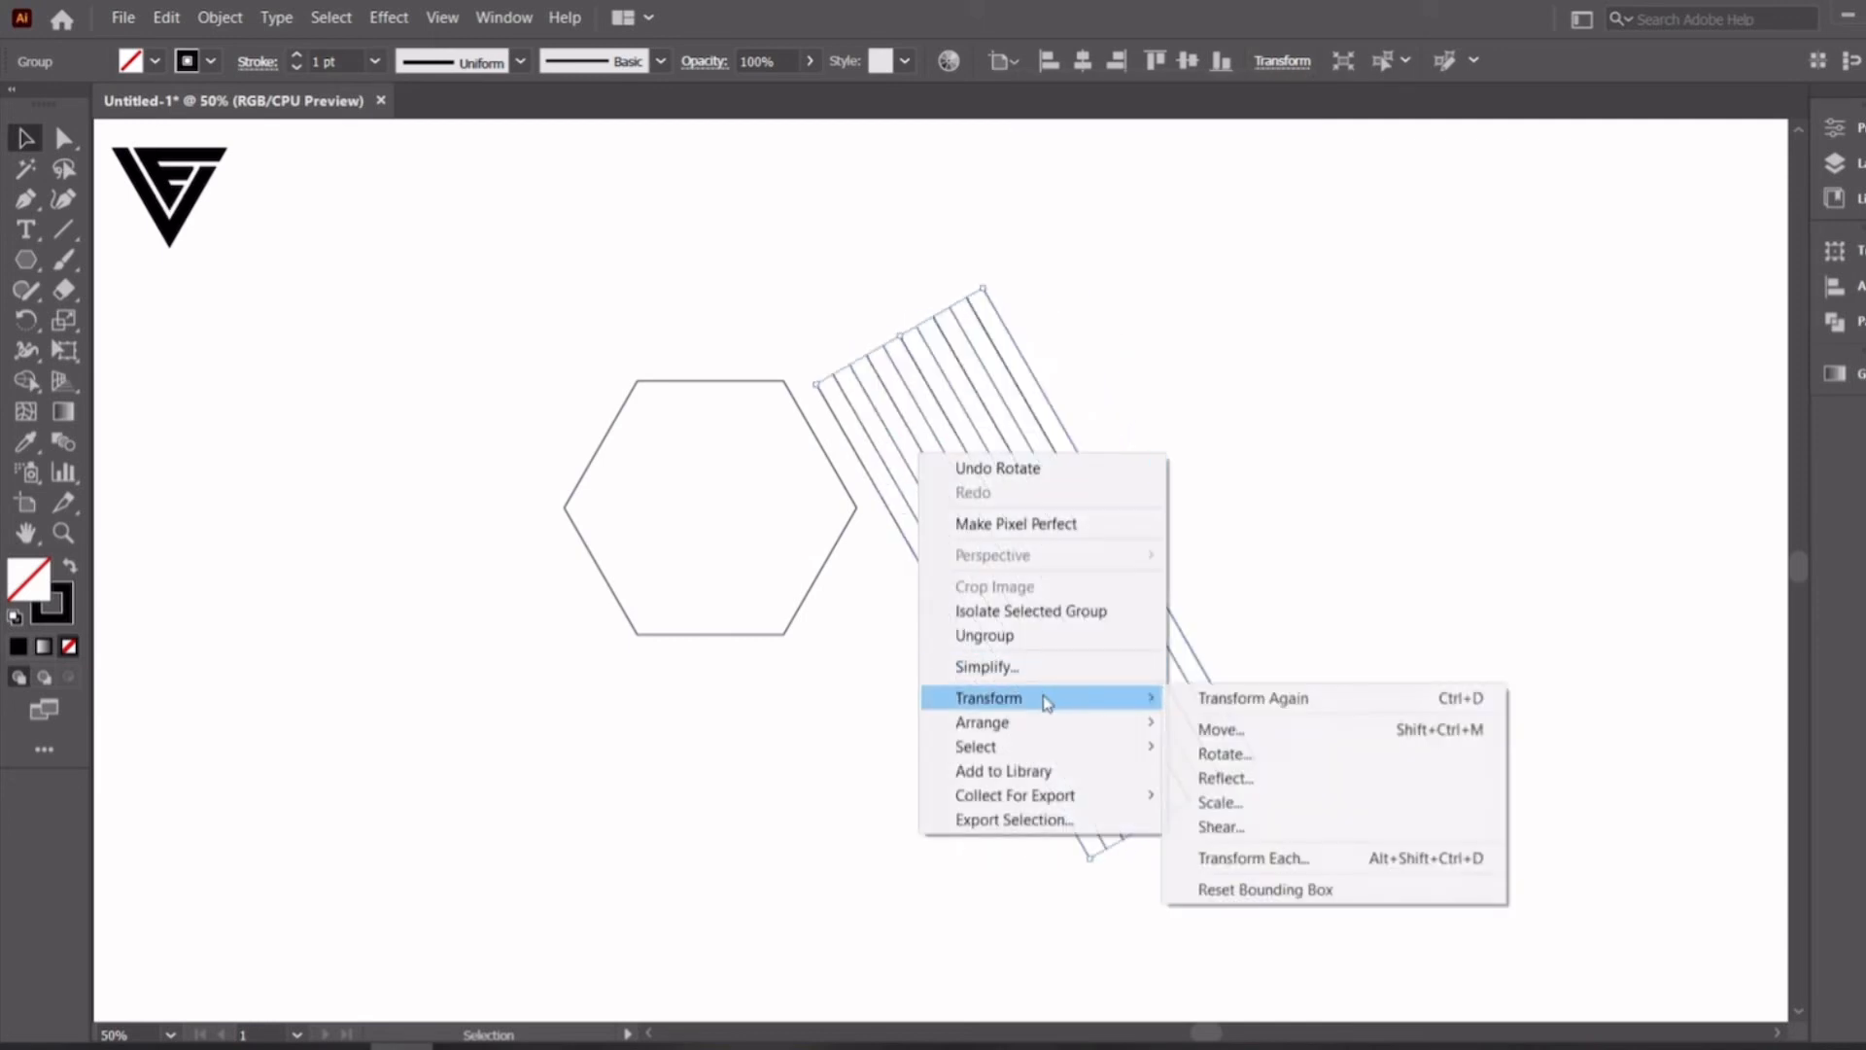
click(1341, 777)
click(1414, 603)
drag(1308, 524, 1193, 348)
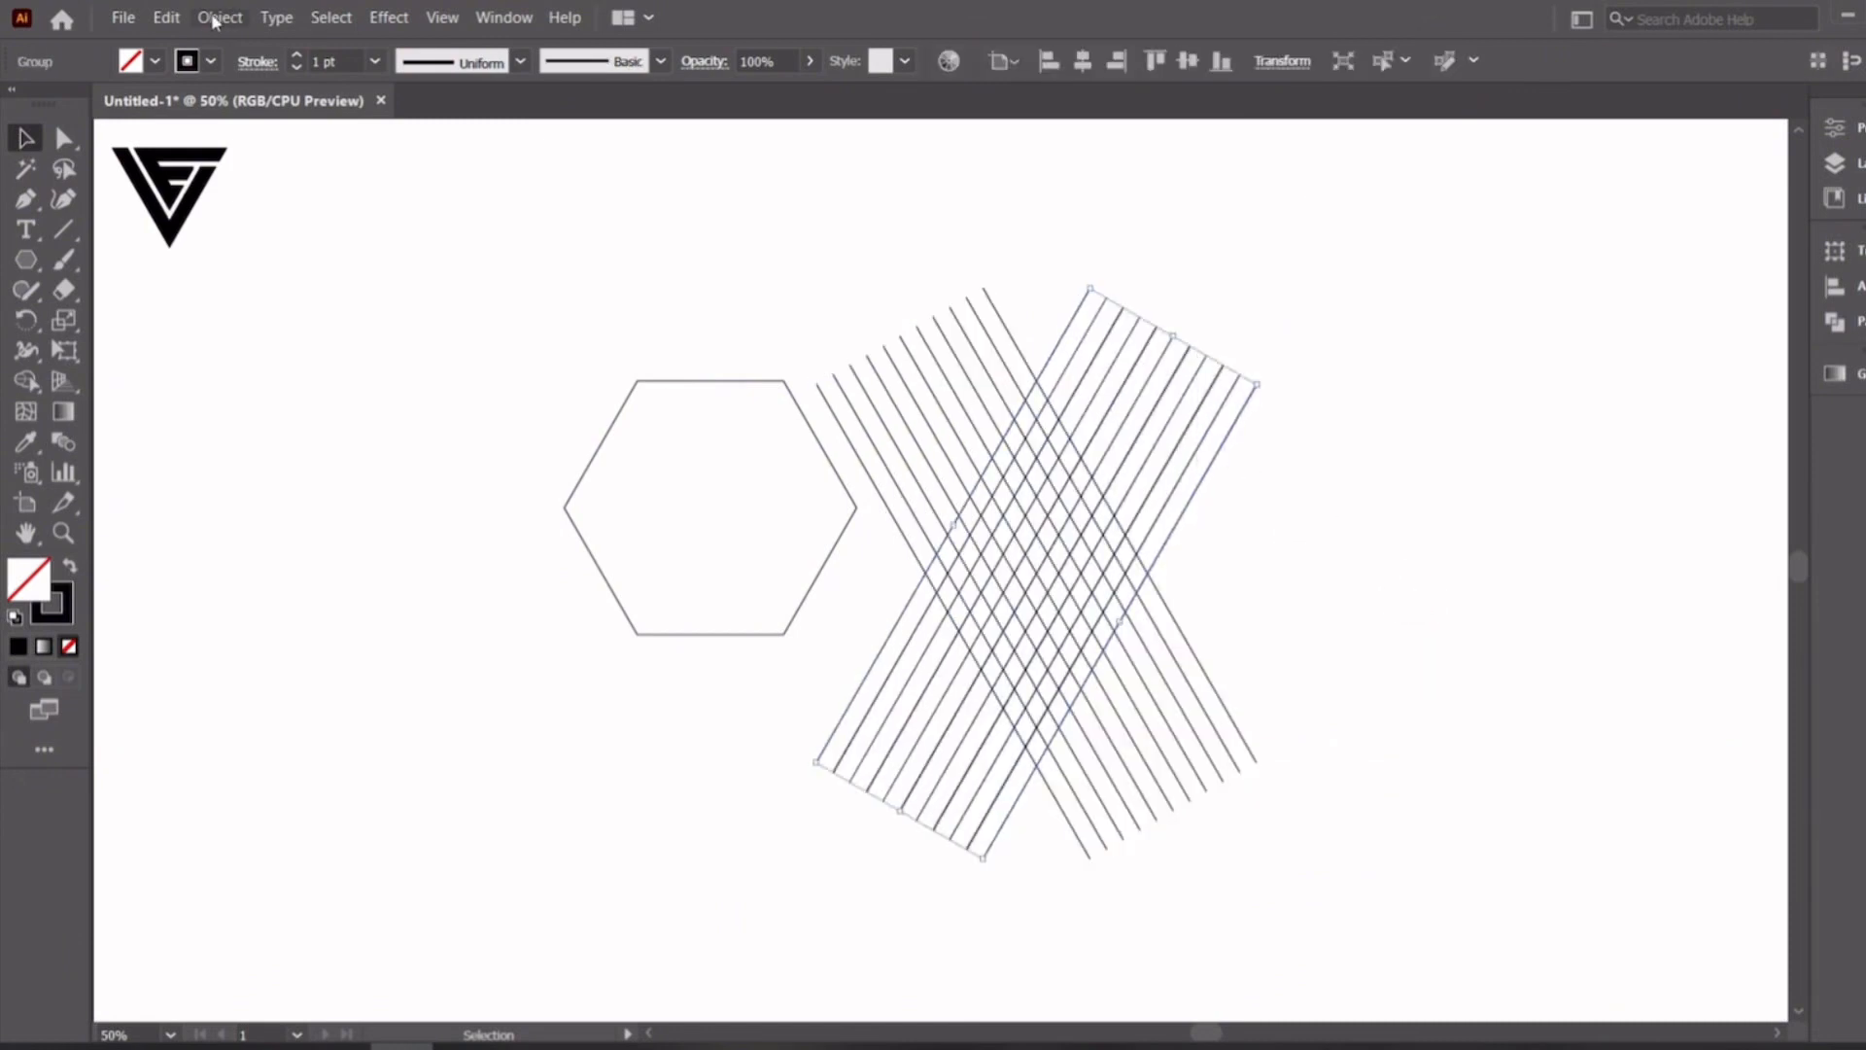
Copy the reflected line group, paste it in place and rotate the duplicate so its lines run horizontally
click(166, 18)
click(226, 125)
click(166, 17)
click(251, 222)
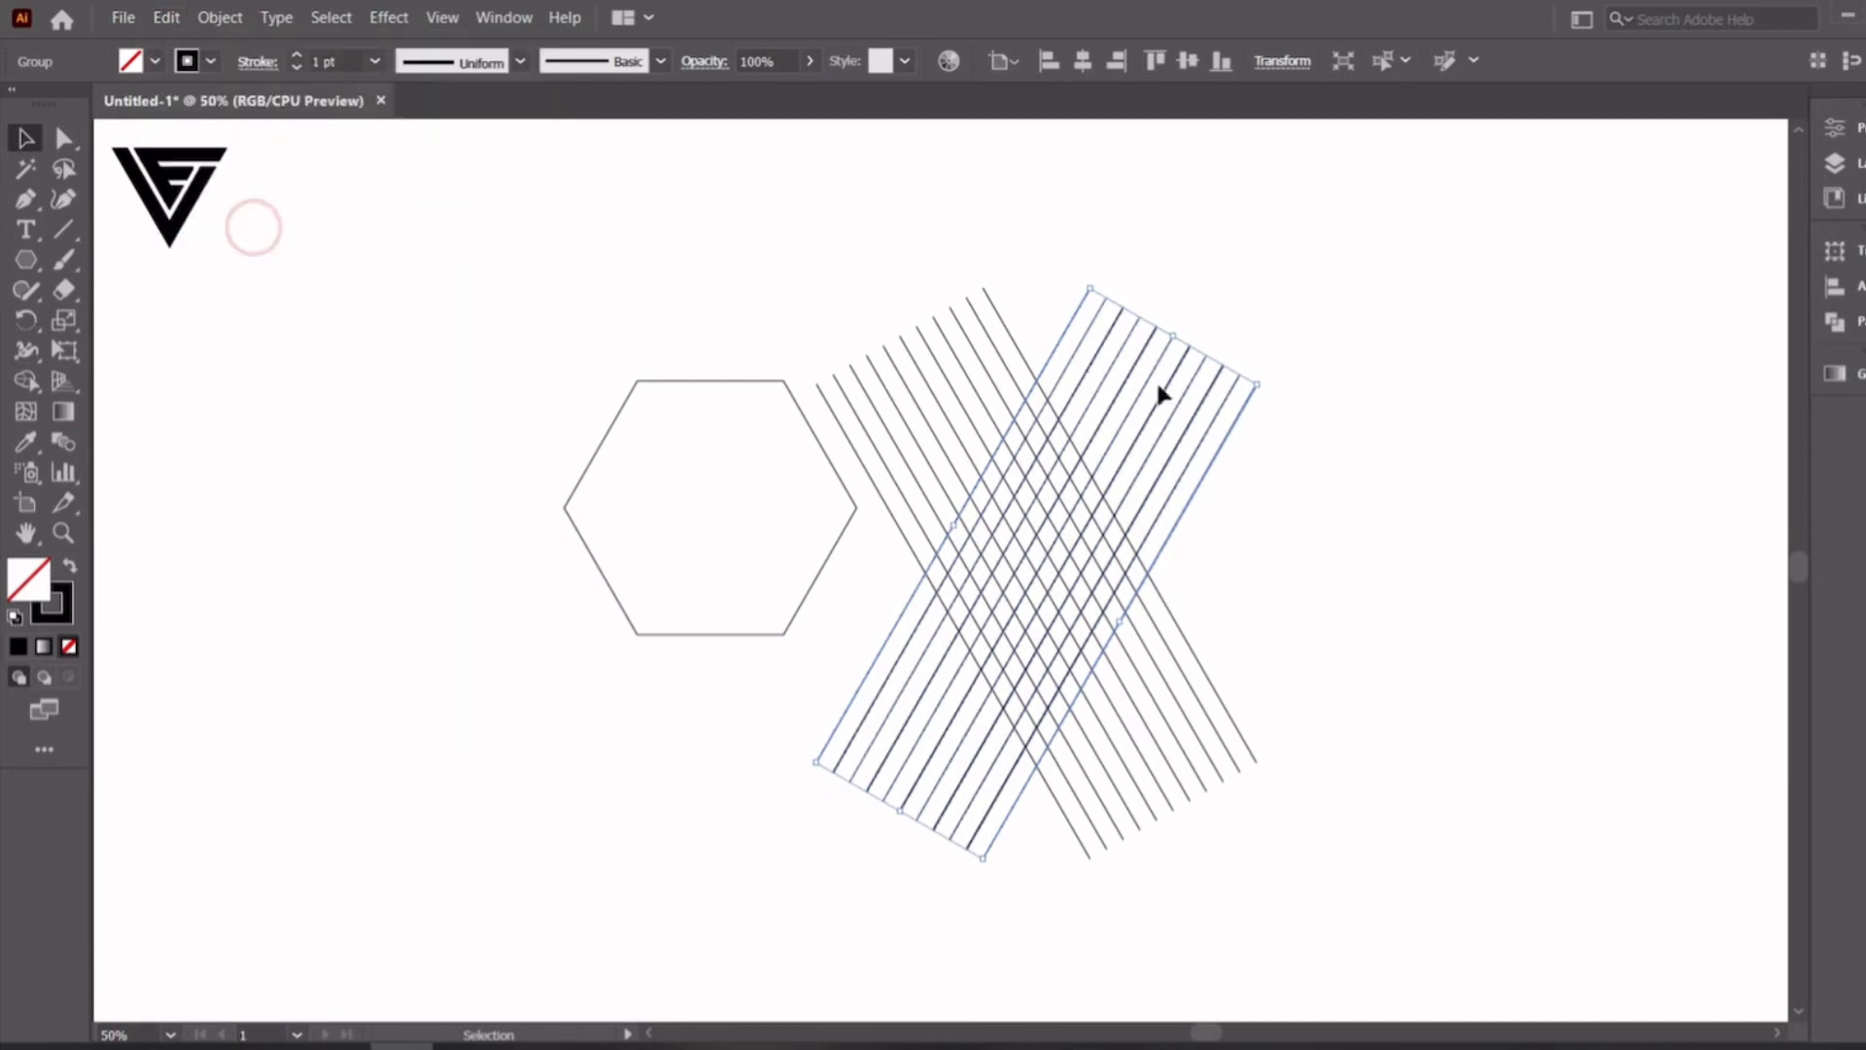
click(1281, 61)
click(1143, 161)
click(1164, 194)
click(1403, 510)
Delete the reference hexagon beside the line grid
drag(637, 323, 677, 428)
key(Delete)
scroll(1153, 527, down, 1)
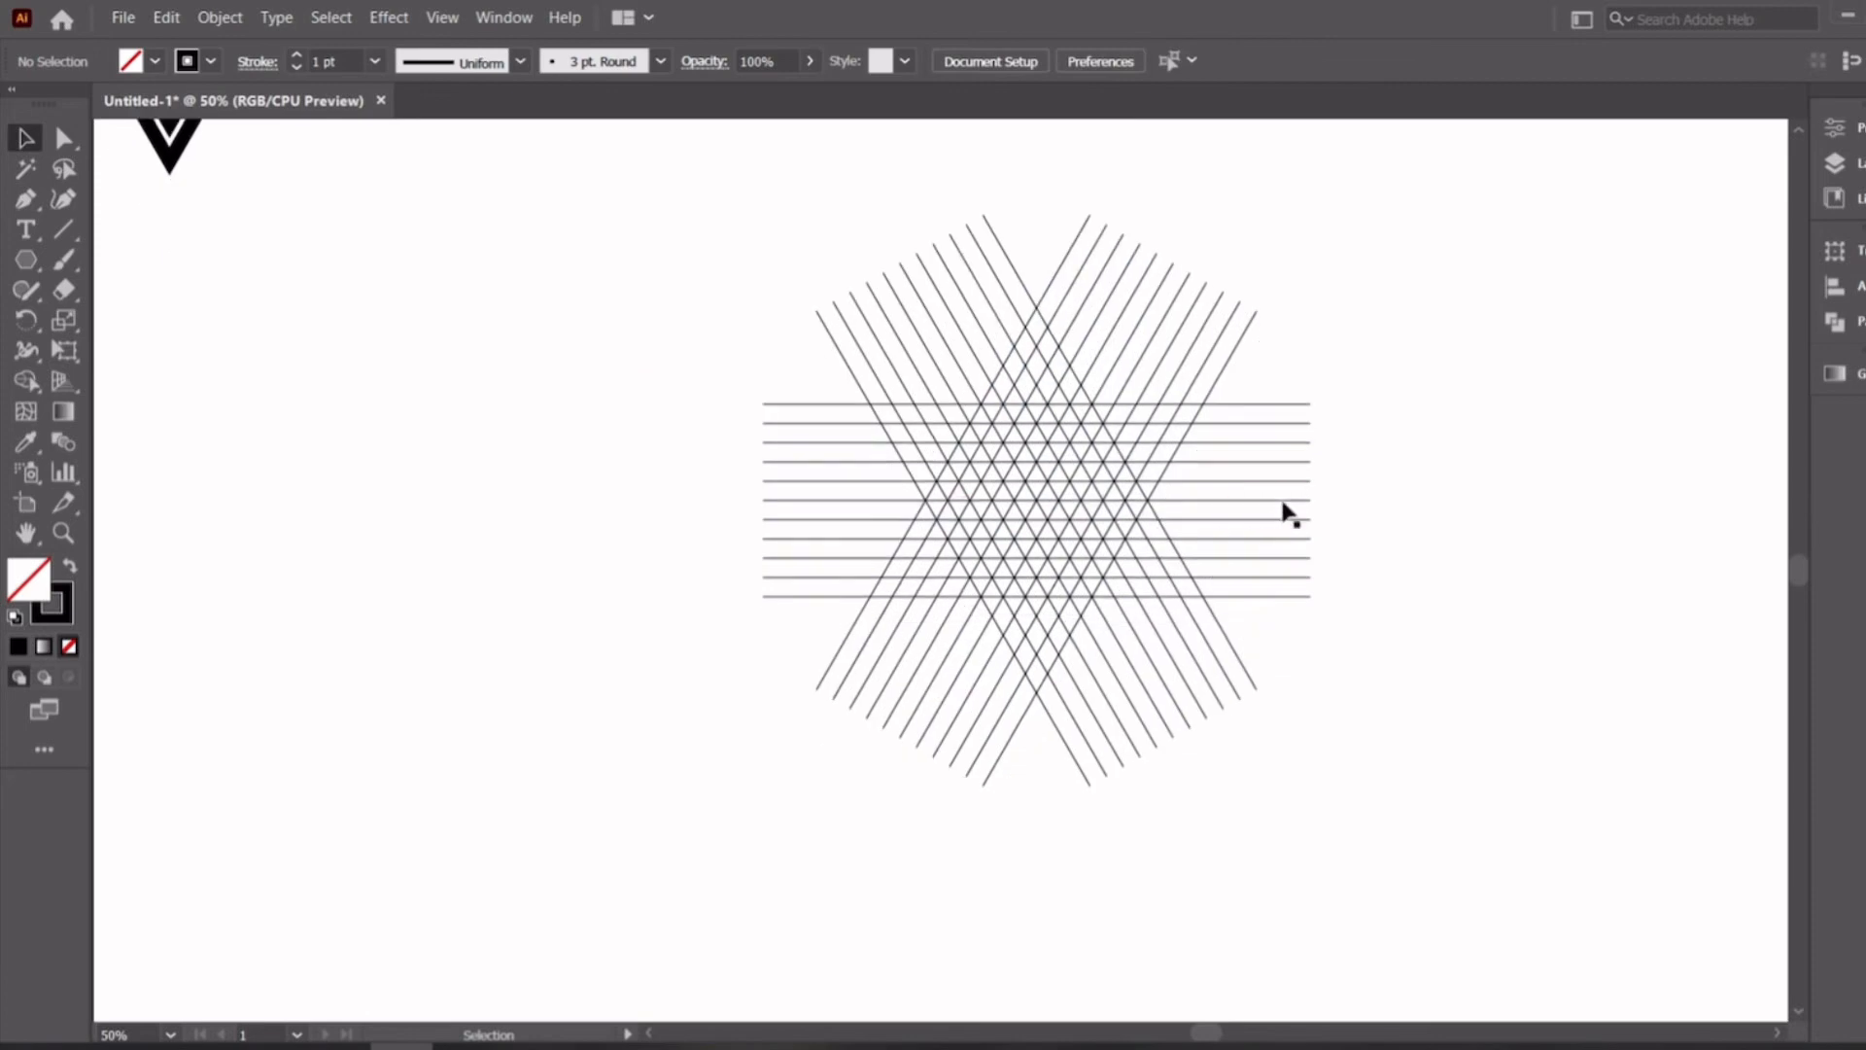
Merge cells of the three-way line grid with Shape Builder, in black fill without stroke, into the two slanted shapes of a hexagonal VW monogram
scroll(1288, 513, up, 2)
drag(319, 304, 931, 773)
scroll(931, 773, up, 1)
scroll(860, 735, up, 1)
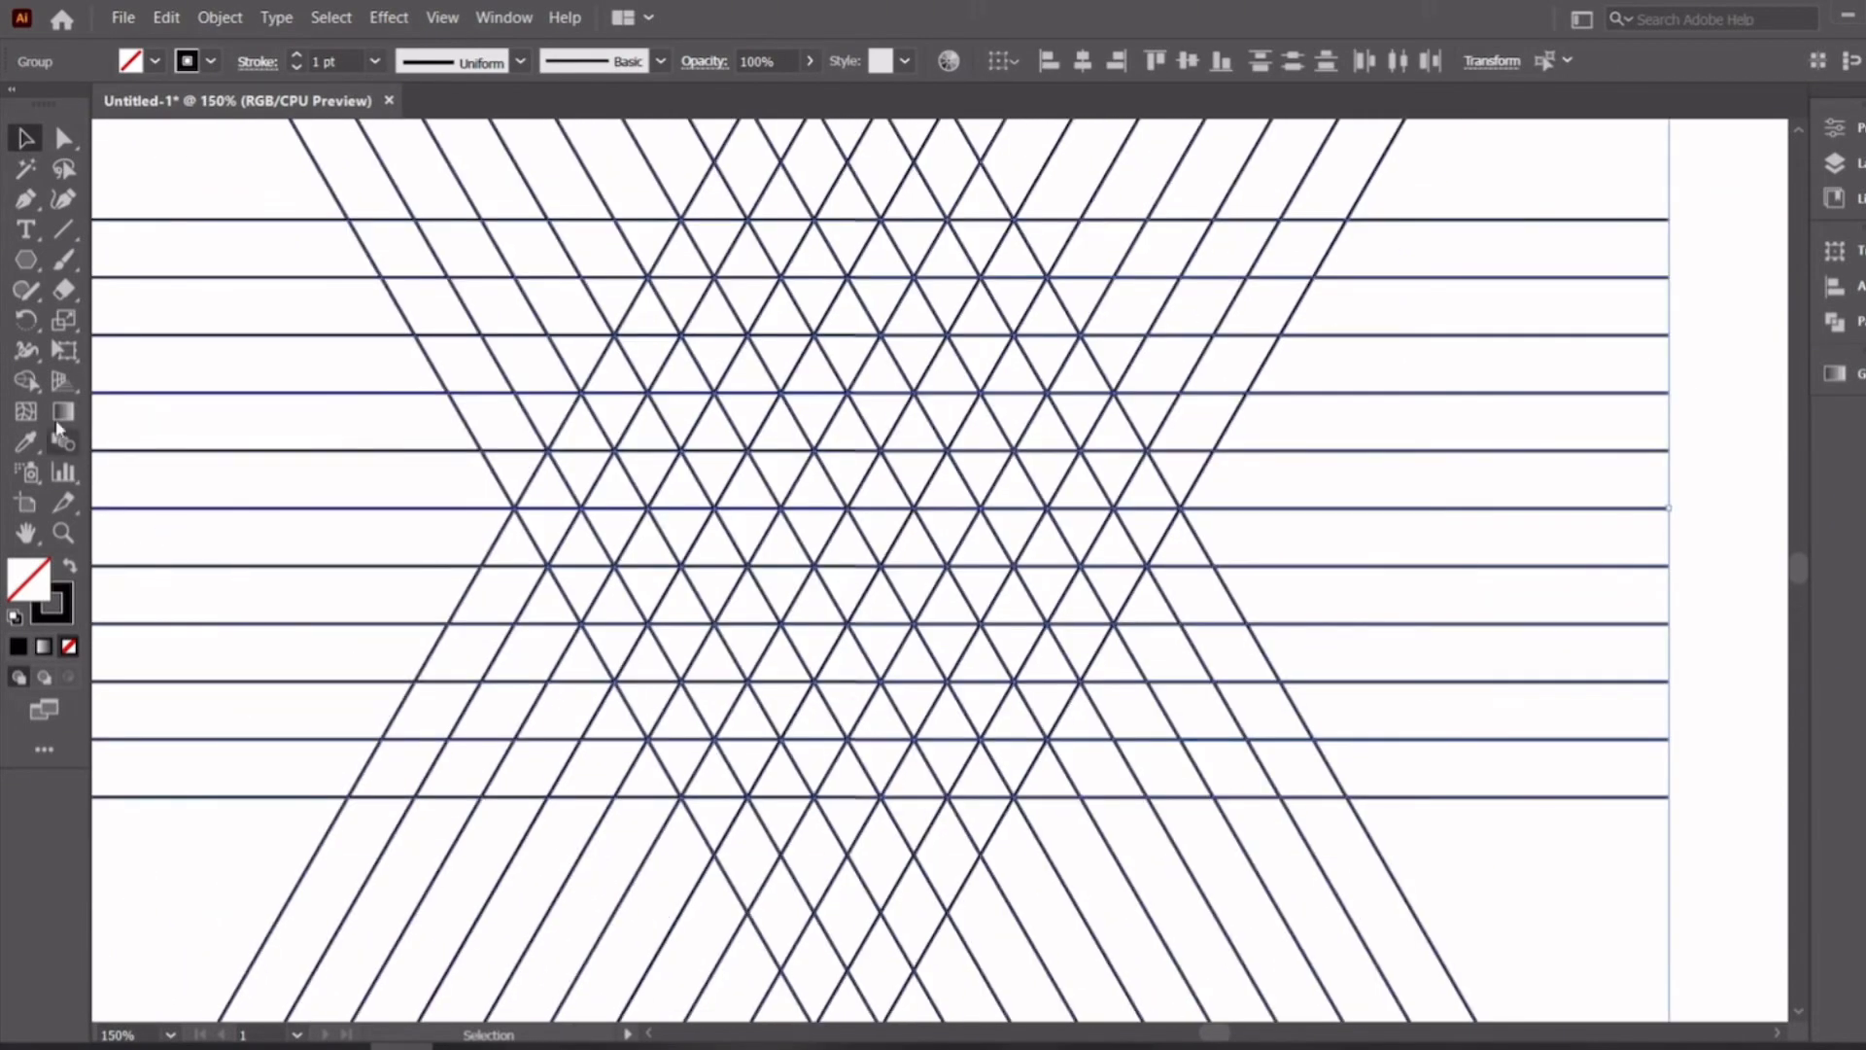
click(35, 381)
click(69, 565)
scroll(529, 471, up, 1)
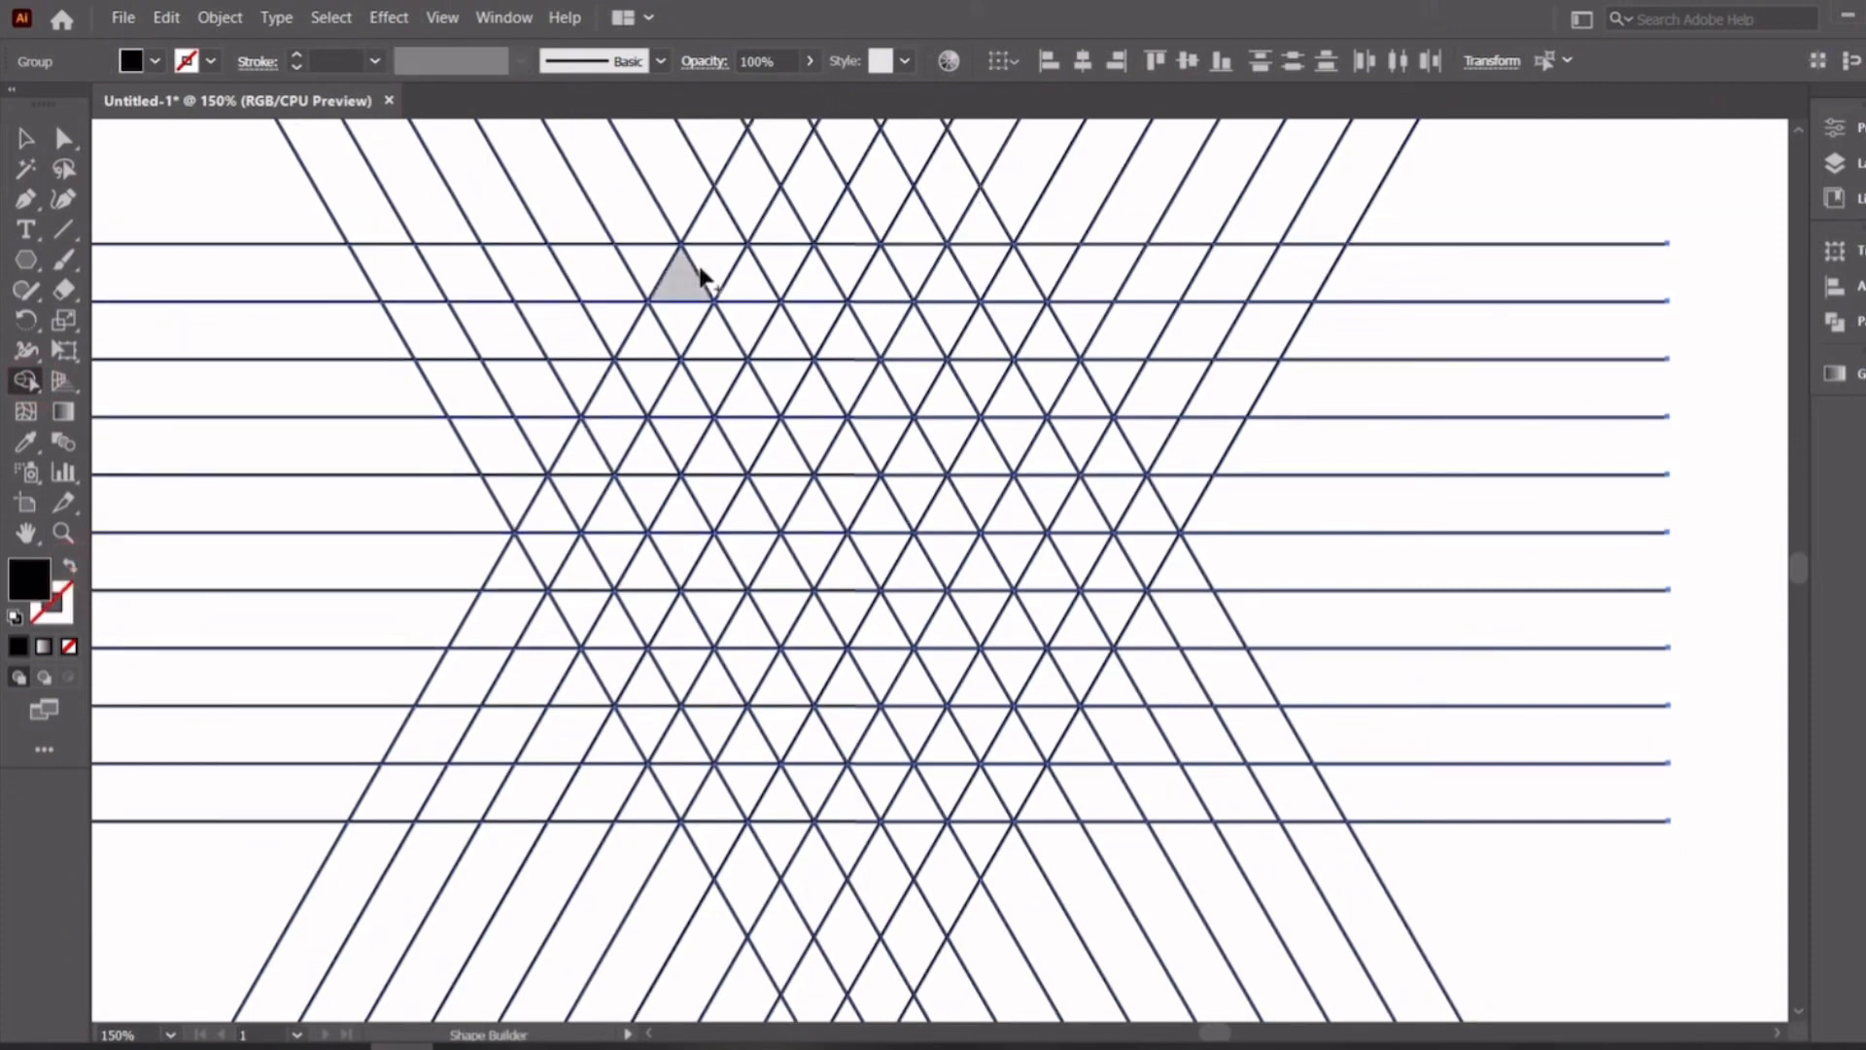
mouse_move(716, 272)
mouse_down()
mouse_move(567, 545)
mouse_move(604, 627)
mouse_move(836, 272)
mouse_up()
scroll(1012, 282, up, 1)
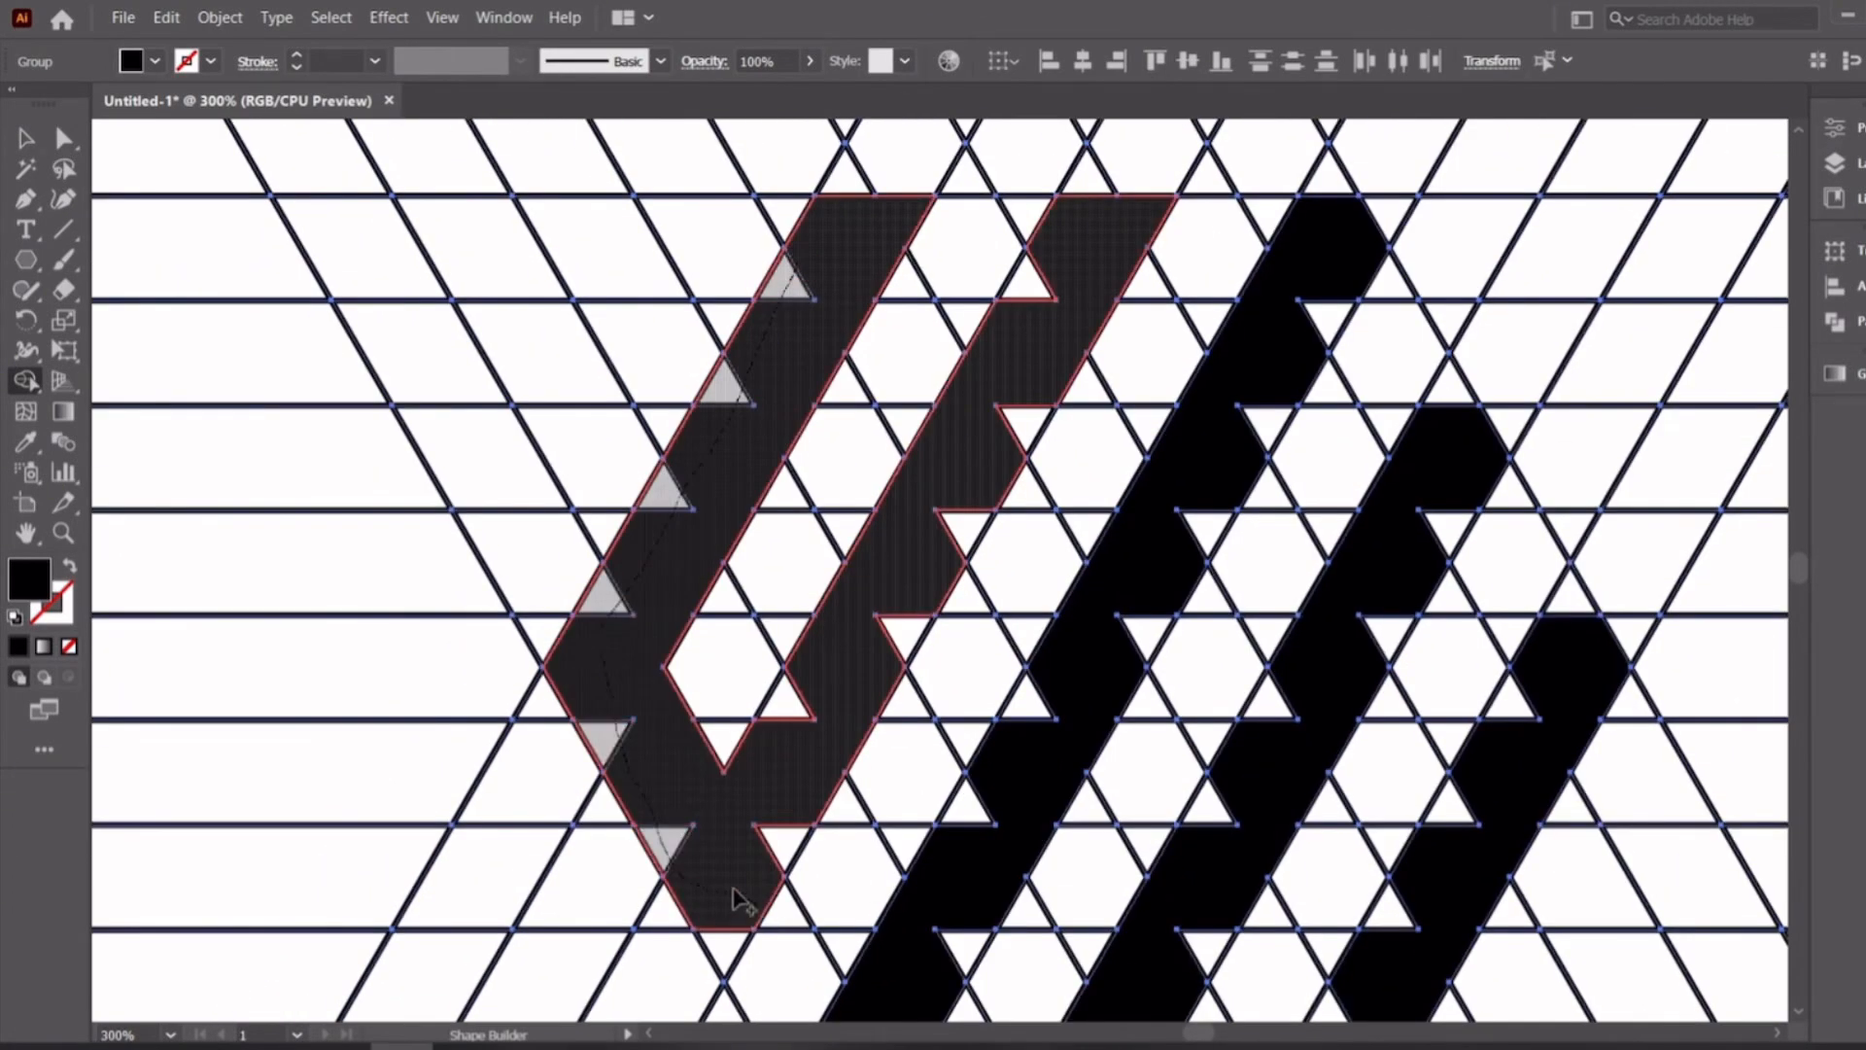
drag(742, 887, 751, 884)
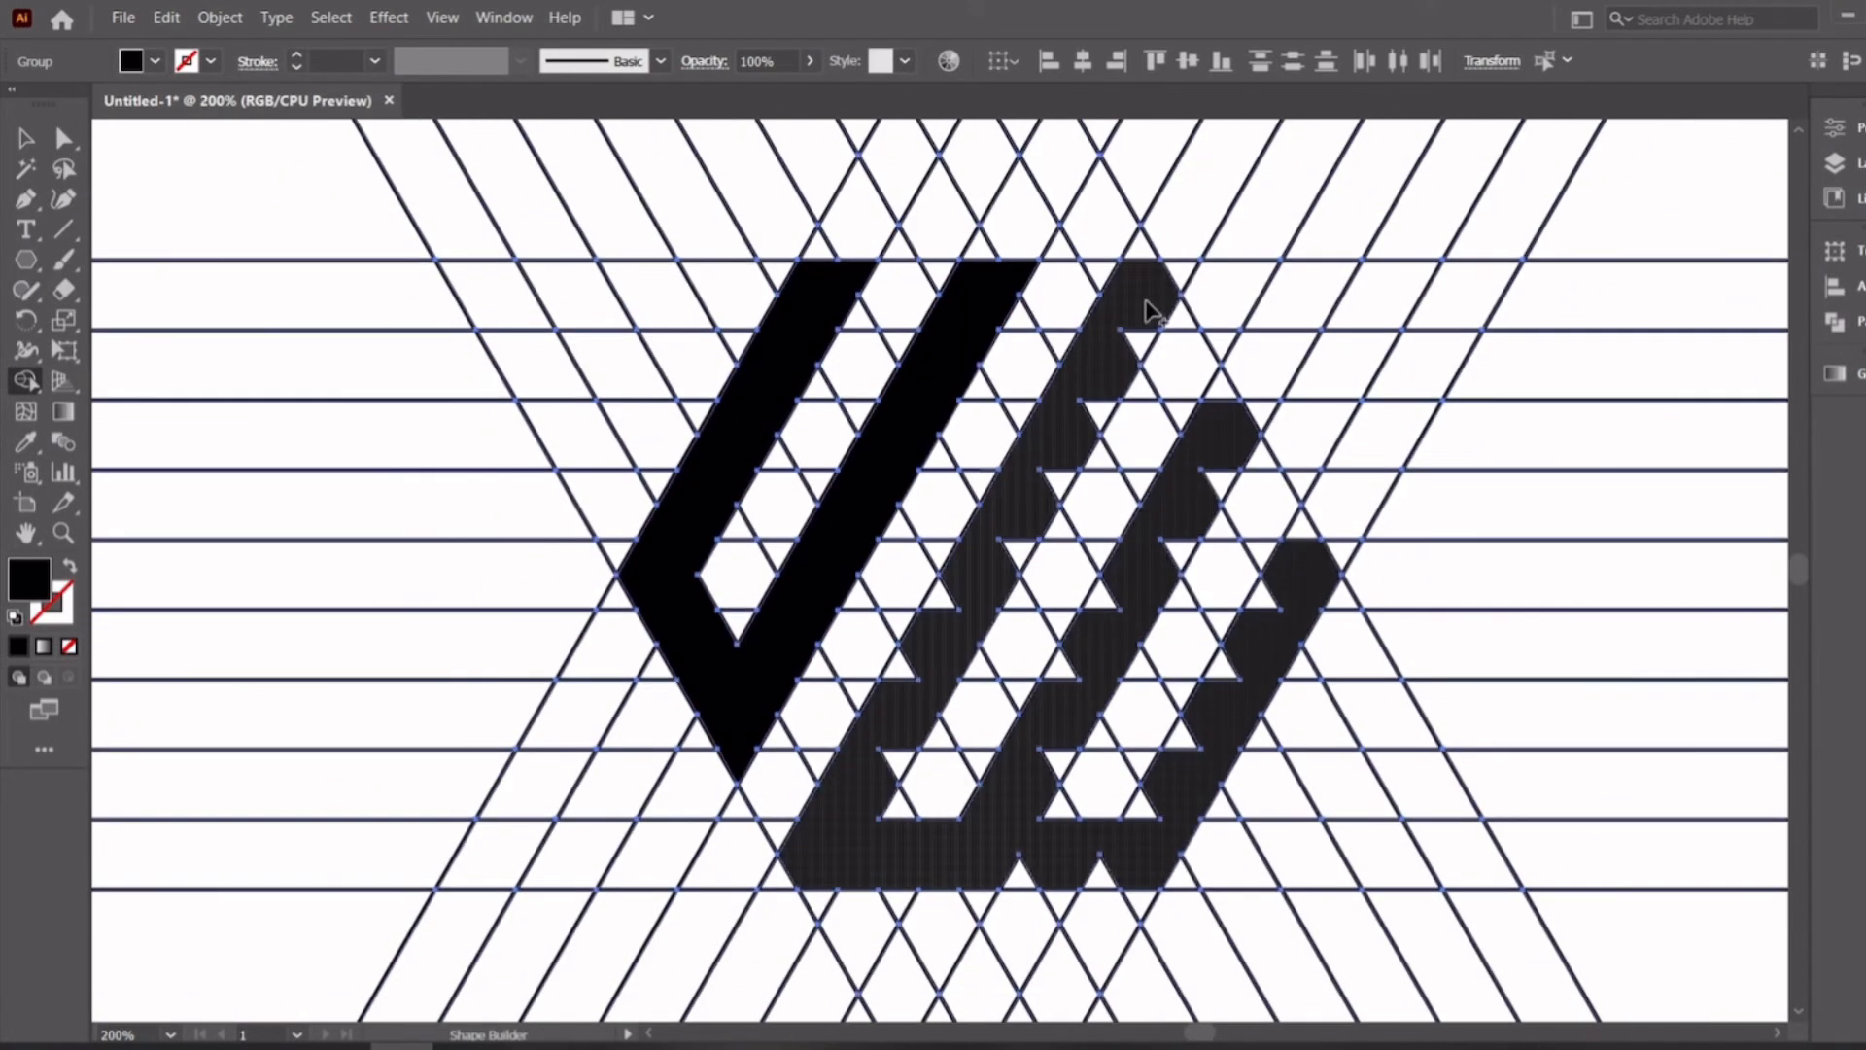
mouse_move(1147, 321)
mouse_down()
mouse_move(899, 768)
mouse_move(1215, 680)
mouse_move(1229, 408)
mouse_up()
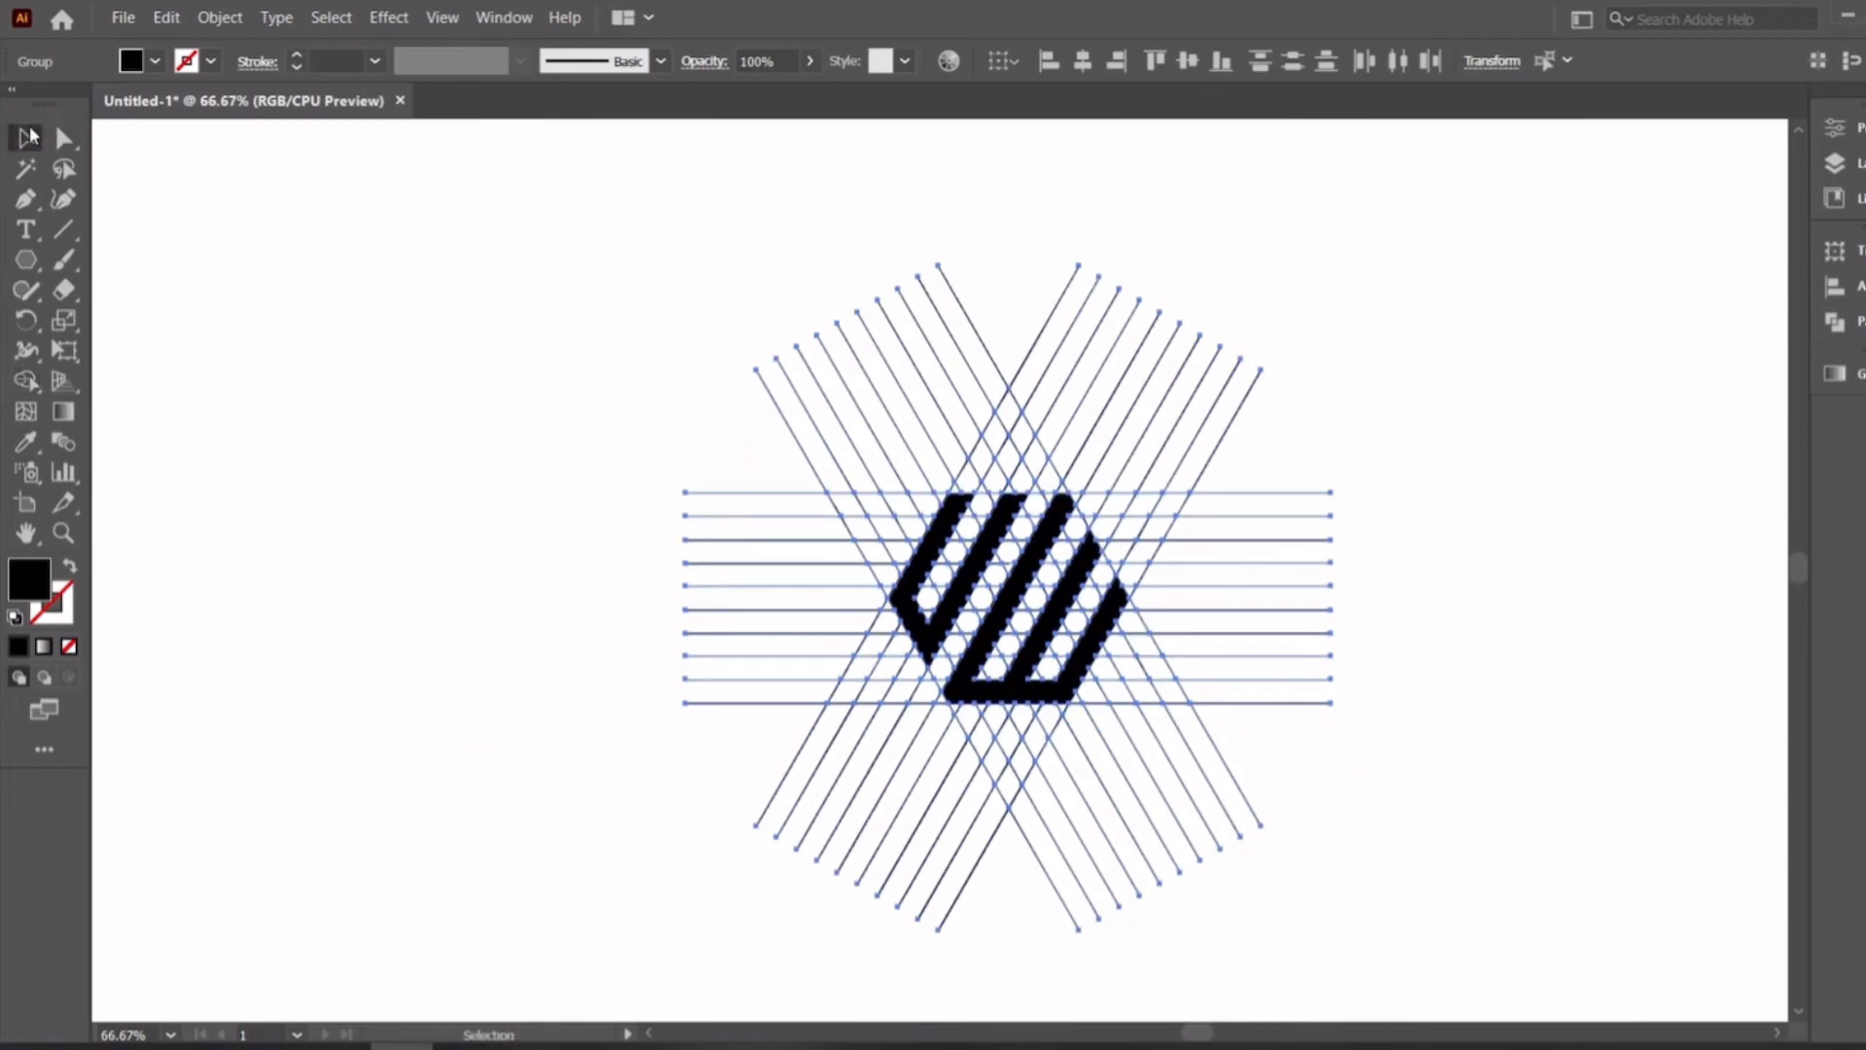
Ungroup the artwork and move the two black monogram shapes out of the grid to its left
key(ctrl+shift+a)
right_click(921, 563)
click(972, 745)
click(1351, 785)
click(1092, 637)
drag(909, 602, 353, 497)
click(596, 695)
scroll(764, 614, down, 1)
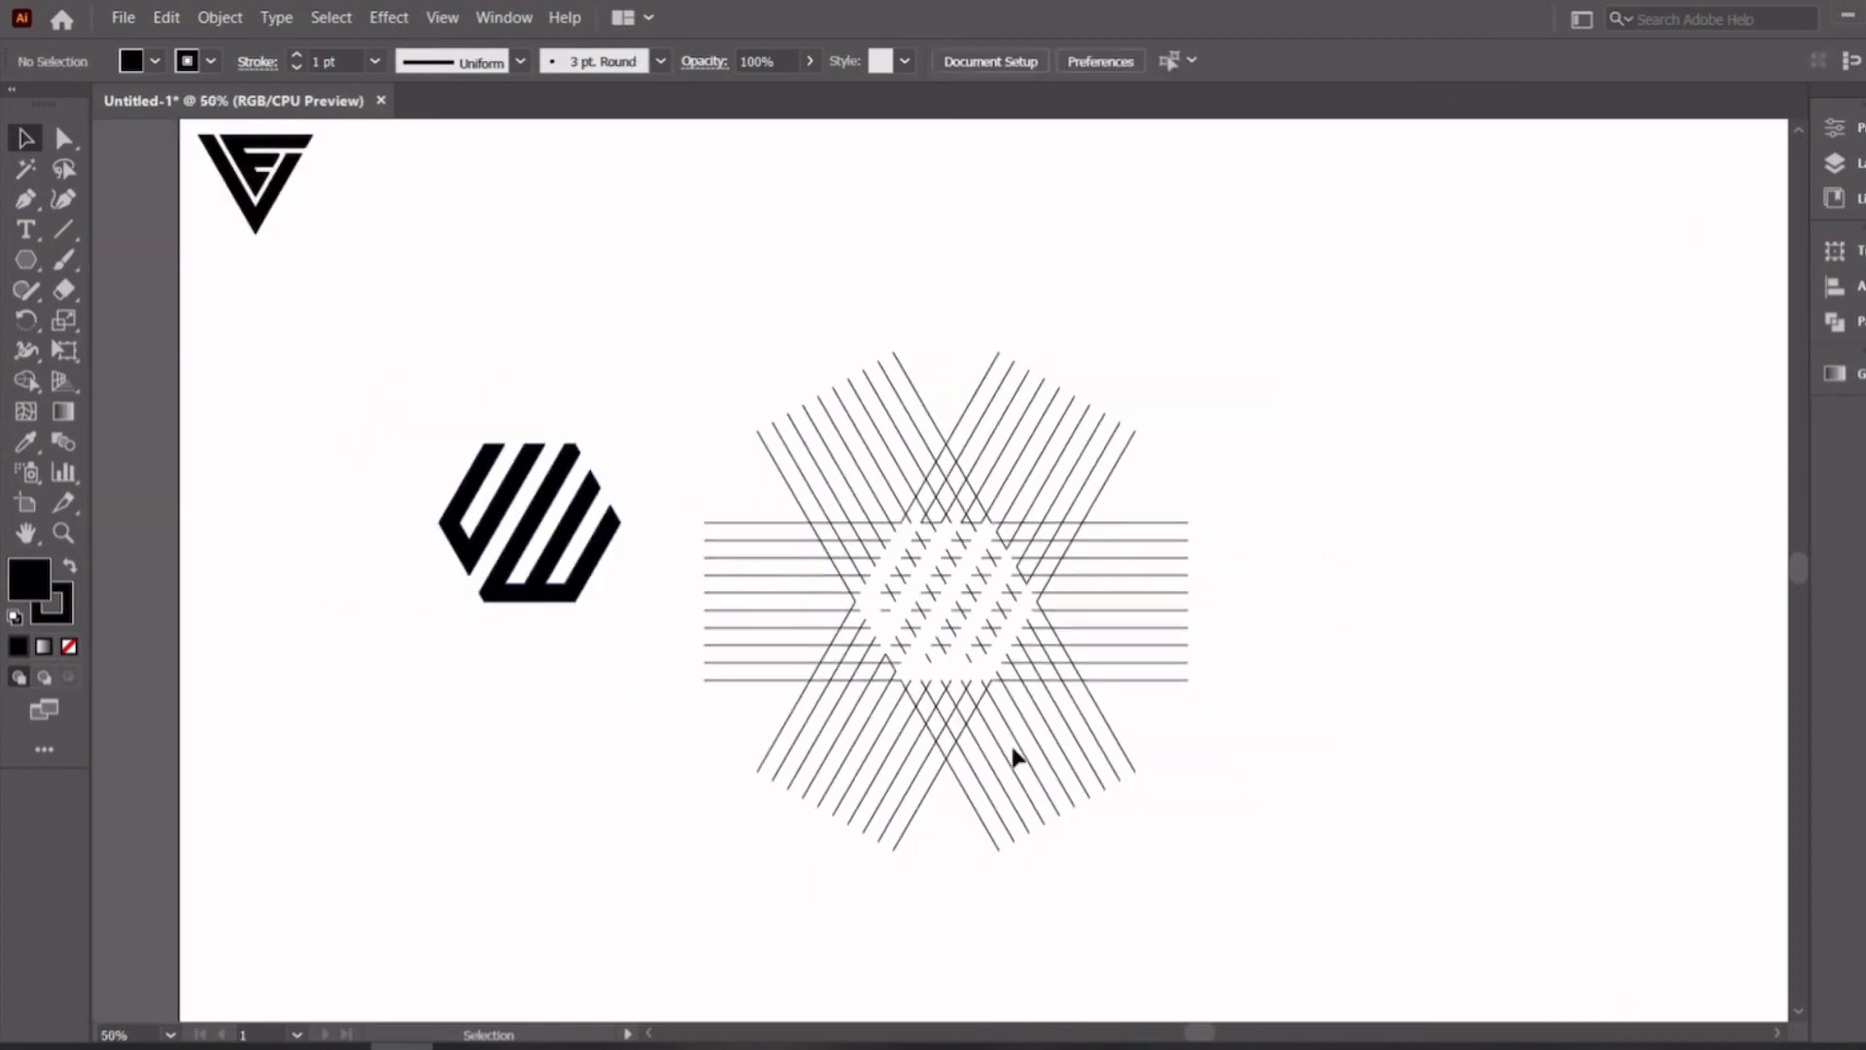
Delete all the leftover grid lines around the cut-out area
drag(728, 324, 1076, 750)
key(Delete)
scroll(342, 498, up, 1)
scroll(342, 497, up, 1)
Group the two hexagonal monogram shapes and set their black stroke weight to 7 pt
drag(404, 439, 785, 760)
right_click(811, 476)
click(909, 612)
scroll(465, 523, up, 1)
scroll(347, 63, up, 5)
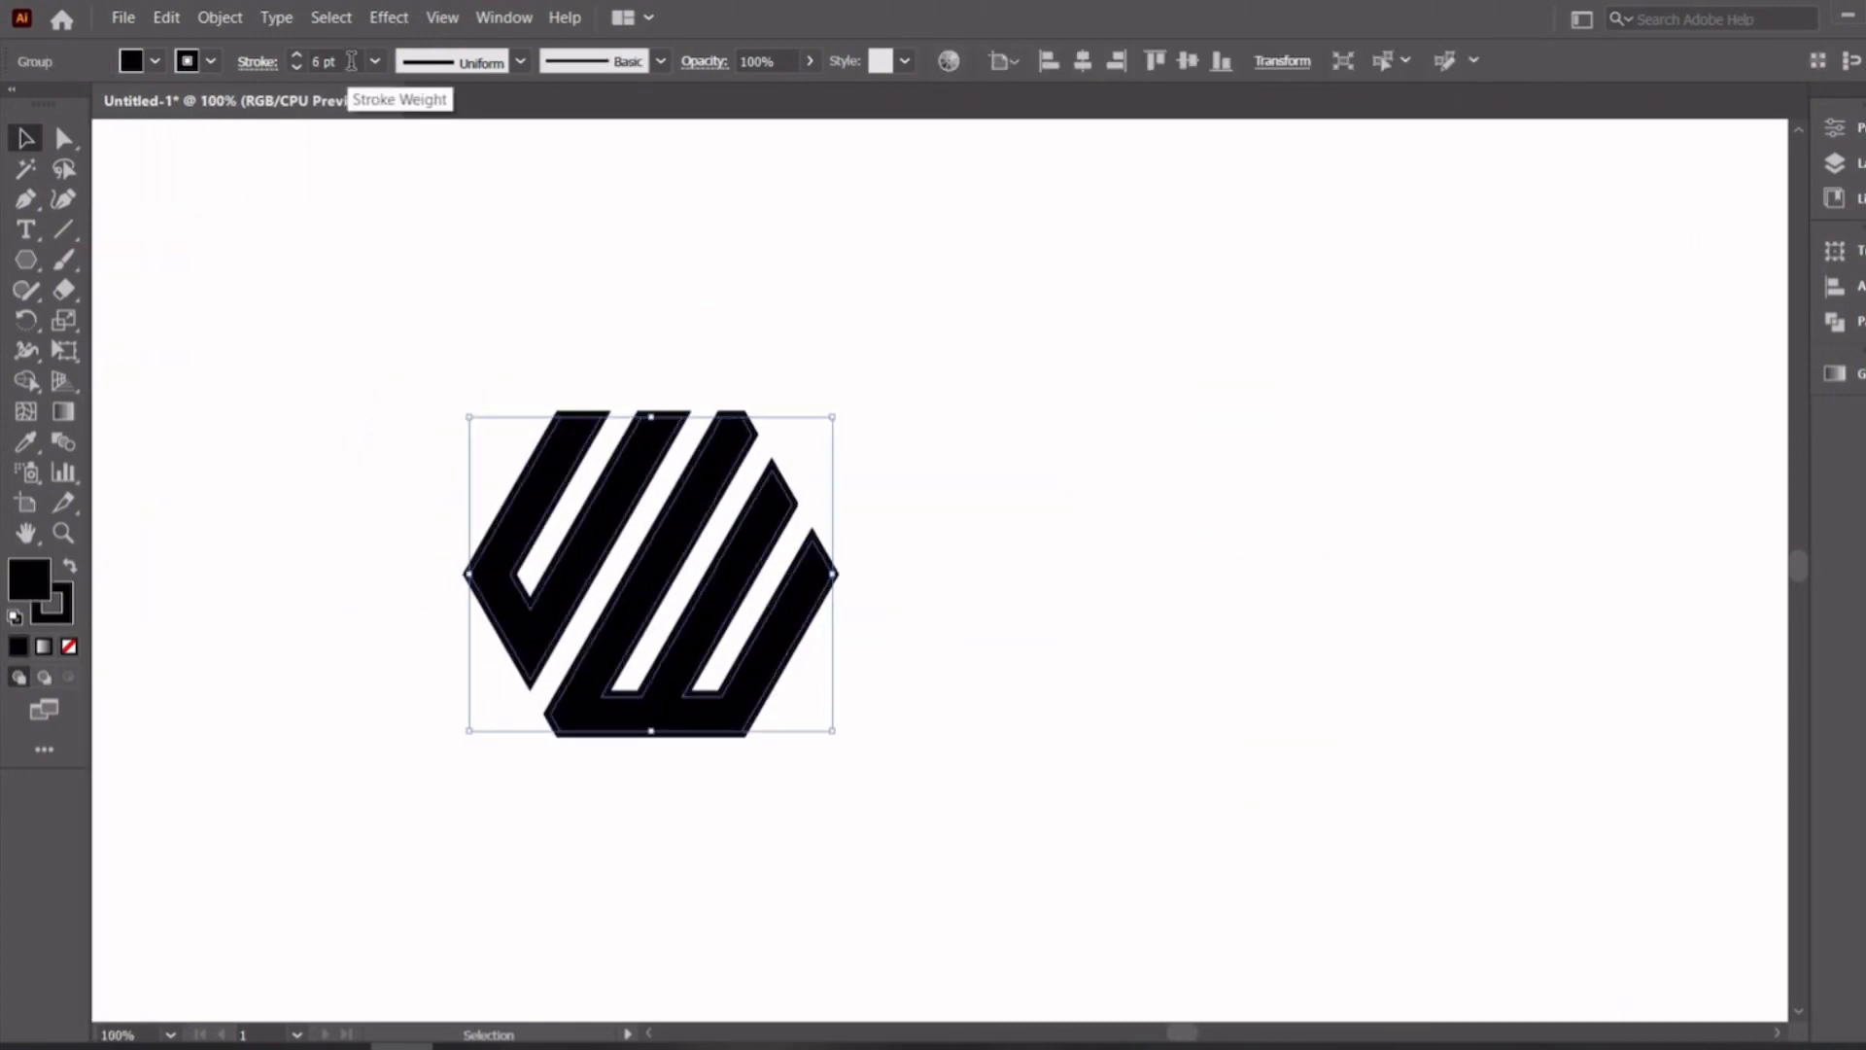
click(439, 225)
click(544, 442)
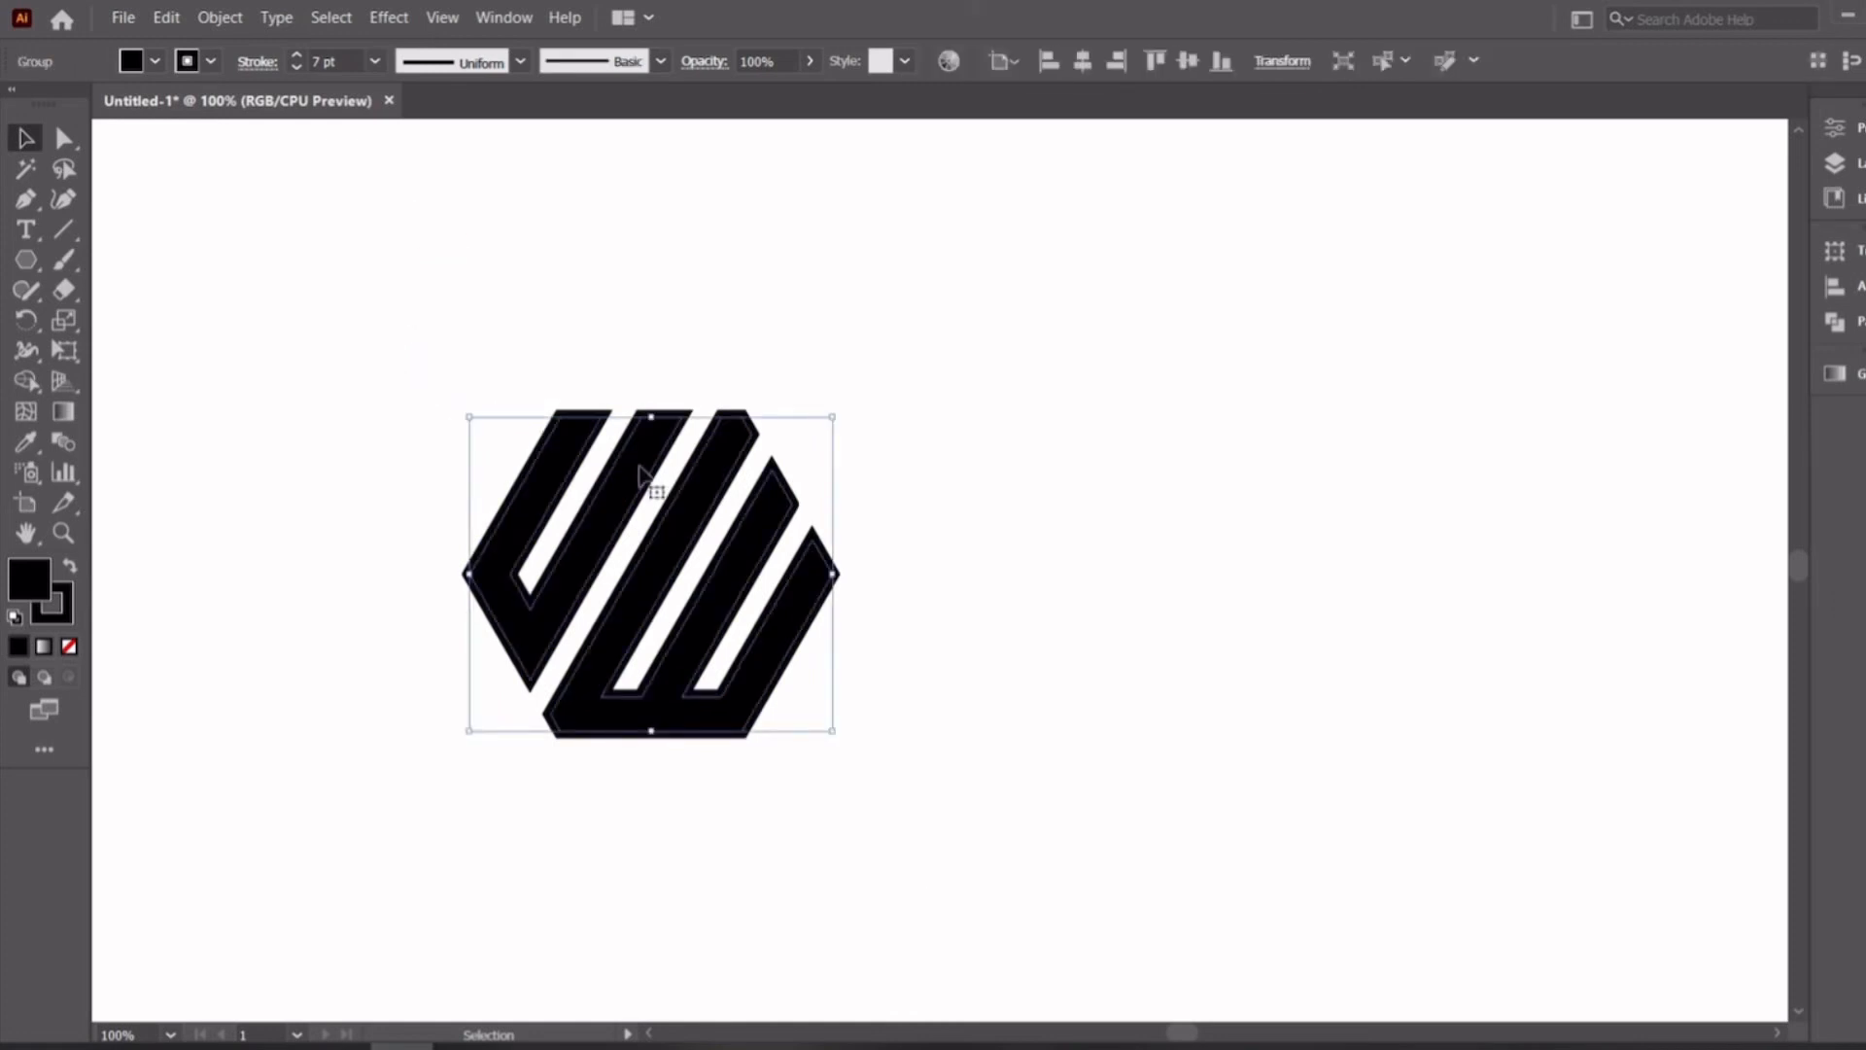
Expand the hexagonal monogram's fill and stroke and unite the result with Pathfinder
click(220, 18)
click(326, 278)
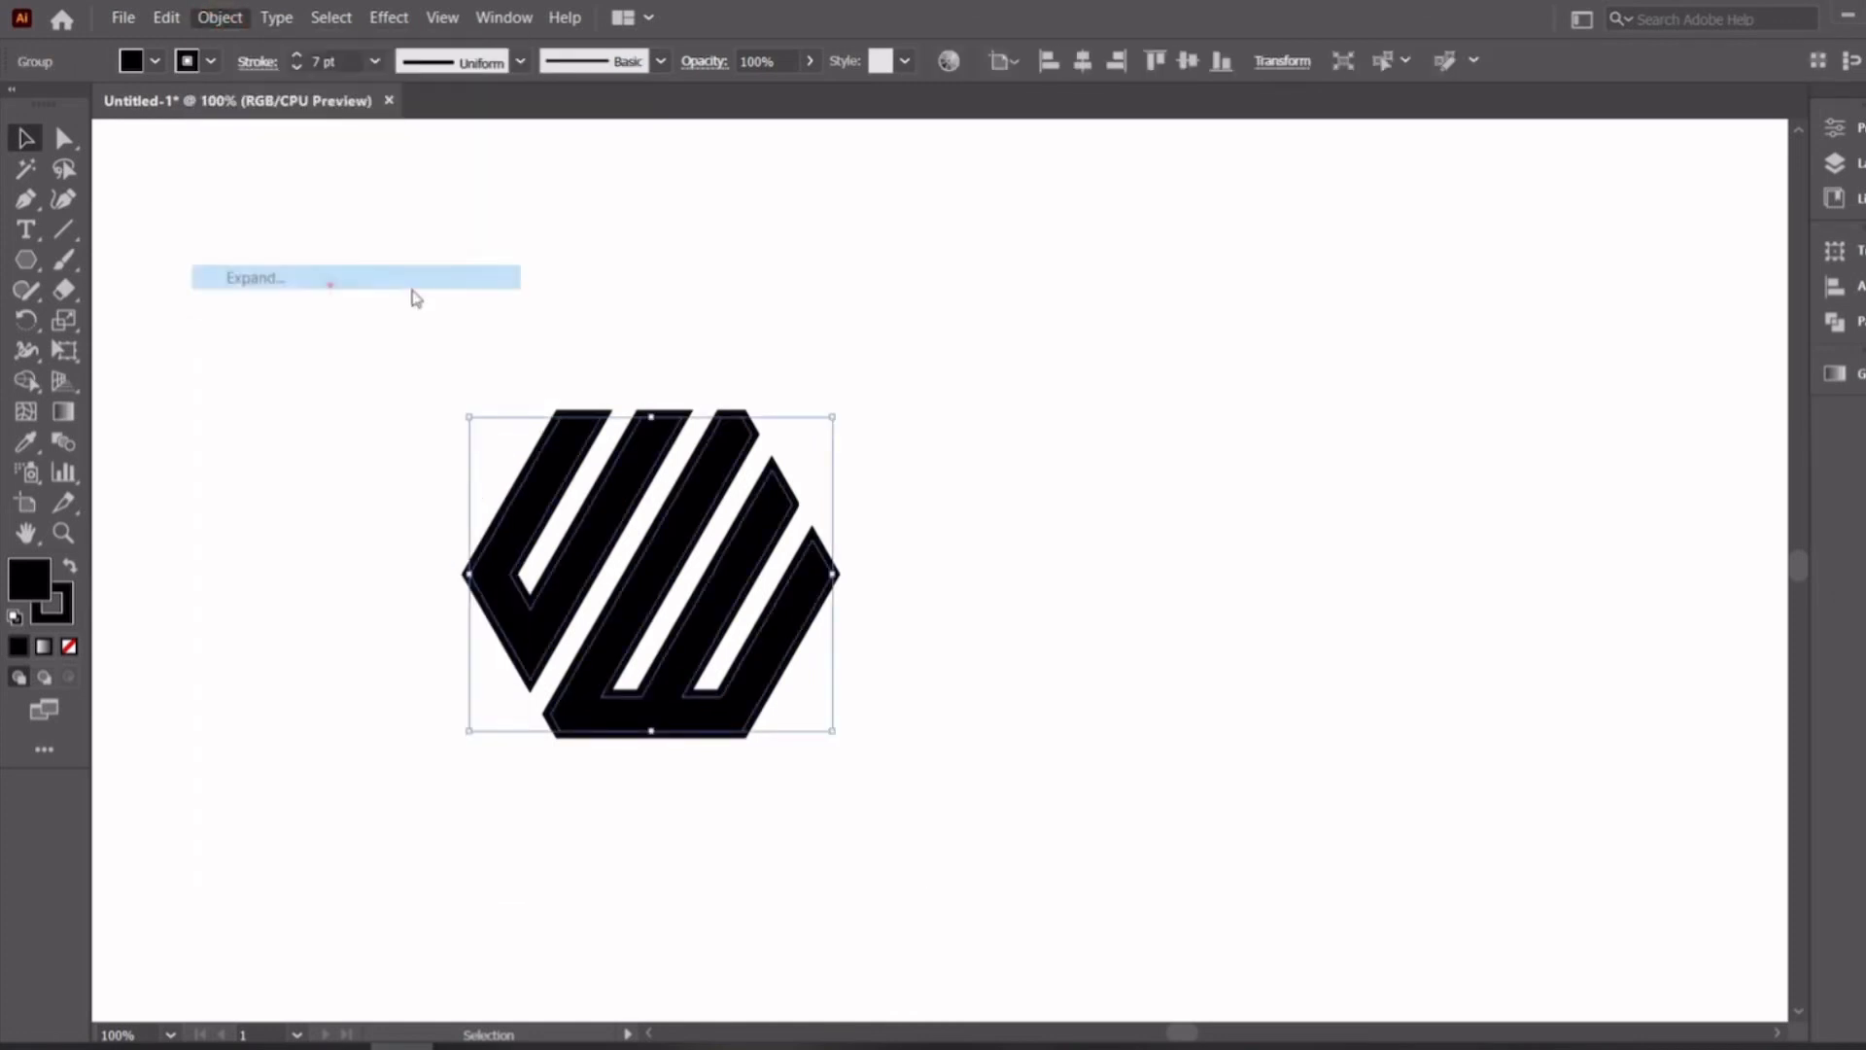
click(913, 670)
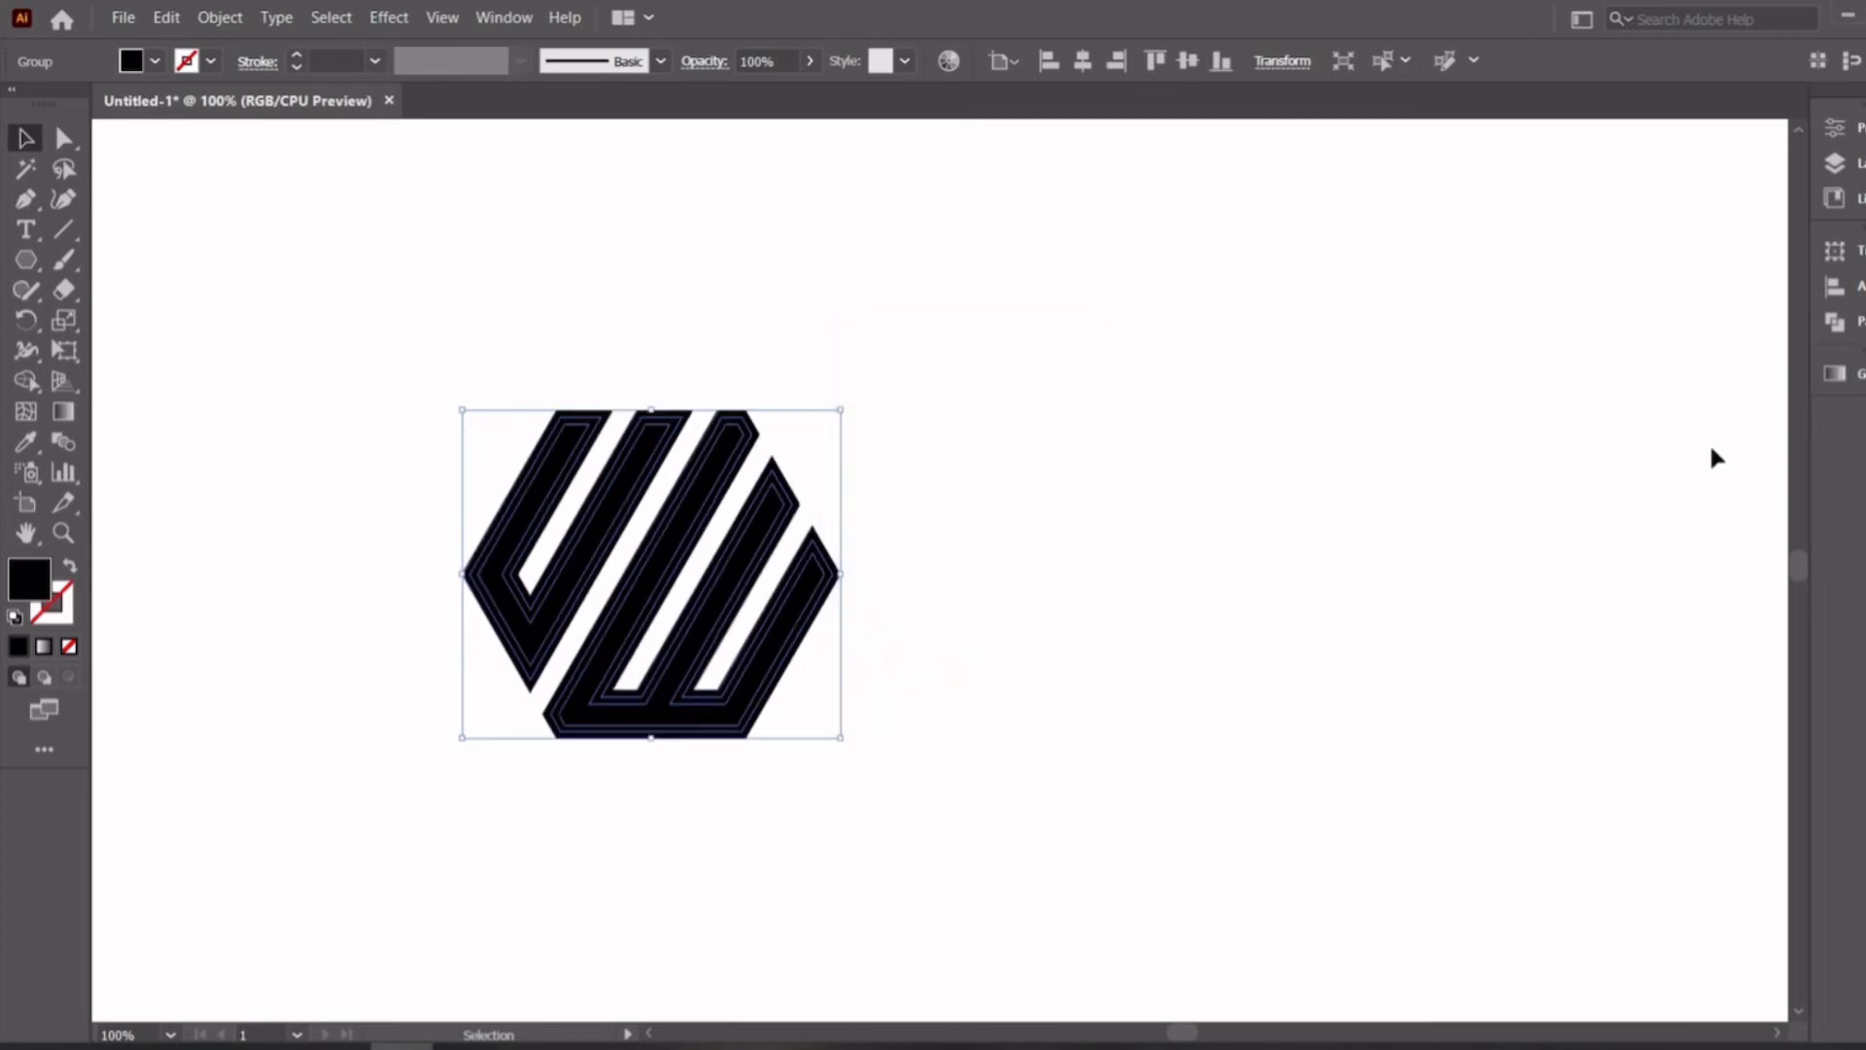
click(1858, 324)
click(1534, 309)
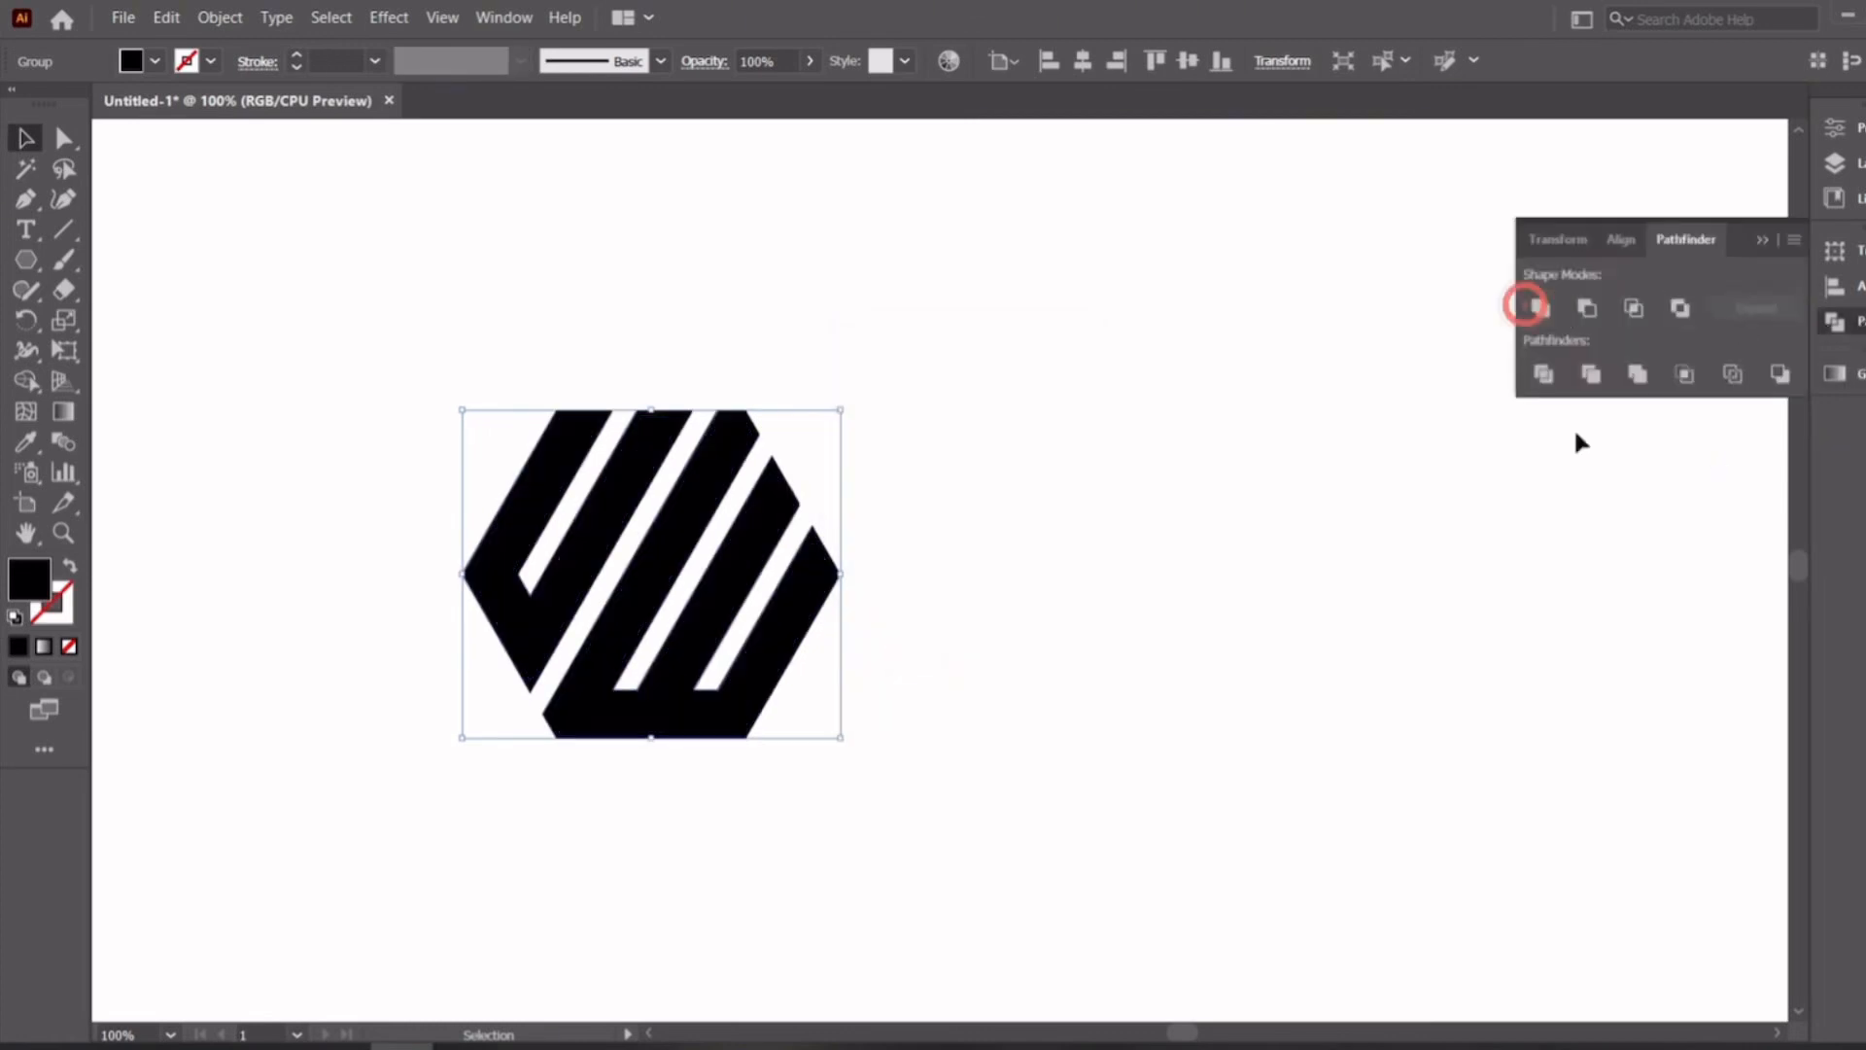
Shrink the hexagonal monogram, place it just right of the triangular logo and align the two logos vertically
scroll(1355, 611, down, 3)
drag(1181, 656, 1141, 620)
drag(1096, 572, 1029, 371)
scroll(1044, 484, up, 1)
drag(975, 543, 619, 318)
click(1186, 61)
click(1179, 241)
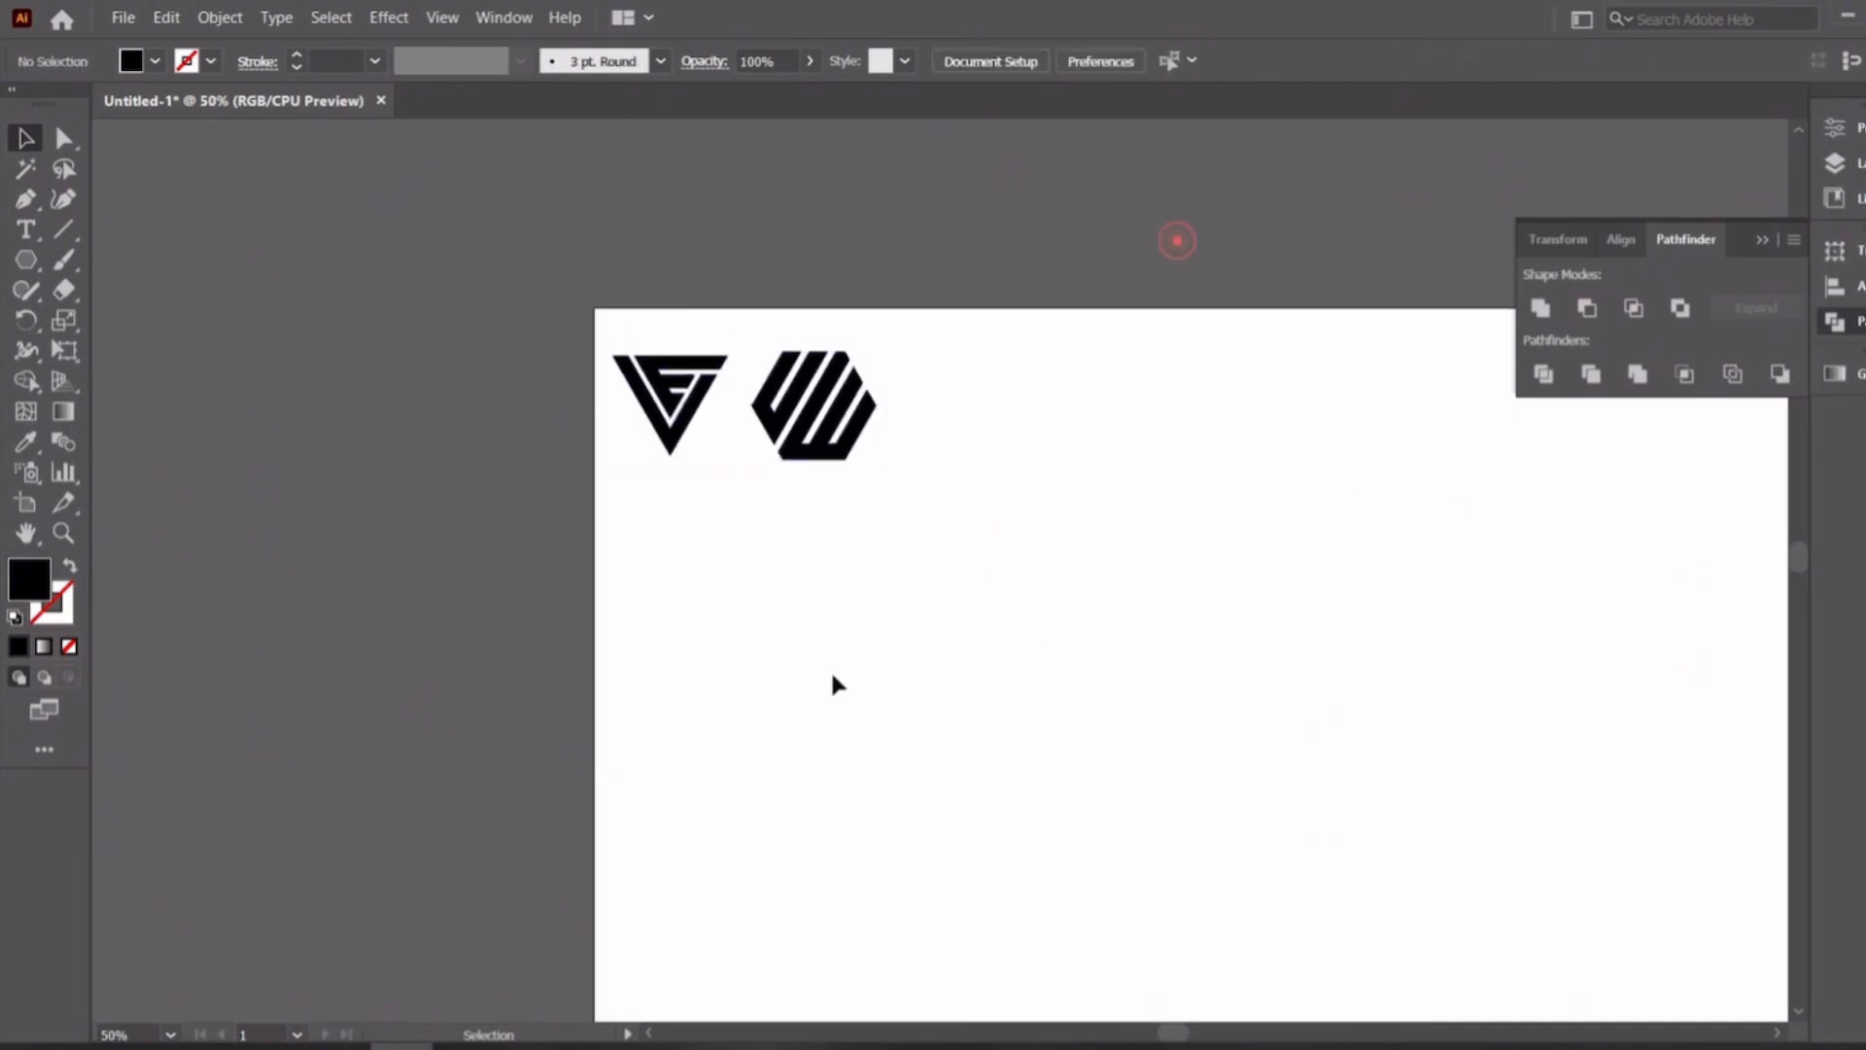
Draw a long vertical line on the empty artboard below the logos and give it a black 1 pt stroke
scroll(832, 680, down, 3)
scroll(961, 758, up, 3)
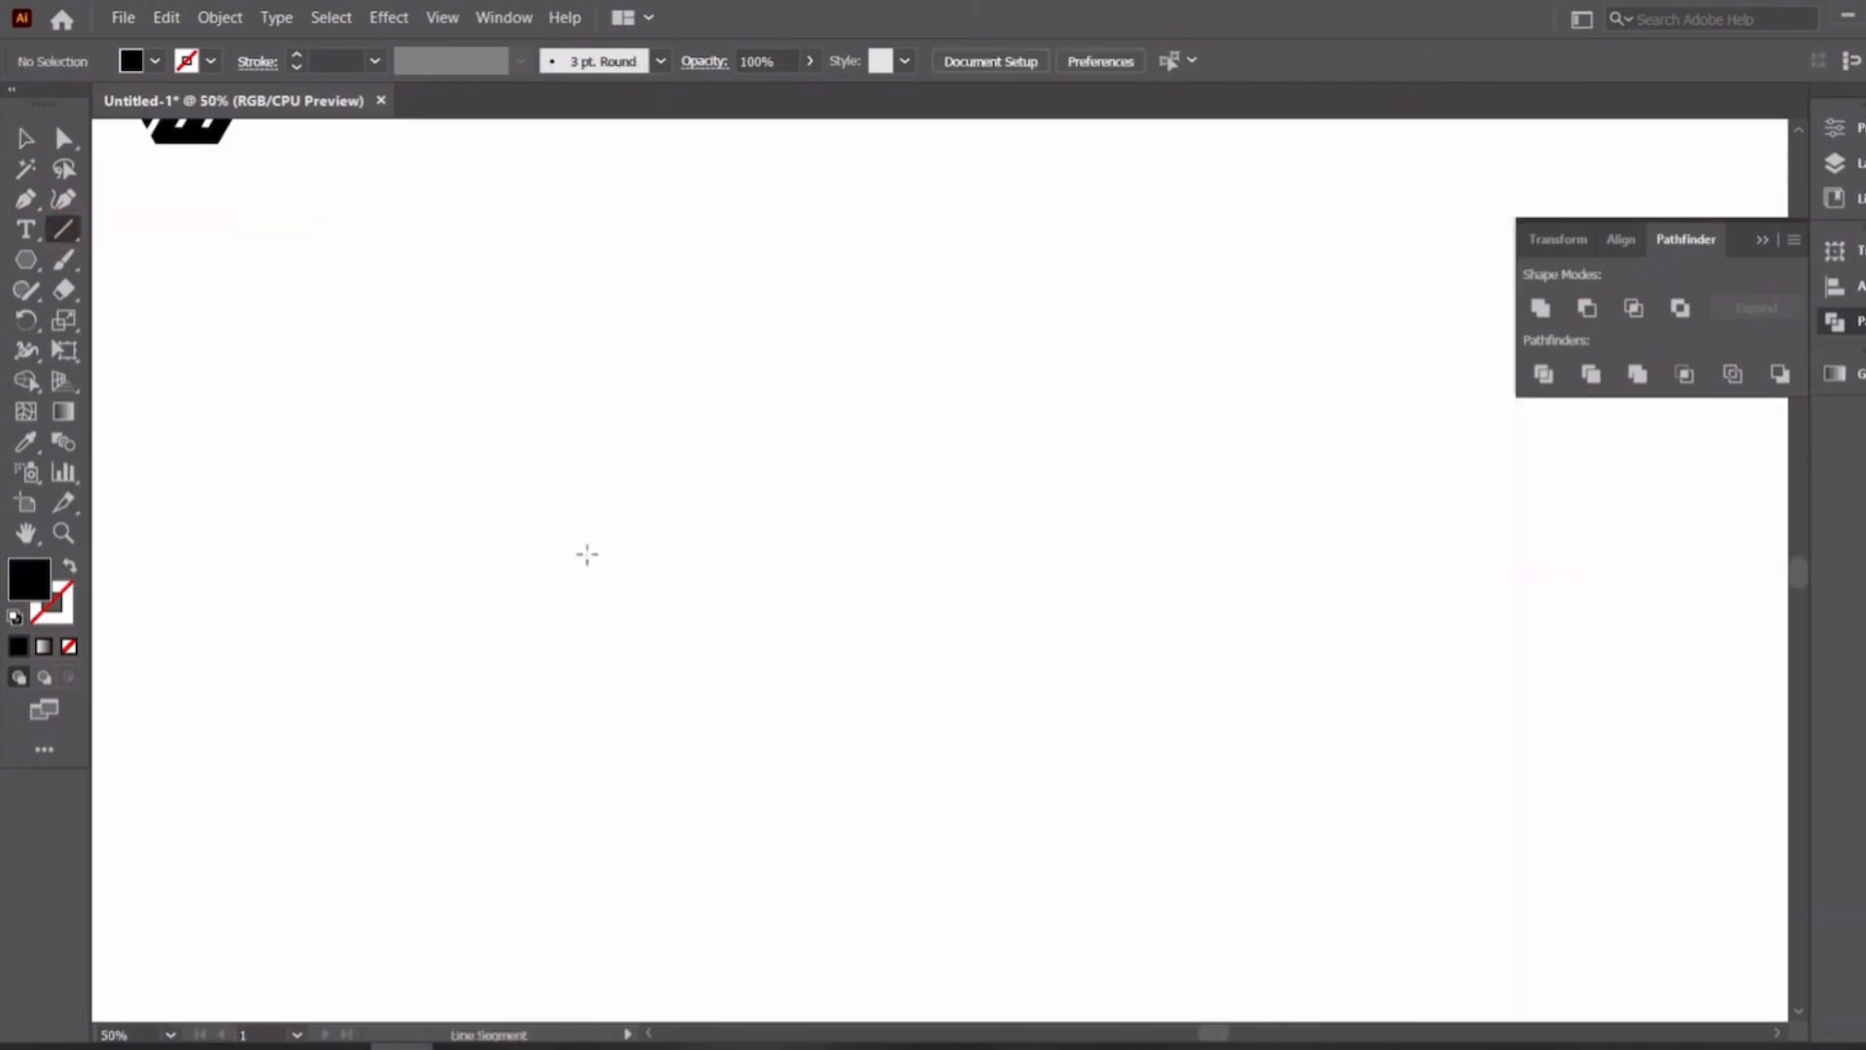
drag(615, 323, 615, 830)
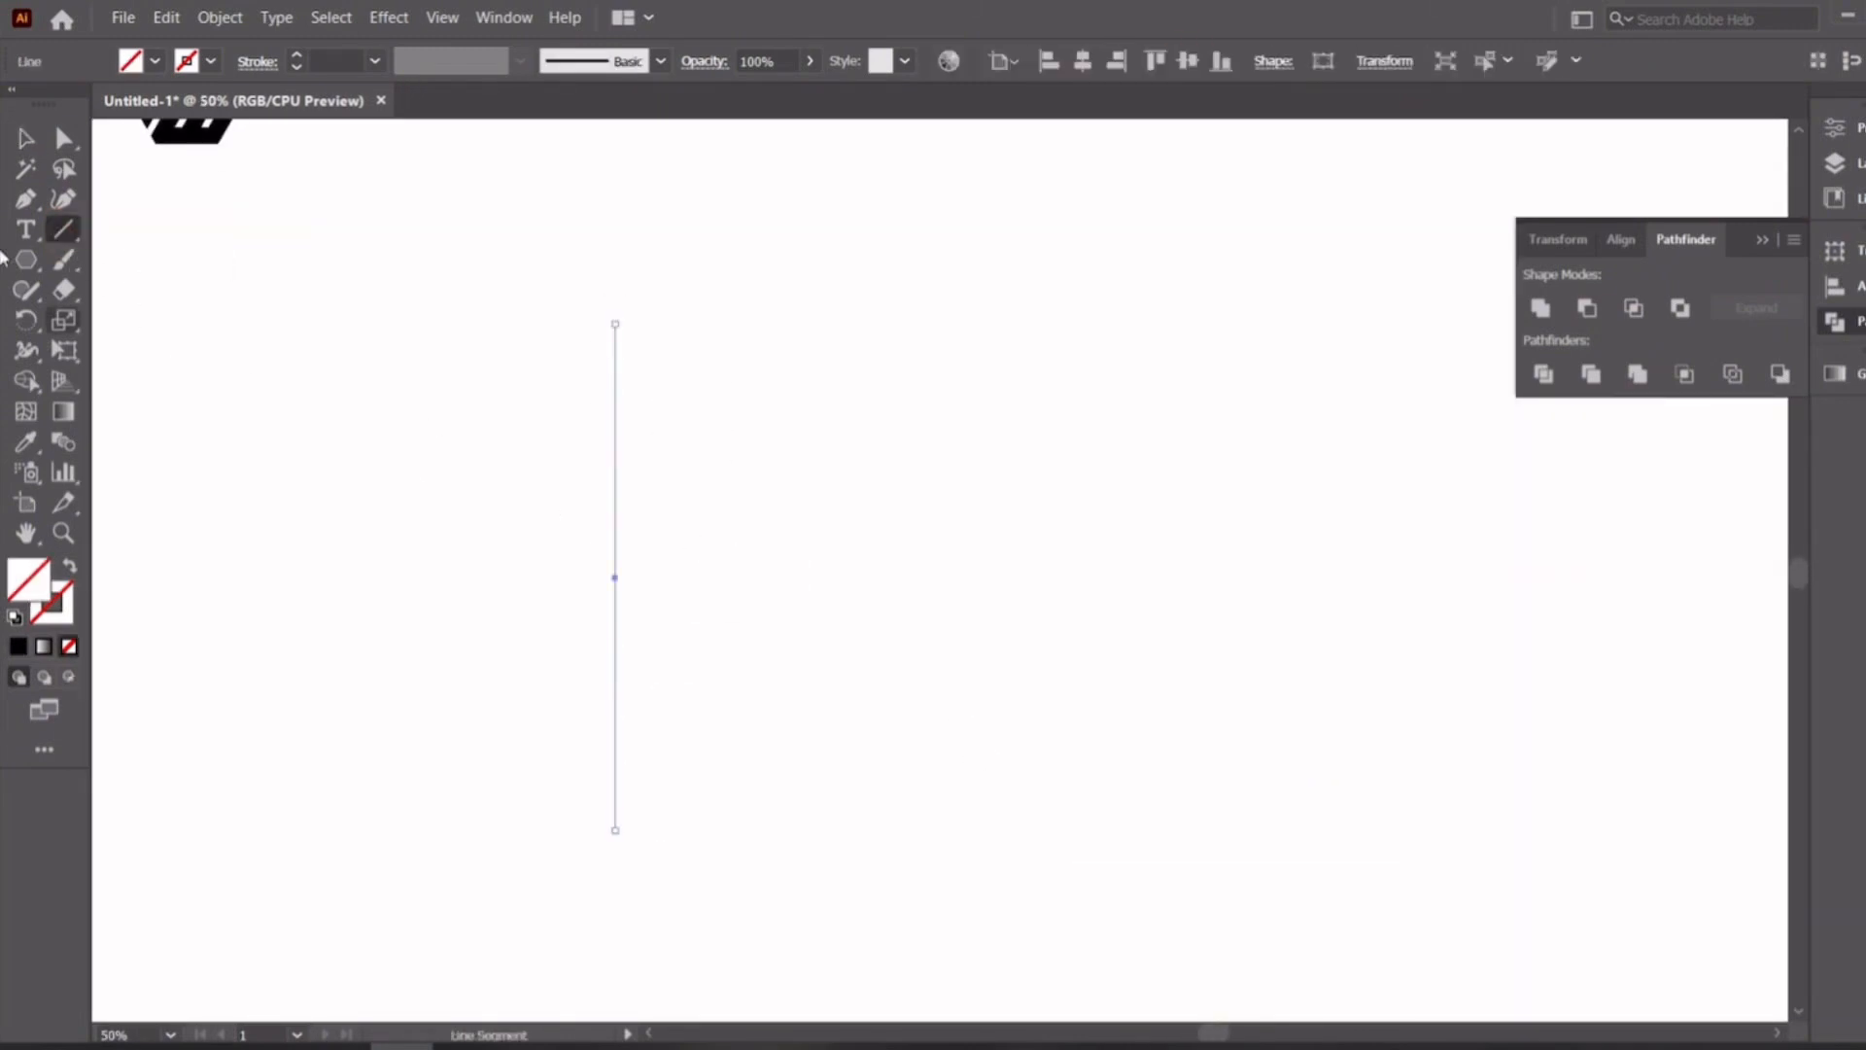
click(212, 61)
click(78, 107)
click(262, 400)
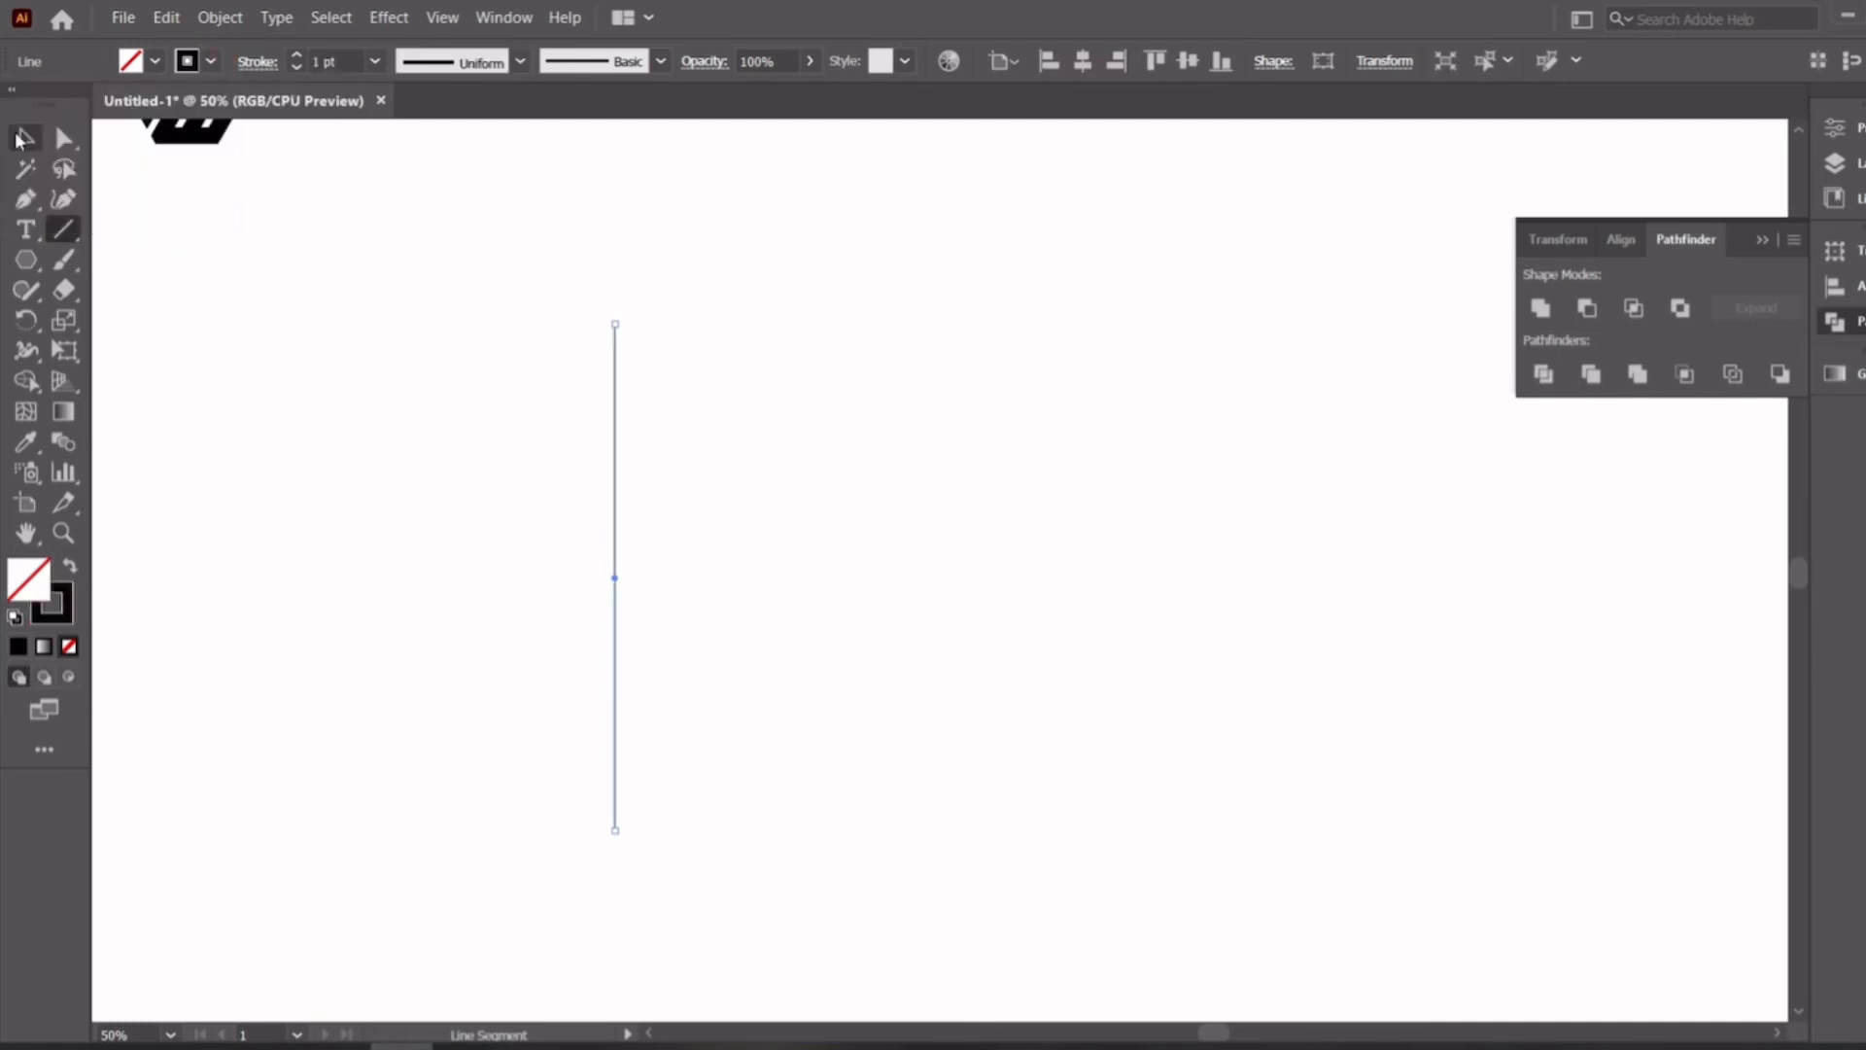
Duplicate the vertical line a short distance to the right and repeat the copy until there are eight evenly spaced lines
click(27, 134)
key(alt)
drag(617, 472, 629, 470)
key(ctrl+d)
key(ctrl+d)
key(ctrl+d)
key(ctrl+d)
key(ctrl+d)
key(ctrl+d)
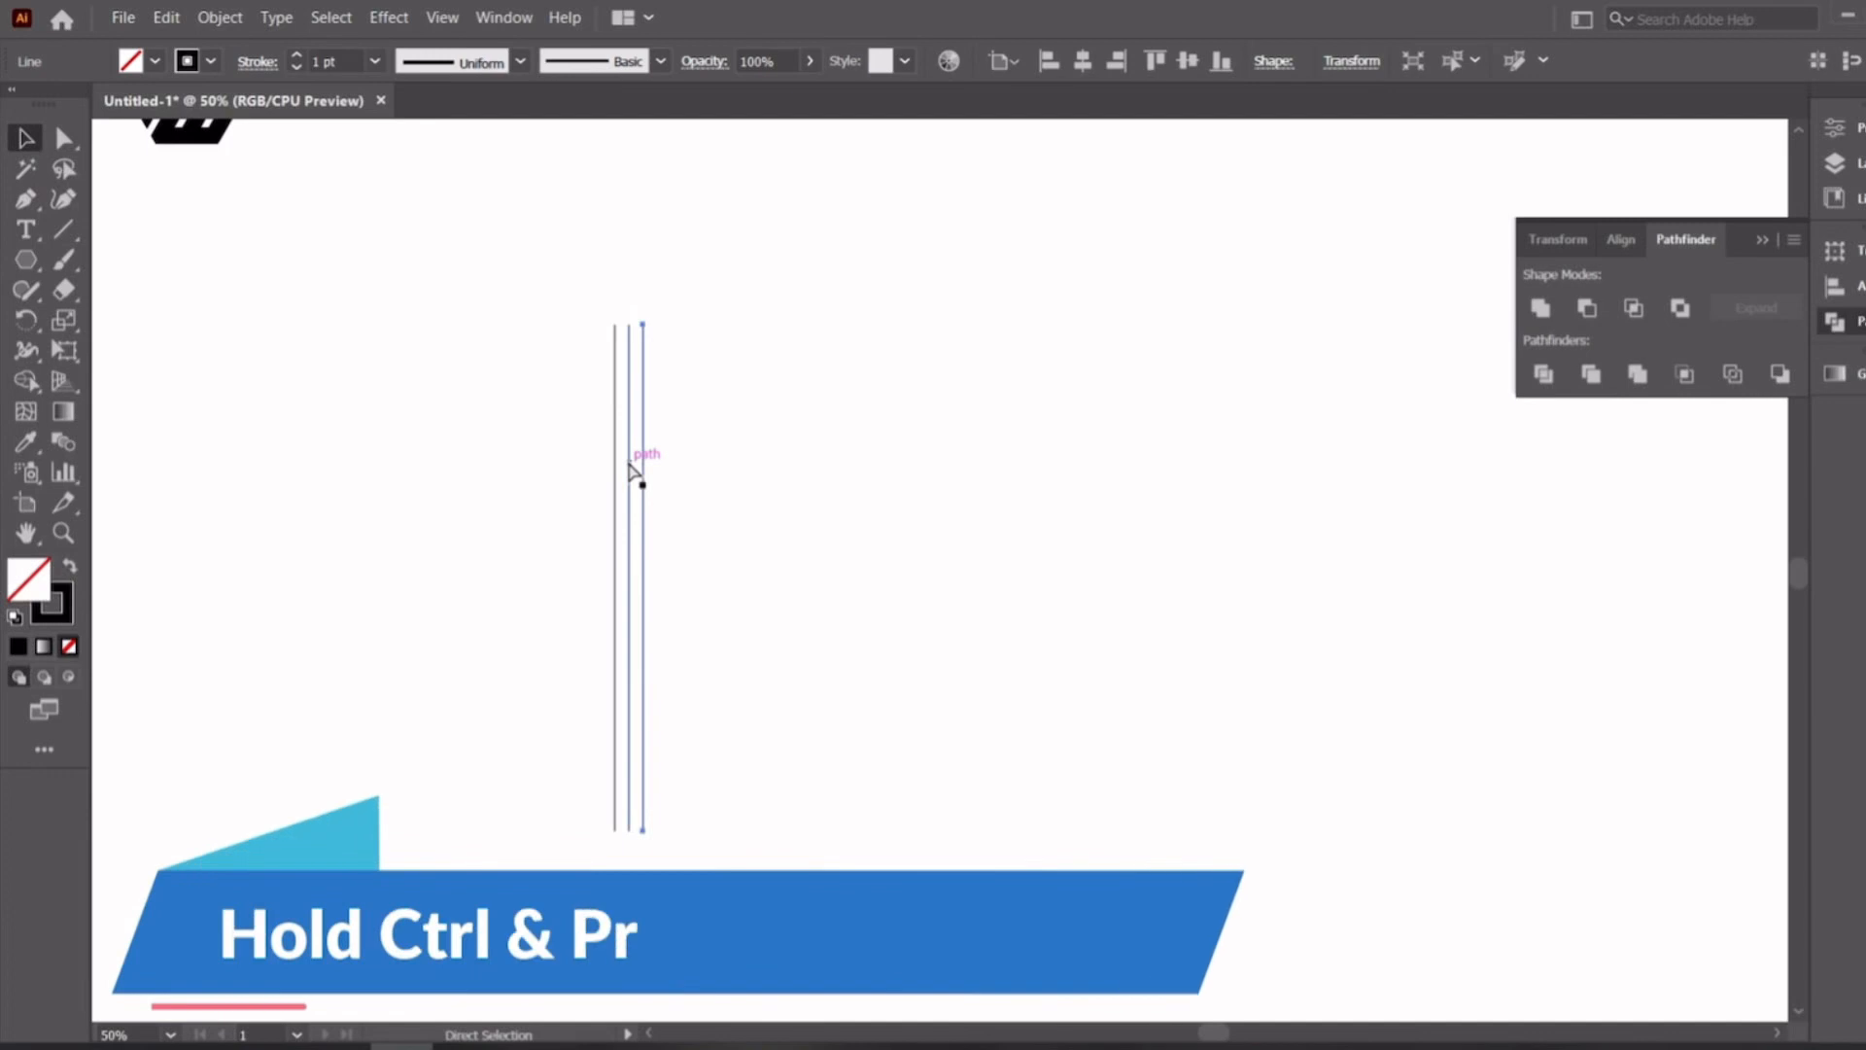
click(435, 353)
Align the eight vertical lines and group them
drag(445, 237, 842, 486)
scroll(622, 398, up, 1)
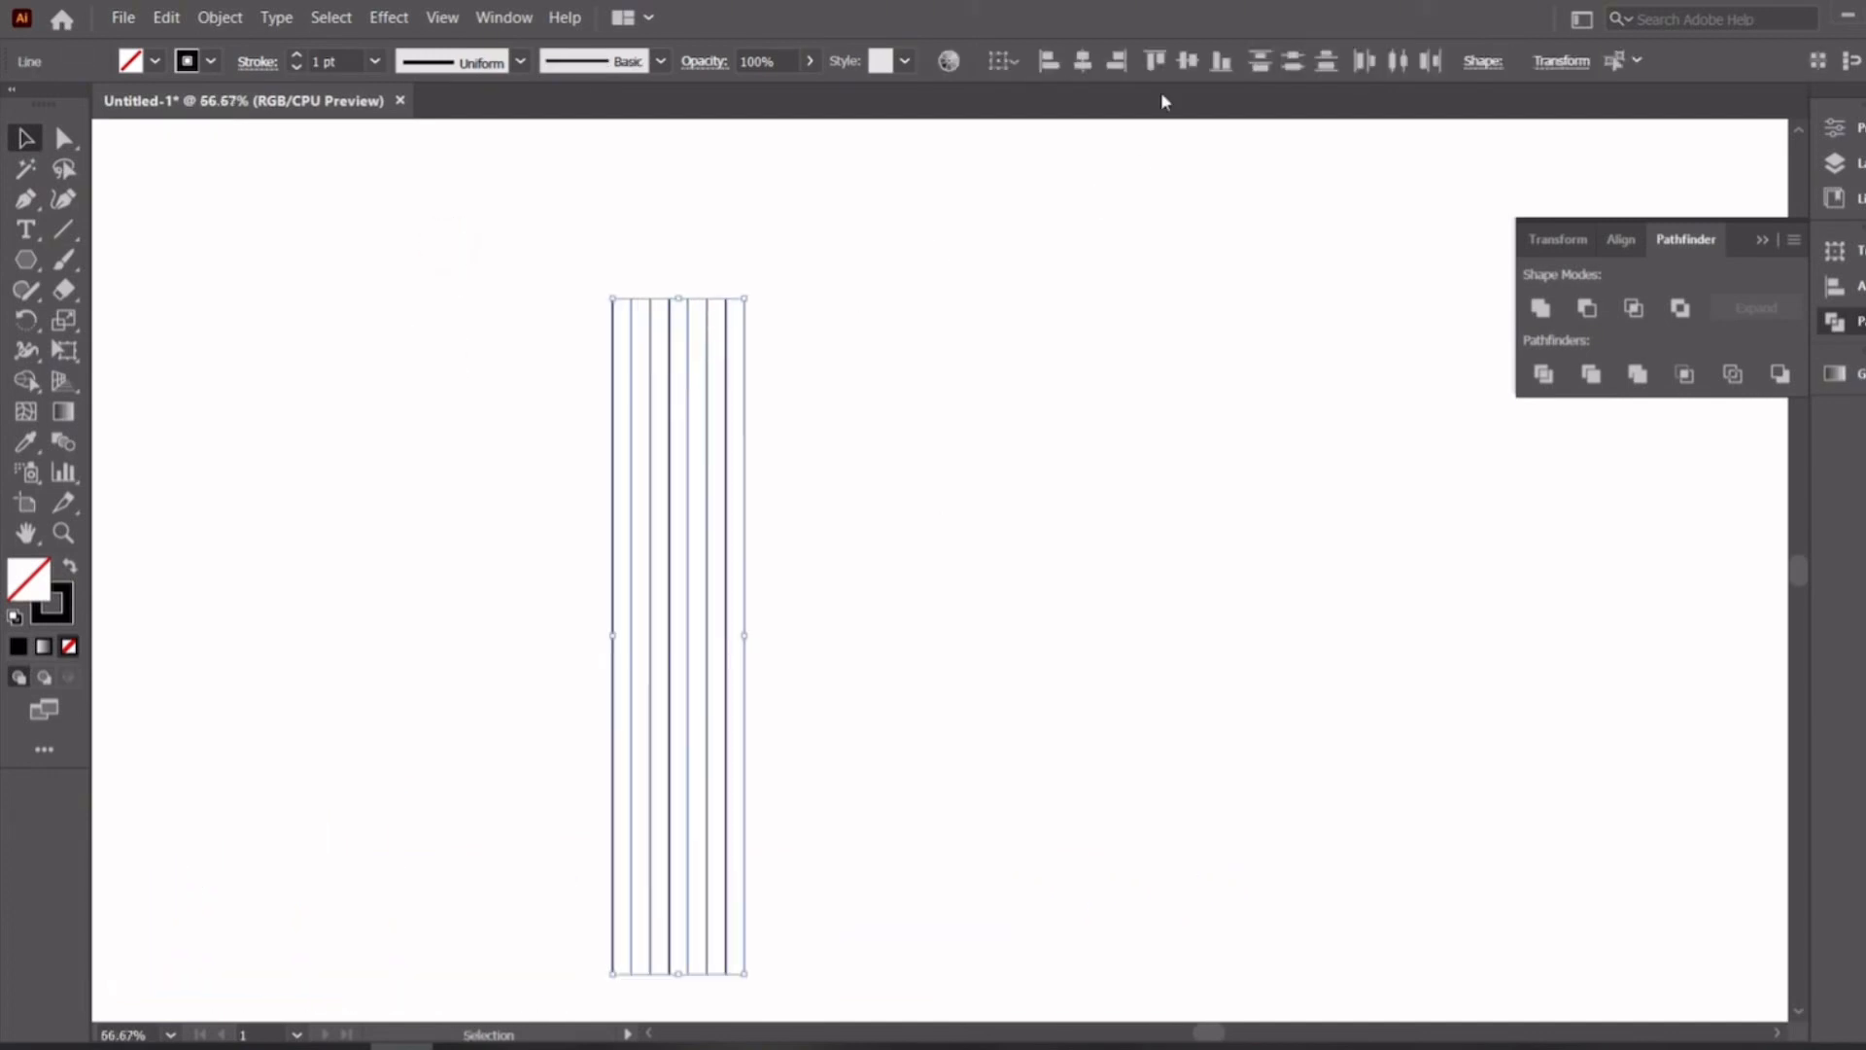
right_click(804, 300)
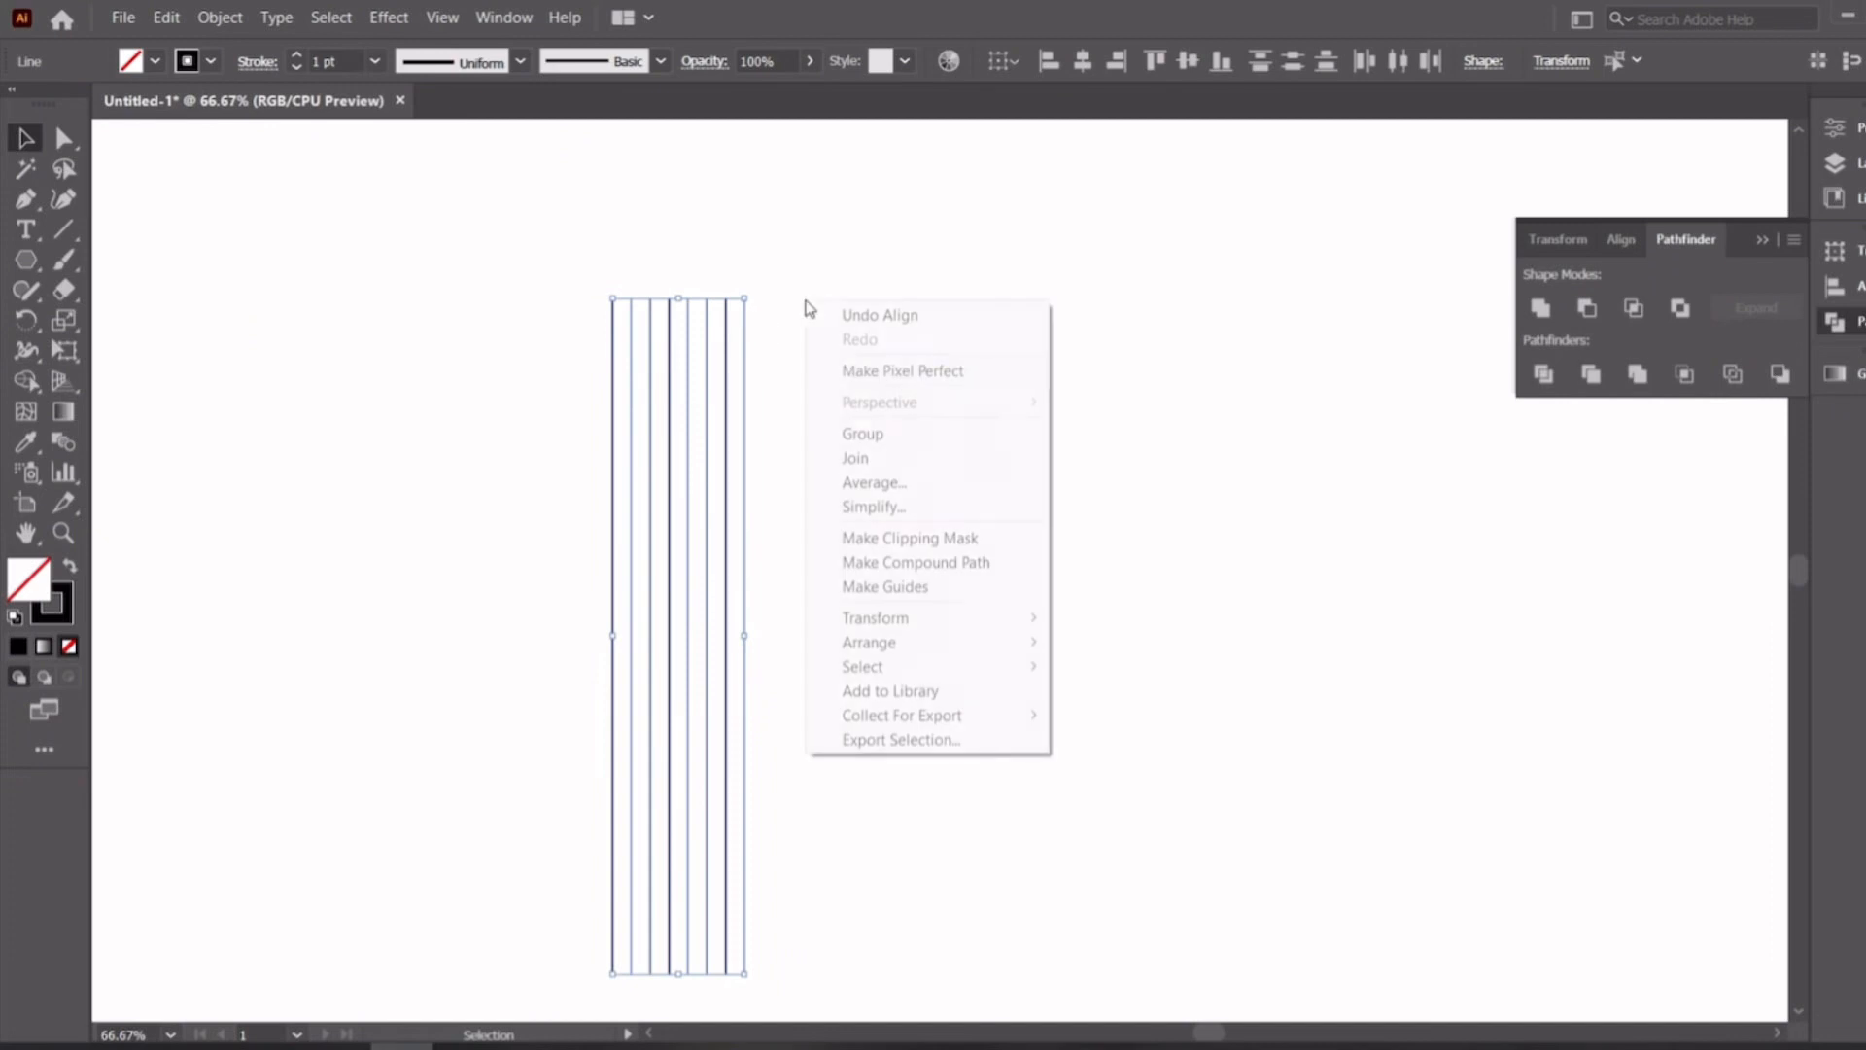
click(874, 431)
Copy the vertical line group, paste it in place and rotate the duplicate 90° so it crosses the original horizontally
click(167, 18)
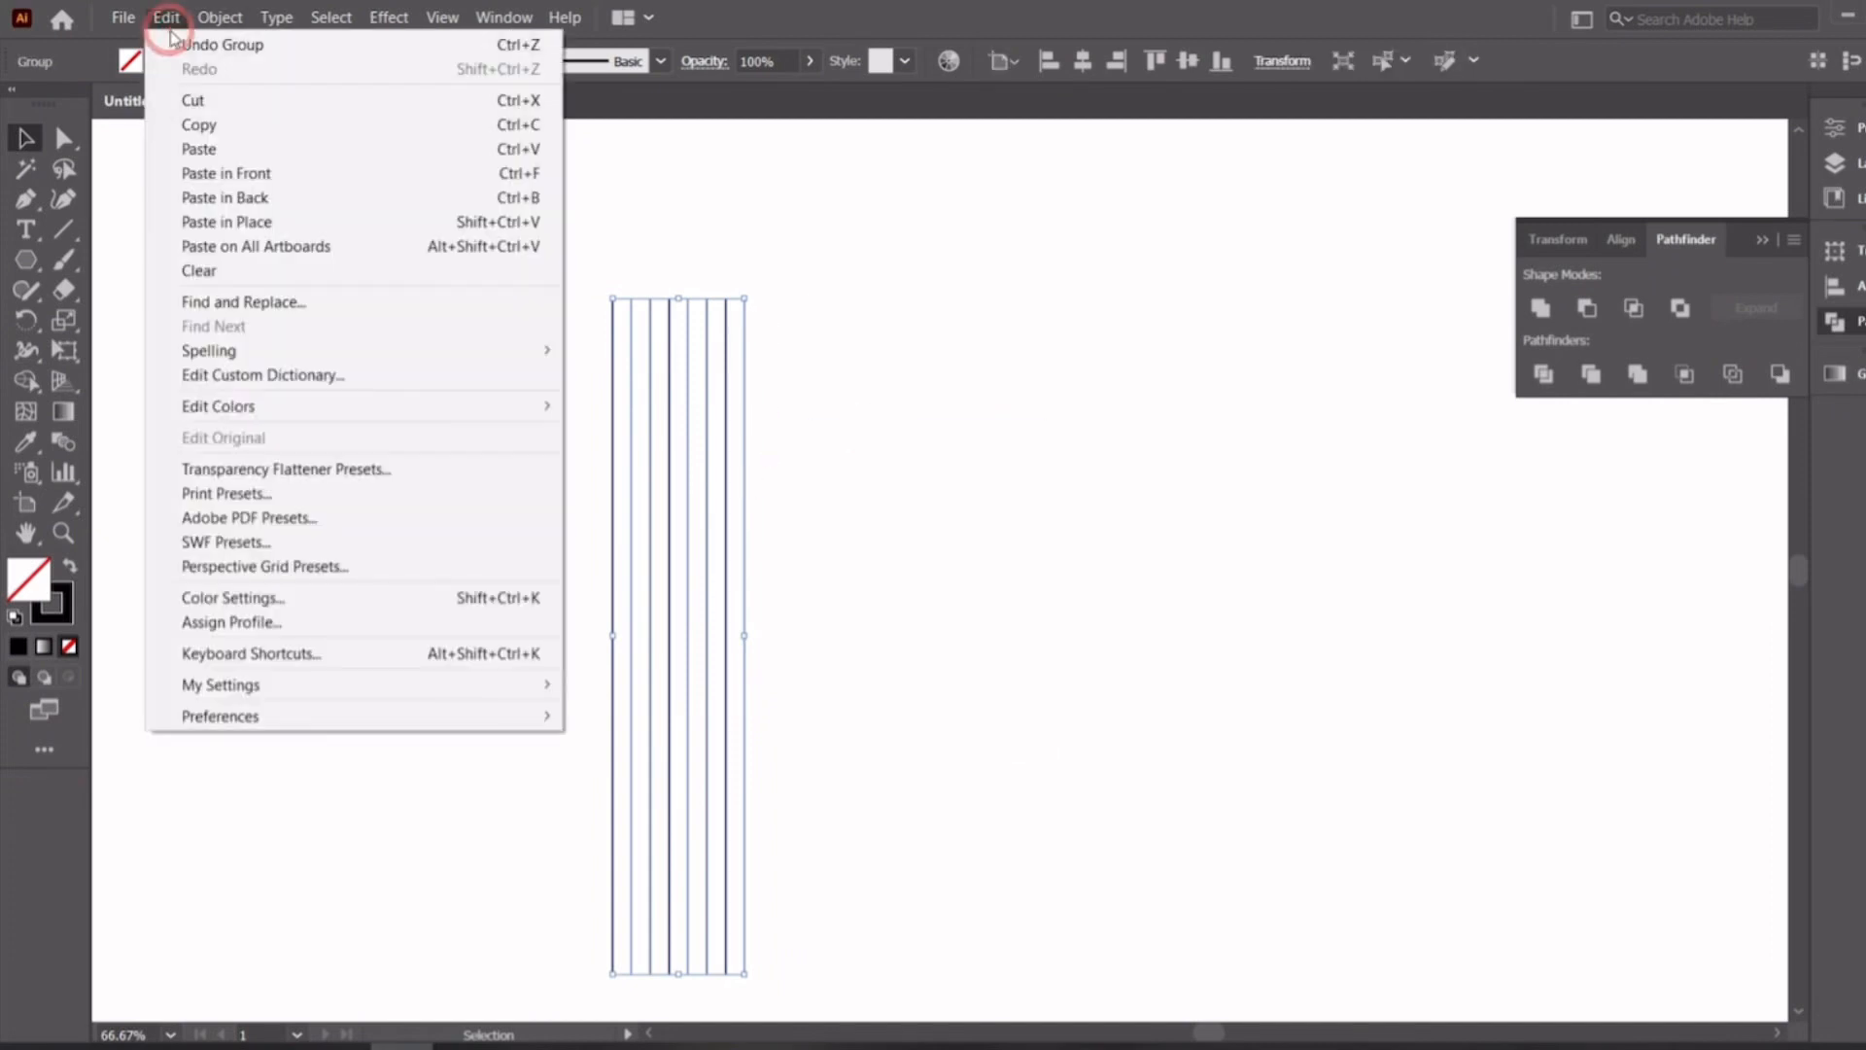
click(199, 124)
click(166, 18)
click(263, 222)
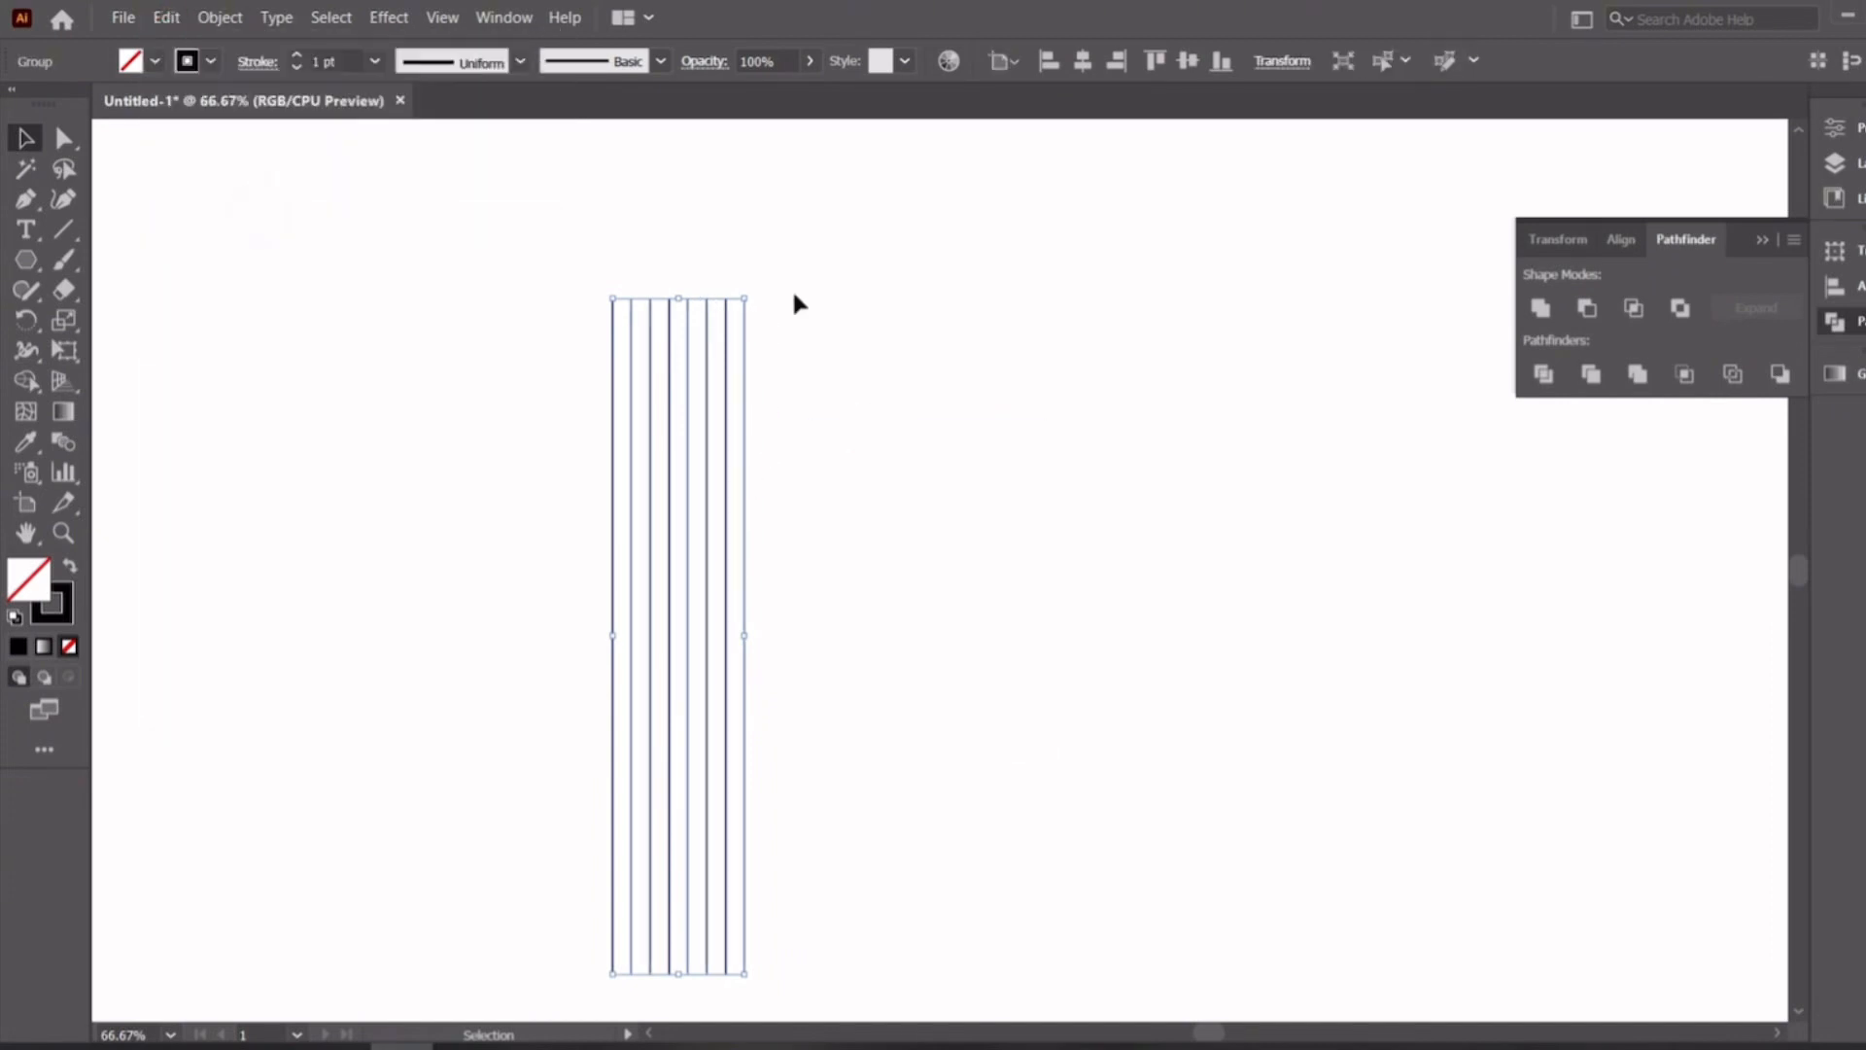
drag(752, 291, 957, 738)
click(958, 740)
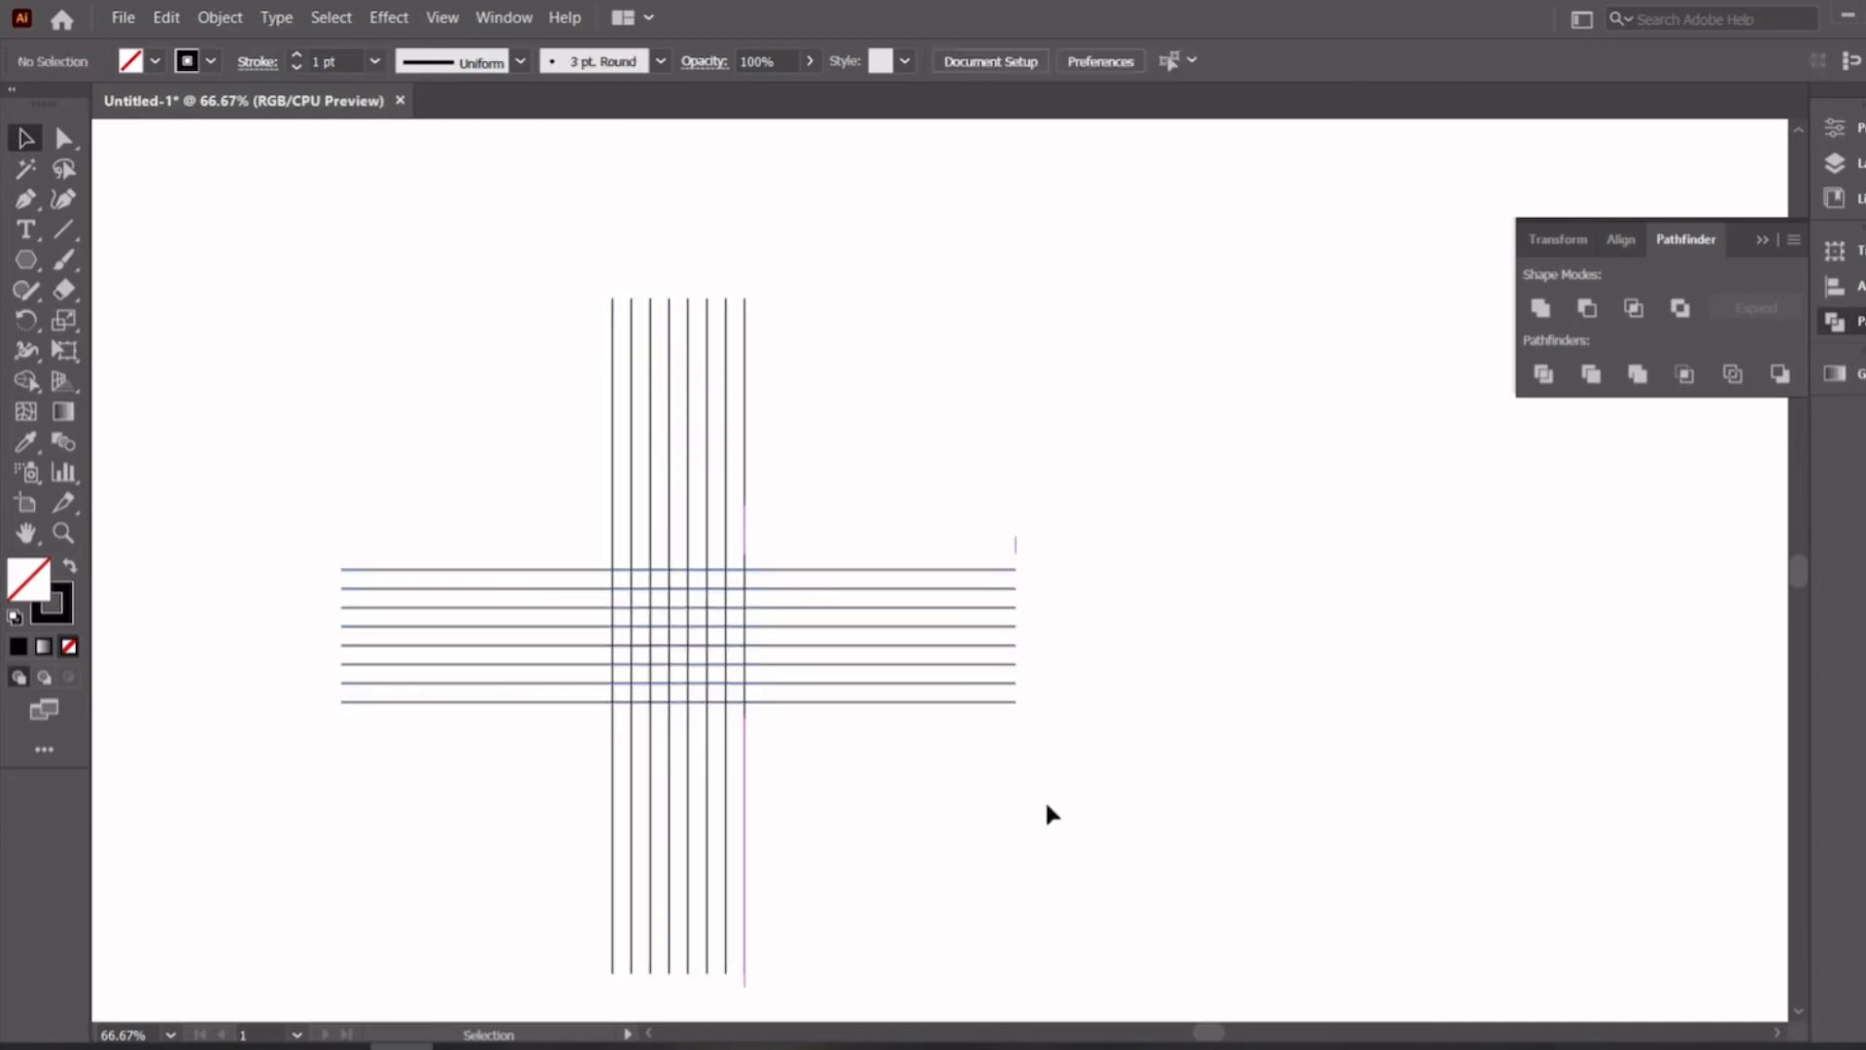
Copy the horizontal line group, paste it in place and rotate the duplicate to a 45° diagonal
scroll(925, 529, down, 1)
click(926, 522)
click(158, 18)
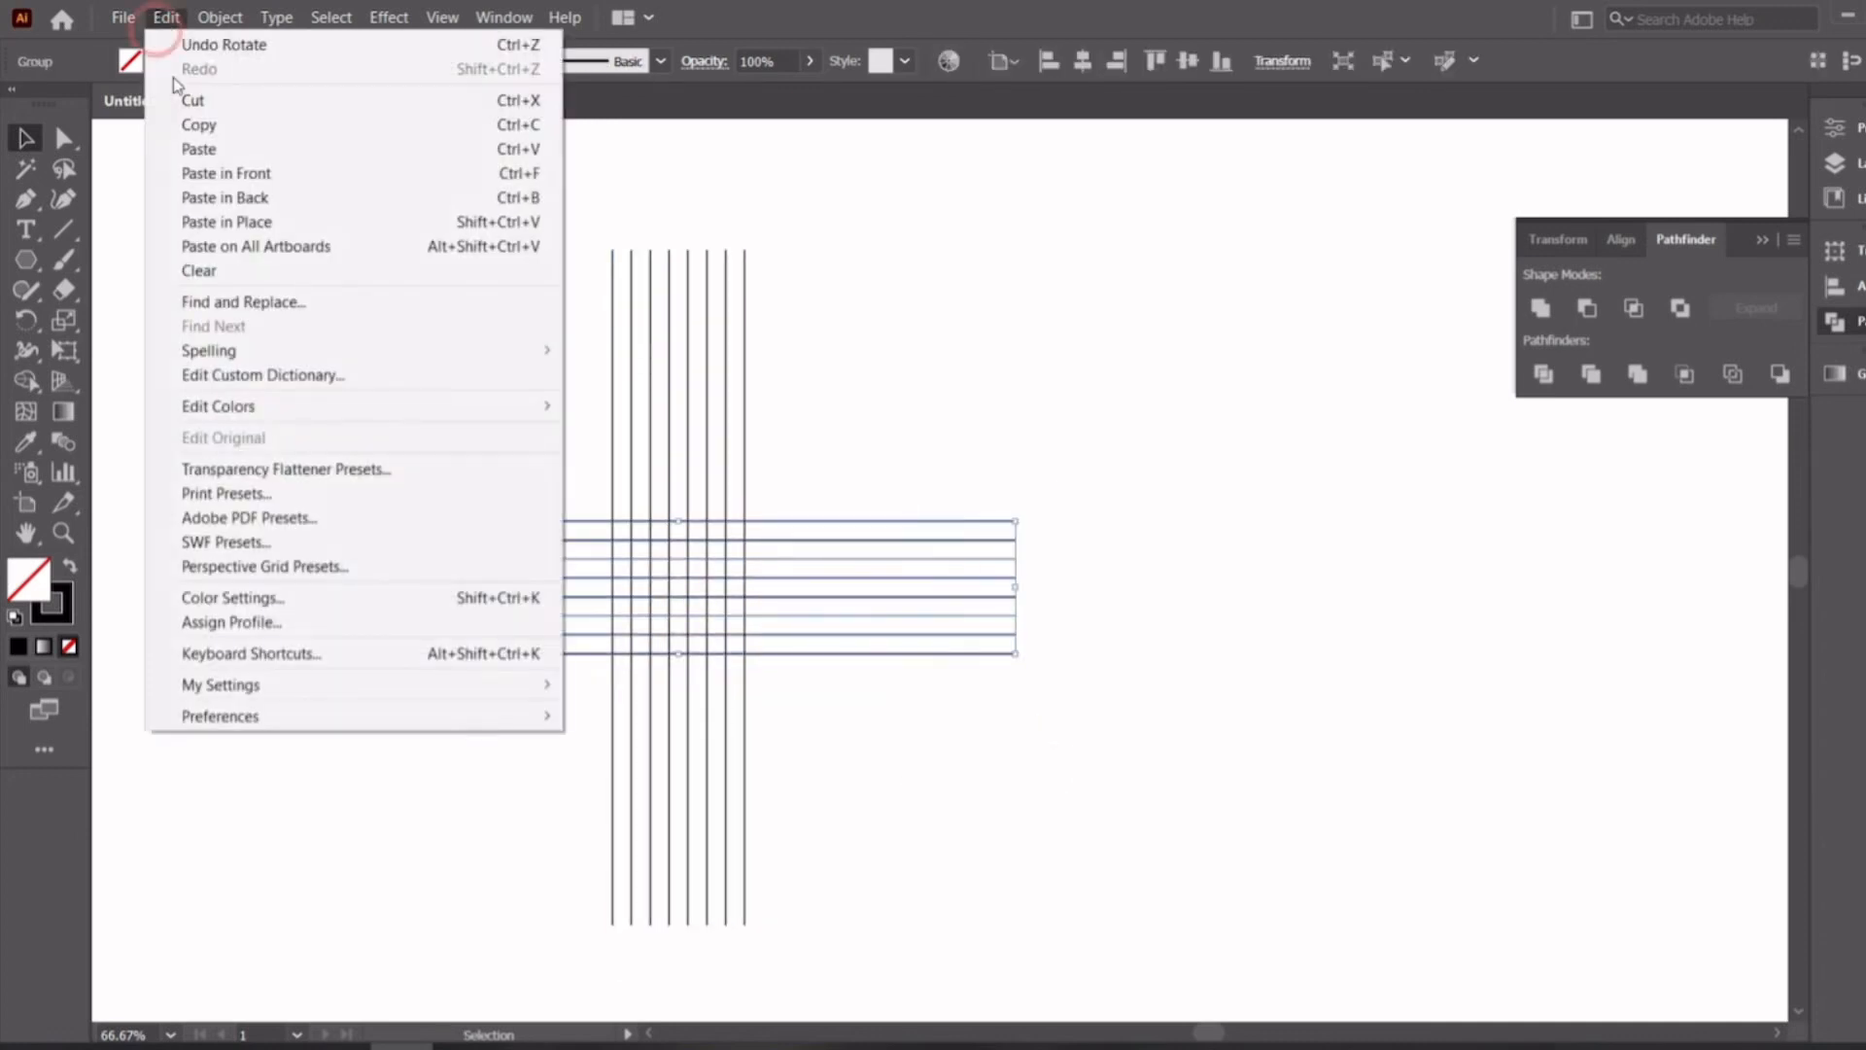
click(199, 124)
click(167, 18)
click(254, 223)
drag(1027, 662, 1056, 489)
Merge cells at the centre of the horizontal, vertical and diagonal grid with Shape Builder into a square black V-E monogram
drag(1011, 742, 551, 389)
scroll(673, 675, up, 3)
drag(896, 666, 1024, 869)
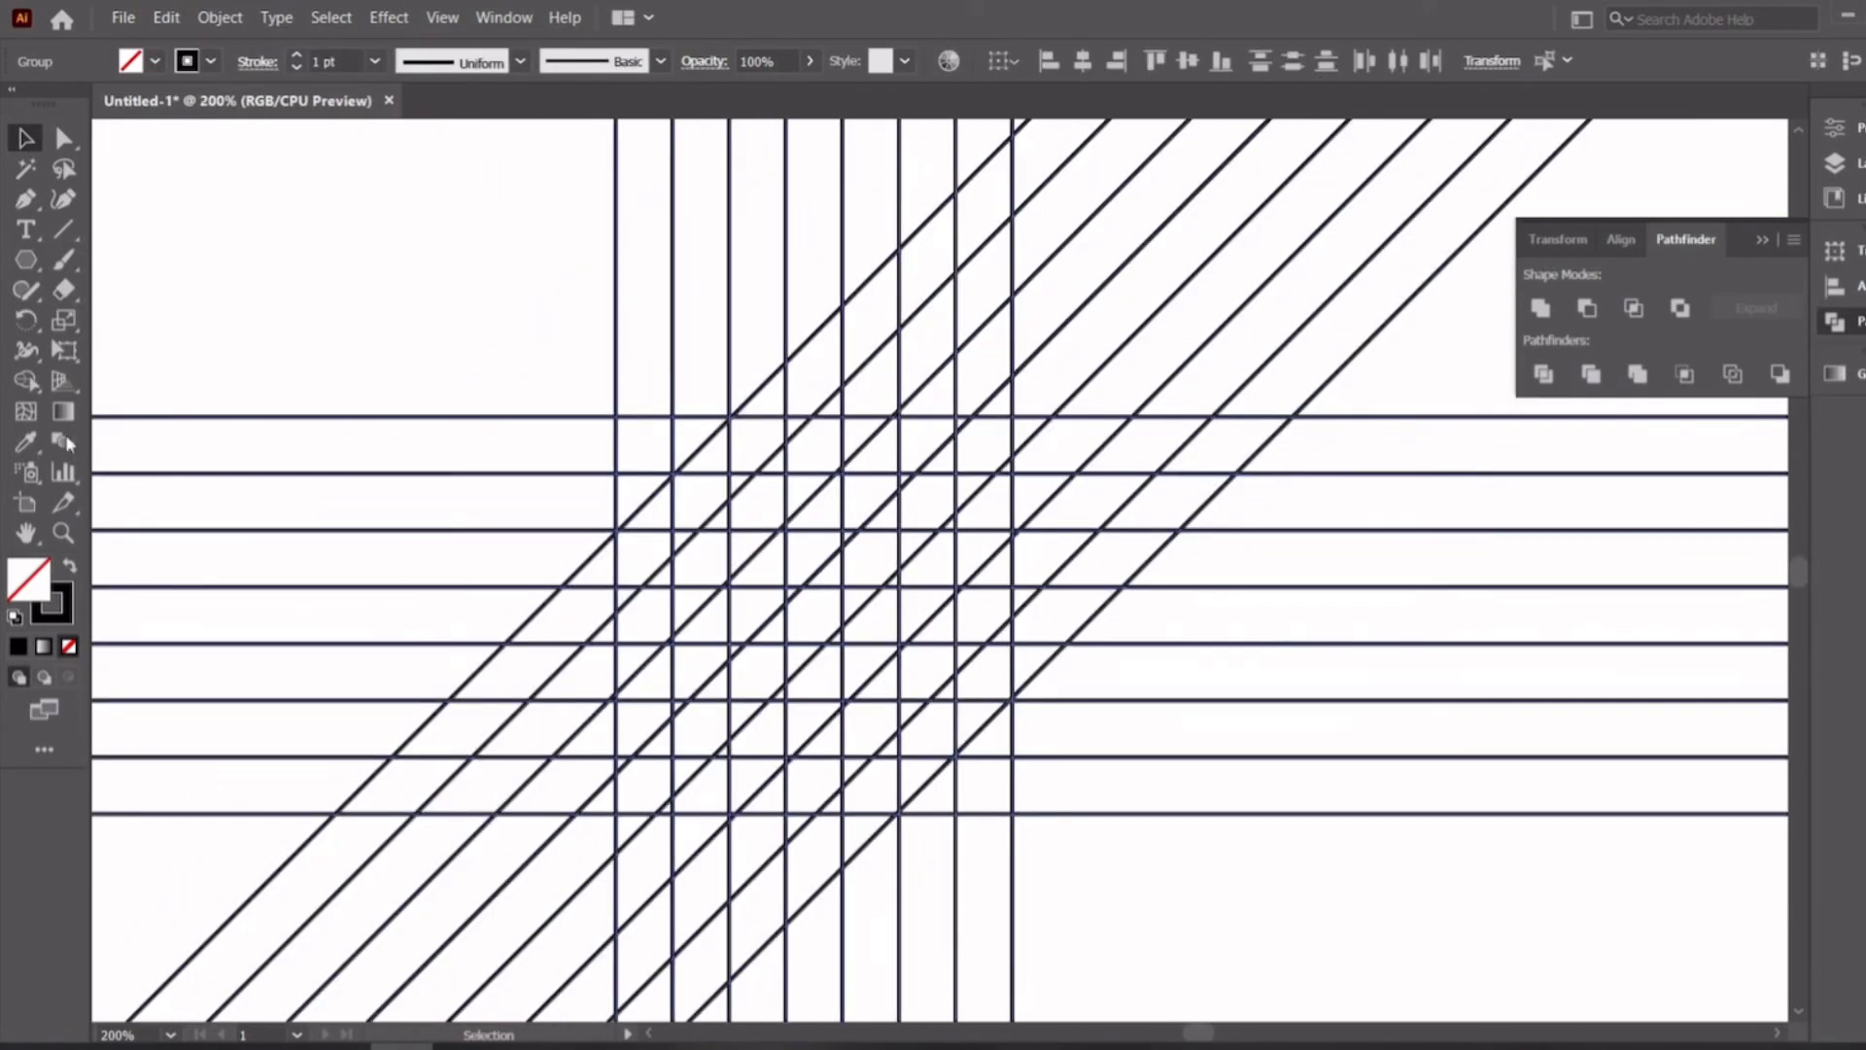
click(70, 567)
scroll(975, 797, up, 2)
mouse_move(970, 795)
mouse_down()
mouse_move(642, 792)
mouse_move(984, 632)
mouse_up()
scroll(865, 640, up, 1)
drag(825, 614, 984, 464)
scroll(977, 715, up, 1)
mouse_move(471, 300)
mouse_down()
mouse_move(658, 529)
mouse_move(1001, 314)
mouse_up()
drag(481, 316, 671, 316)
Select the V and E shapes together and move them out of the grid to its lower right
scroll(811, 600, up, 2)
drag(1183, 554, 983, 426)
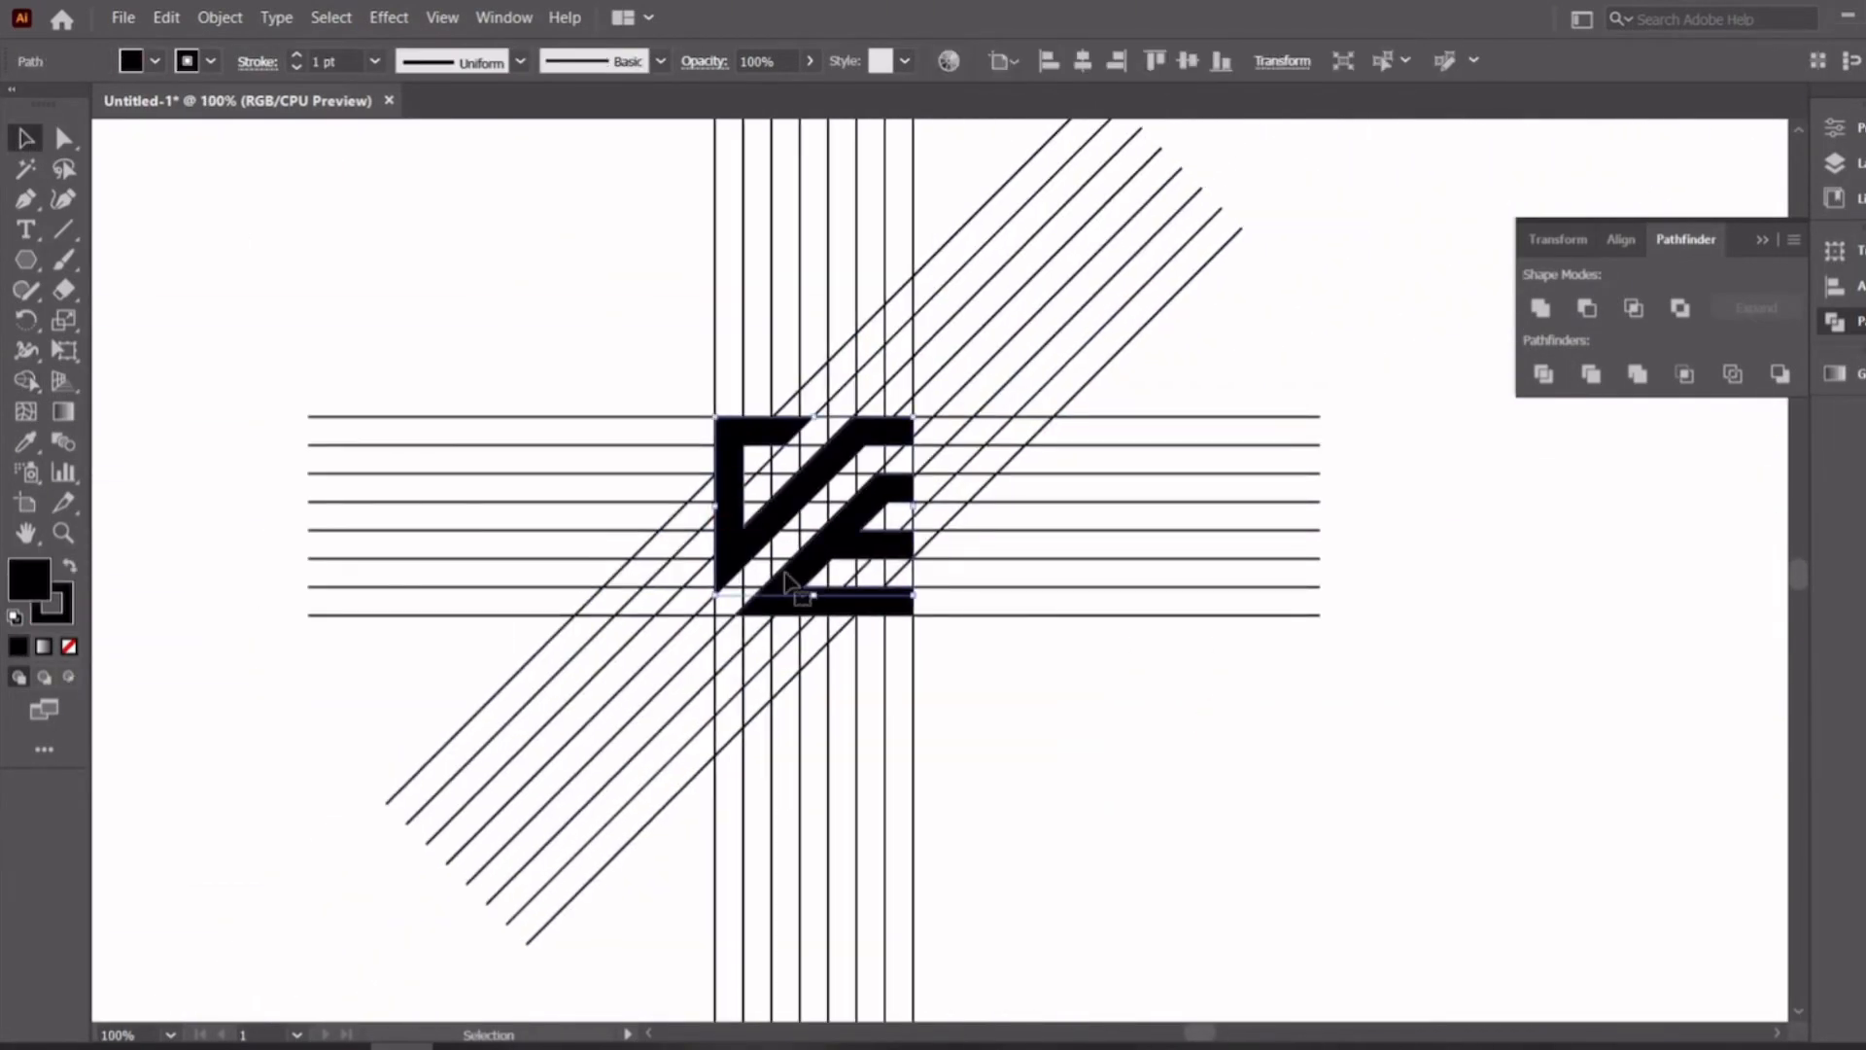
shift+click(787, 588)
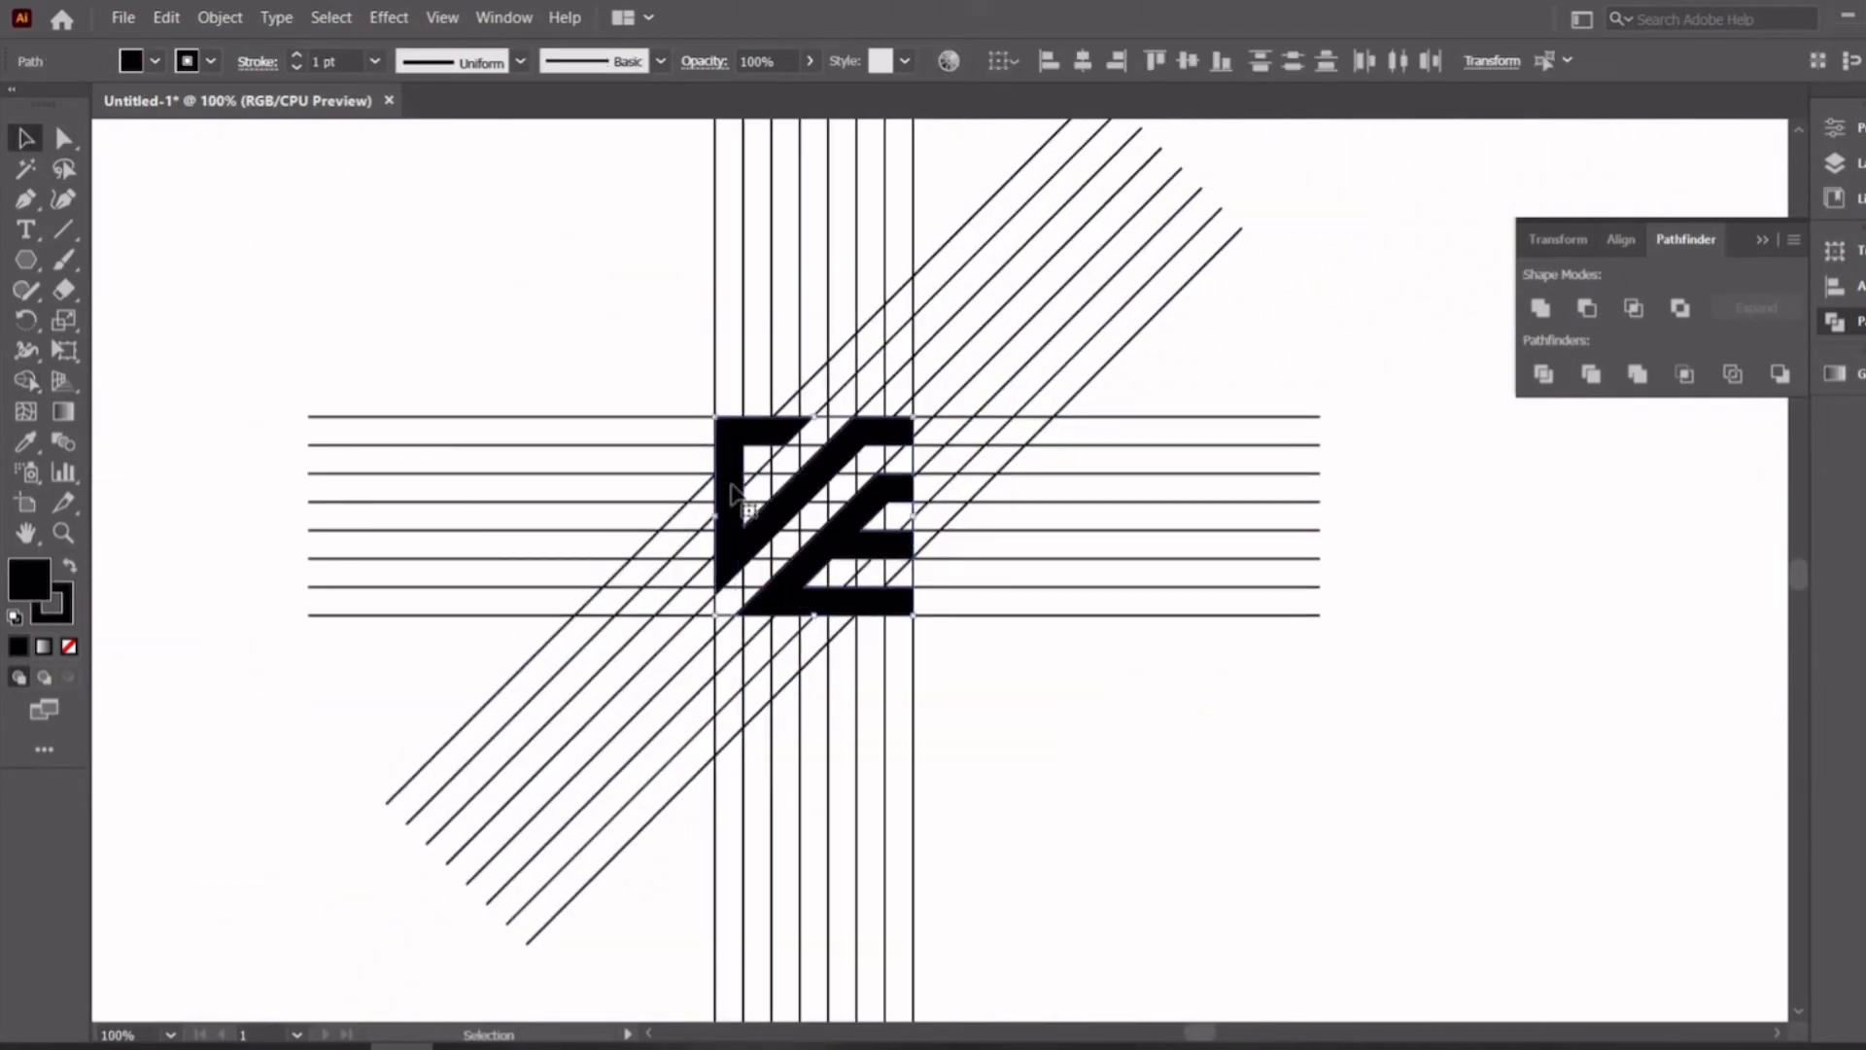
drag(739, 516, 1422, 767)
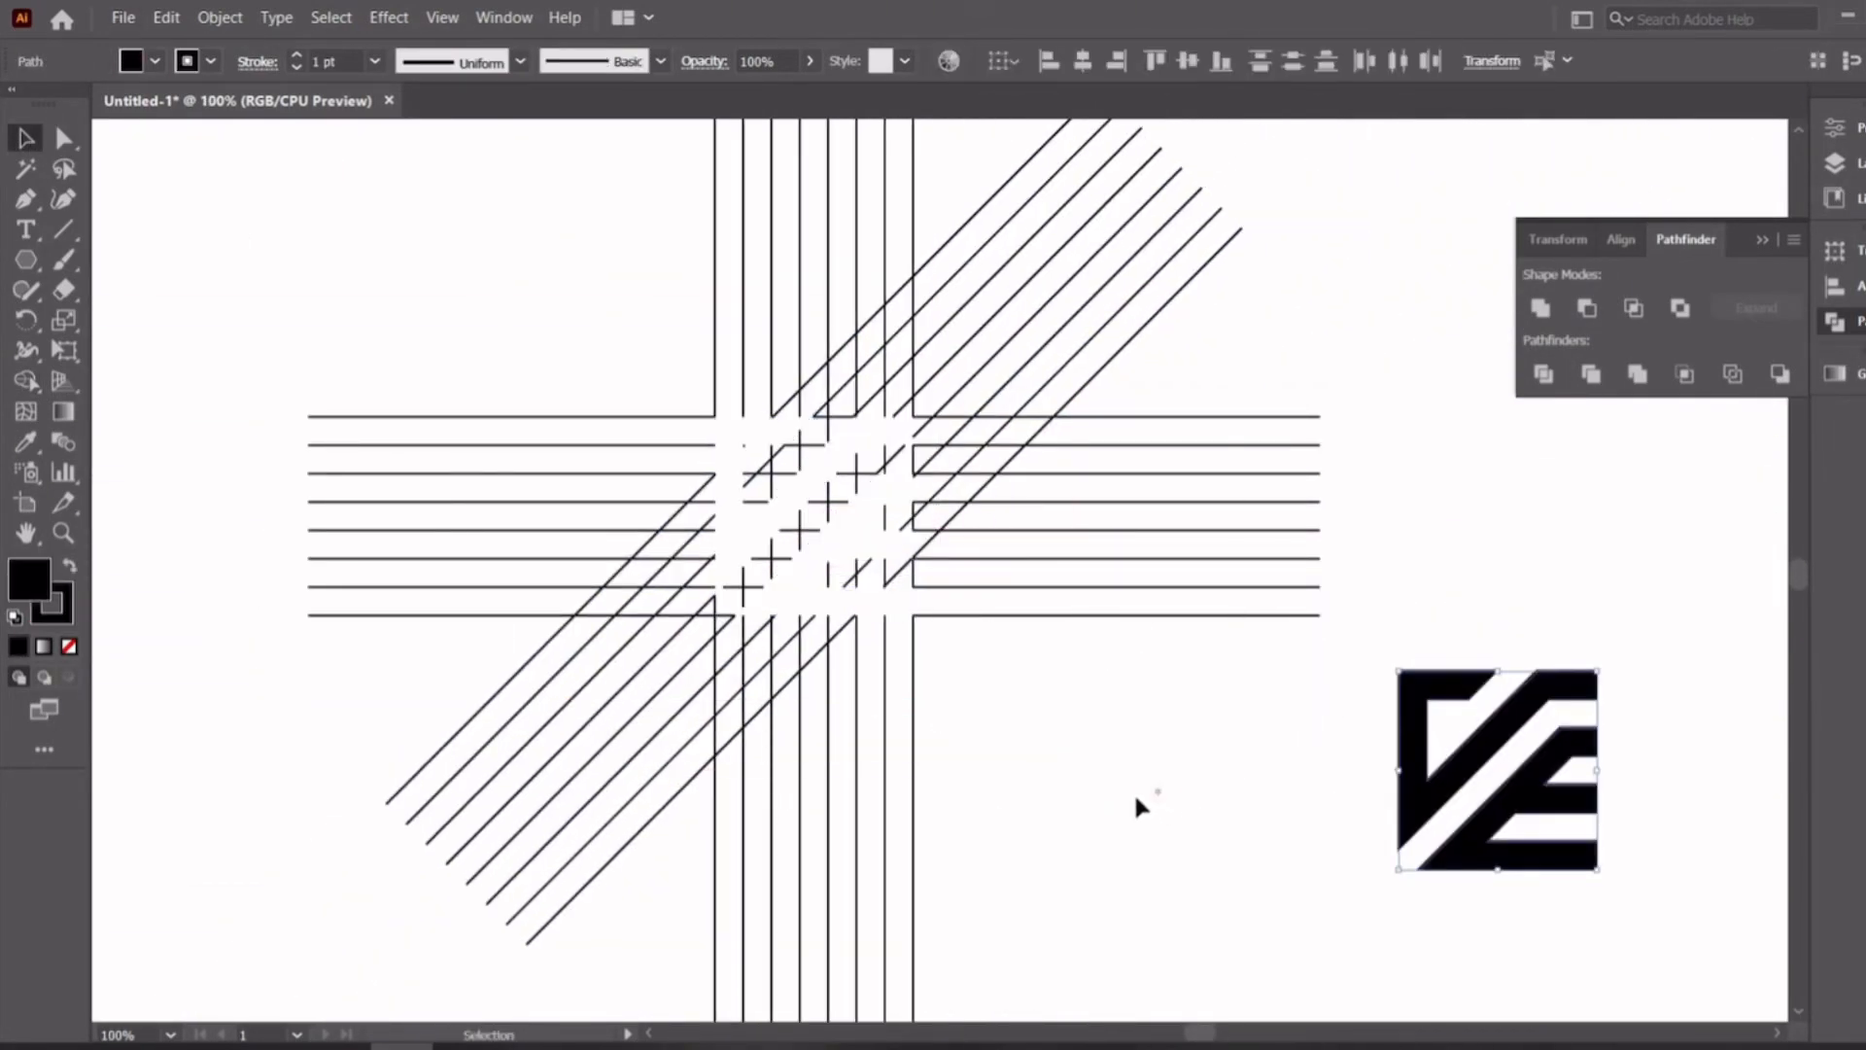
click(1133, 791)
Delete the leftover lines of the square grid
key(ctrl+minus)
key(ctrl+minus)
drag(1000, 824, 1006, 834)
key(Delete)
Group the V and E shapes of the square monogram and set their stroke weight to 5 pt
drag(1153, 591, 1357, 970)
scroll(1267, 805, up, 3)
drag(1437, 789, 1189, 658)
right_click(1156, 606)
click(1220, 286)
scroll(345, 60, up, 6)
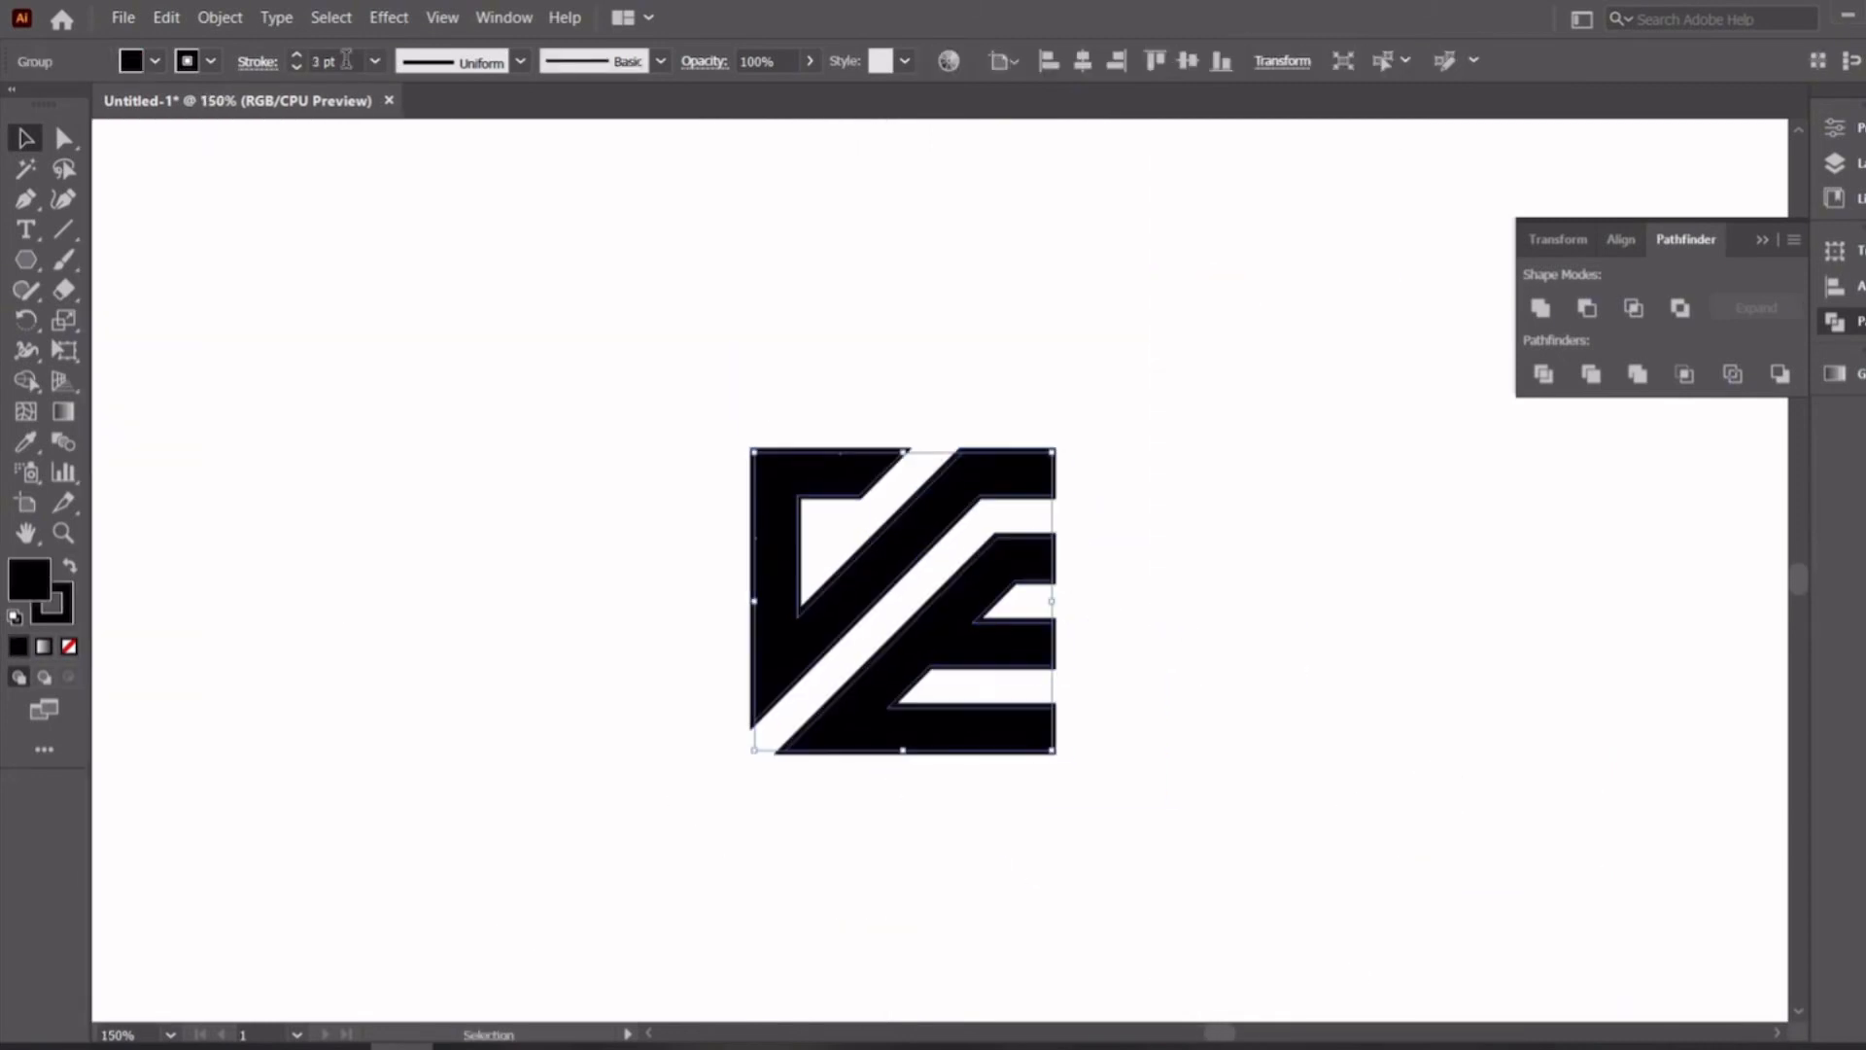
click(438, 356)
drag(666, 316, 813, 541)
scroll(344, 68, down, 2)
click(521, 506)
scroll(1011, 900, down, 5)
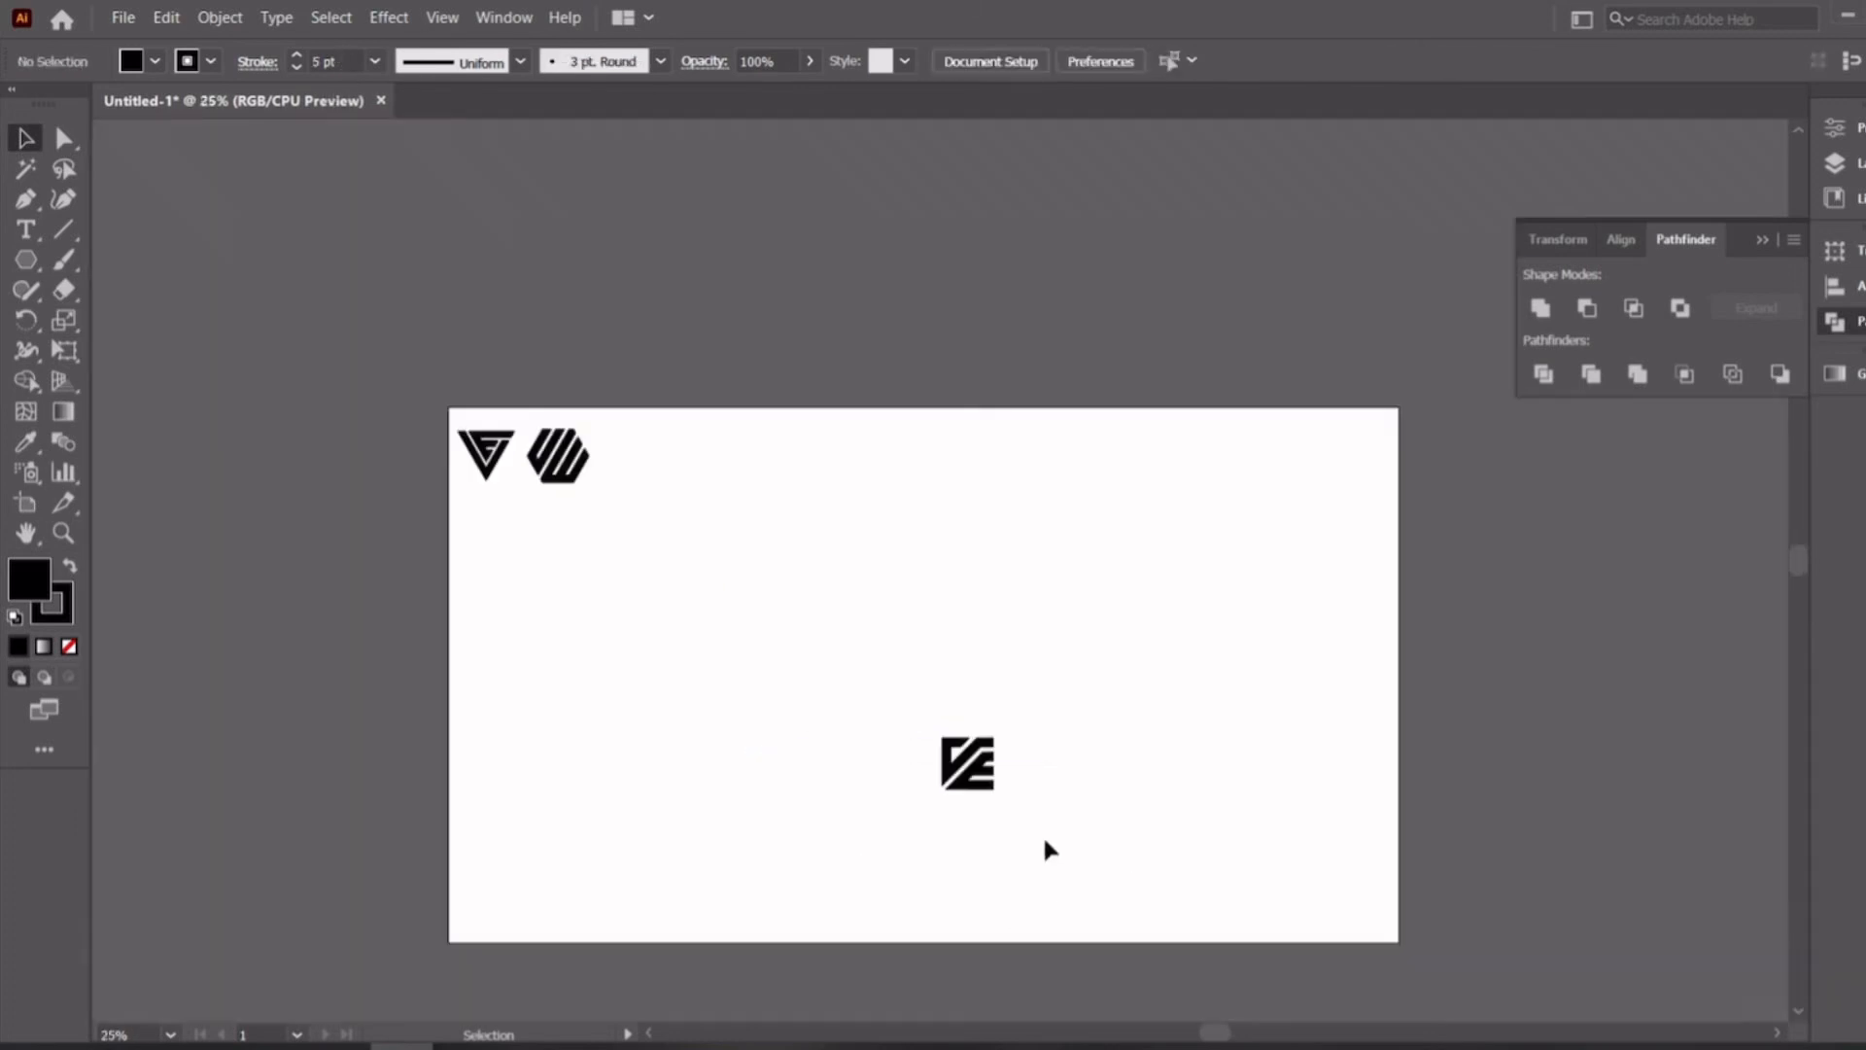
Expand the fill and stroke of the square V-E monogram and unite its shapes with Pathfinder
scroll(1042, 832, up, 4)
drag(648, 393, 1092, 691)
click(229, 22)
click(312, 275)
click(895, 679)
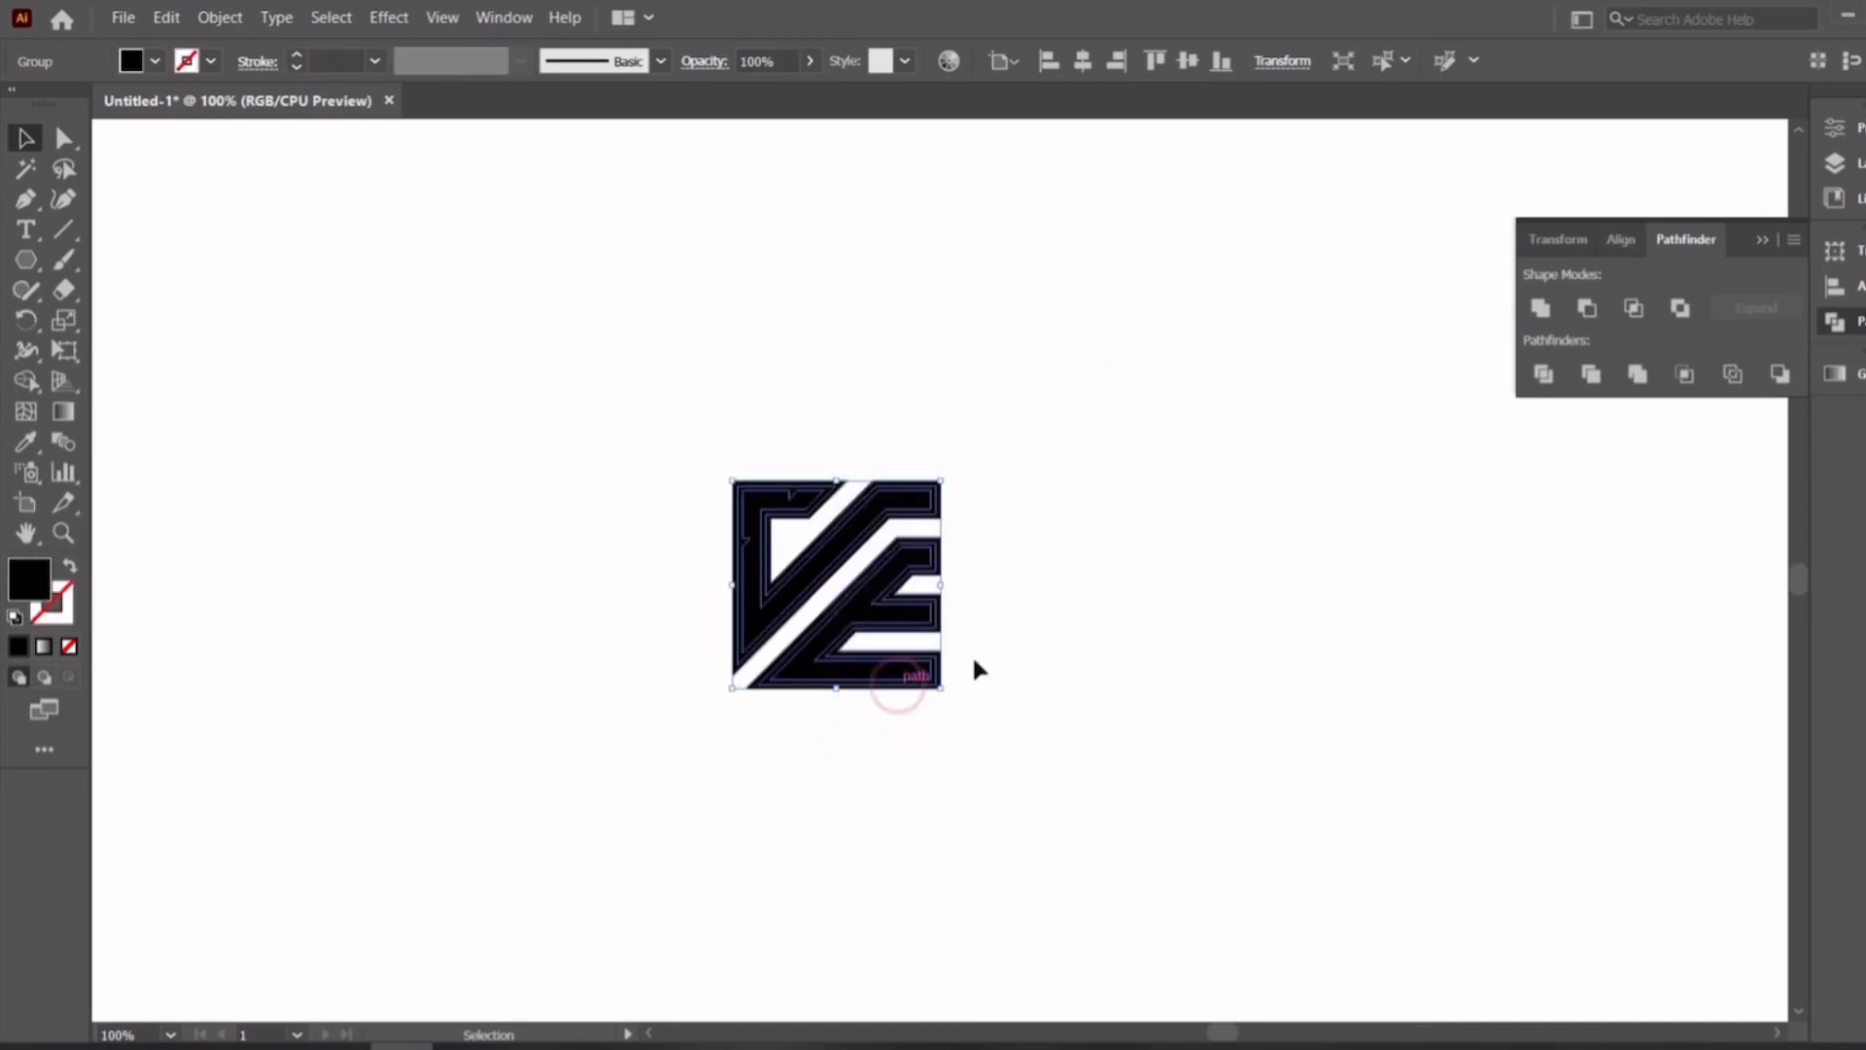
click(1539, 309)
Move the square V-E monogram up beside the hexagonal logo in the artboard's top row
scroll(1312, 651, down, 3)
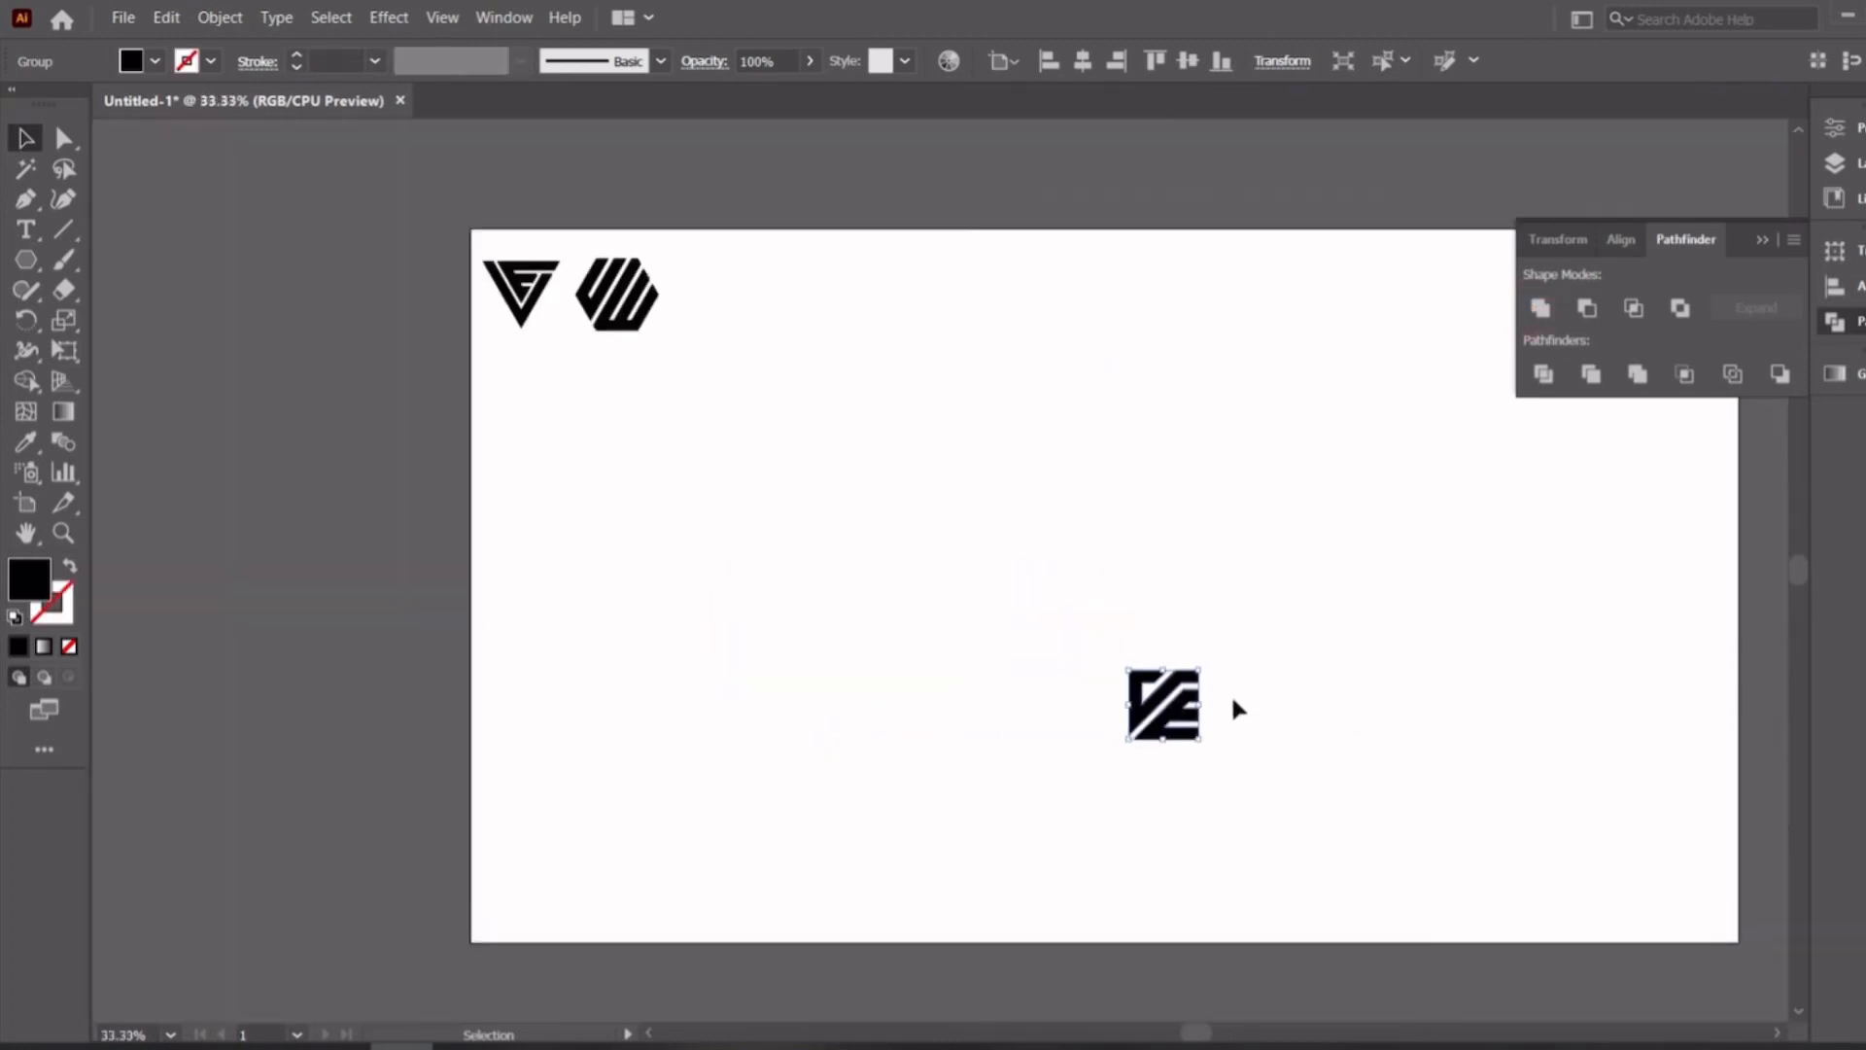
drag(723, 299, 717, 299)
click(1180, 469)
Draw a large circle and a small circle to its upper right, both unfilled with a black outline
scroll(1487, 569, up, 1)
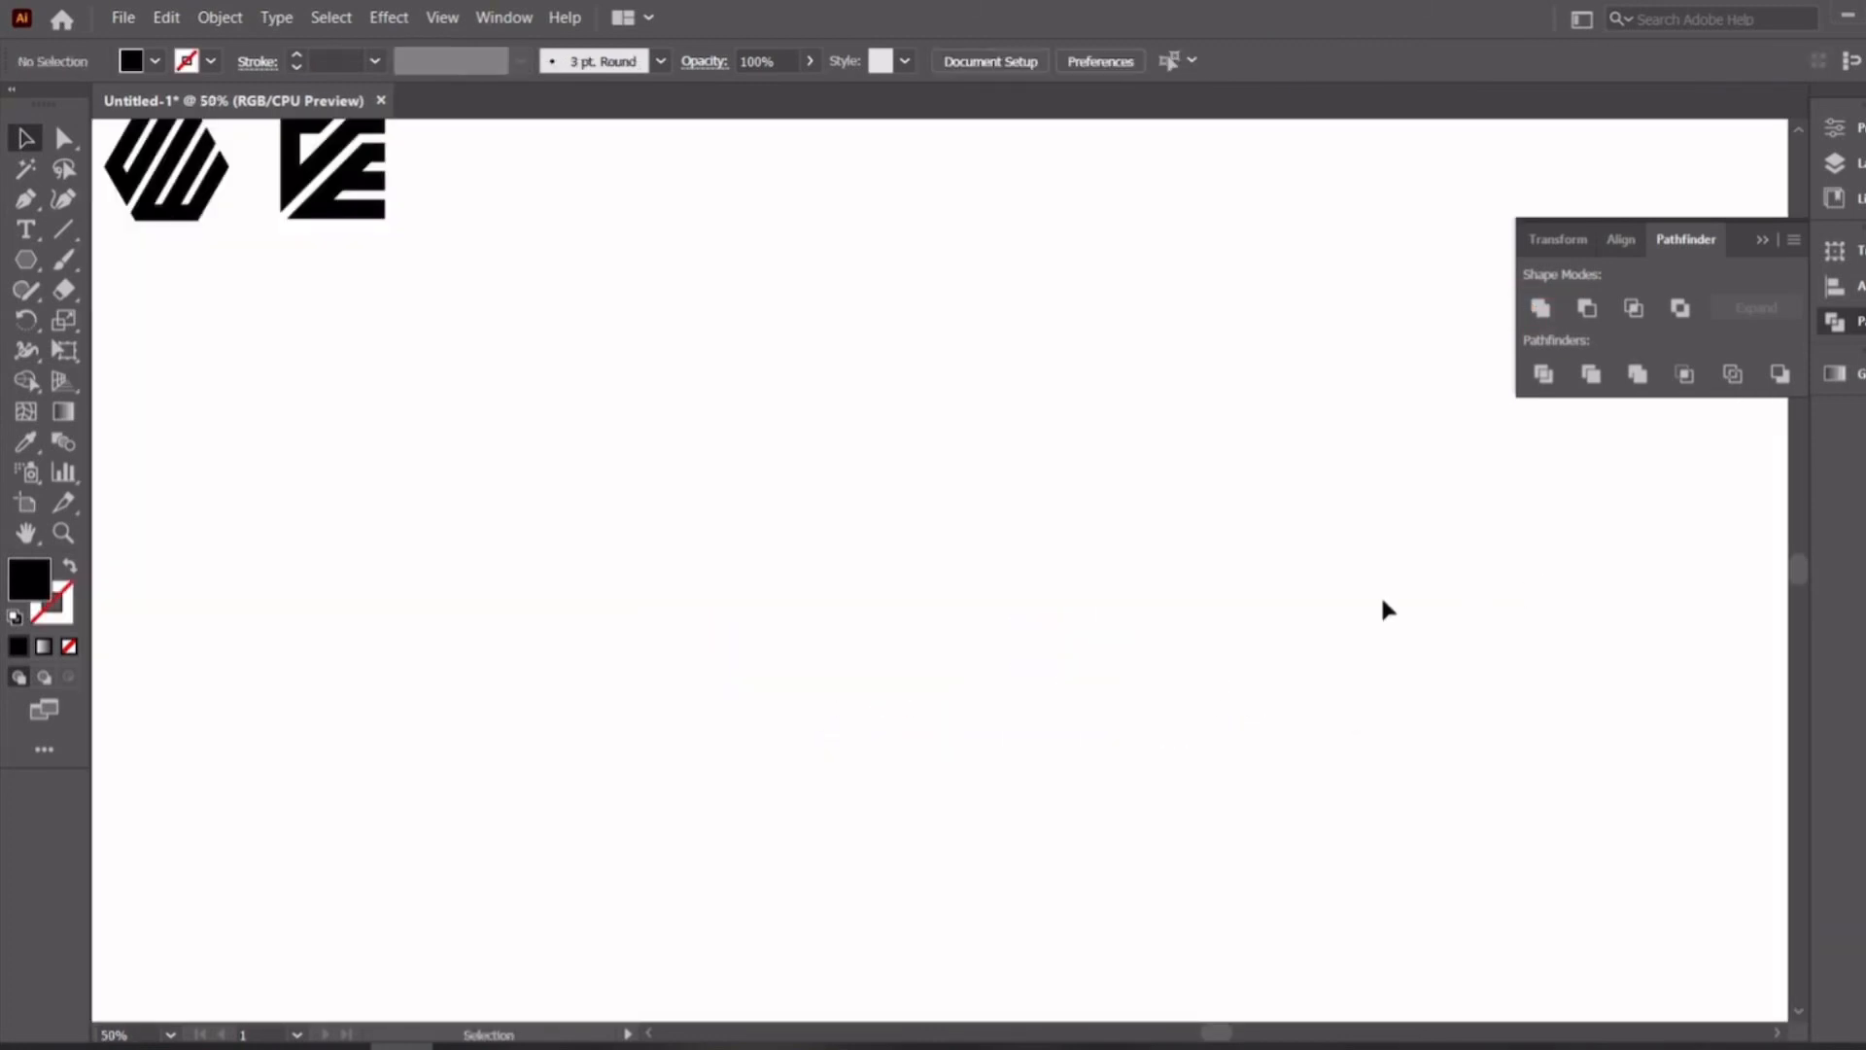
click(1761, 240)
drag(37, 259, 129, 318)
drag(485, 513, 715, 744)
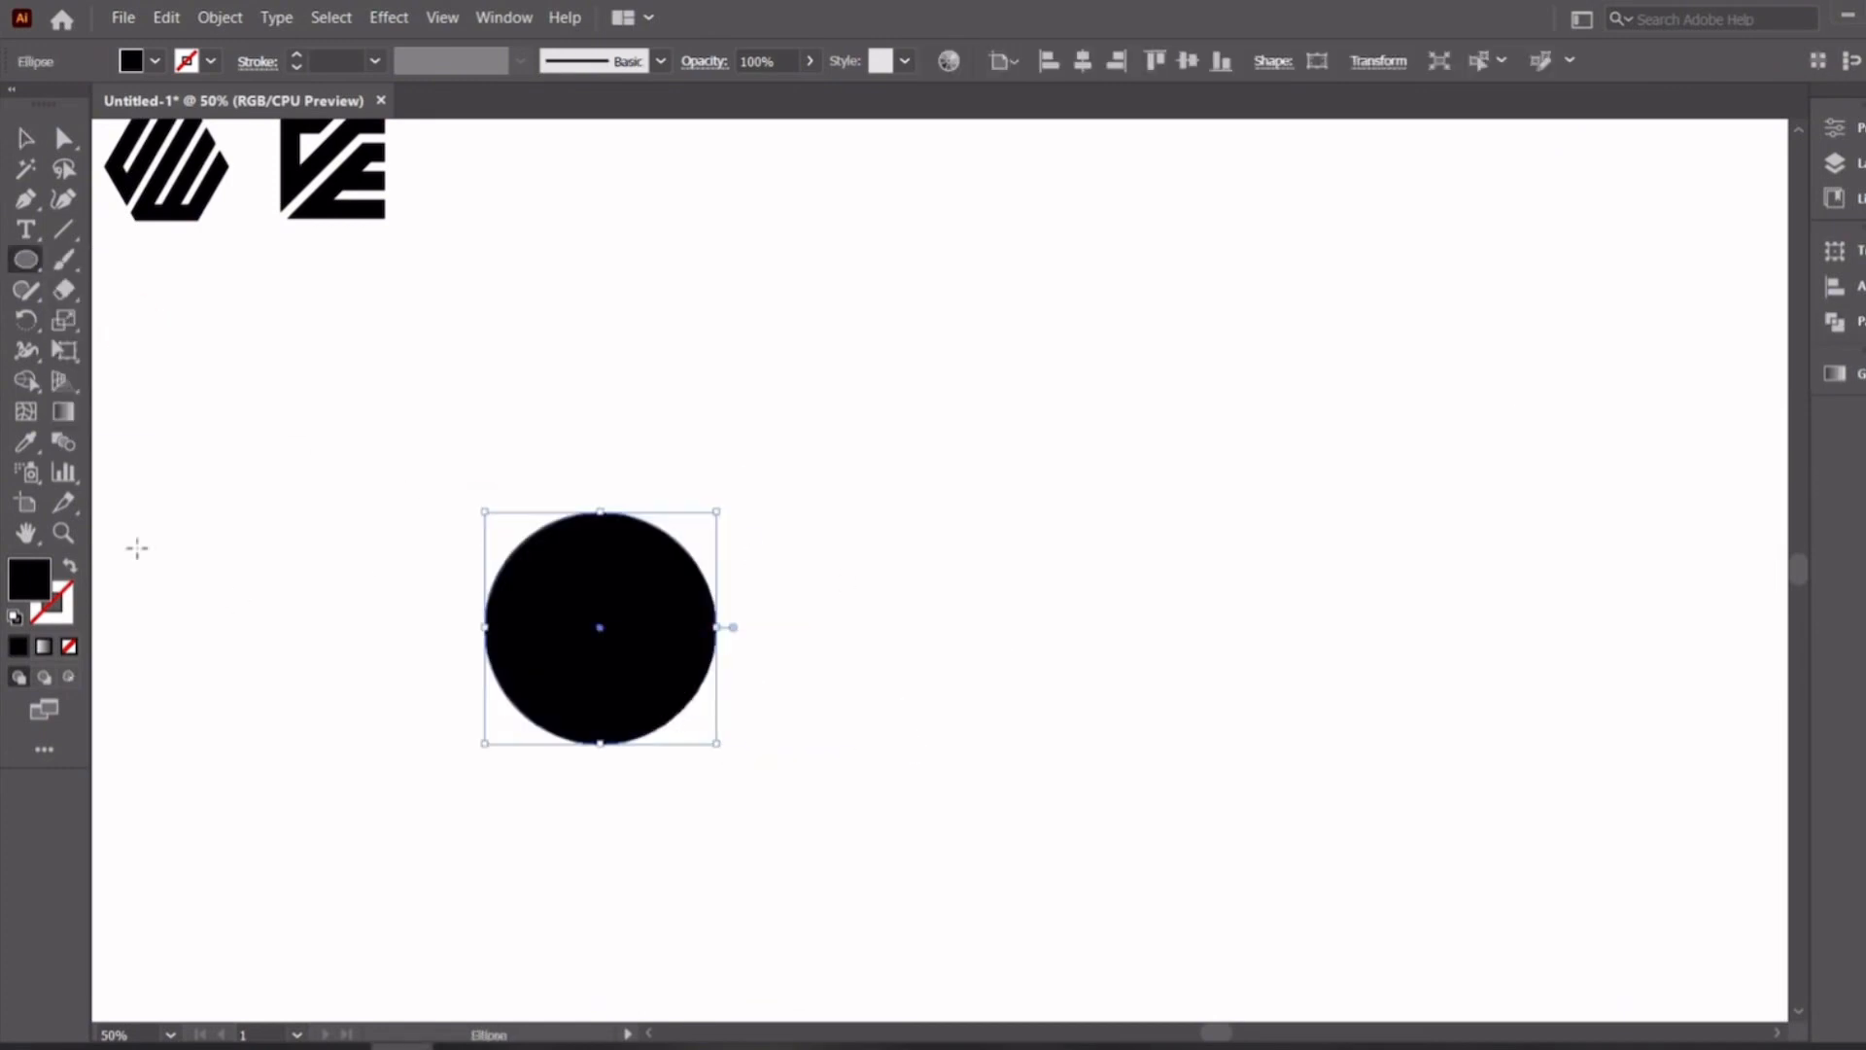
click(70, 566)
drag(805, 507, 873, 578)
Select the large and small circles together and make a blend between them
click(27, 139)
click(376, 335)
drag(383, 375, 645, 653)
scroll(645, 653, up, 2)
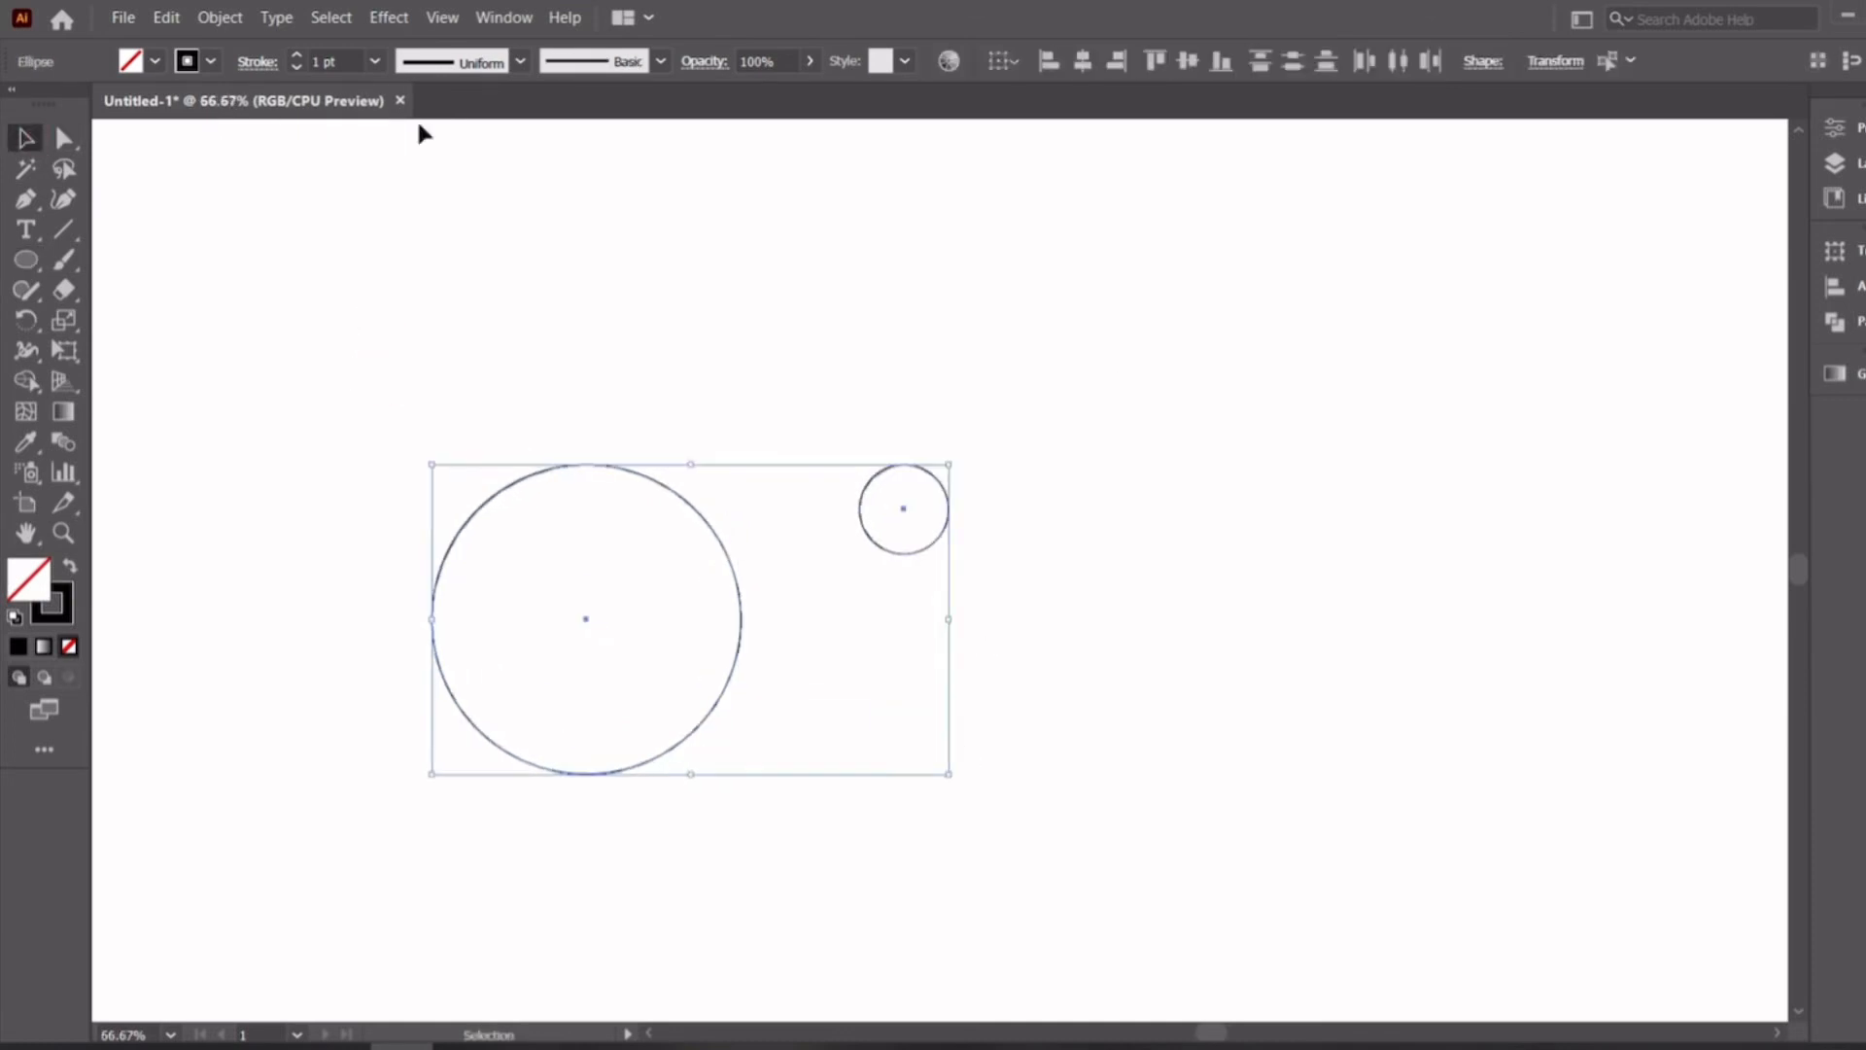
click(237, 11)
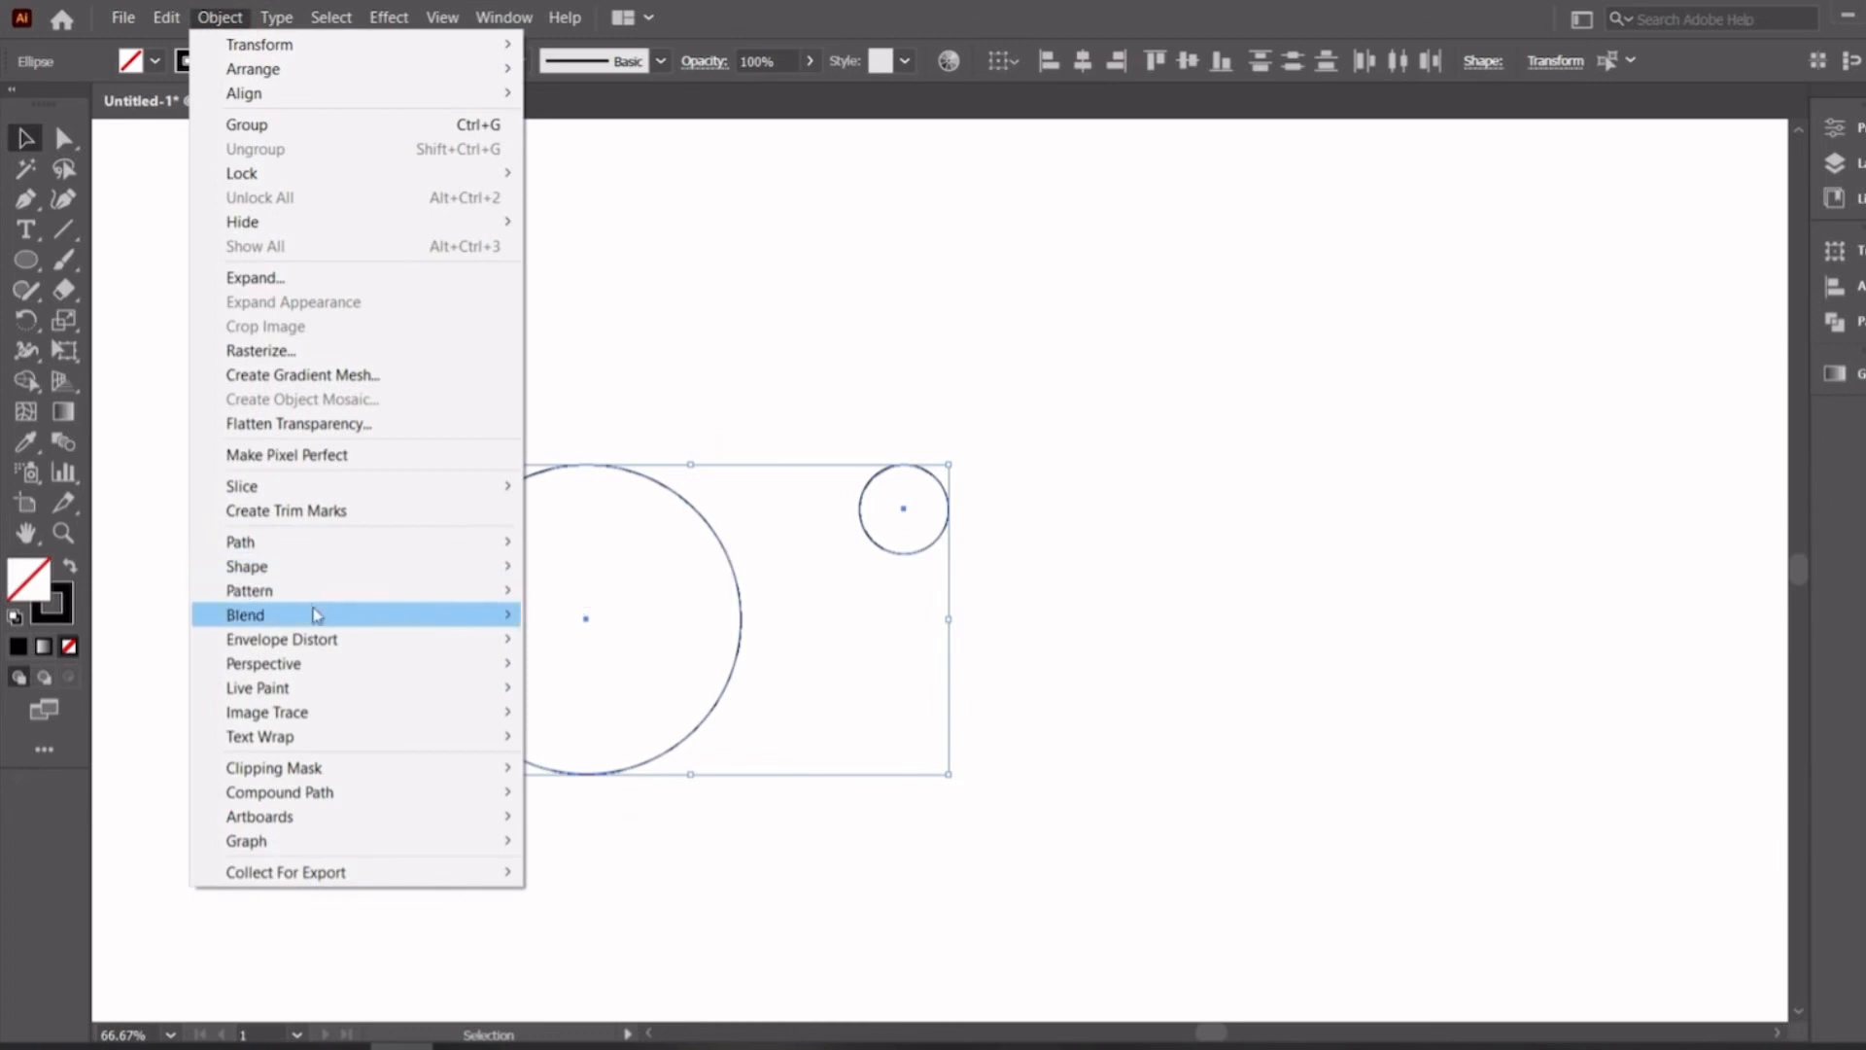
mouse_move(316, 614)
click(637, 620)
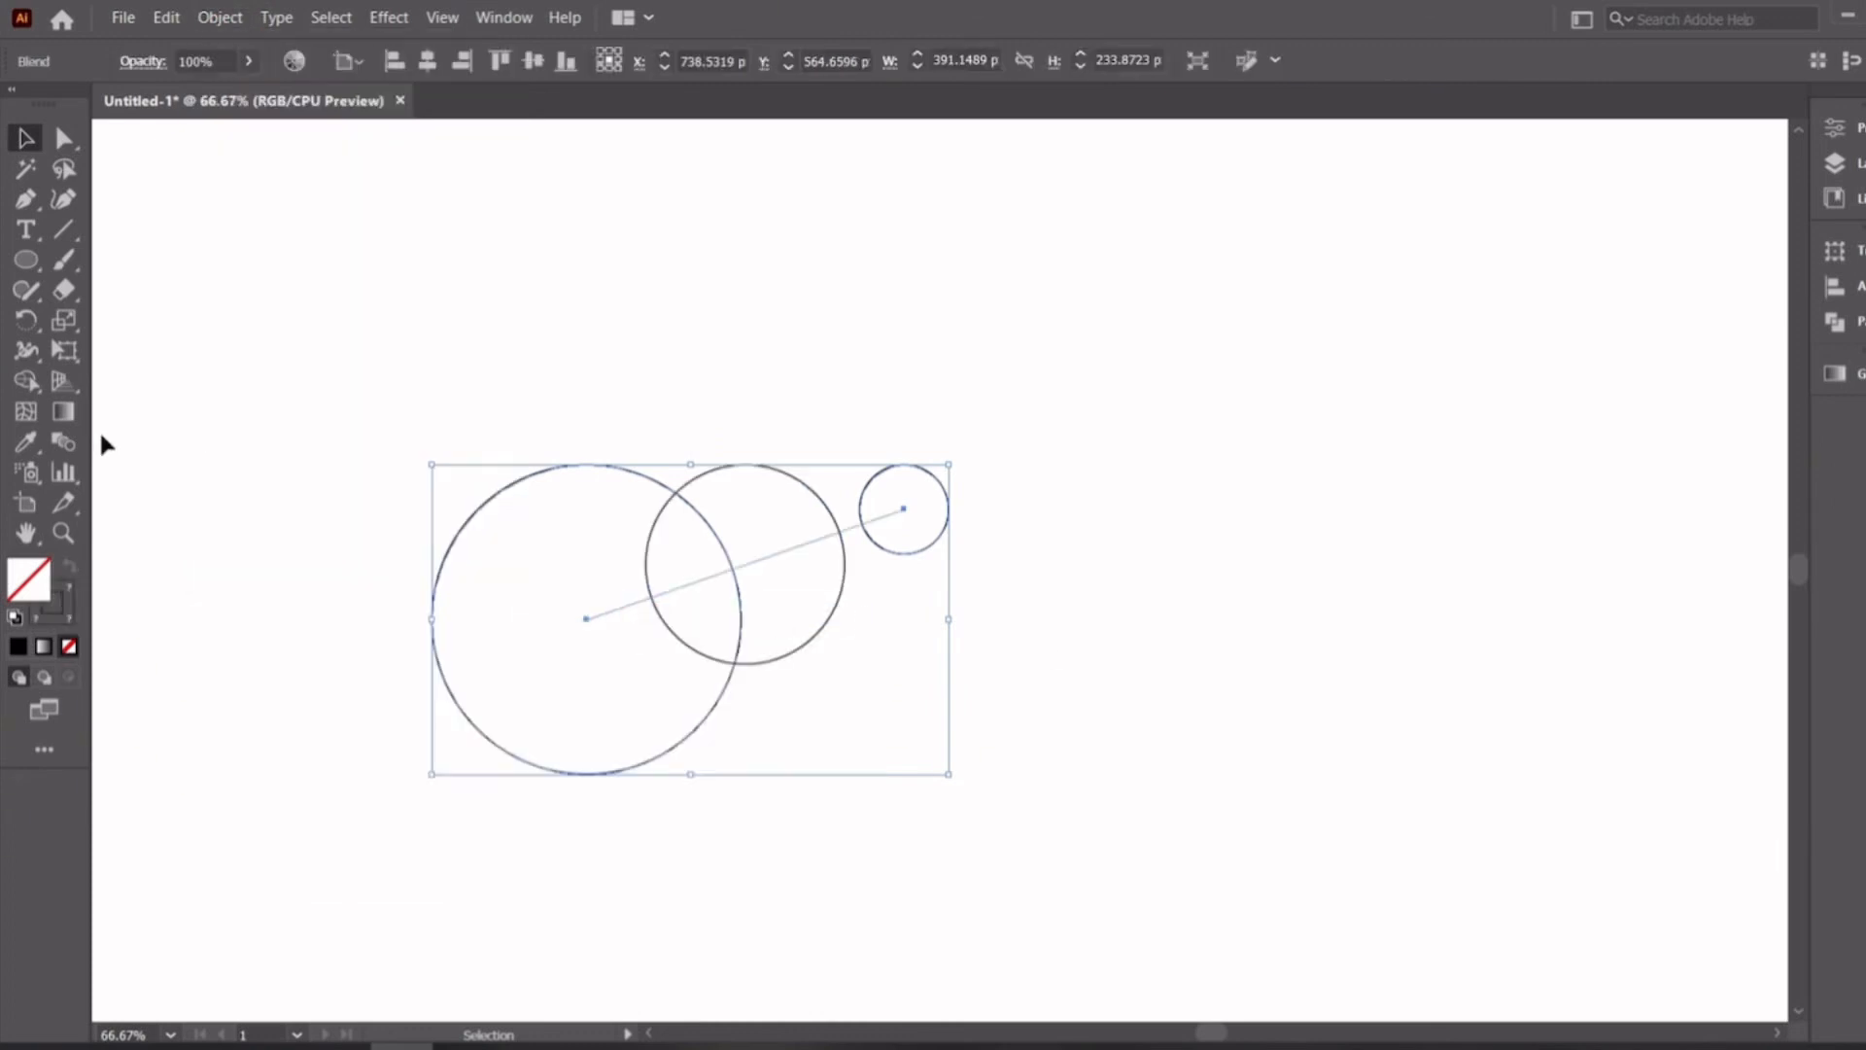
Set the blend spacing to Specified Steps with 4 steps
double_click(61, 443)
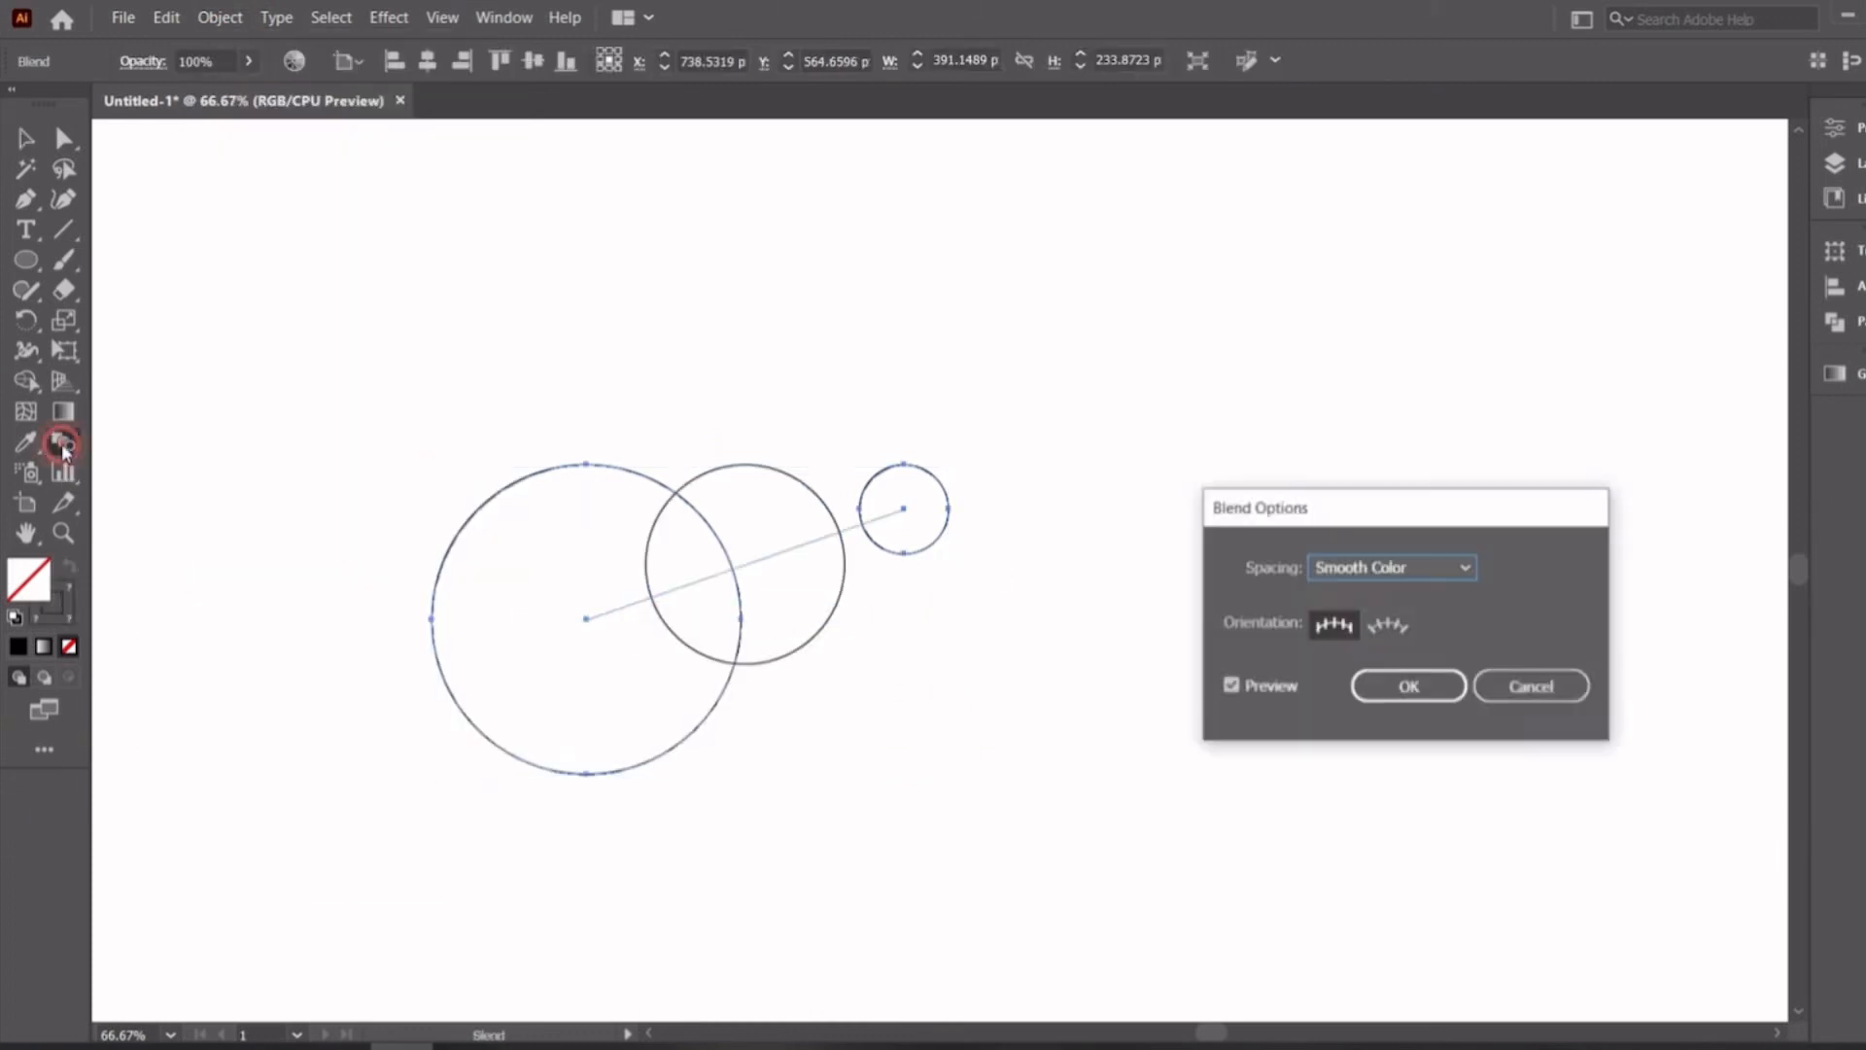
click(1409, 566)
click(1416, 627)
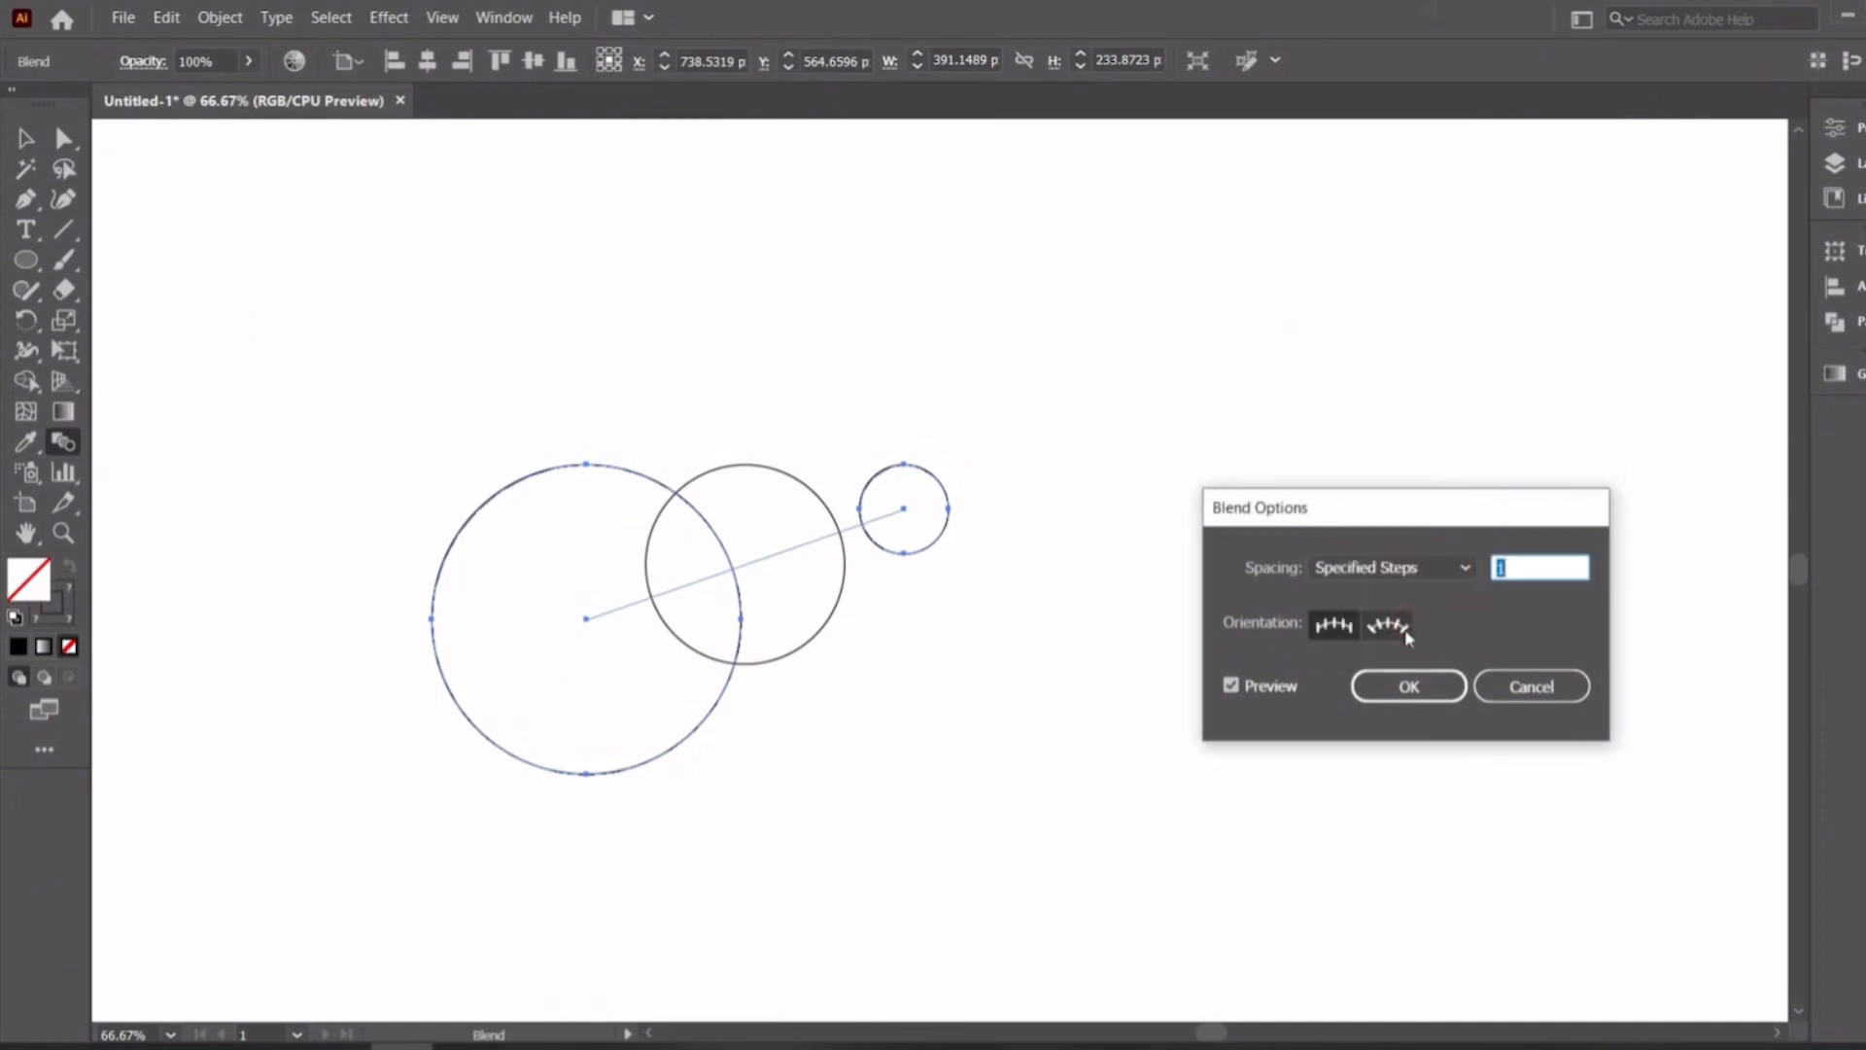
key(Up)
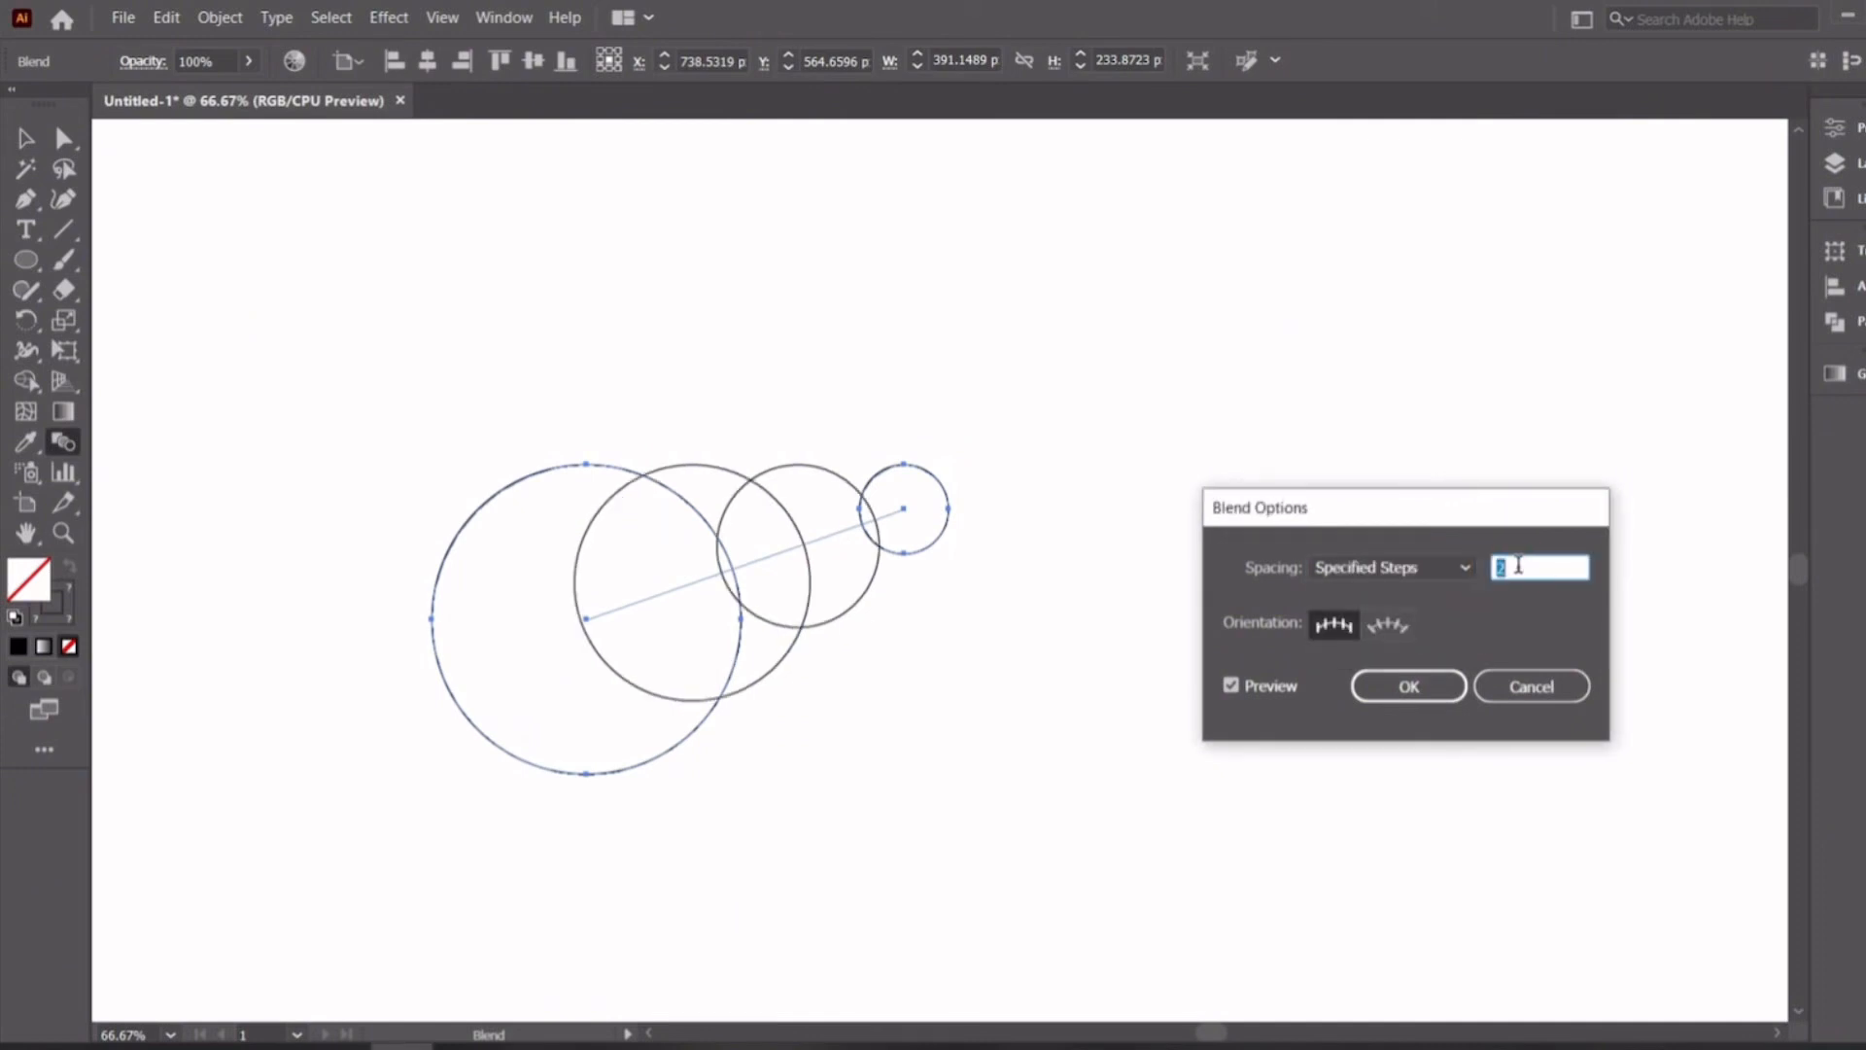
key(Up)
key(Up)
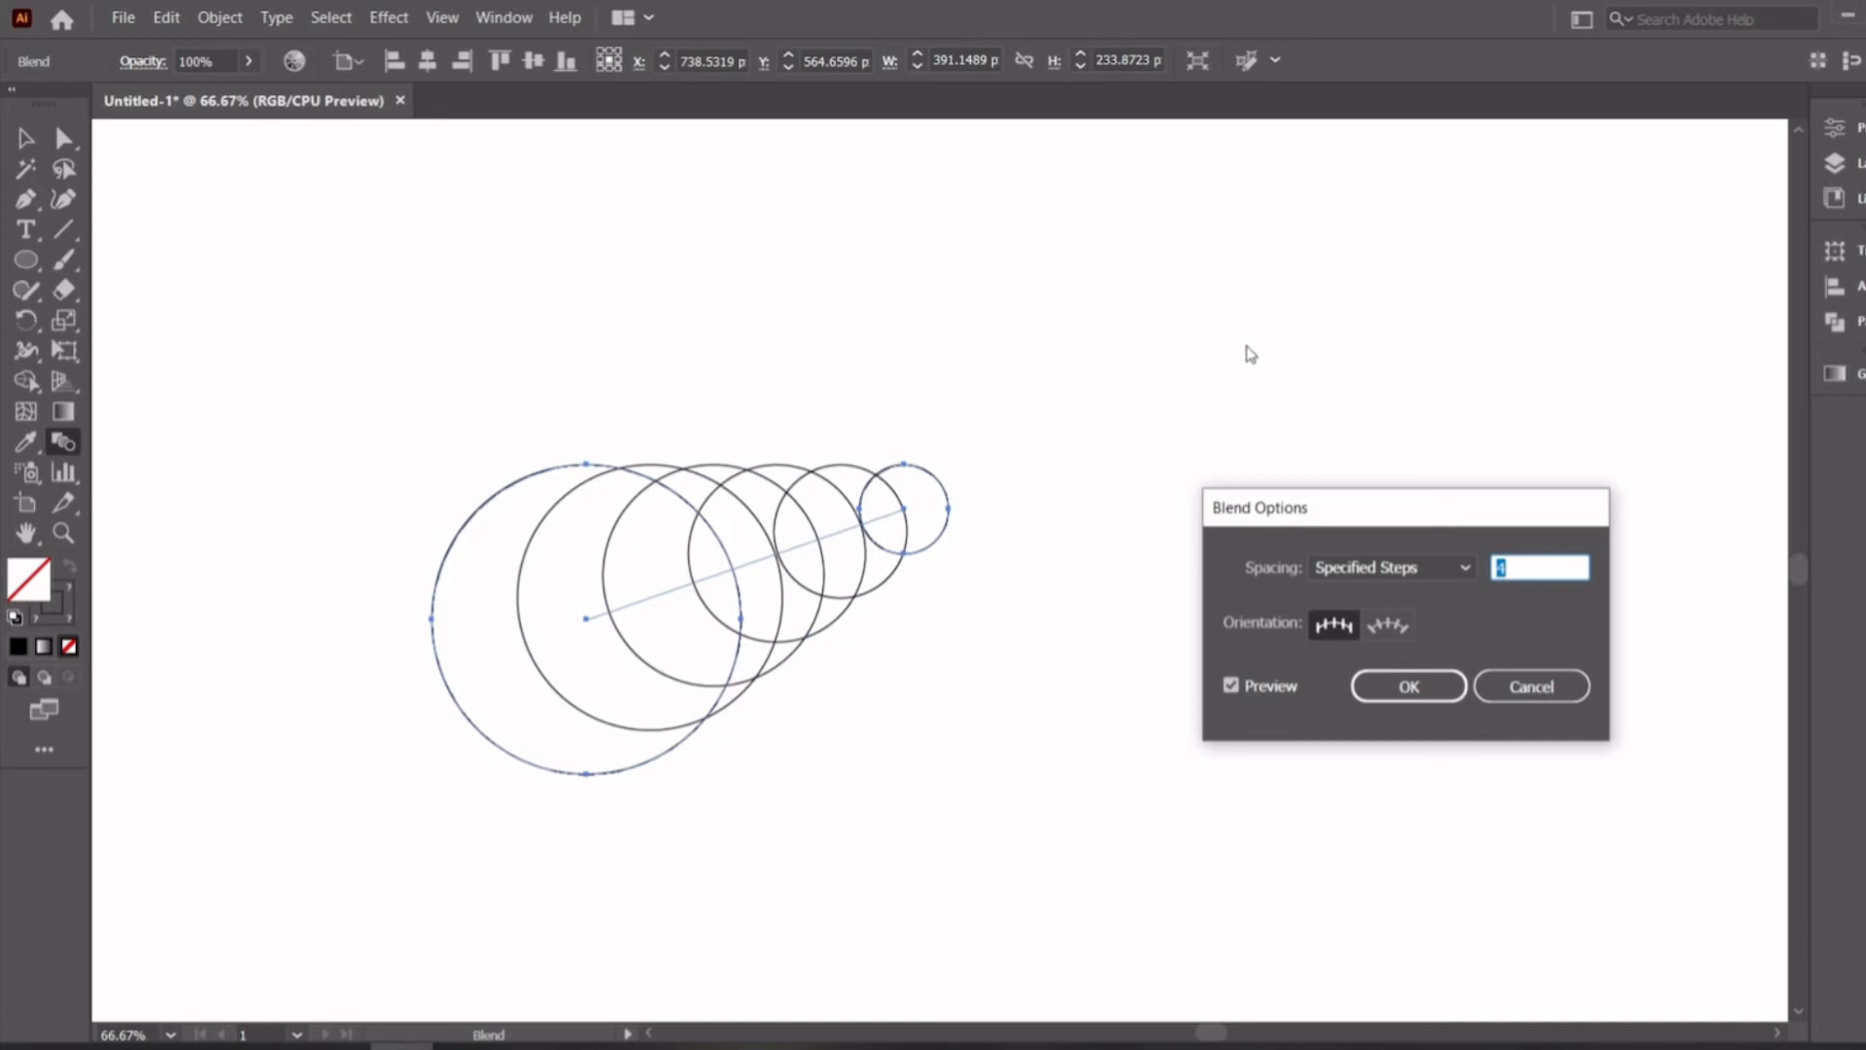
click(1451, 696)
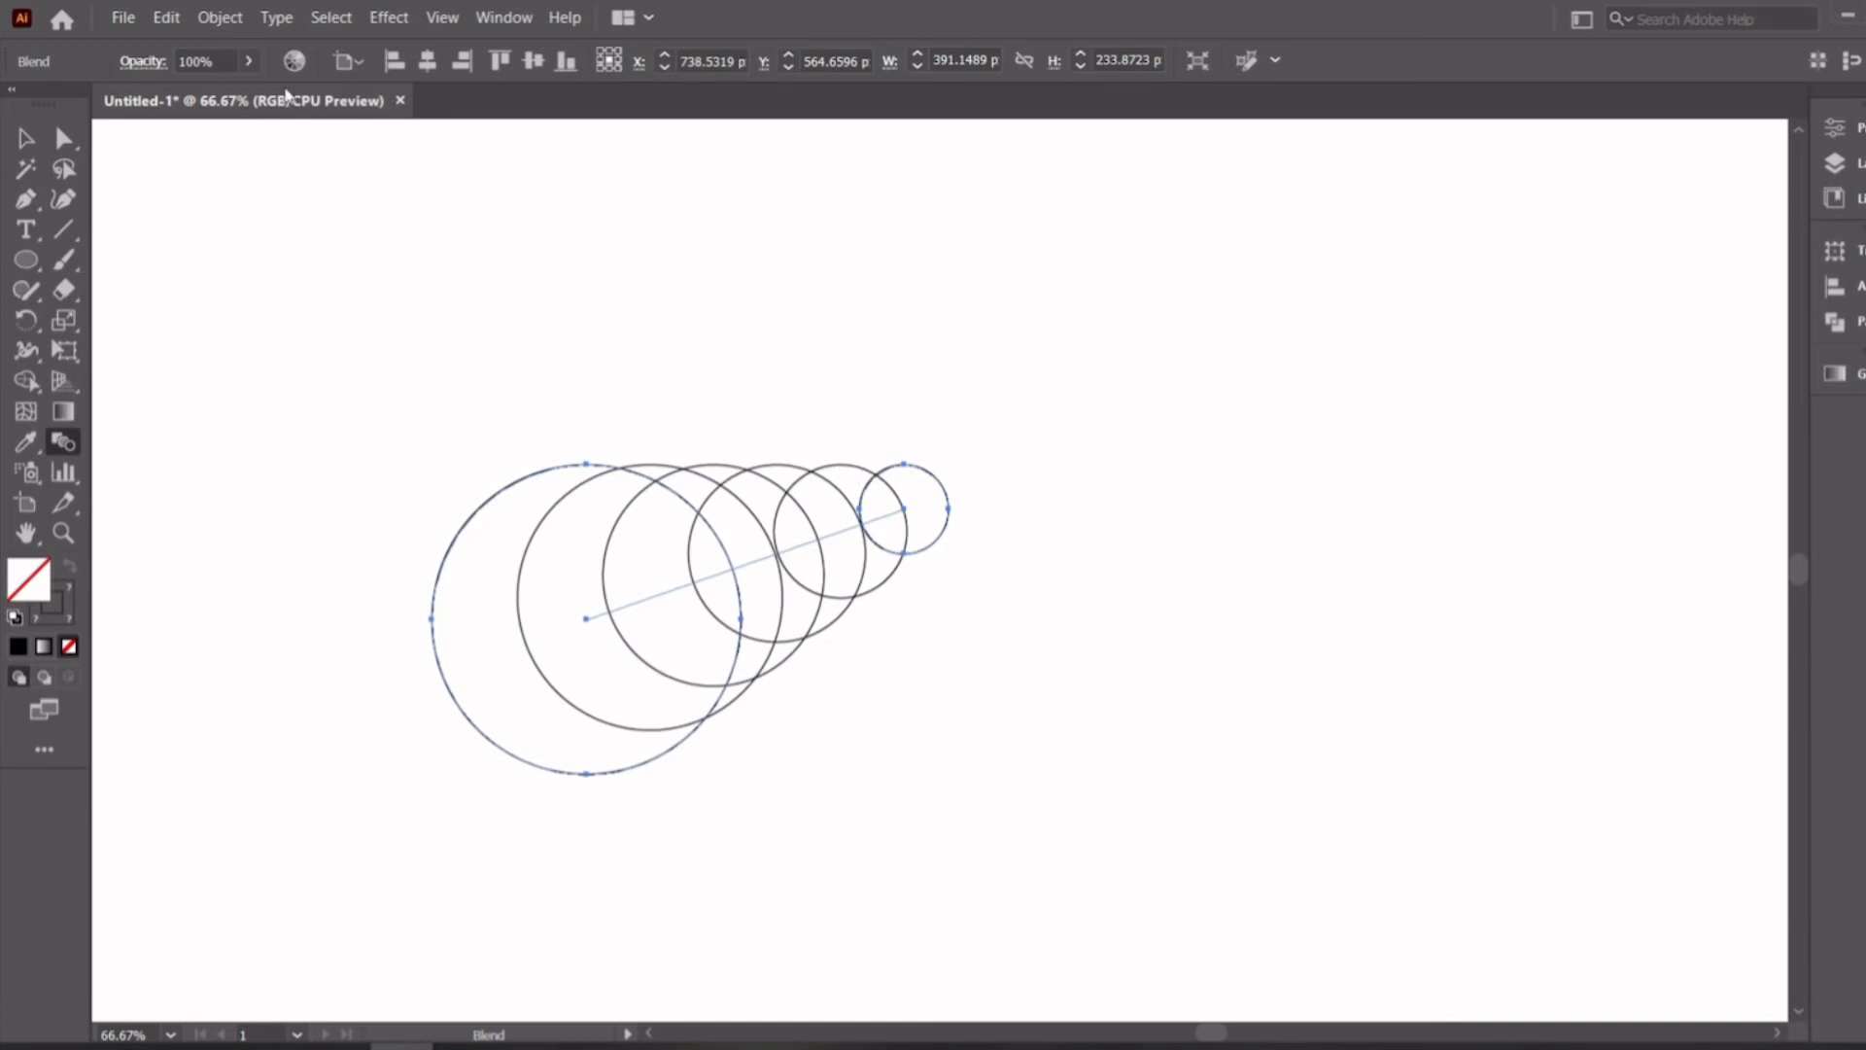
Expand the circle blend and ungroup it into separate circles
click(223, 17)
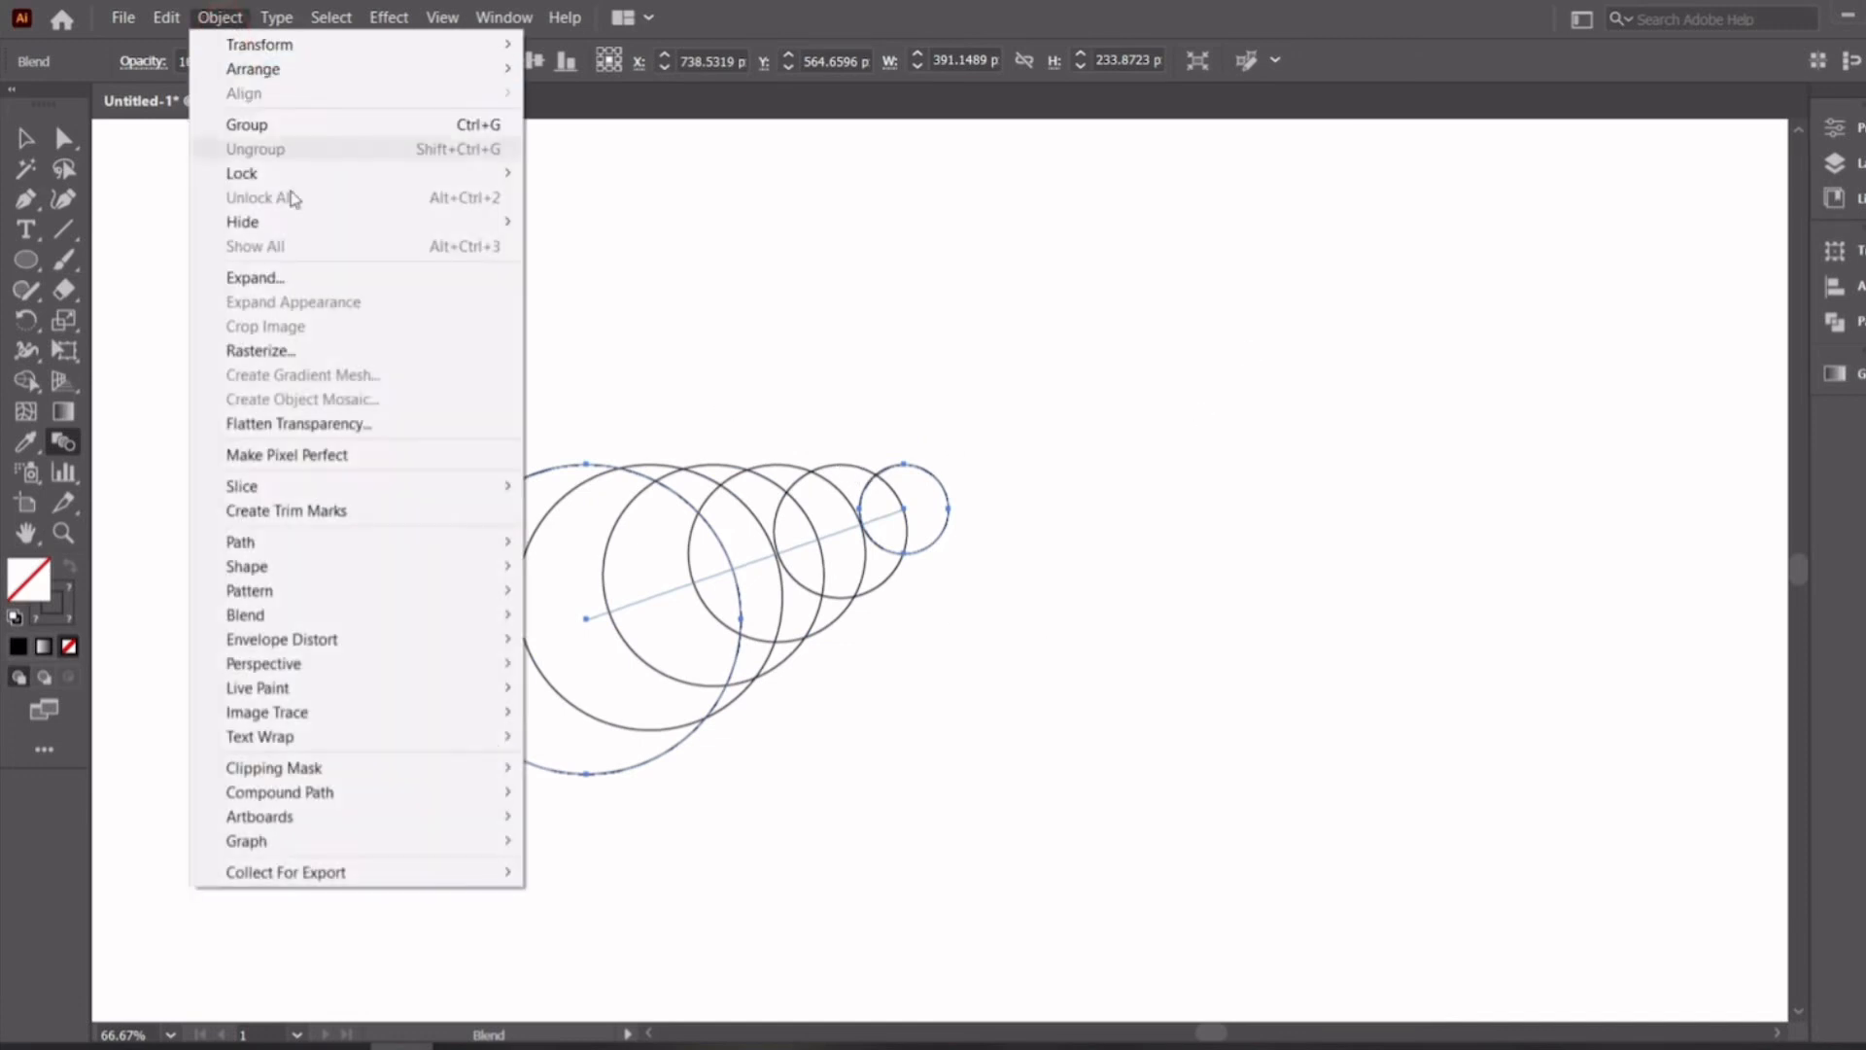
click(250, 279)
click(909, 679)
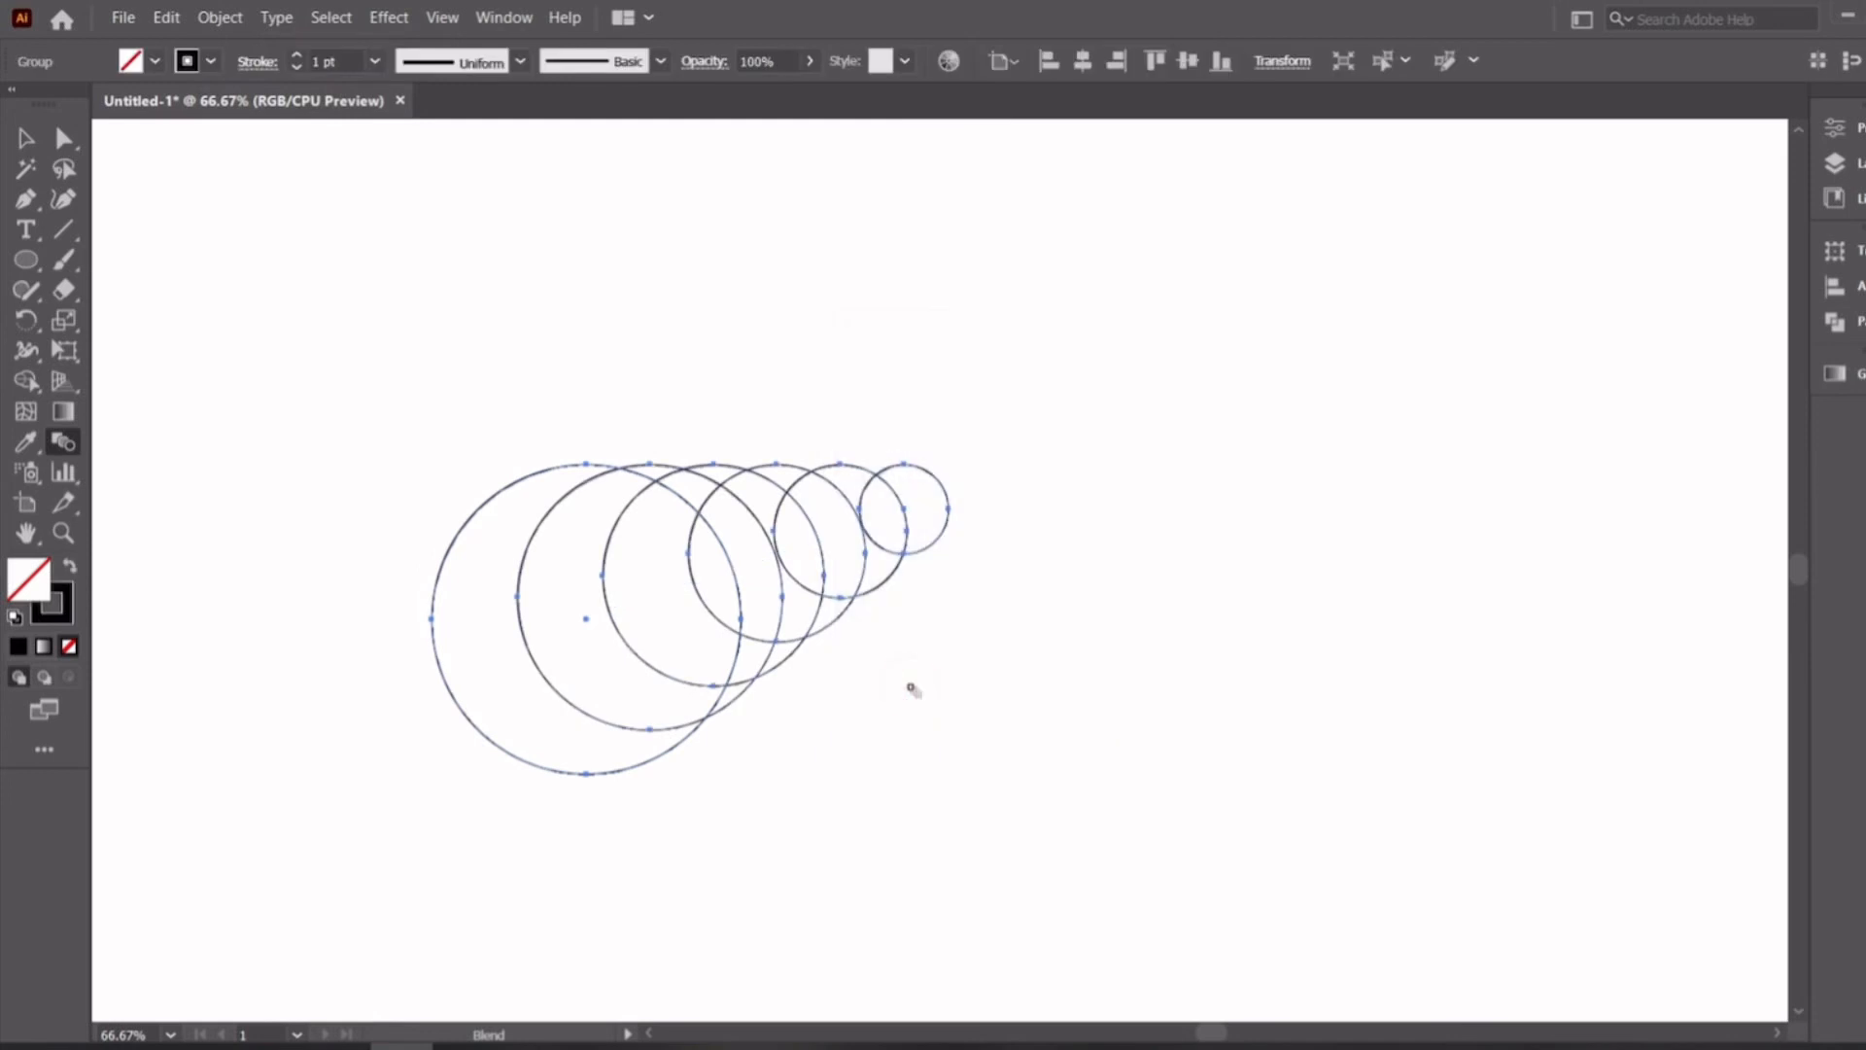
right_click(875, 358)
click(993, 540)
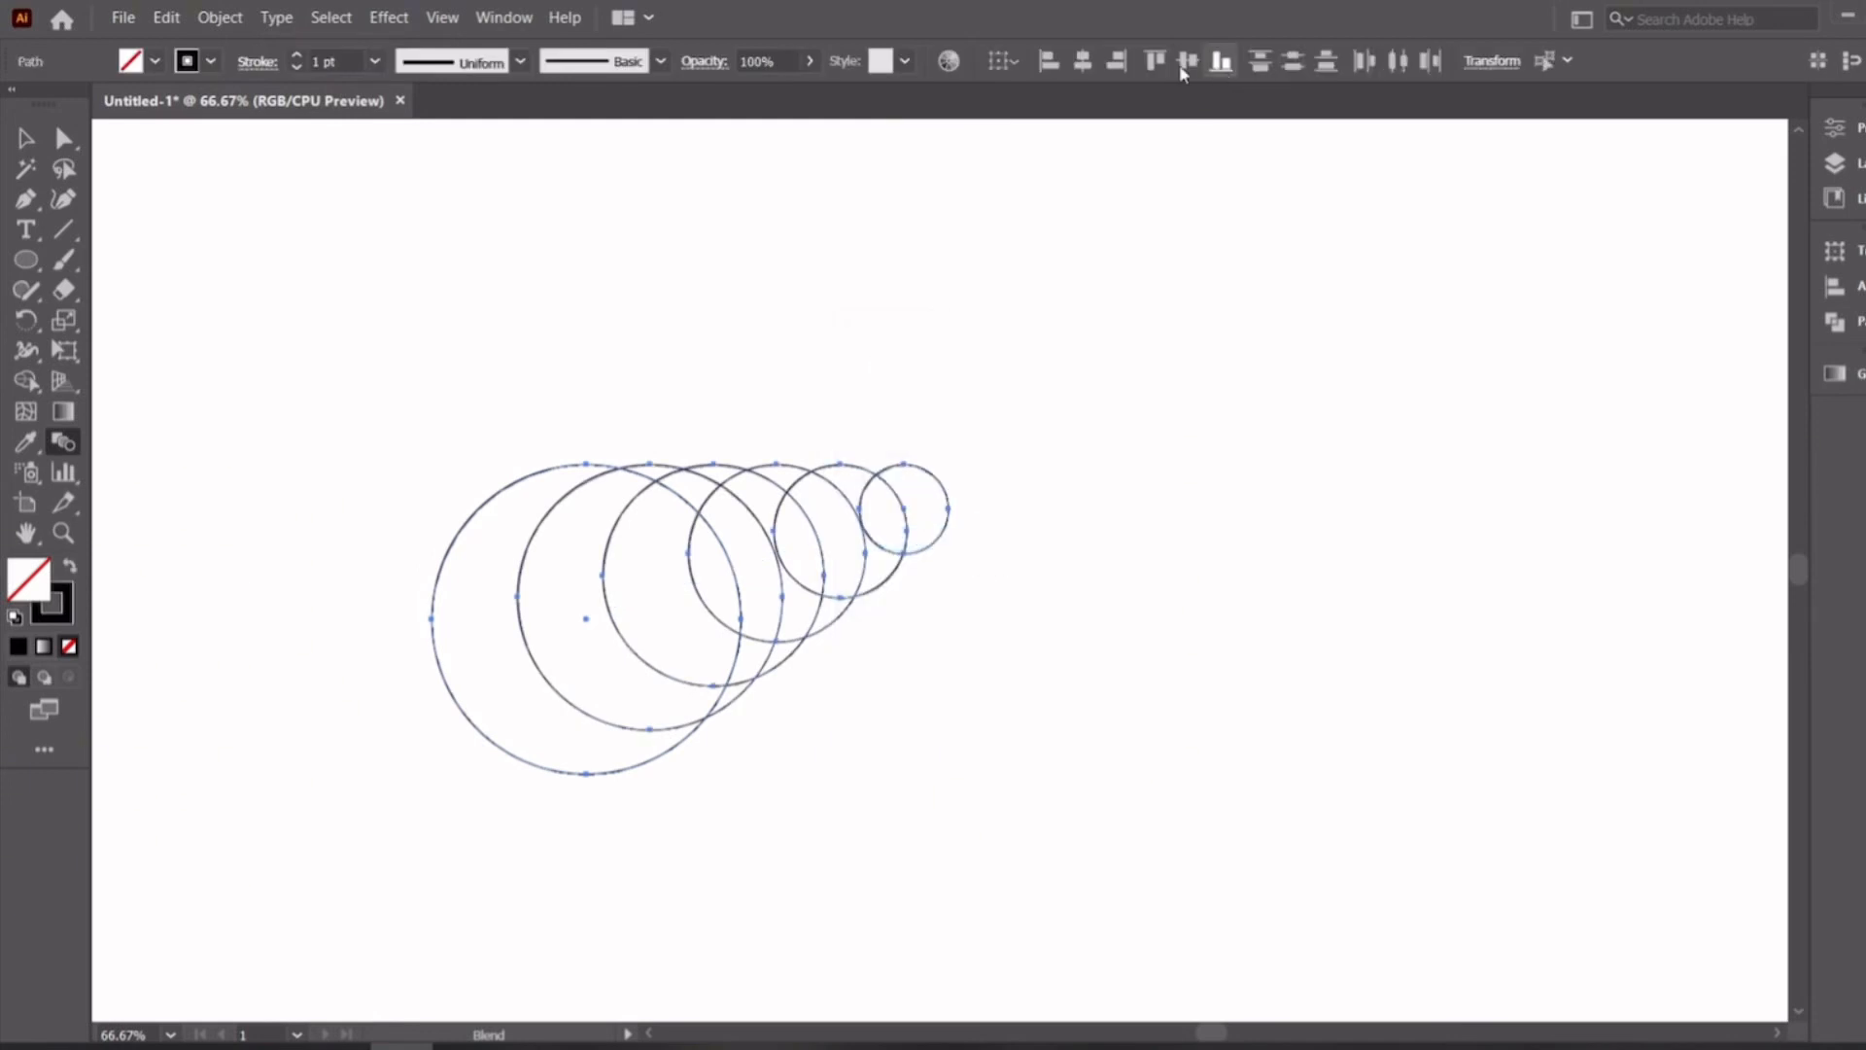
Align the circles' centres horizontally and vertically and group them as one concentric set
click(1084, 62)
click(1195, 62)
right_click(914, 457)
click(992, 575)
Duplicate the concentric circle set sideways so that each outer circle passes through the other set's centre
click(32, 138)
click(343, 303)
scroll(785, 583, up, 1)
scroll(785, 583, up, 1)
drag(525, 373, 1029, 799)
drag(789, 623, 1021, 616)
click(1351, 778)
scroll(1227, 821, down, 1)
Group the two overlapping circle sets and duplicate the pair upward so that the copies overlap
key(ctrl+a)
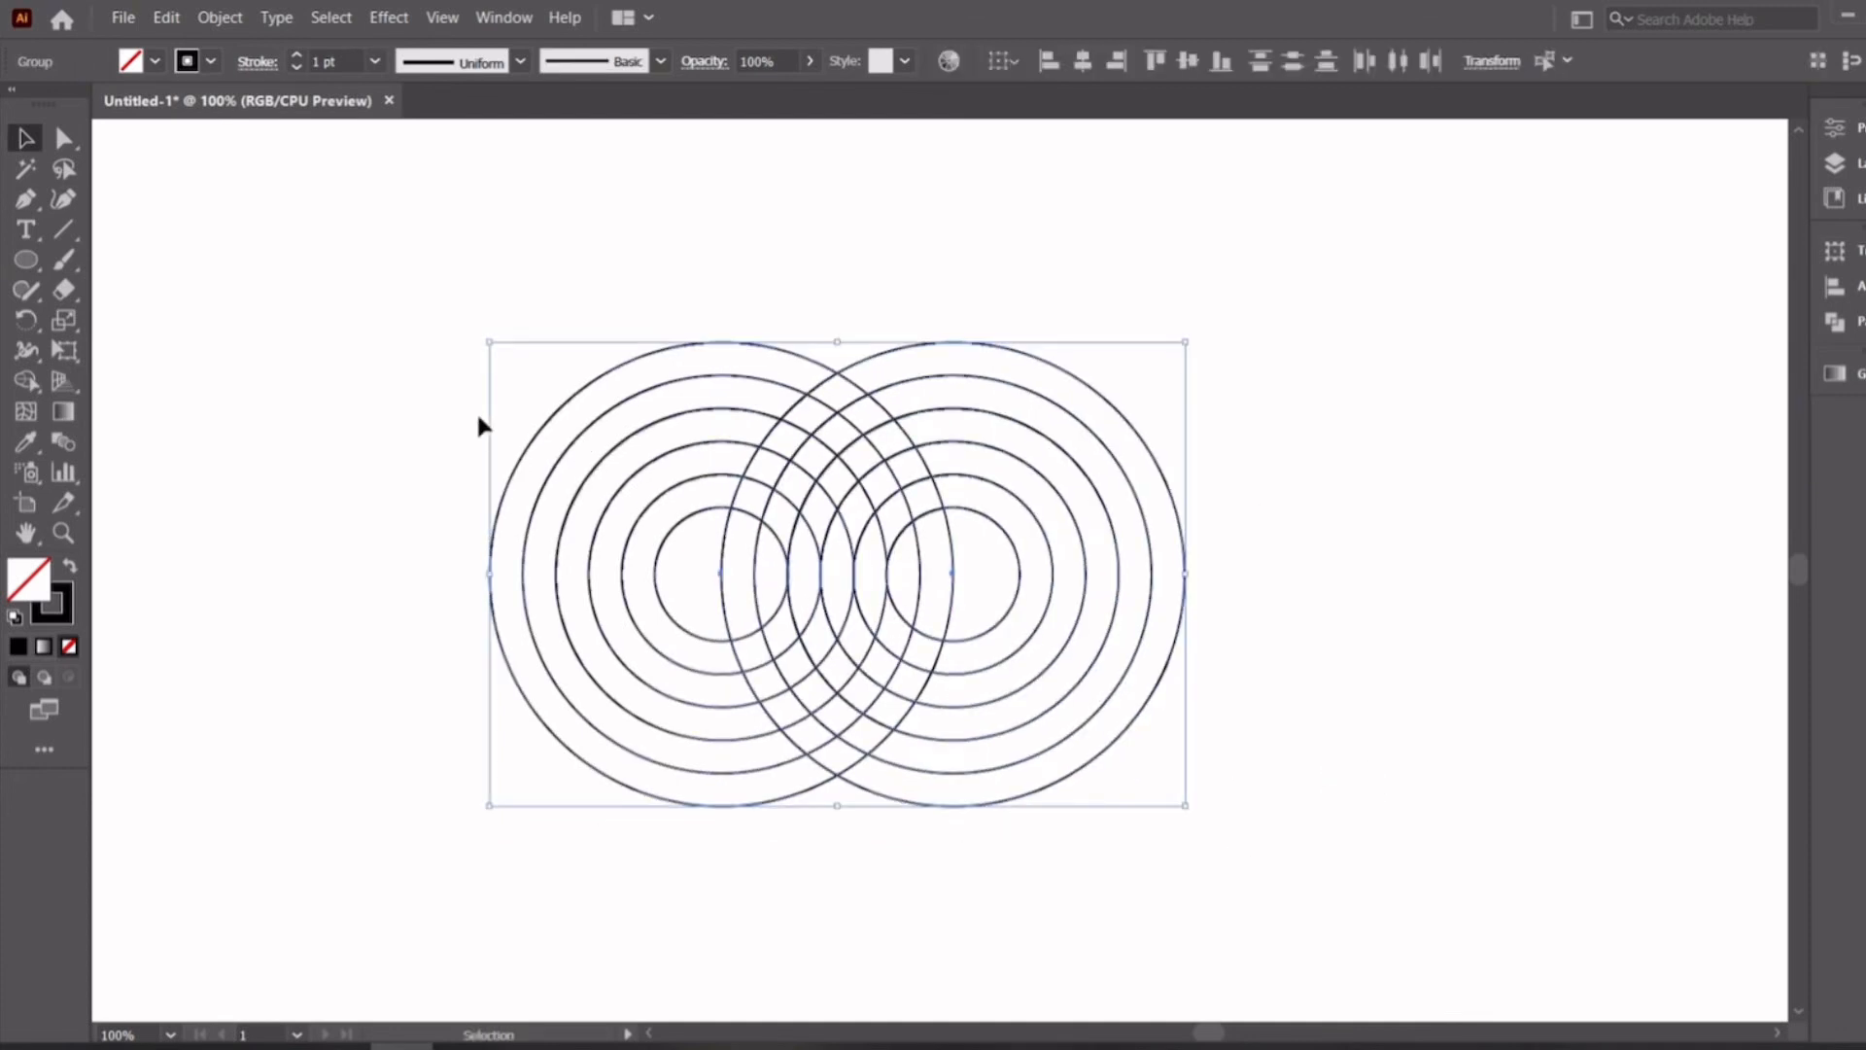
right_click(1228, 495)
click(1254, 608)
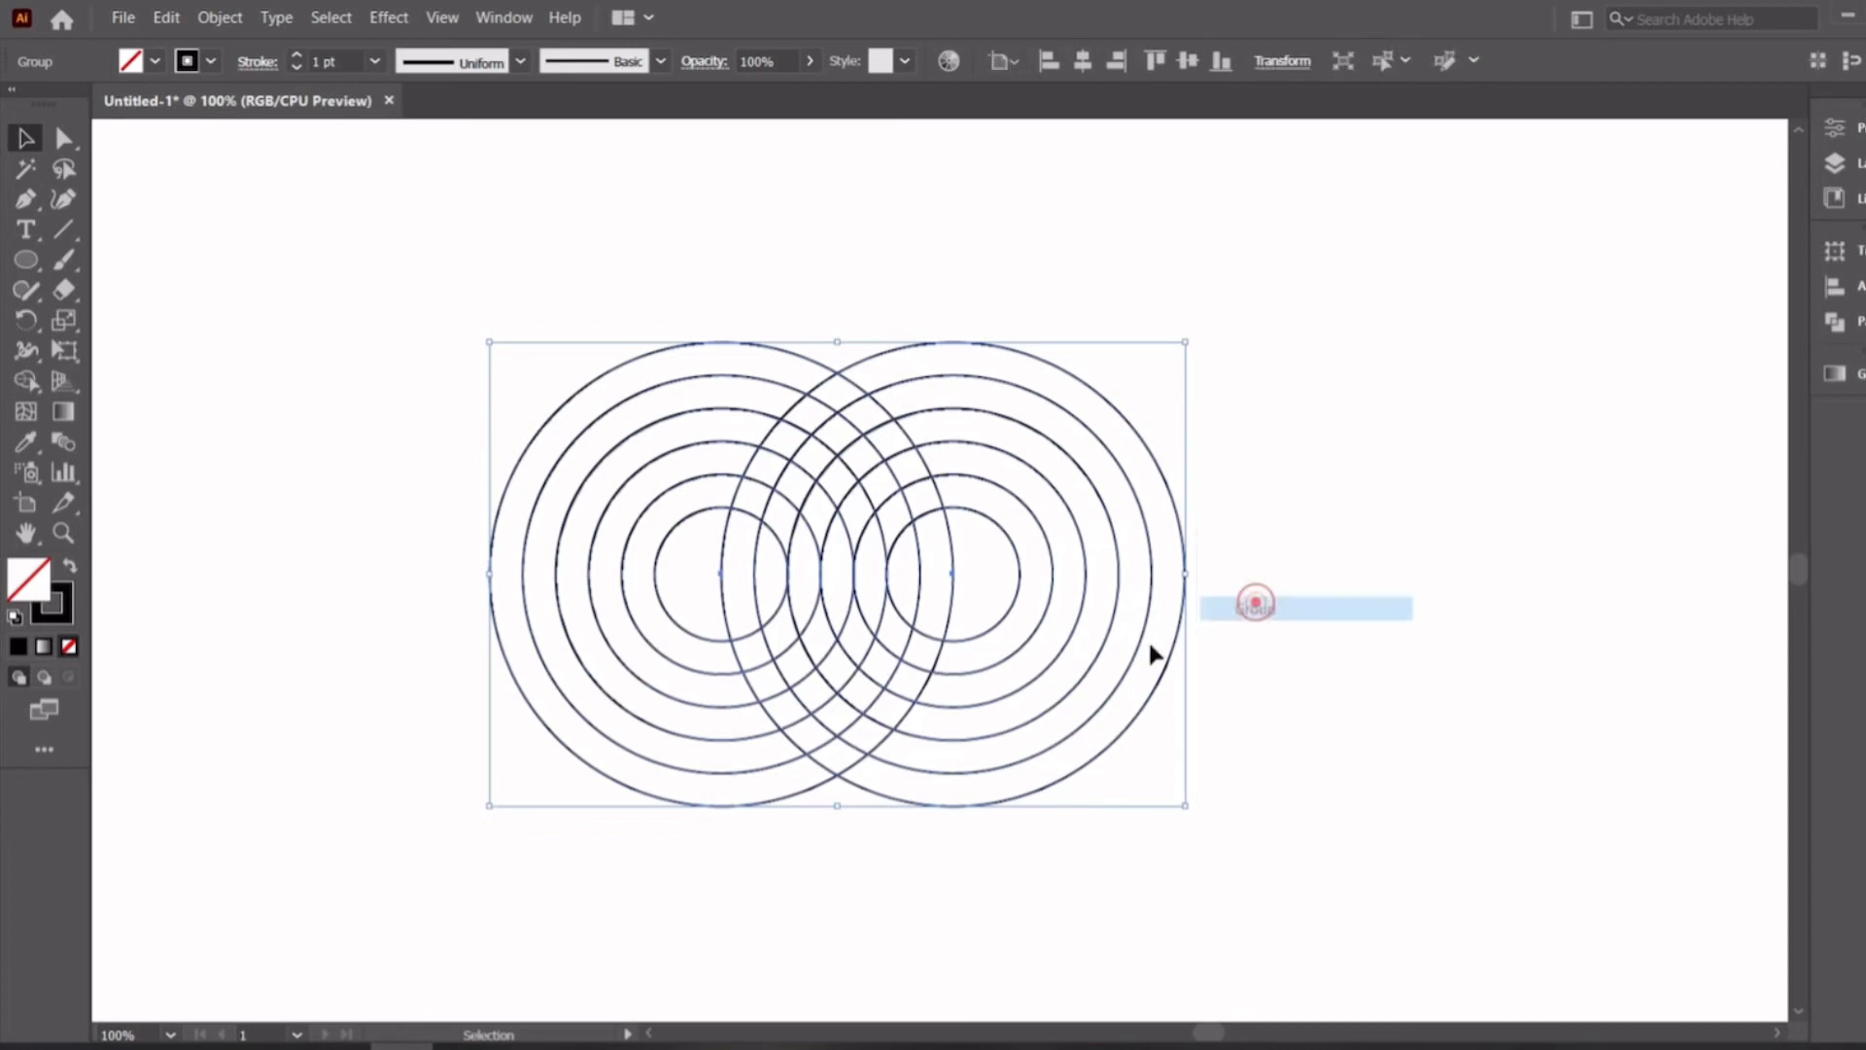
drag(975, 633, 963, 465)
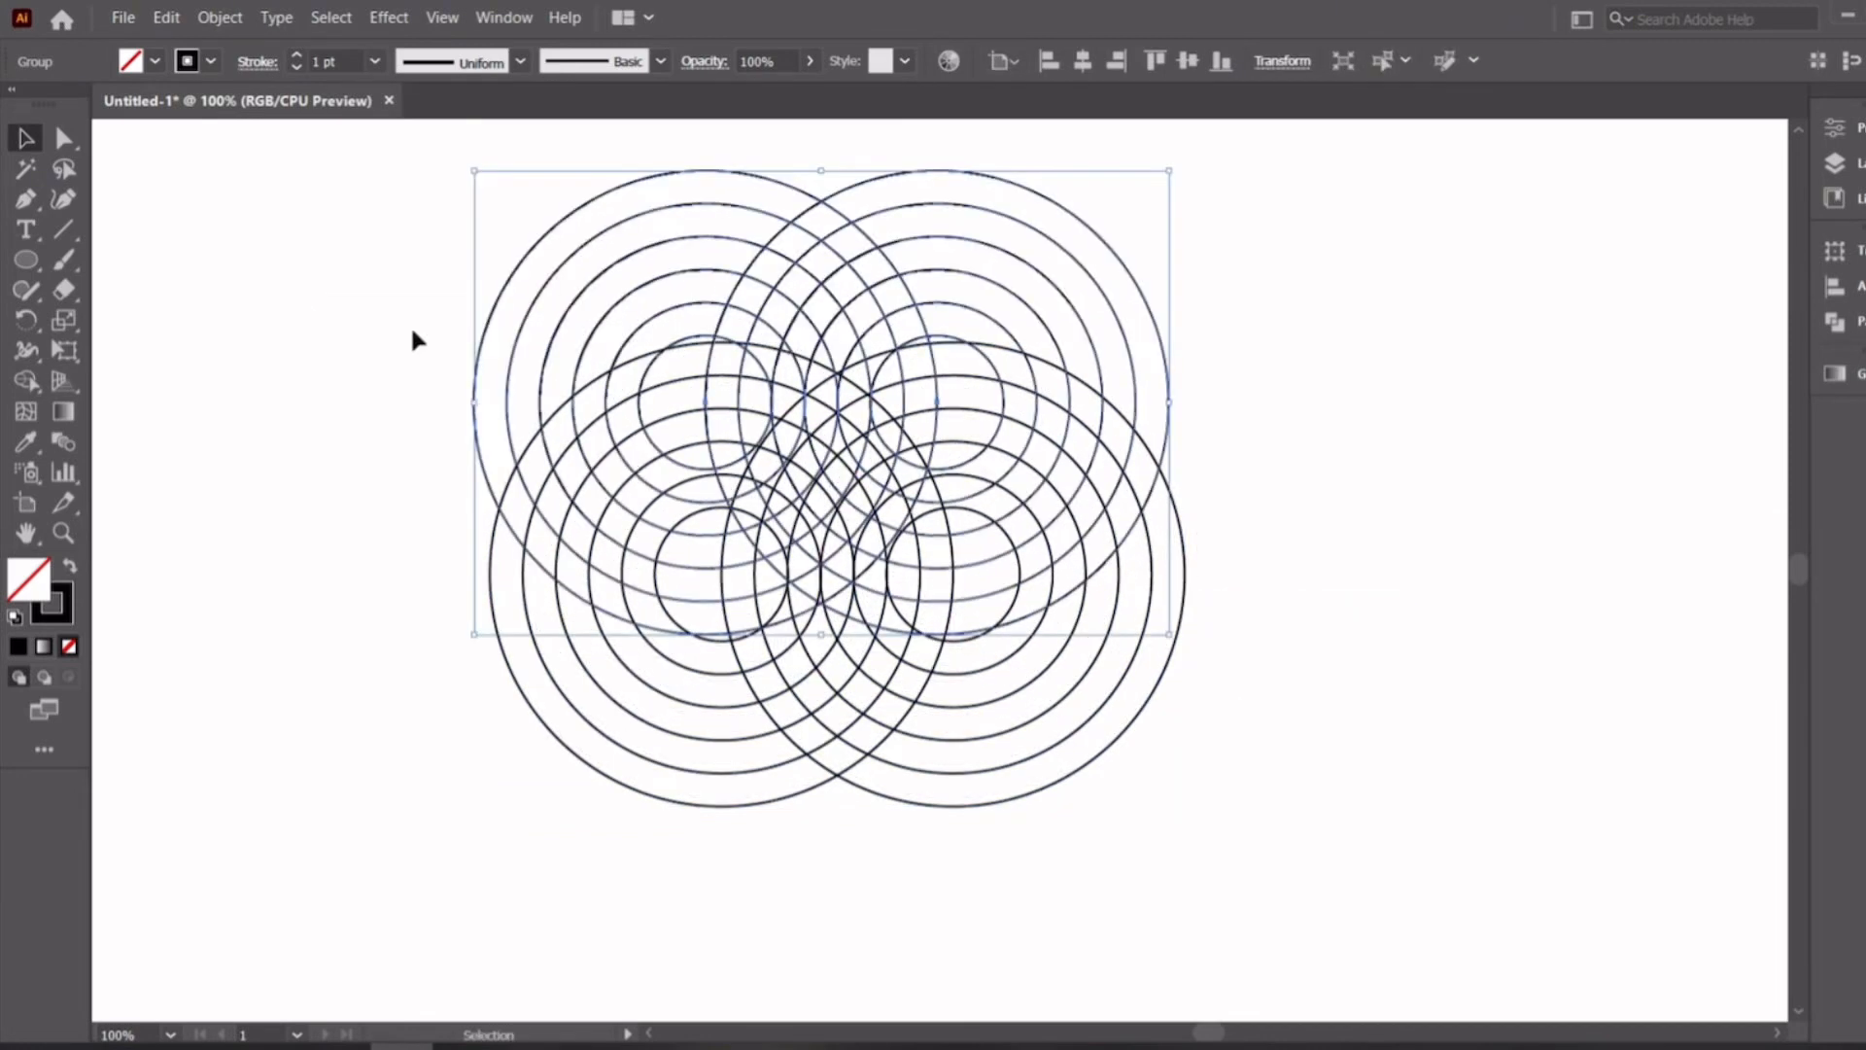
Select the upper and lower pairs of circle sets and align their horizontal centres
drag(284, 296, 1317, 746)
click(1078, 62)
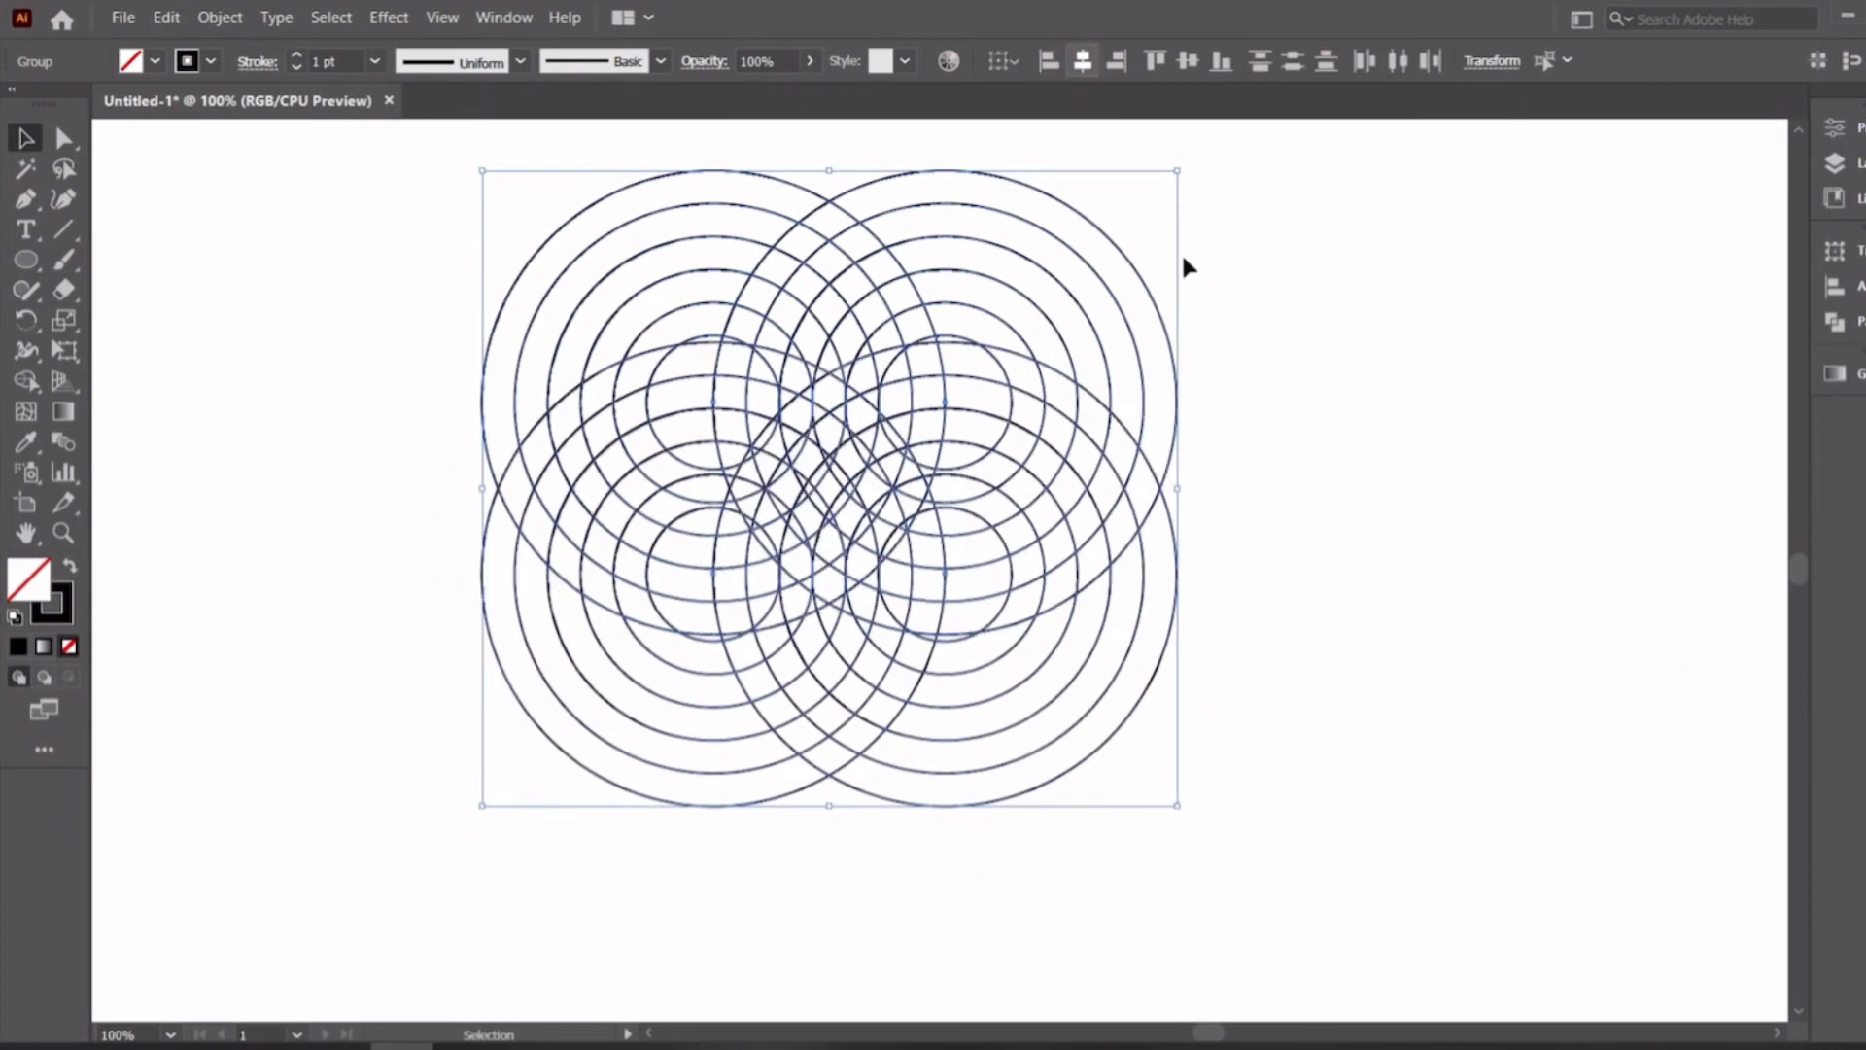
click(1320, 672)
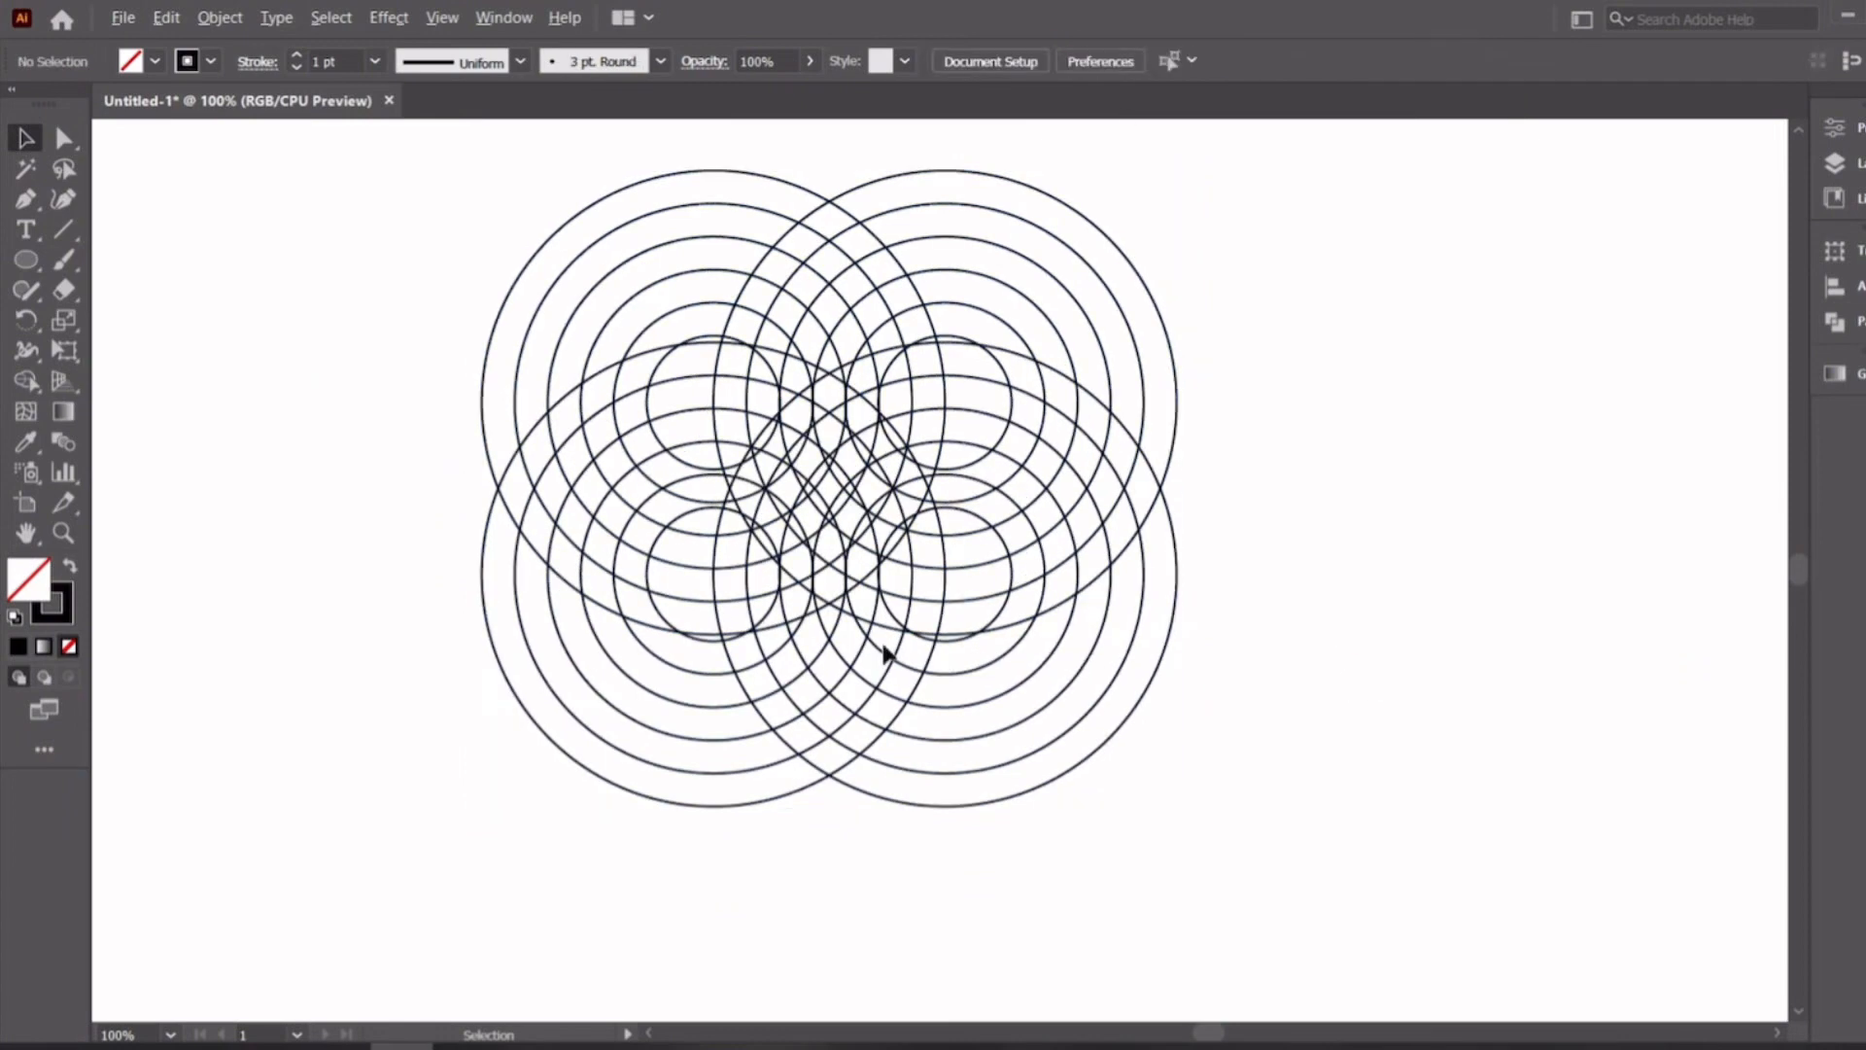
Tighten the four circle sets into a symmetrical overlapping grid and expand their strokes into filled outlines
scroll(885, 643, up, 1)
drag(618, 631, 618, 642)
scroll(941, 700, down, 2)
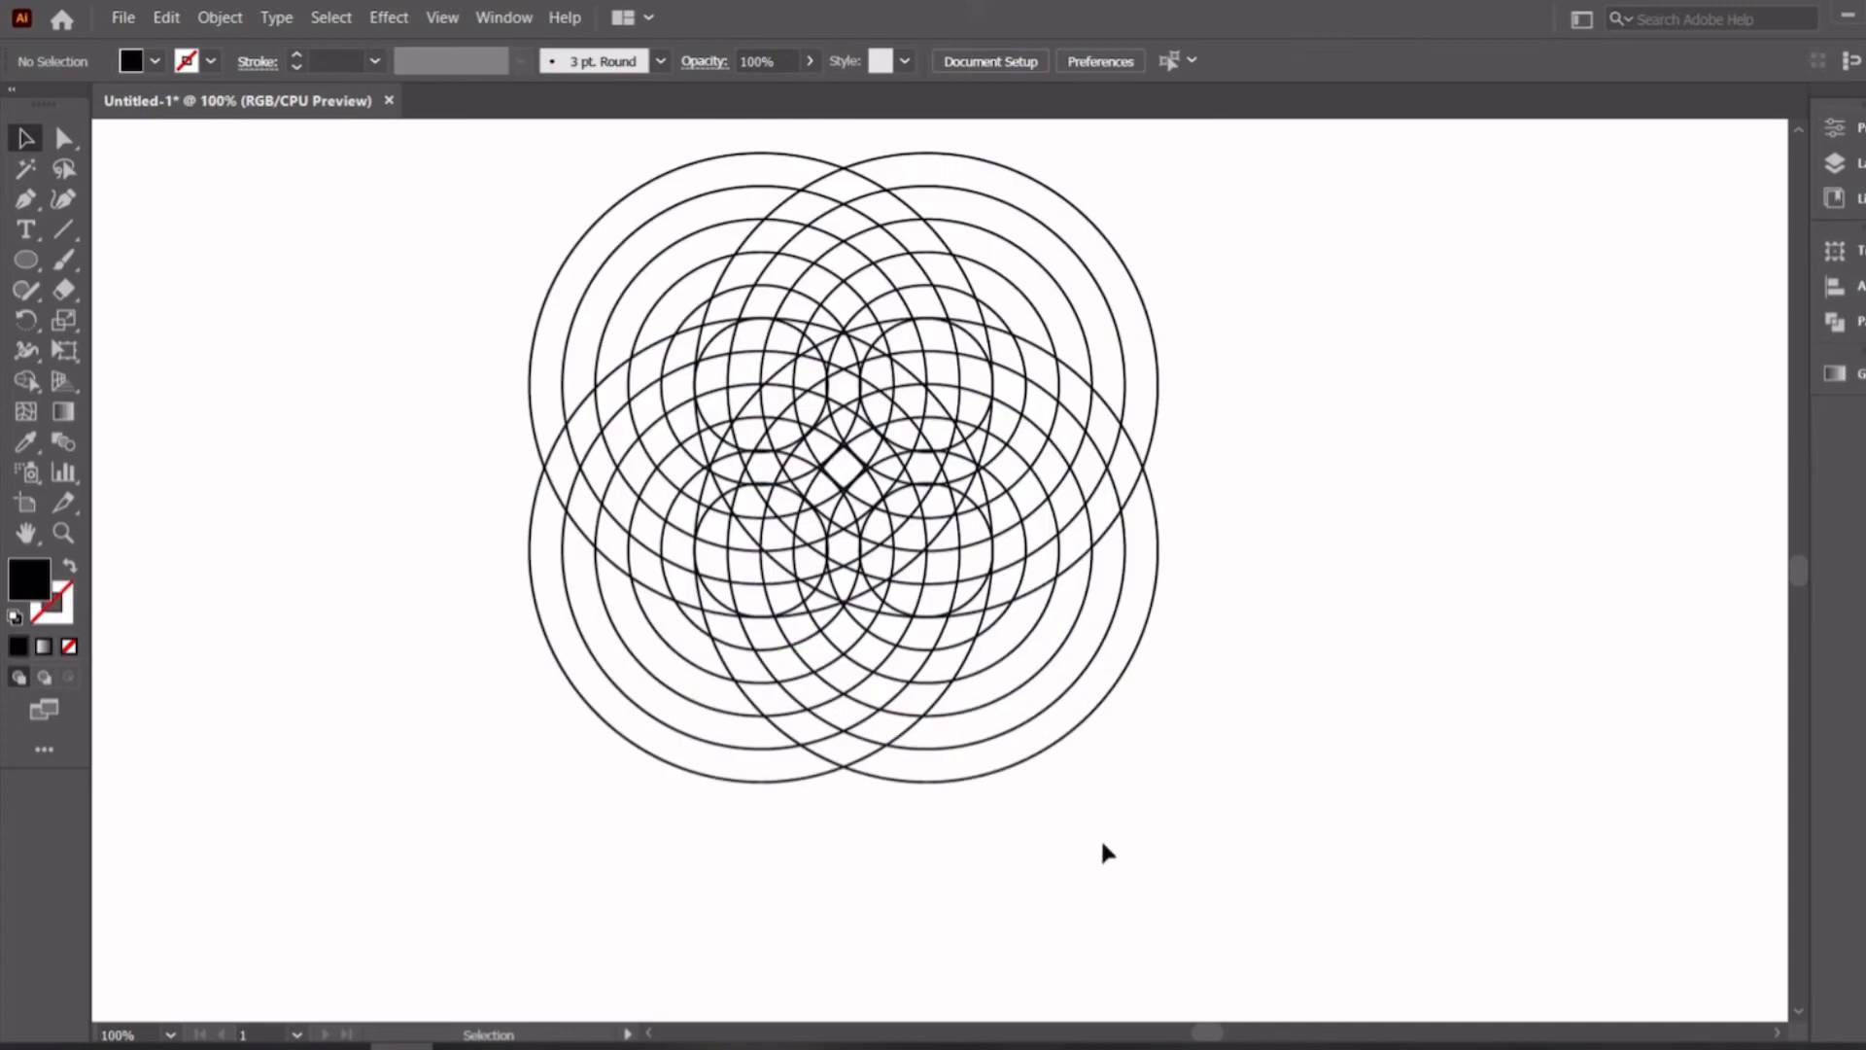
Merge cells with Shape Builder into a curved black V along both sides of the circle grid's lower centre
key(ctrl+a)
click(33, 381)
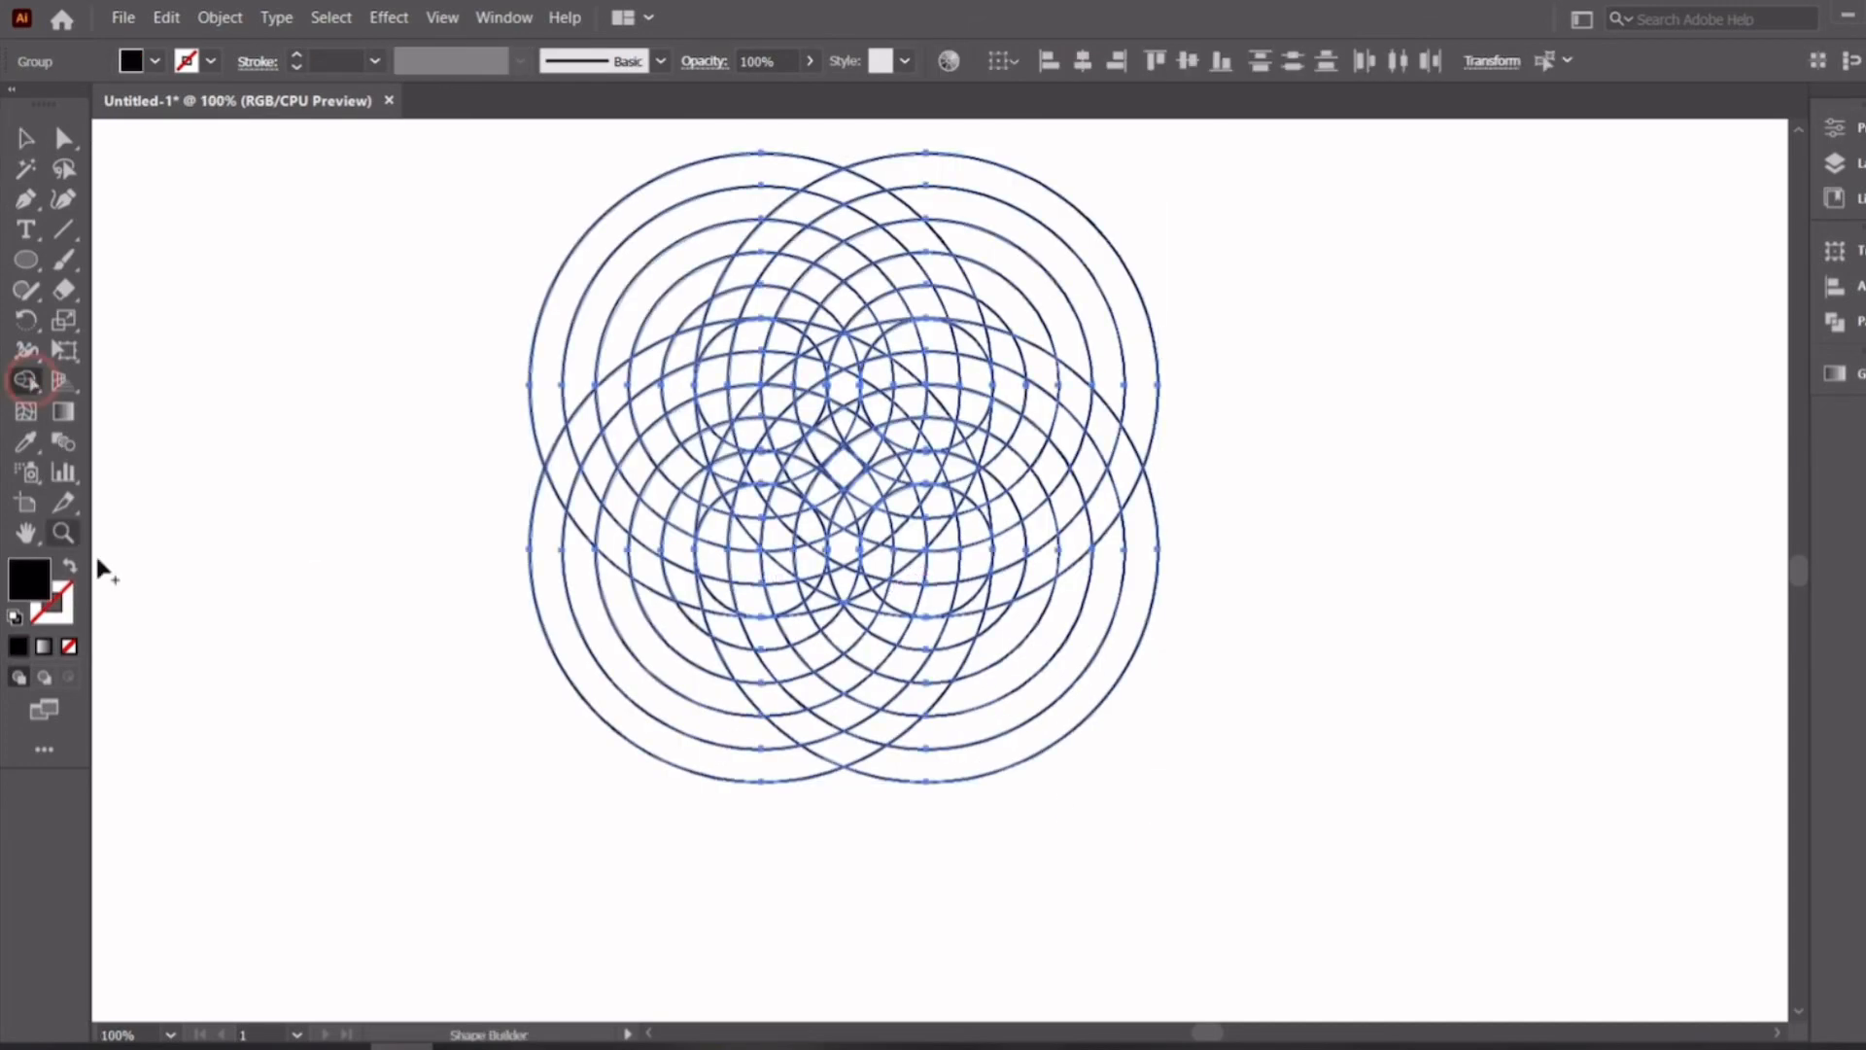
drag(816, 751, 843, 756)
drag(958, 534, 847, 754)
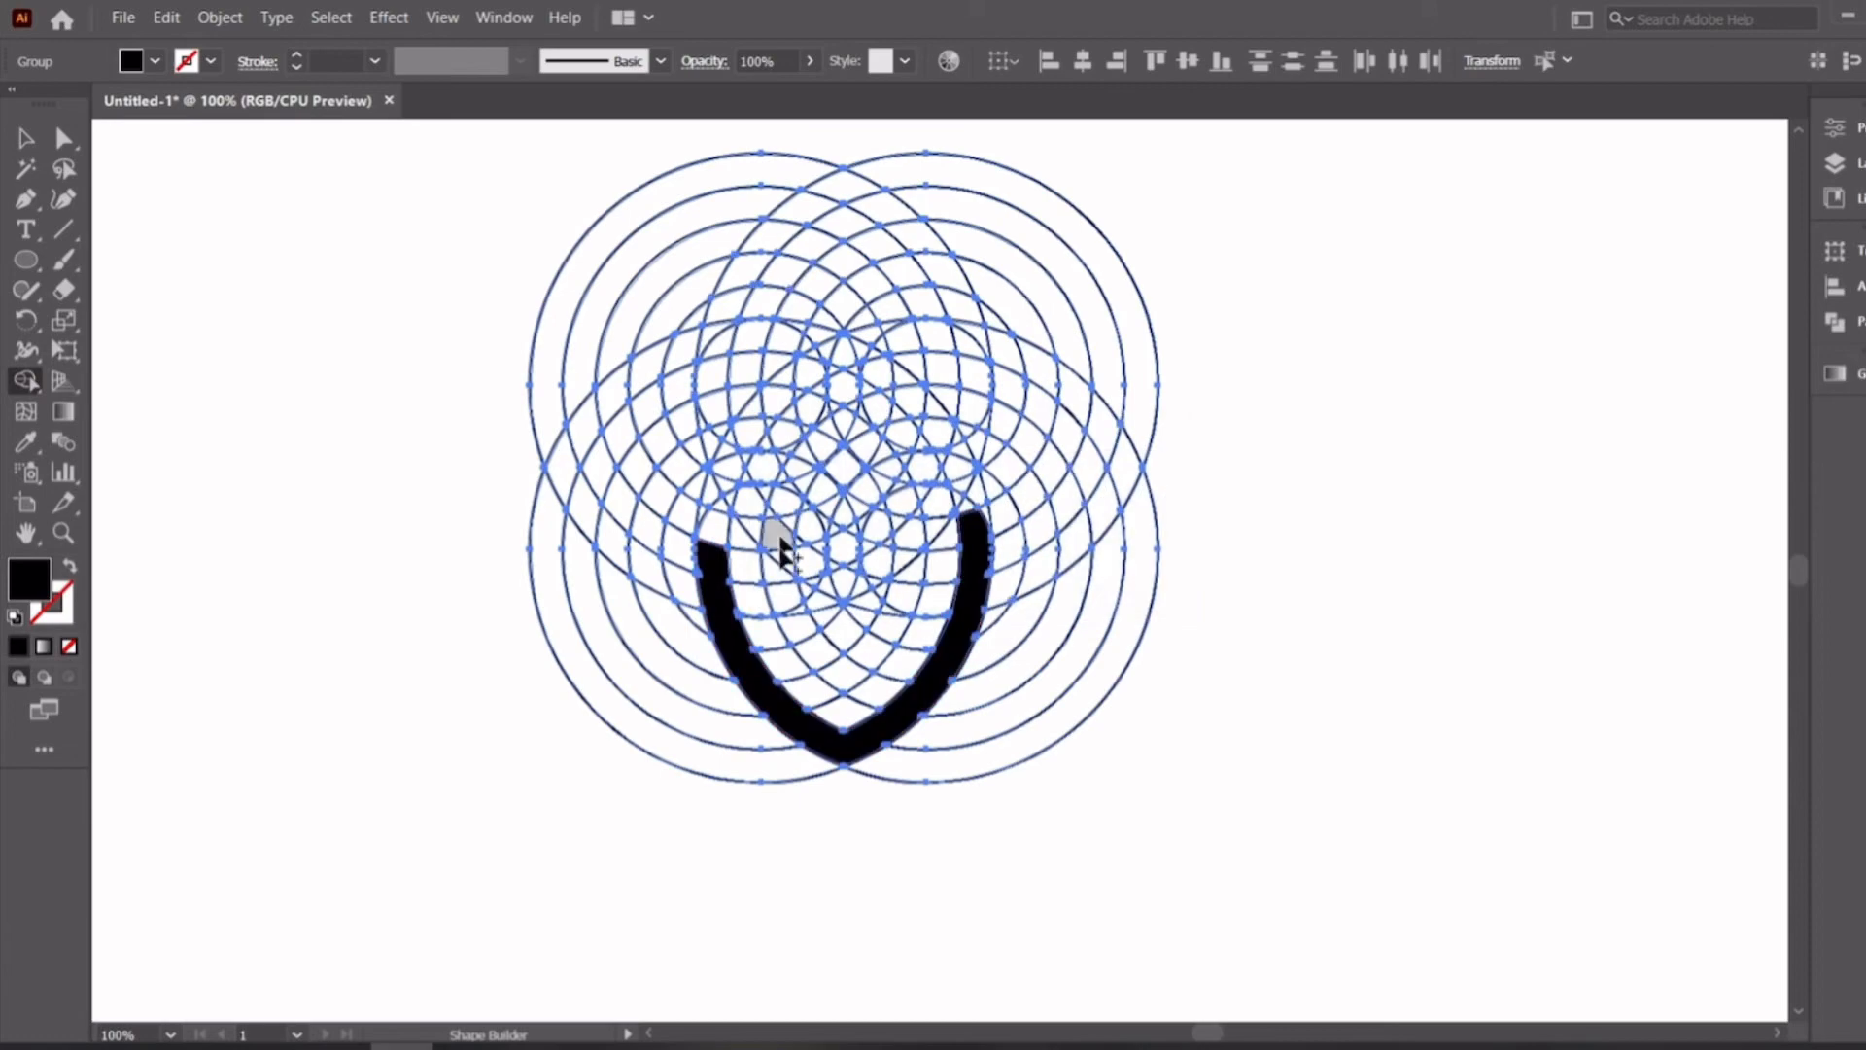
Merge the cells inside the V into the curved stem, peaked top and crossbar of a P
drag(842, 662, 846, 667)
scroll(866, 607, up, 2)
mouse_move(708, 507)
mouse_down()
mouse_move(692, 541)
mouse_move(688, 484)
mouse_move(814, 408)
mouse_move(957, 457)
mouse_up()
mouse_move(729, 604)
mouse_down()
mouse_move(758, 583)
mouse_move(958, 592)
mouse_up()
scroll(940, 519, up, 1)
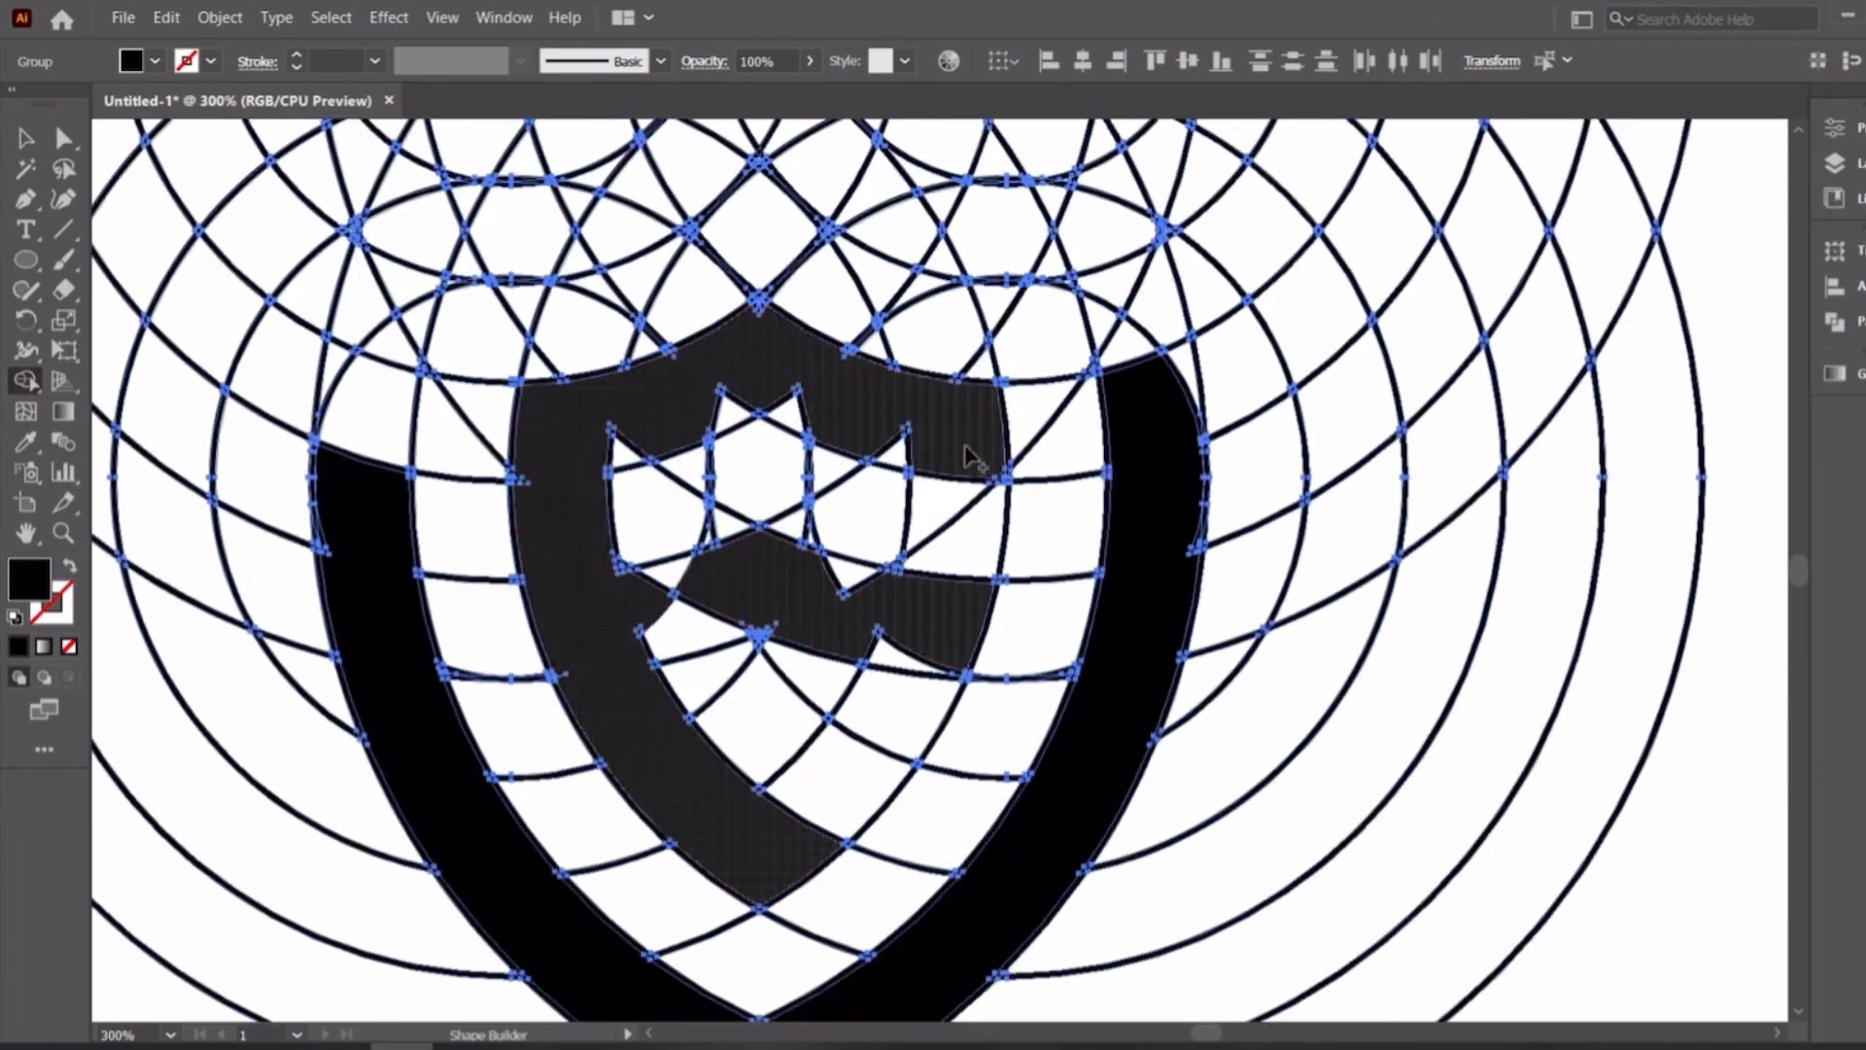
Merge the cells at the P's open side to close its bowl, and absorb the remaining slivers along its edges
drag(970, 458, 957, 583)
scroll(664, 590, up, 2)
drag(793, 574, 642, 627)
drag(1045, 573, 1040, 566)
scroll(894, 713, down, 1)
drag(982, 670, 1074, 691)
Inspect the P's bowl and edges up close for unmerged slivers in the grid
scroll(771, 709, up, 3)
scroll(917, 533, up, 2)
scroll(462, 653, up, 4)
scroll(464, 653, down, 7)
scroll(984, 618, up, 7)
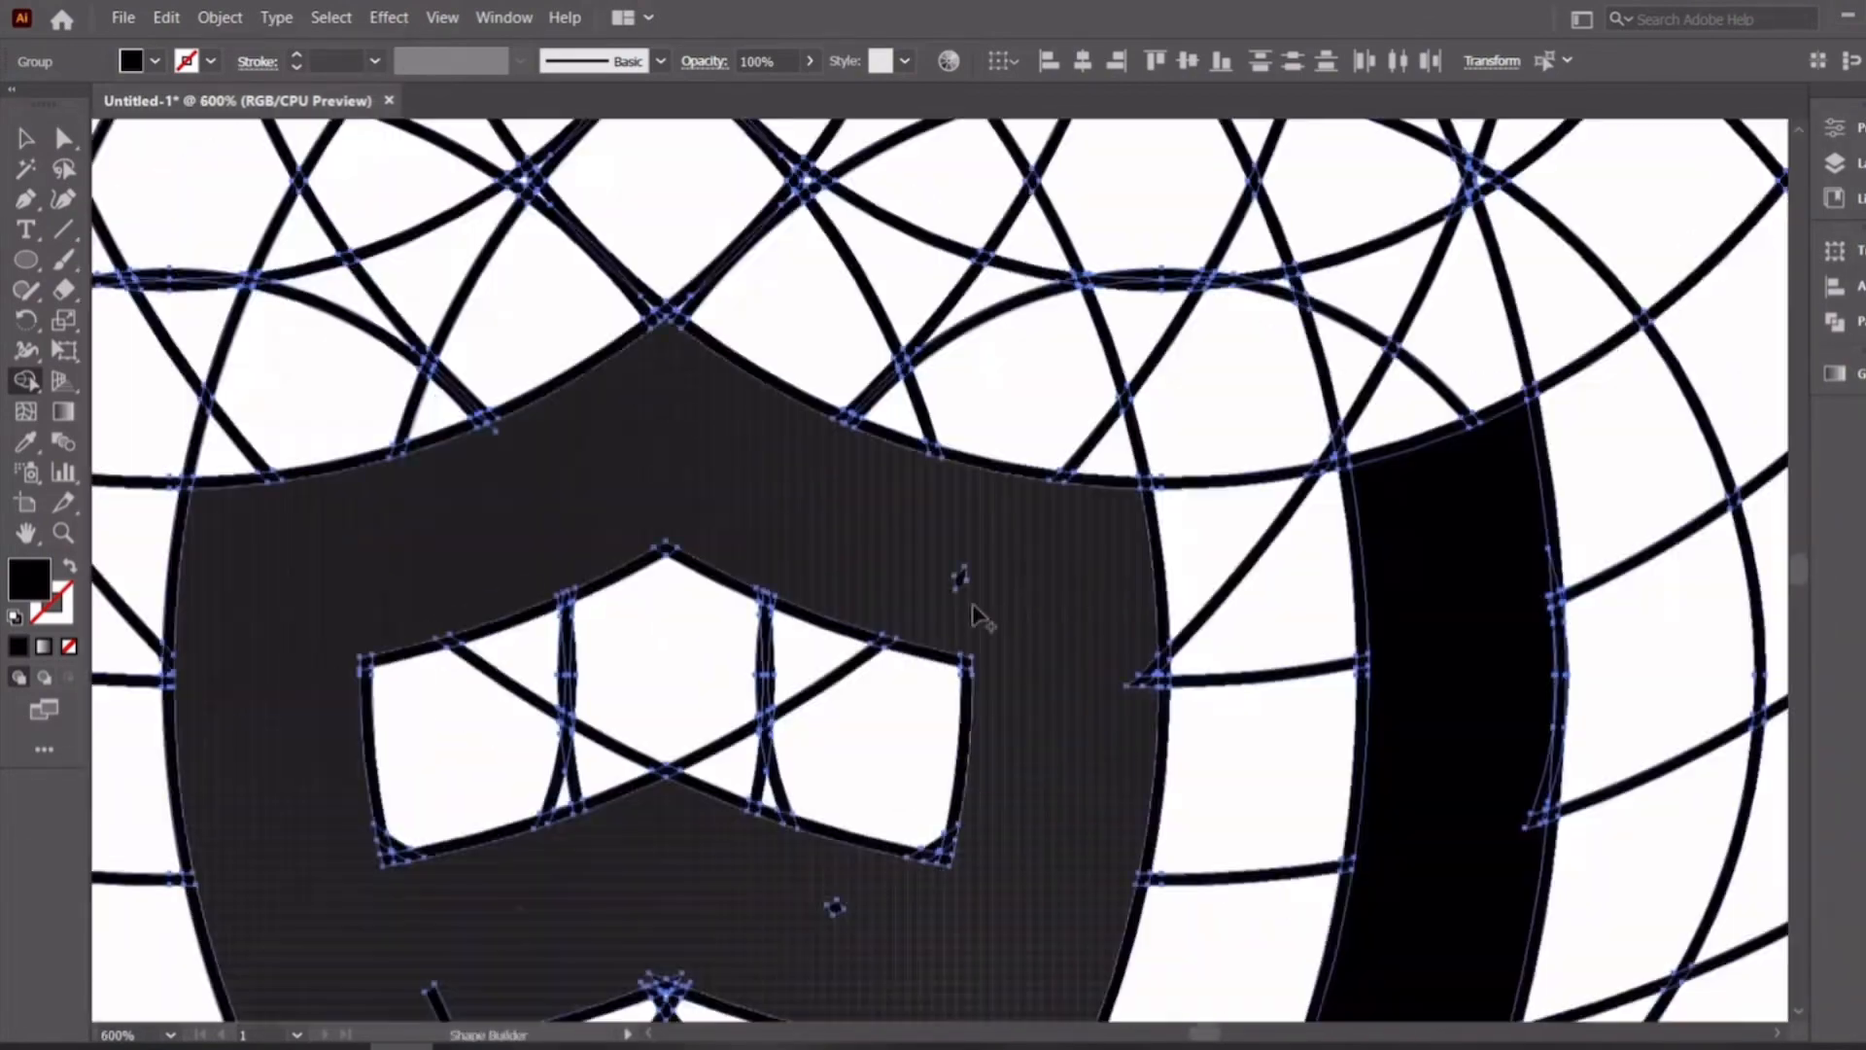
scroll(1006, 612, down, 7)
scroll(1017, 654, up, 4)
scroll(1016, 654, down, 4)
scroll(1229, 275, up, 6)
scroll(1121, 467, down, 4)
scroll(1118, 714, down, 6)
Ungroup the circle grid artwork repeatedly to free the V and P shapes from its lines
click(26, 138)
click(1105, 712)
scroll(744, 652, up, 3)
scroll(774, 585, down, 2)
right_click(684, 483)
click(750, 667)
click(897, 729)
right_click(816, 706)
click(908, 829)
right_click(793, 707)
click(860, 848)
Select the V and P shapes together and move them out to the right of the circle grid
click(806, 697)
scroll(805, 698, down, 1)
shift+click(749, 591)
drag(751, 588, 1441, 668)
click(973, 777)
Delete the leftover lines of the circle grid
scroll(973, 777, down, 2)
drag(717, 434, 986, 753)
key(Delete)
Set the stroke weight of the shield's V and P shapes to 8 pt
drag(1126, 493, 1395, 899)
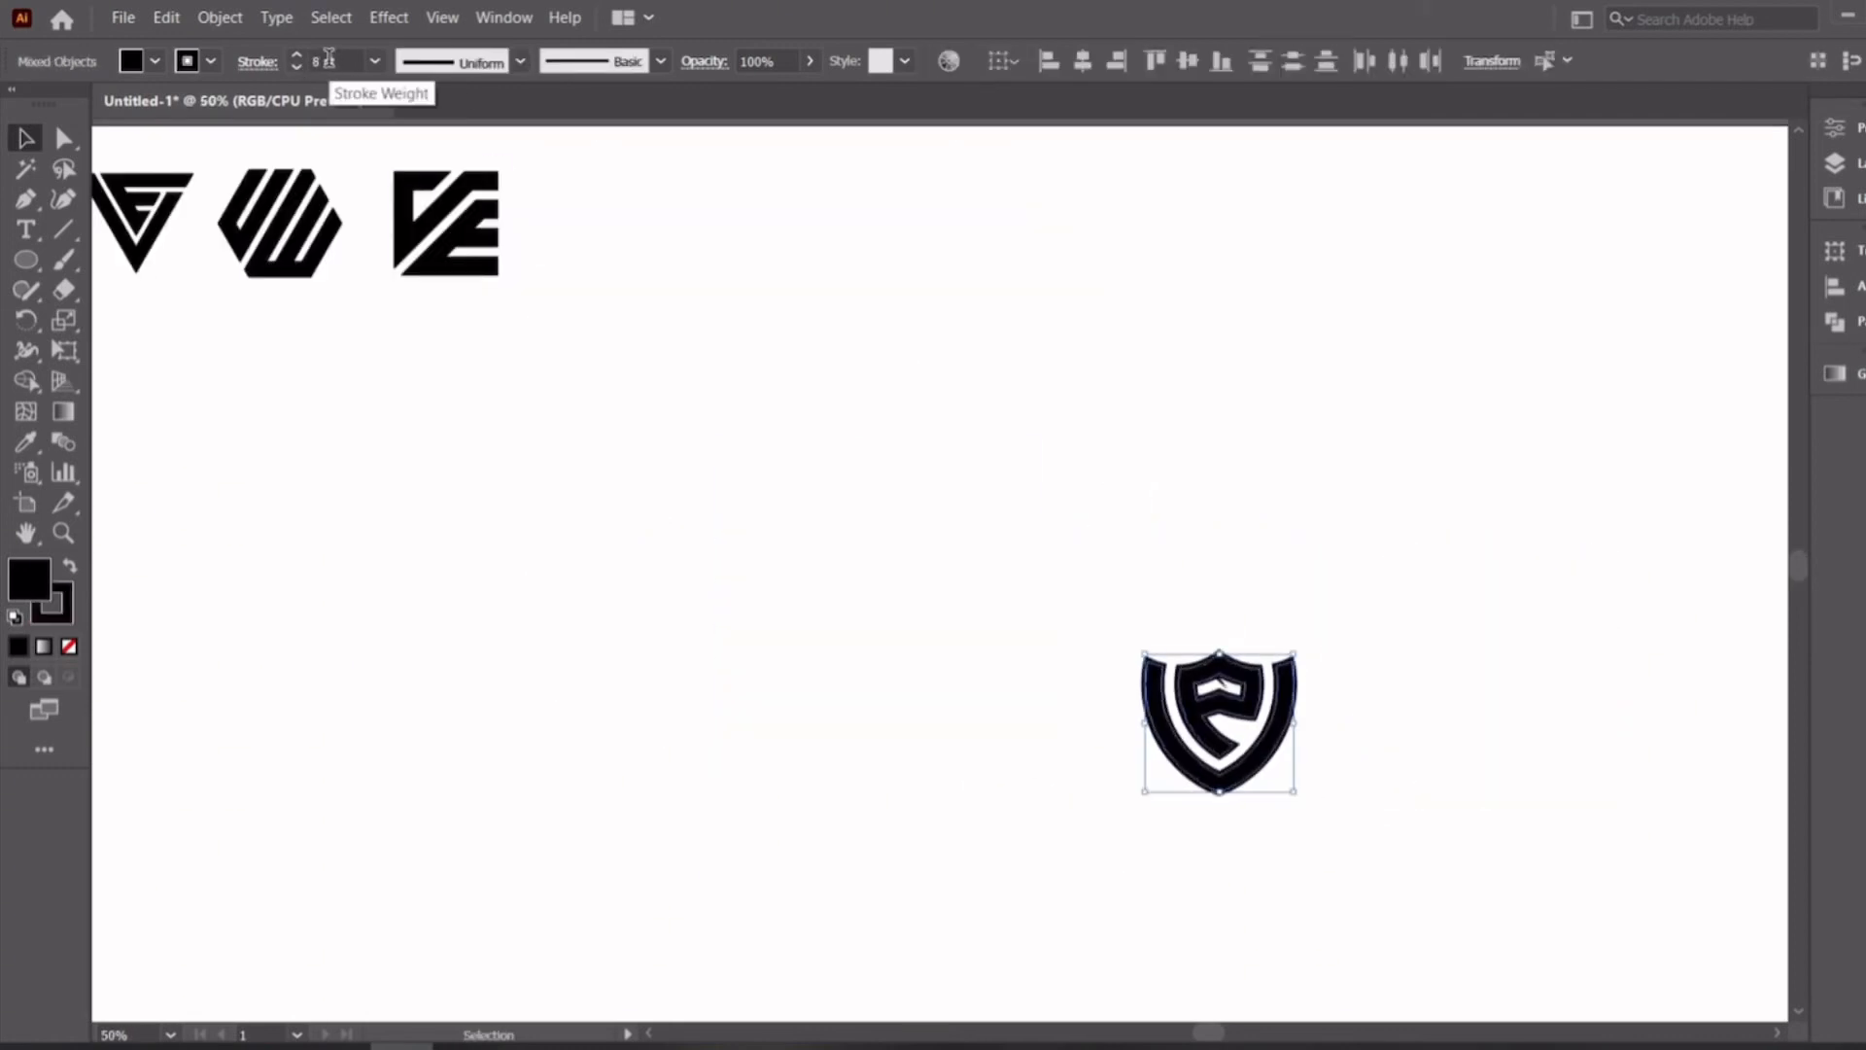
scroll(330, 59, down, 4)
scroll(329, 59, up, 2)
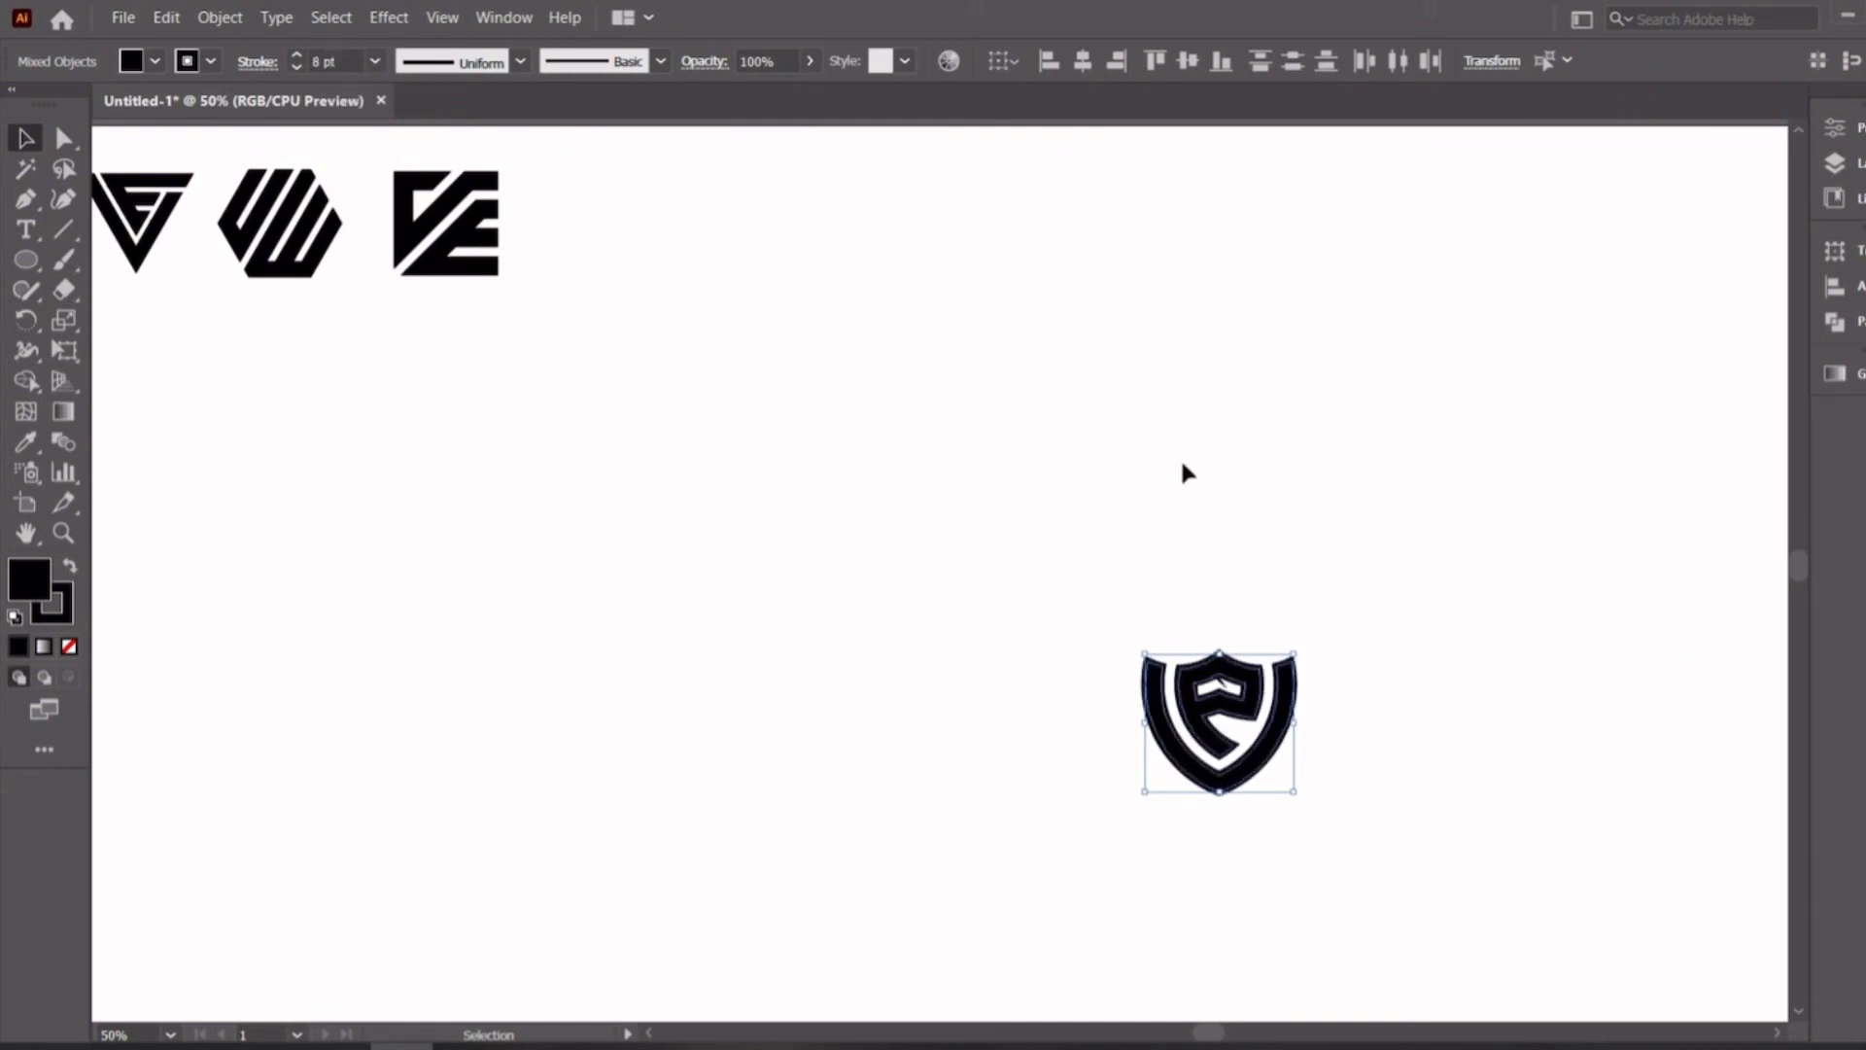
scroll(1180, 457, down, 1)
drag(1079, 450, 1357, 608)
scroll(1359, 637, up, 3)
click(836, 392)
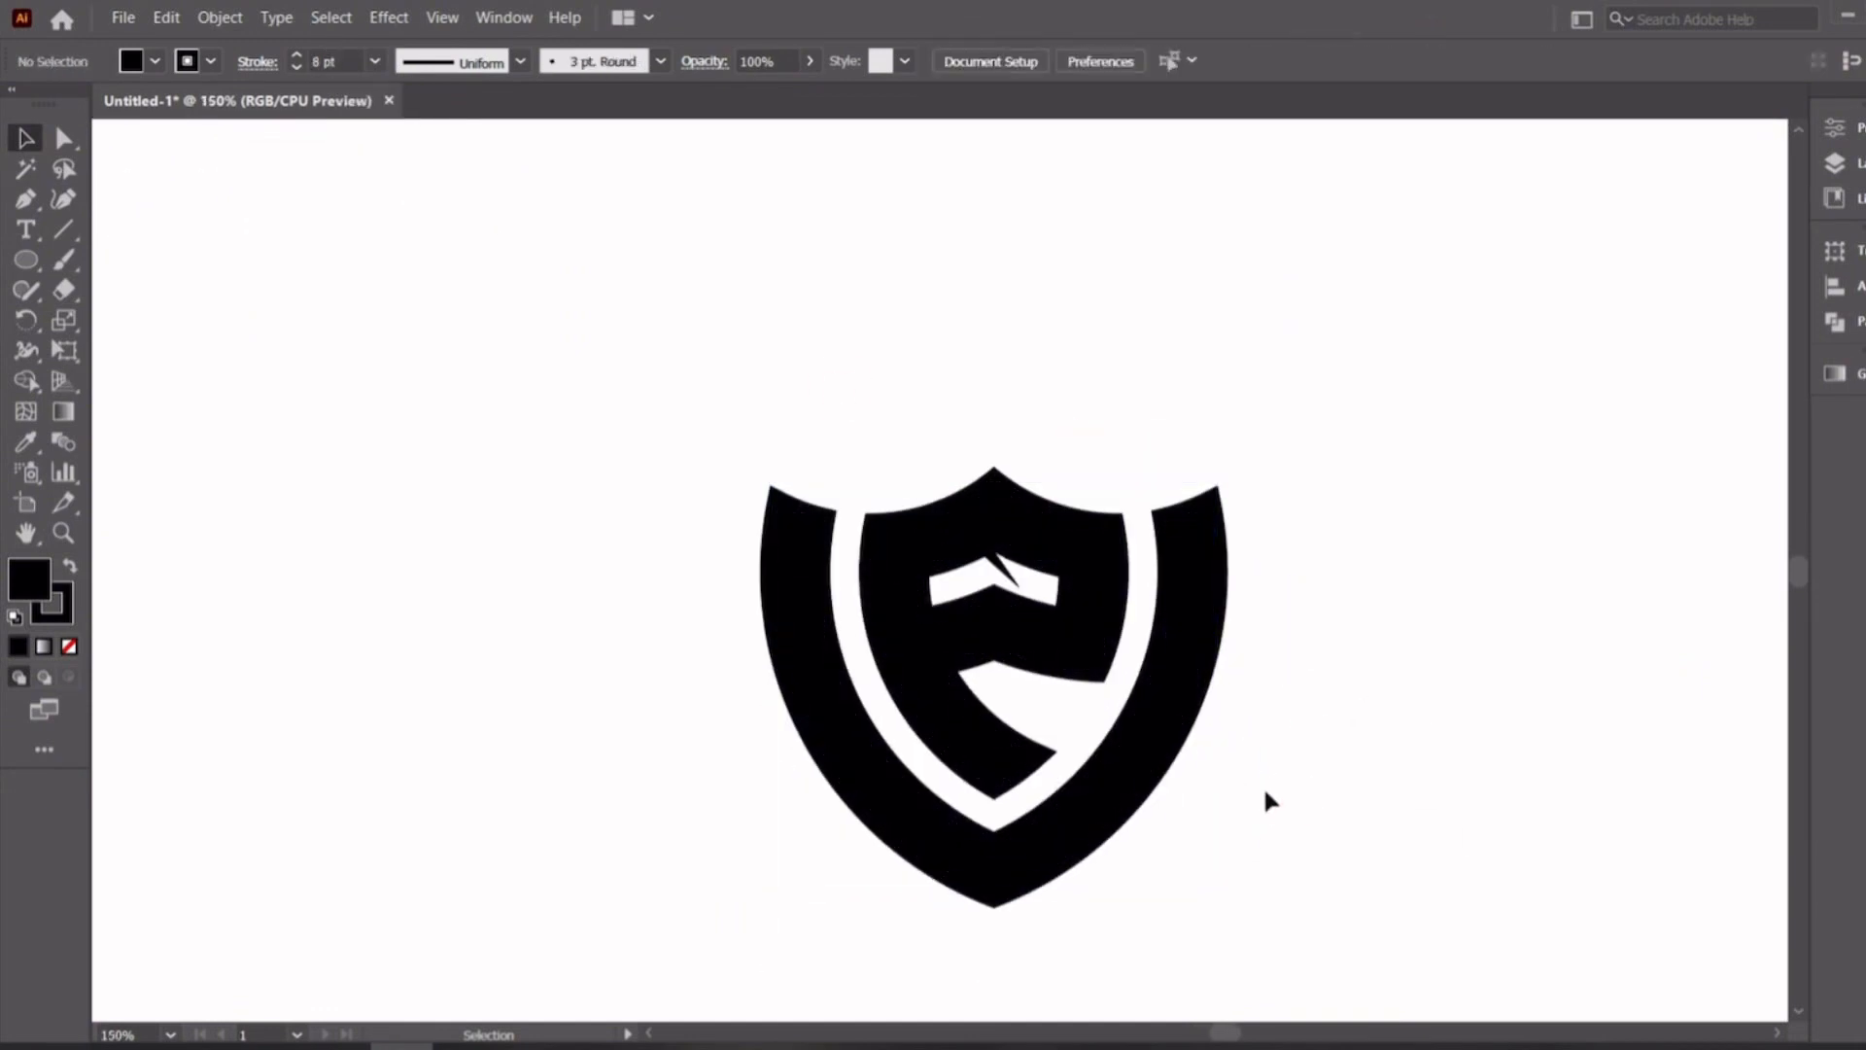
Expand the fill and stroke of the V-P shield monogram
key(ctrl+a)
click(220, 16)
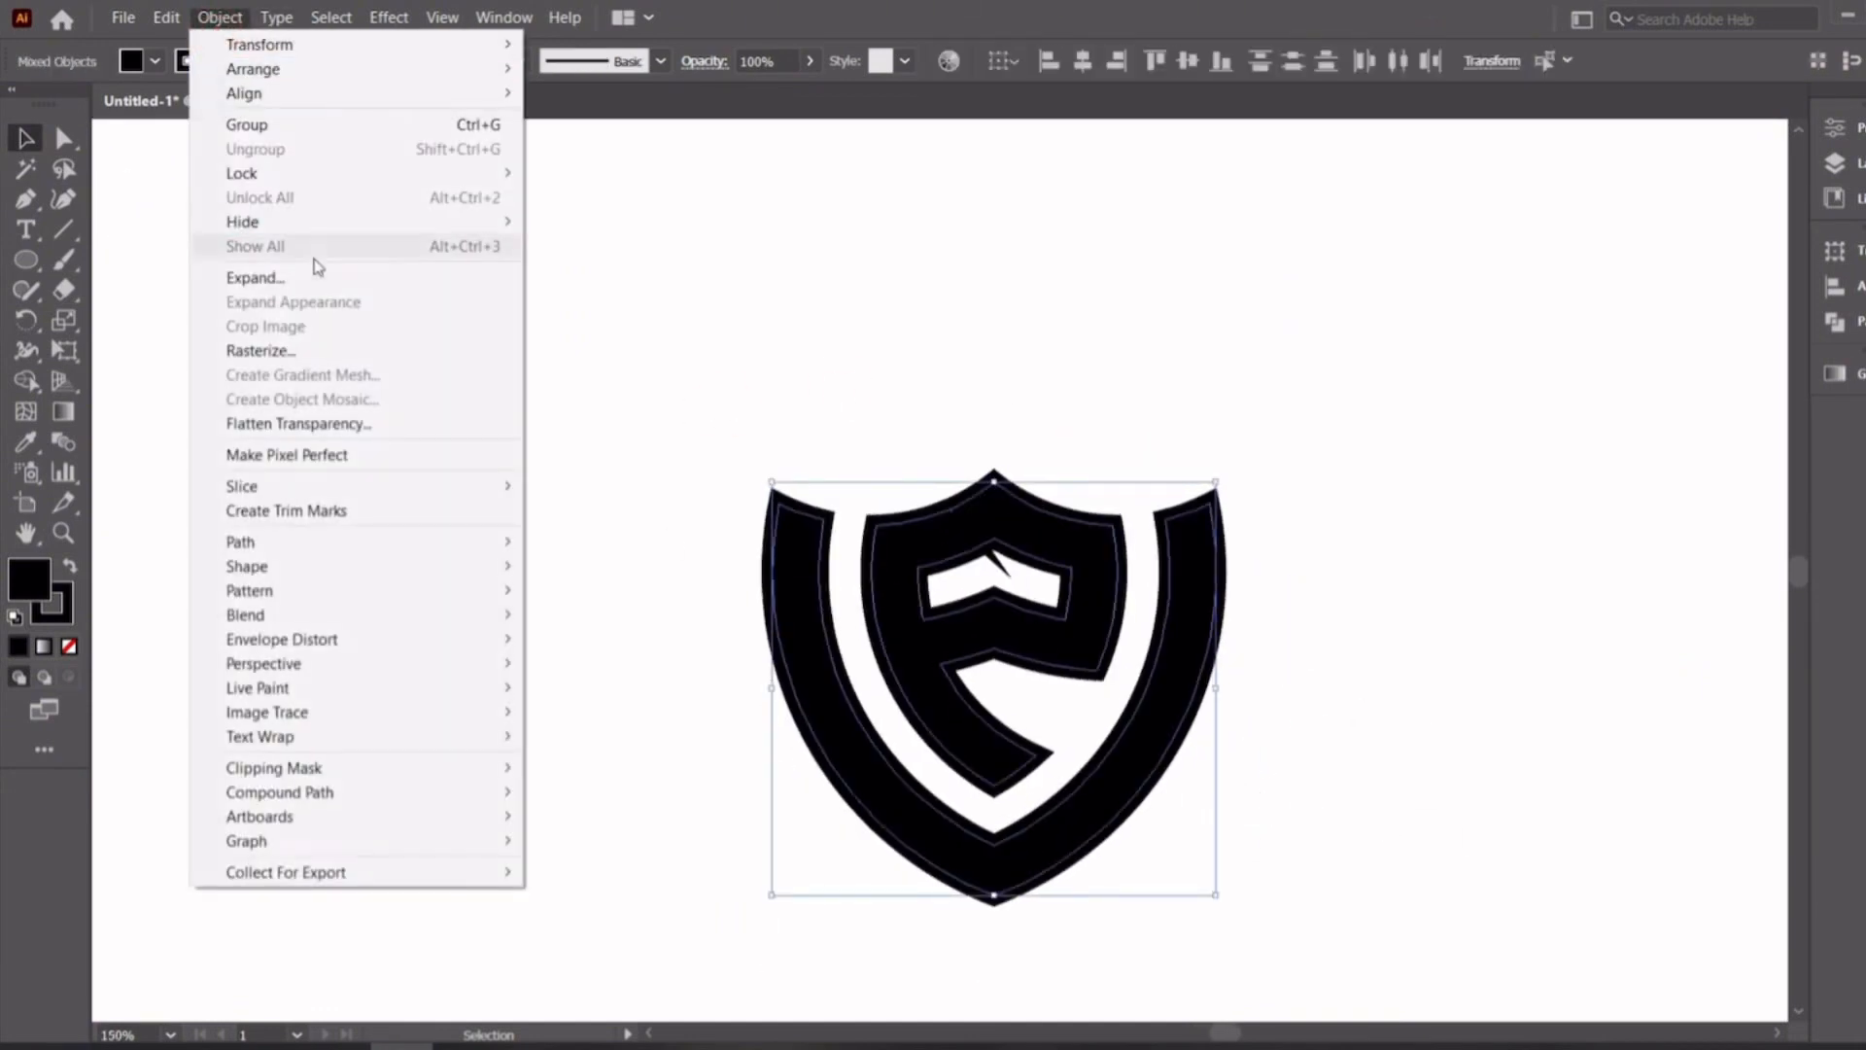
click(321, 279)
click(948, 676)
scroll(1021, 569, up, 2)
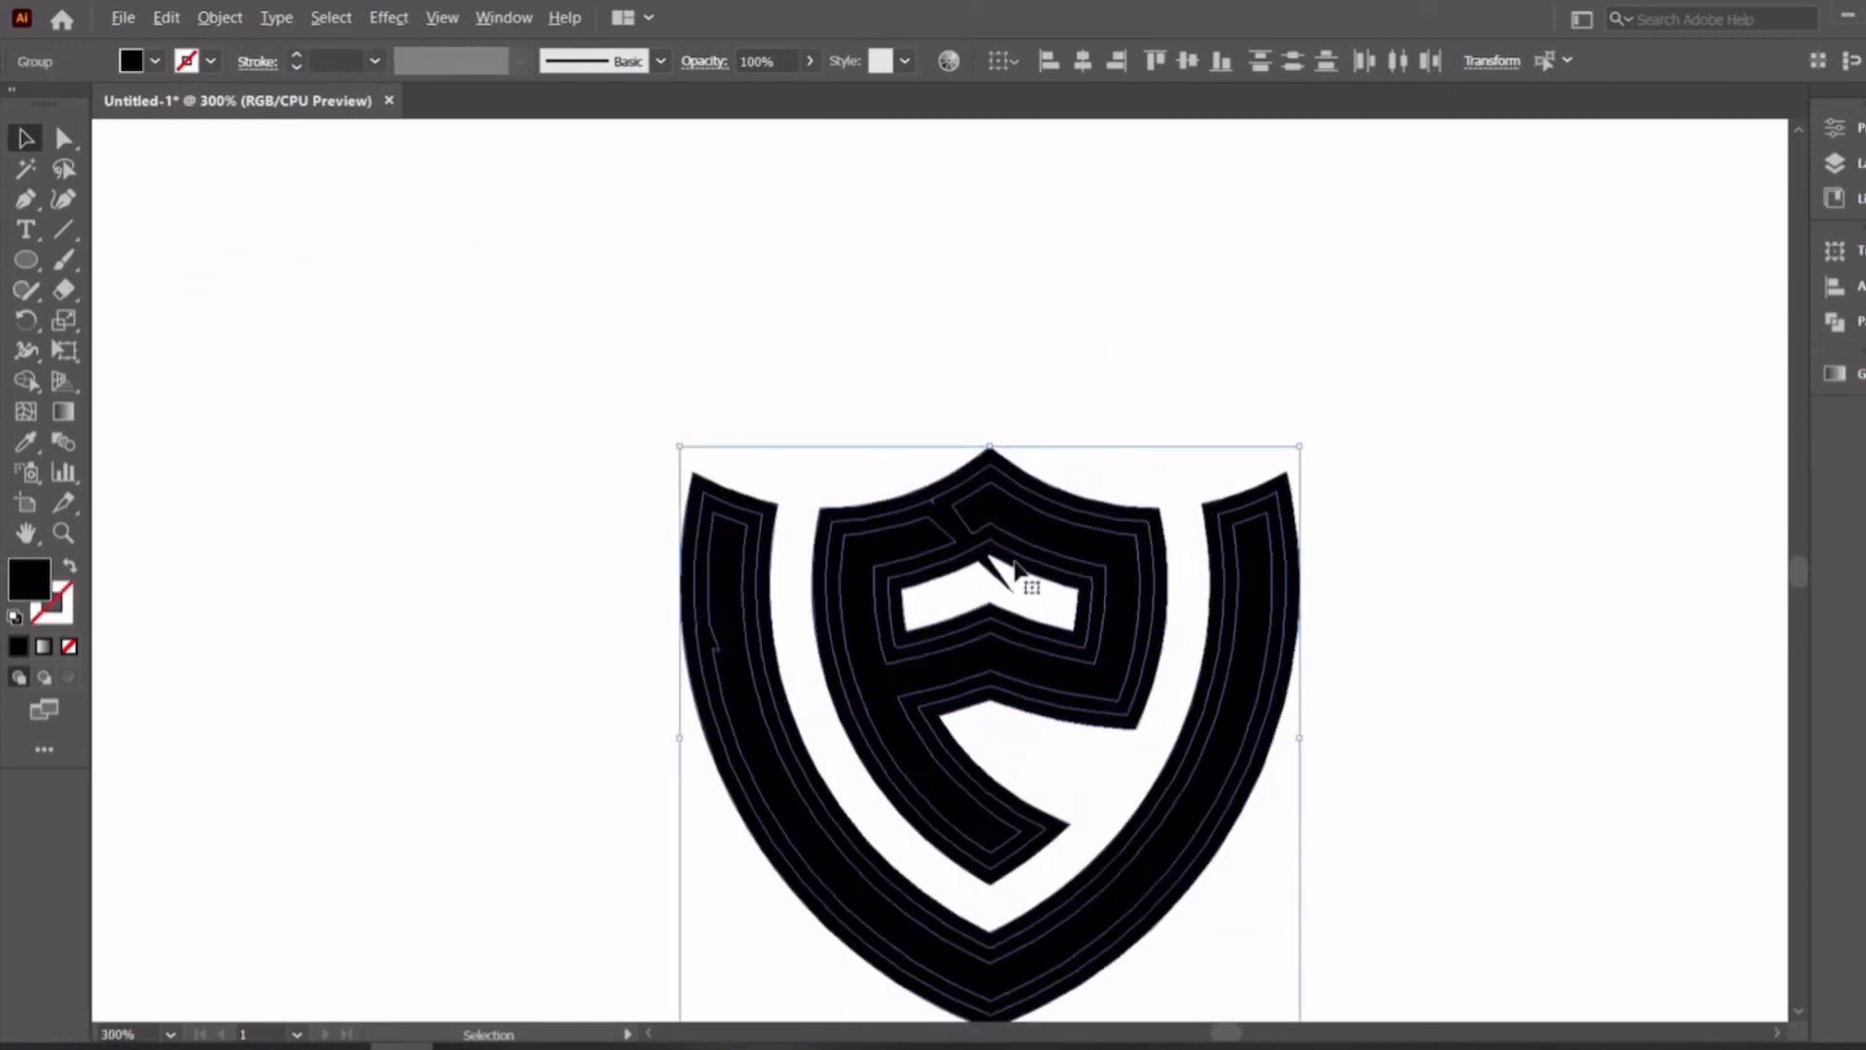
scroll(1038, 552, up, 2)
scroll(877, 572, down, 4)
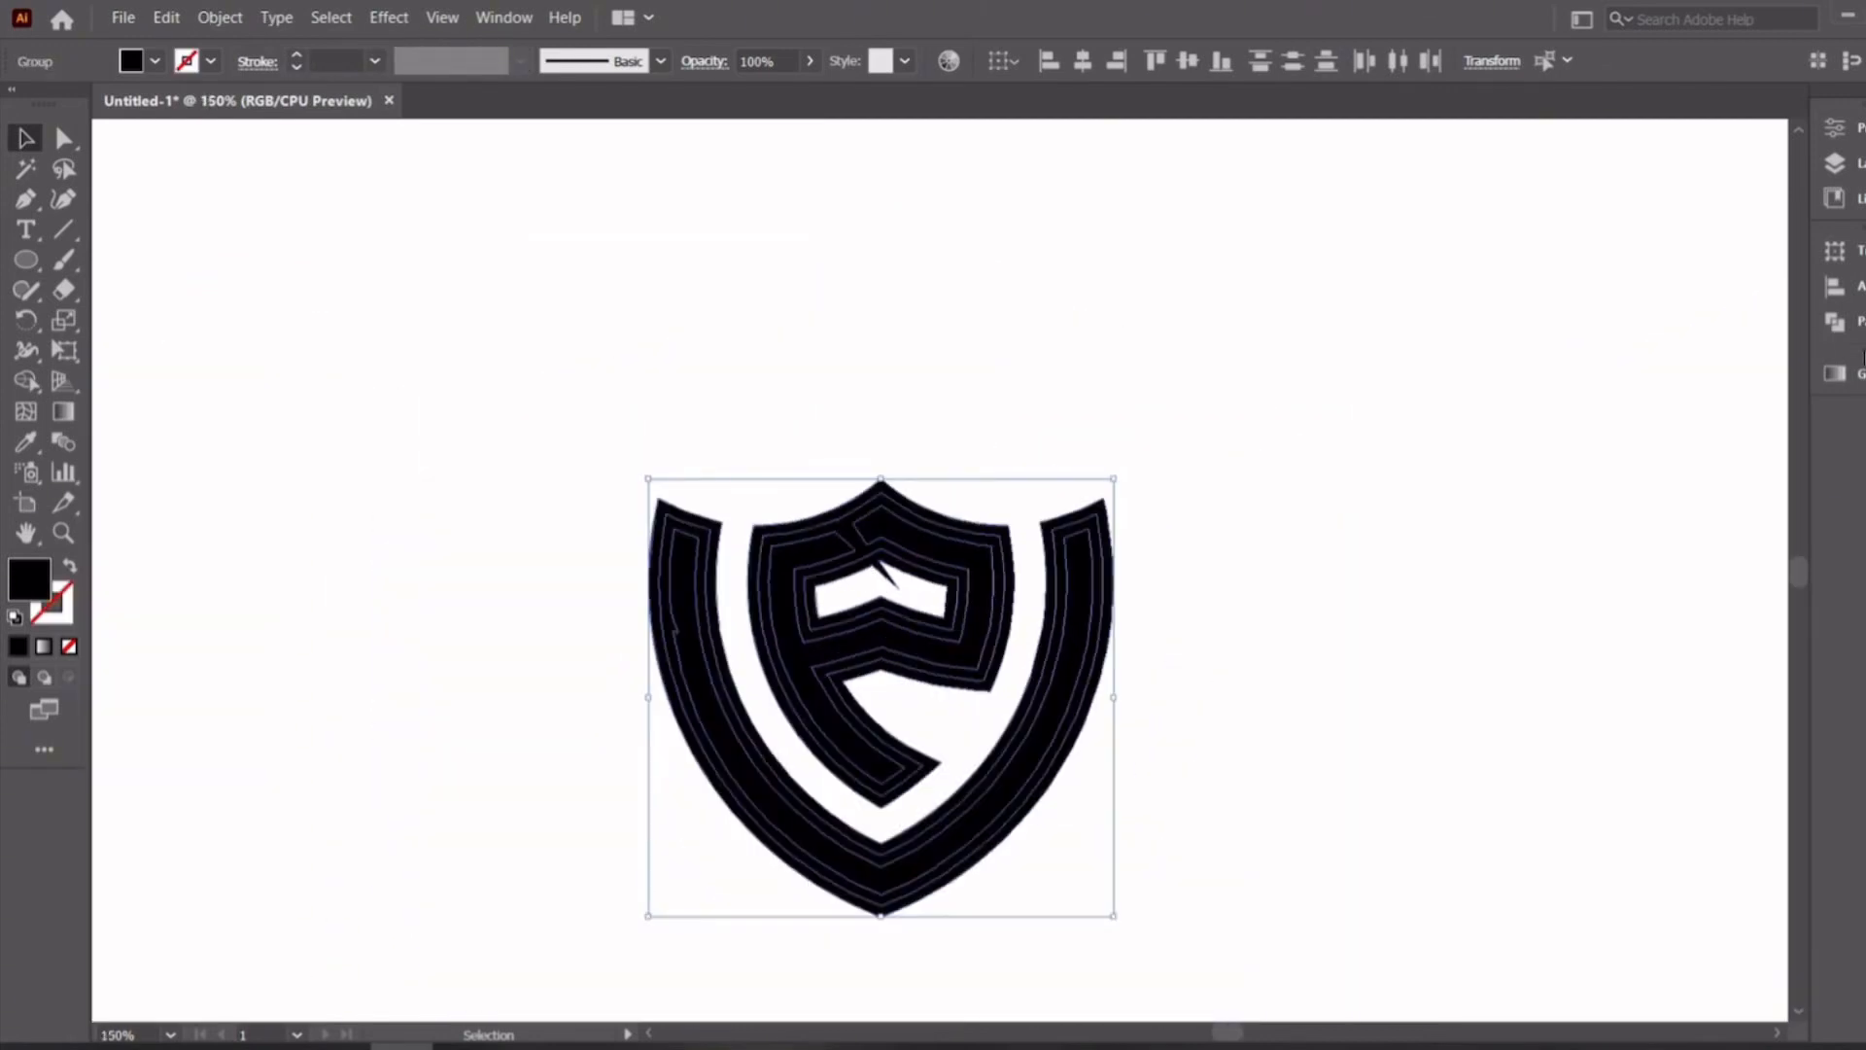
Unite the expanded shapes of the V-P shield with Pathfinder
click(1834, 321)
click(1498, 488)
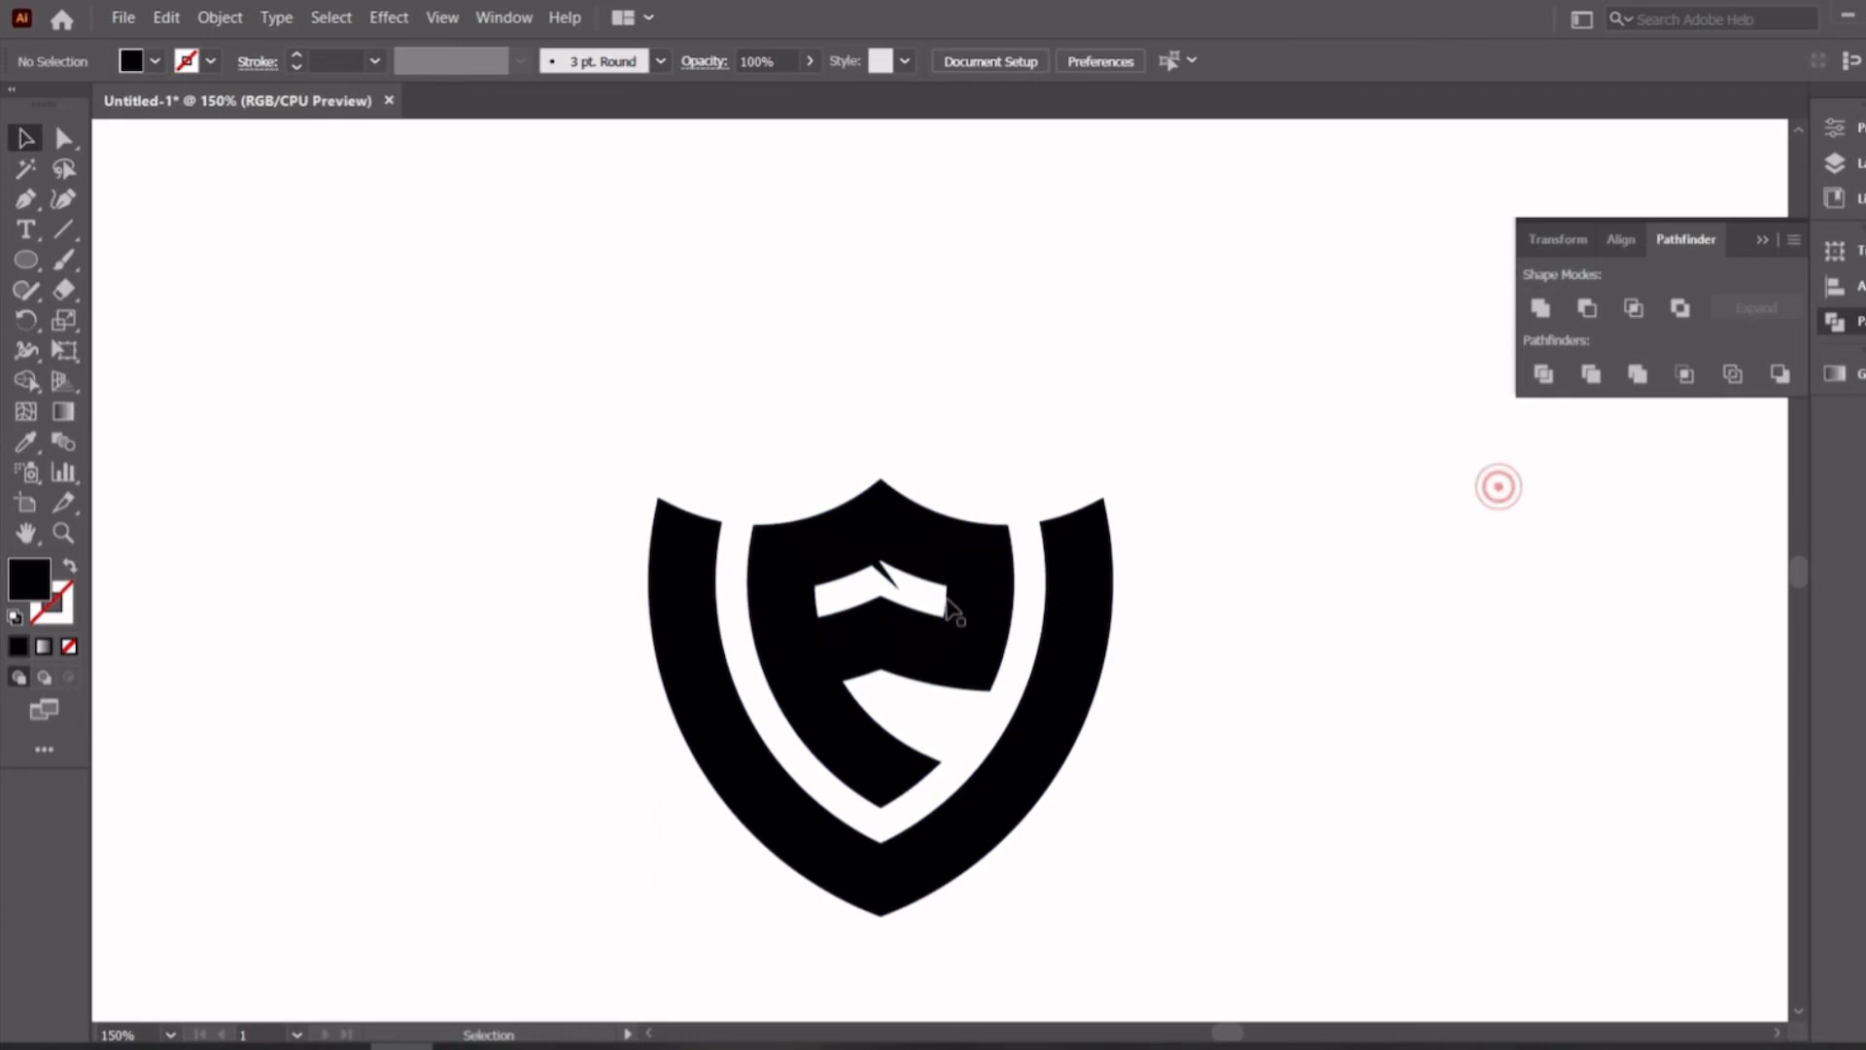
scroll(948, 602, down, 2)
drag(666, 336, 1190, 651)
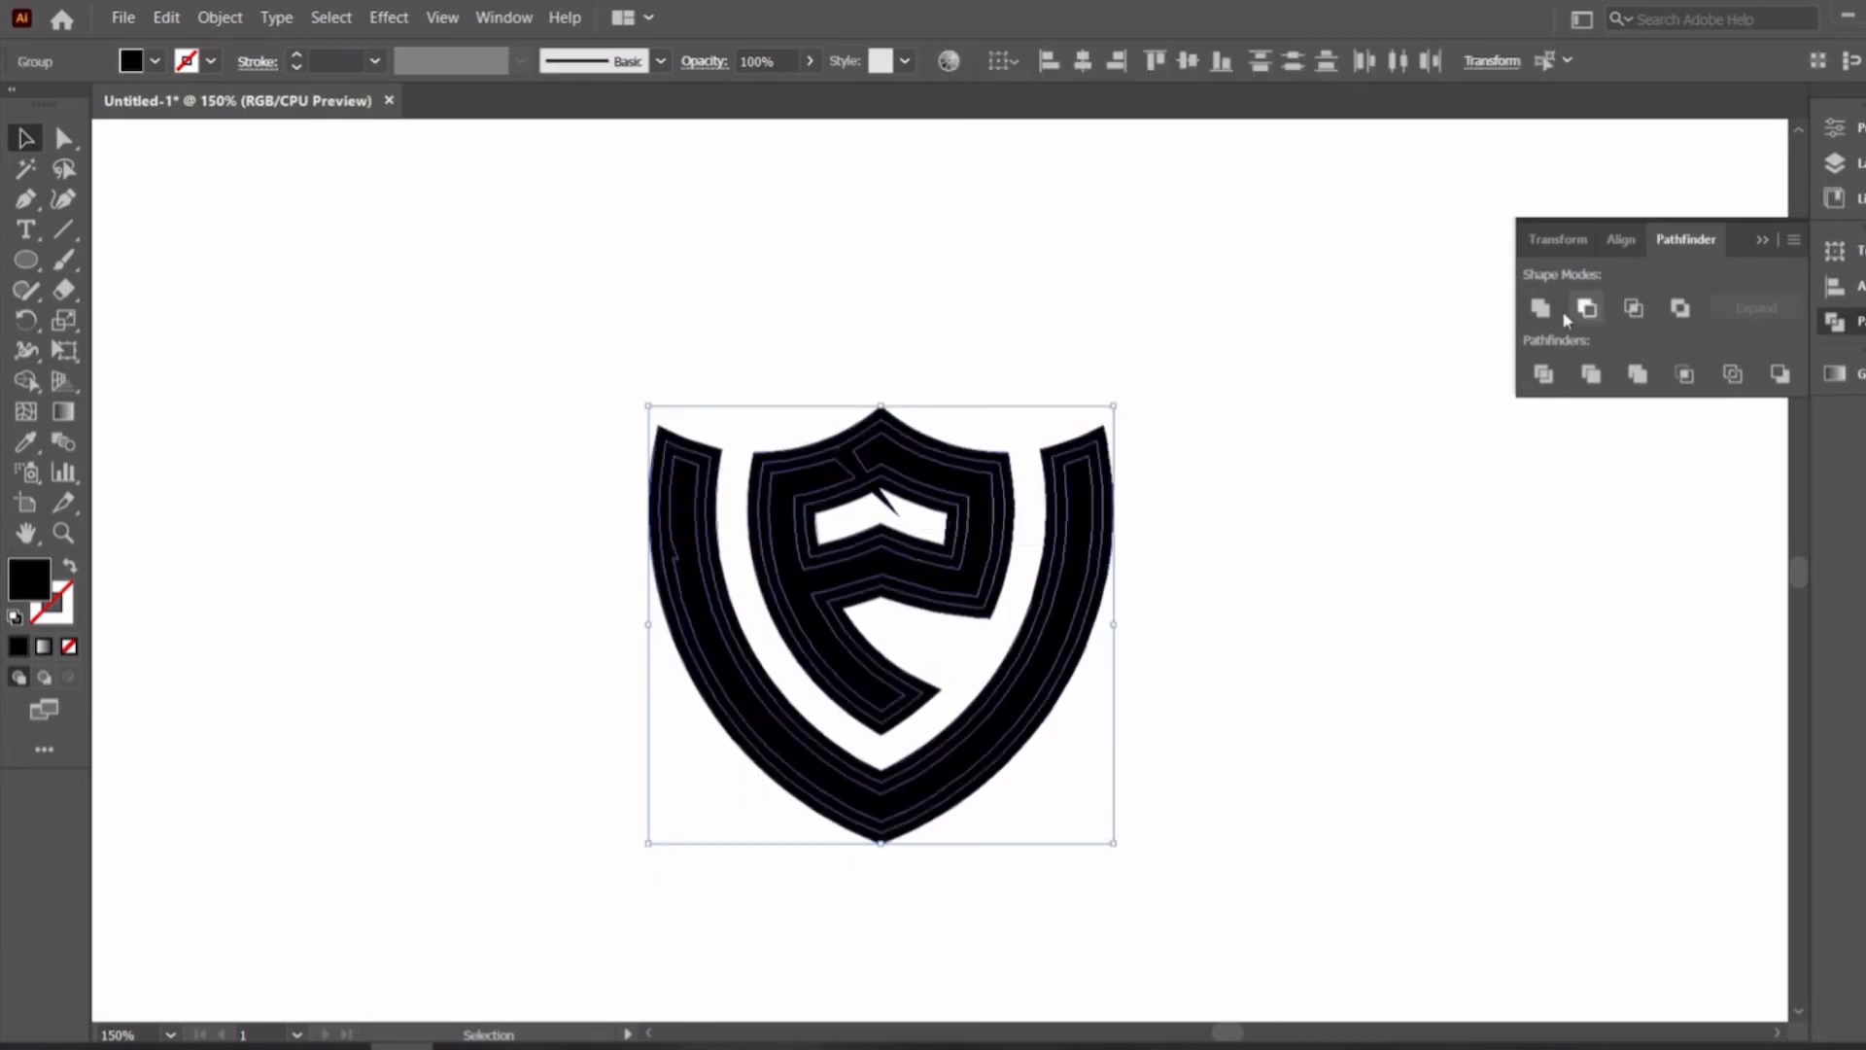
click(1540, 308)
click(958, 508)
Draw a closed filled Pen shape over the stray spike at the peak of the P's counter in the shield
scroll(958, 508, up, 5)
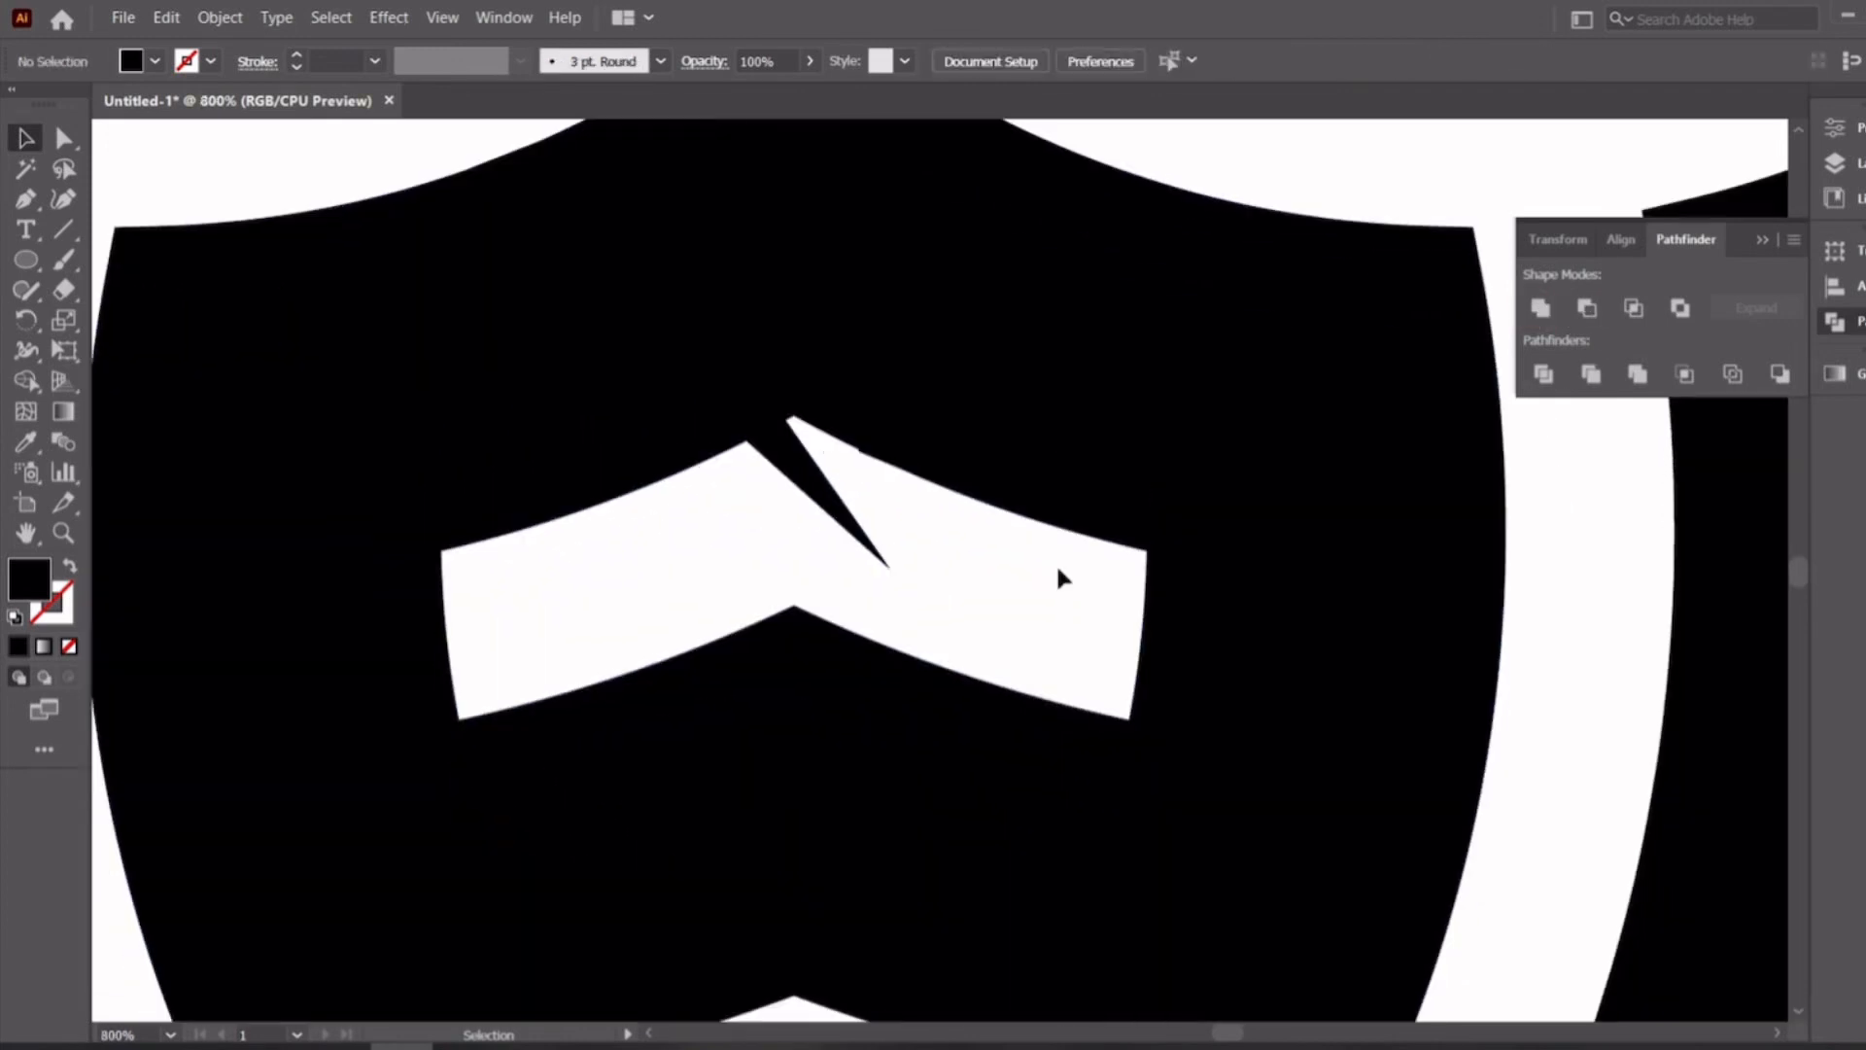
click(792, 418)
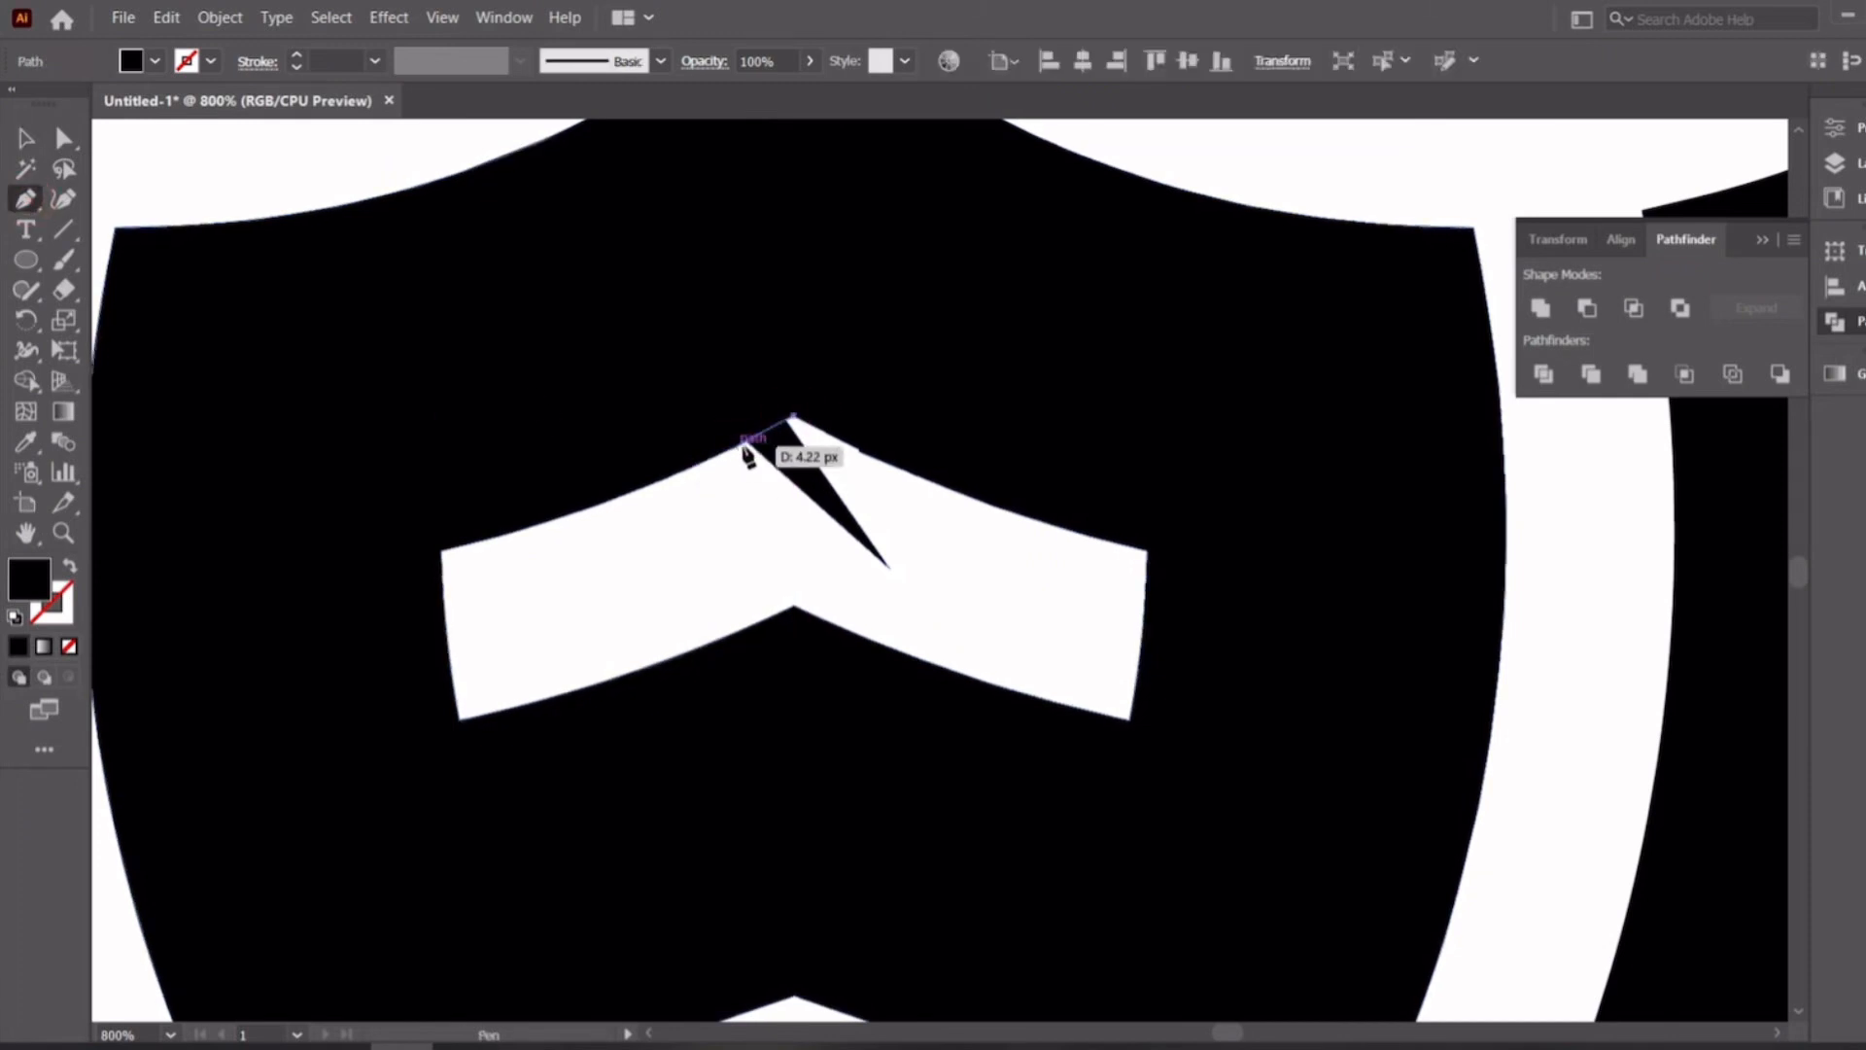
scroll(747, 452, up, 3)
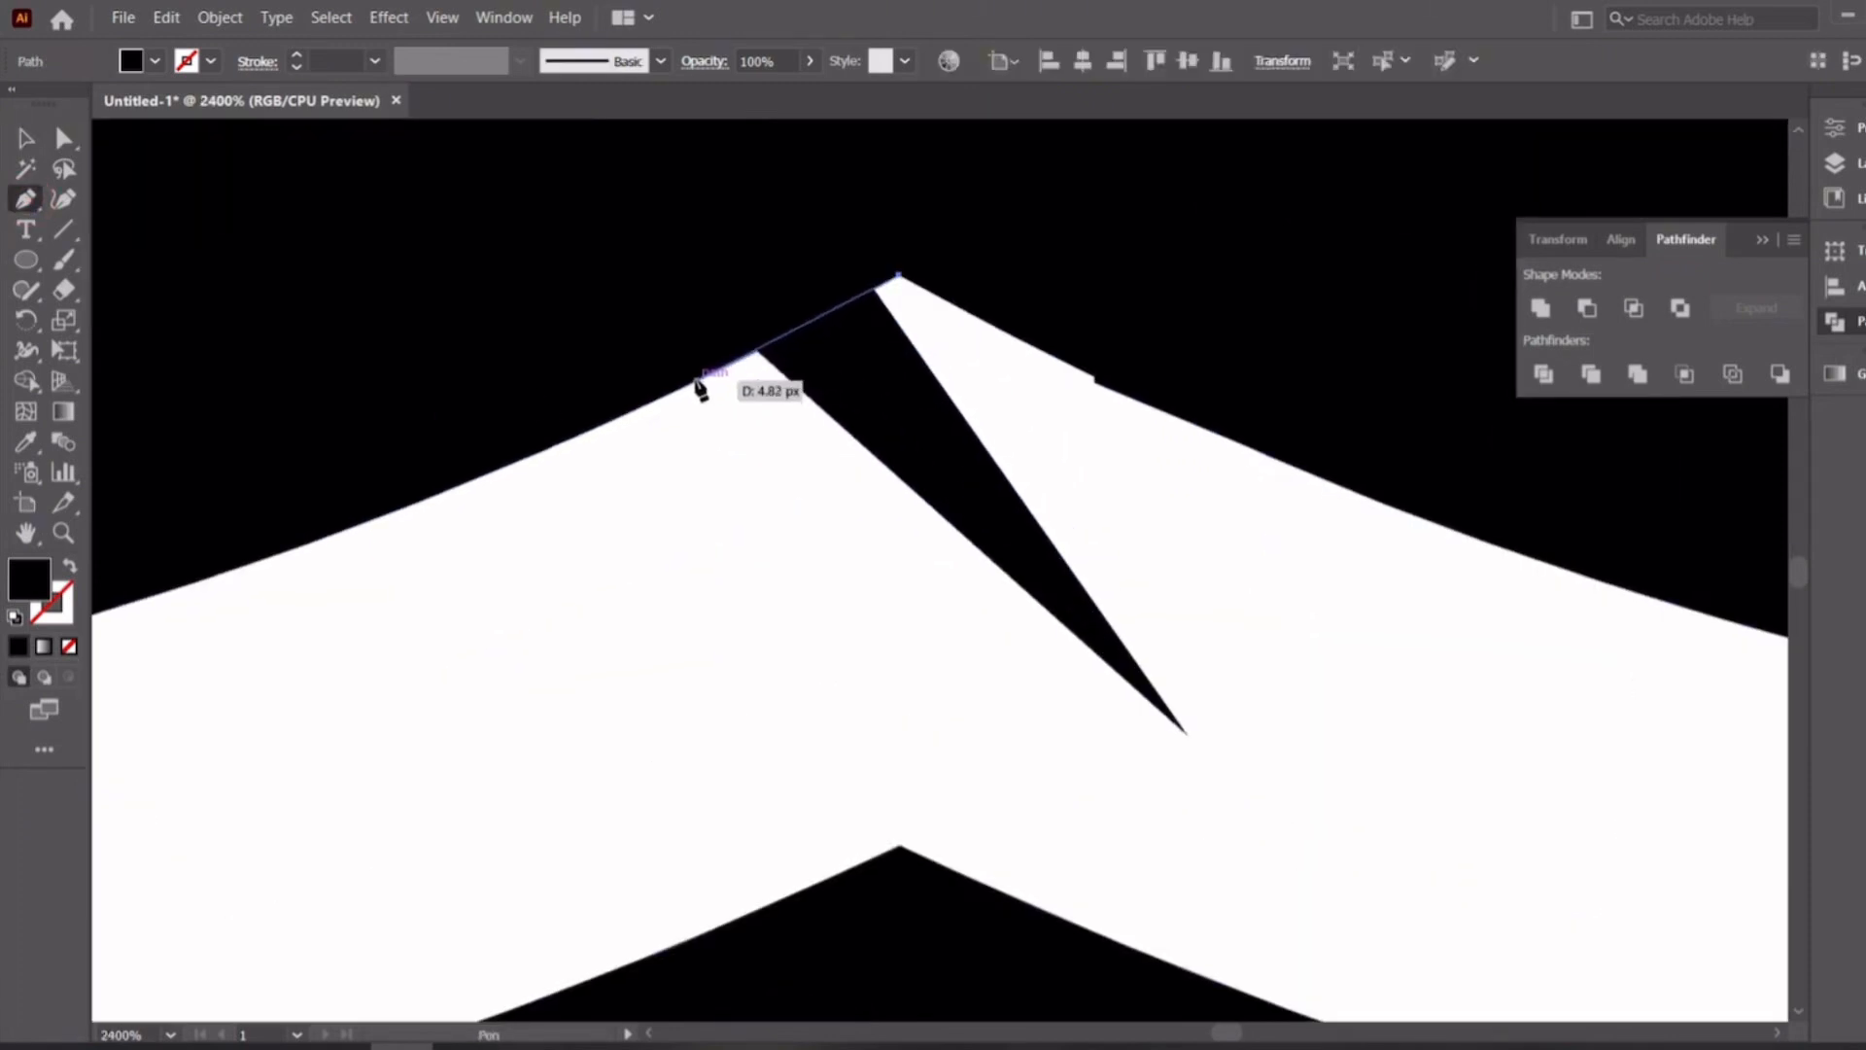
click(697, 381)
click(713, 560)
click(1268, 804)
click(1274, 658)
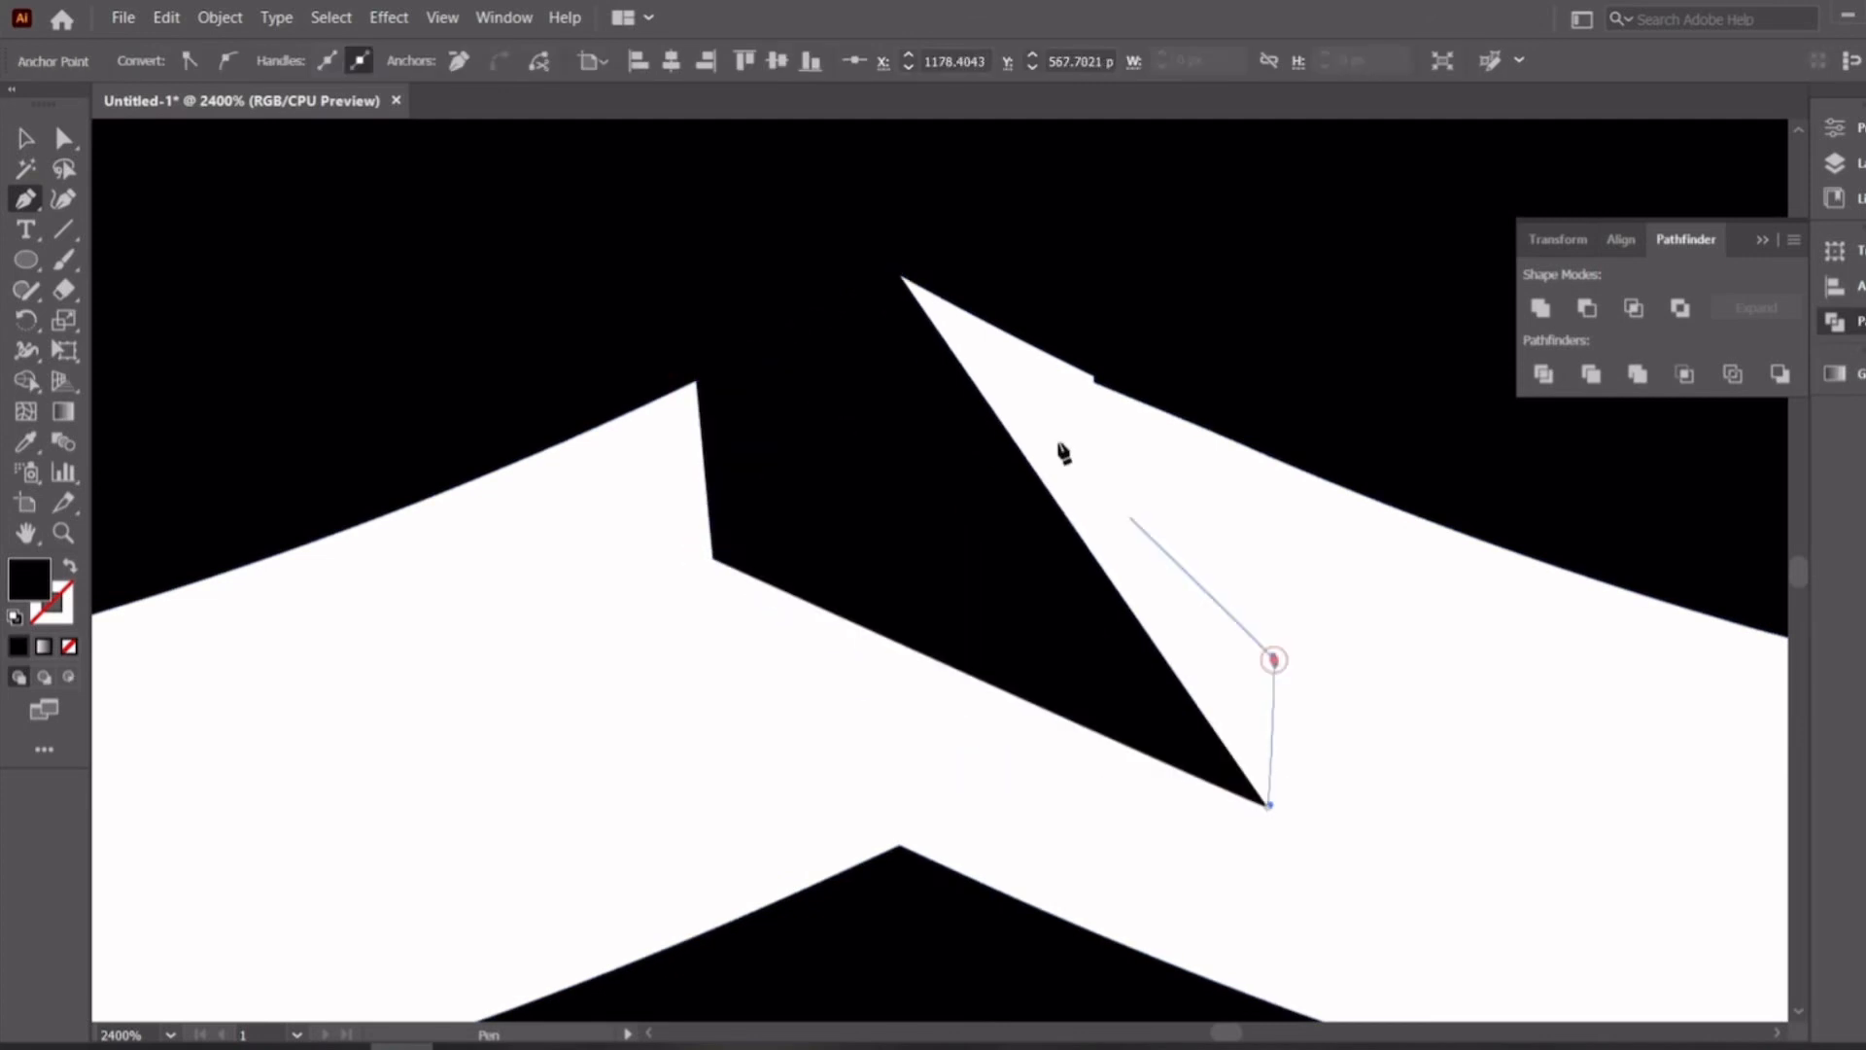
click(900, 276)
click(26, 138)
click(1036, 739)
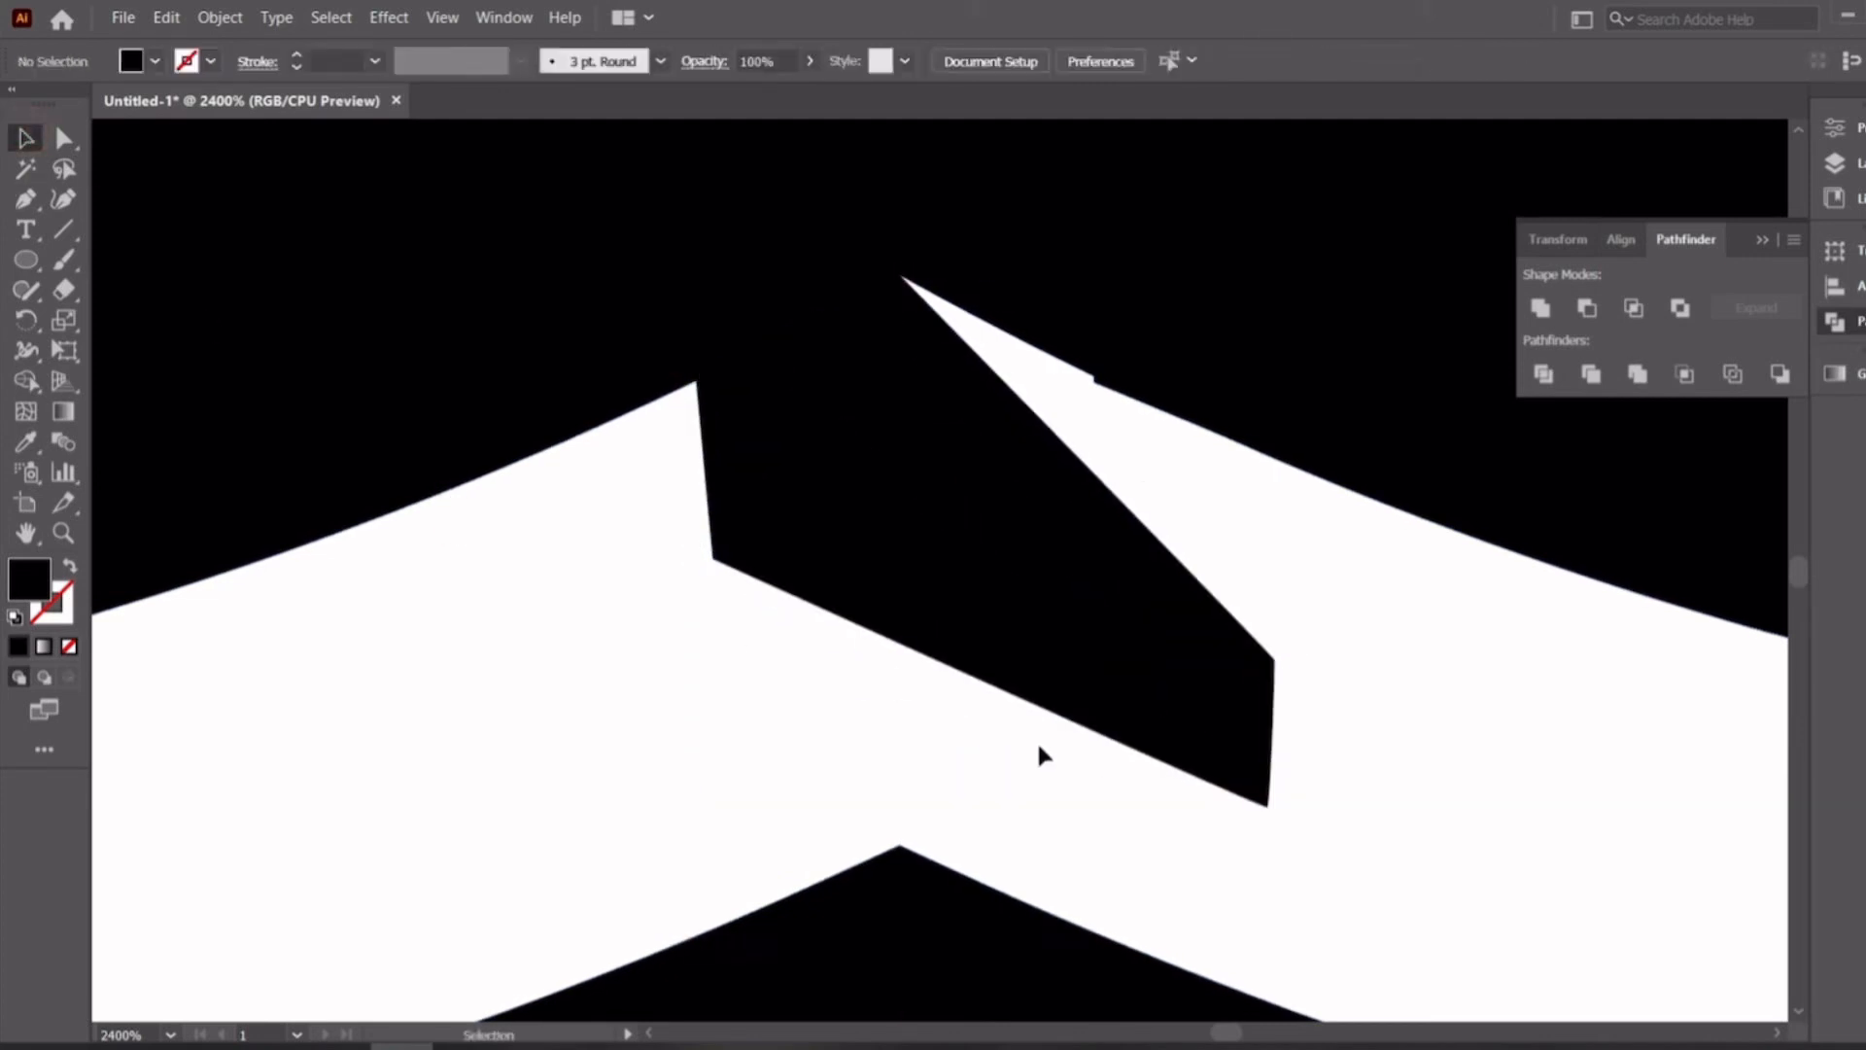
Cut the patch and the stray spike out of the P's counter with the Shape Builder tool
scroll(1036, 738, up, 1)
key(ctrl+a)
click(26, 381)
alt+click(988, 600)
scroll(836, 511, down, 7)
click(26, 138)
Place the V-P shield in the row with the other monograms and align all four logos by their top edges
scroll(994, 520, down, 6)
drag(1118, 632, 832, 386)
scroll(802, 405, up, 2)
mouse_move(959, 433)
mouse_down()
mouse_move(935, 412)
mouse_move(856, 411)
mouse_up()
key(ctrl+a)
click(1154, 61)
Nudge individual logos vertically to even out the row
scroll(529, 466, up, 1)
click(529, 511)
drag(530, 532, 530, 543)
drag(1374, 644, 357, 391)
click(1167, 546)
drag(1168, 564, 1168, 550)
Distribute the four logos horizontally by their left edges and reposition the row on the artboard
key(ctrl+a)
scroll(863, 608, down, 4)
click(1363, 61)
drag(668, 503, 851, 647)
drag(930, 663, 1033, 684)
scroll(870, 729, up, 2)
click(909, 725)
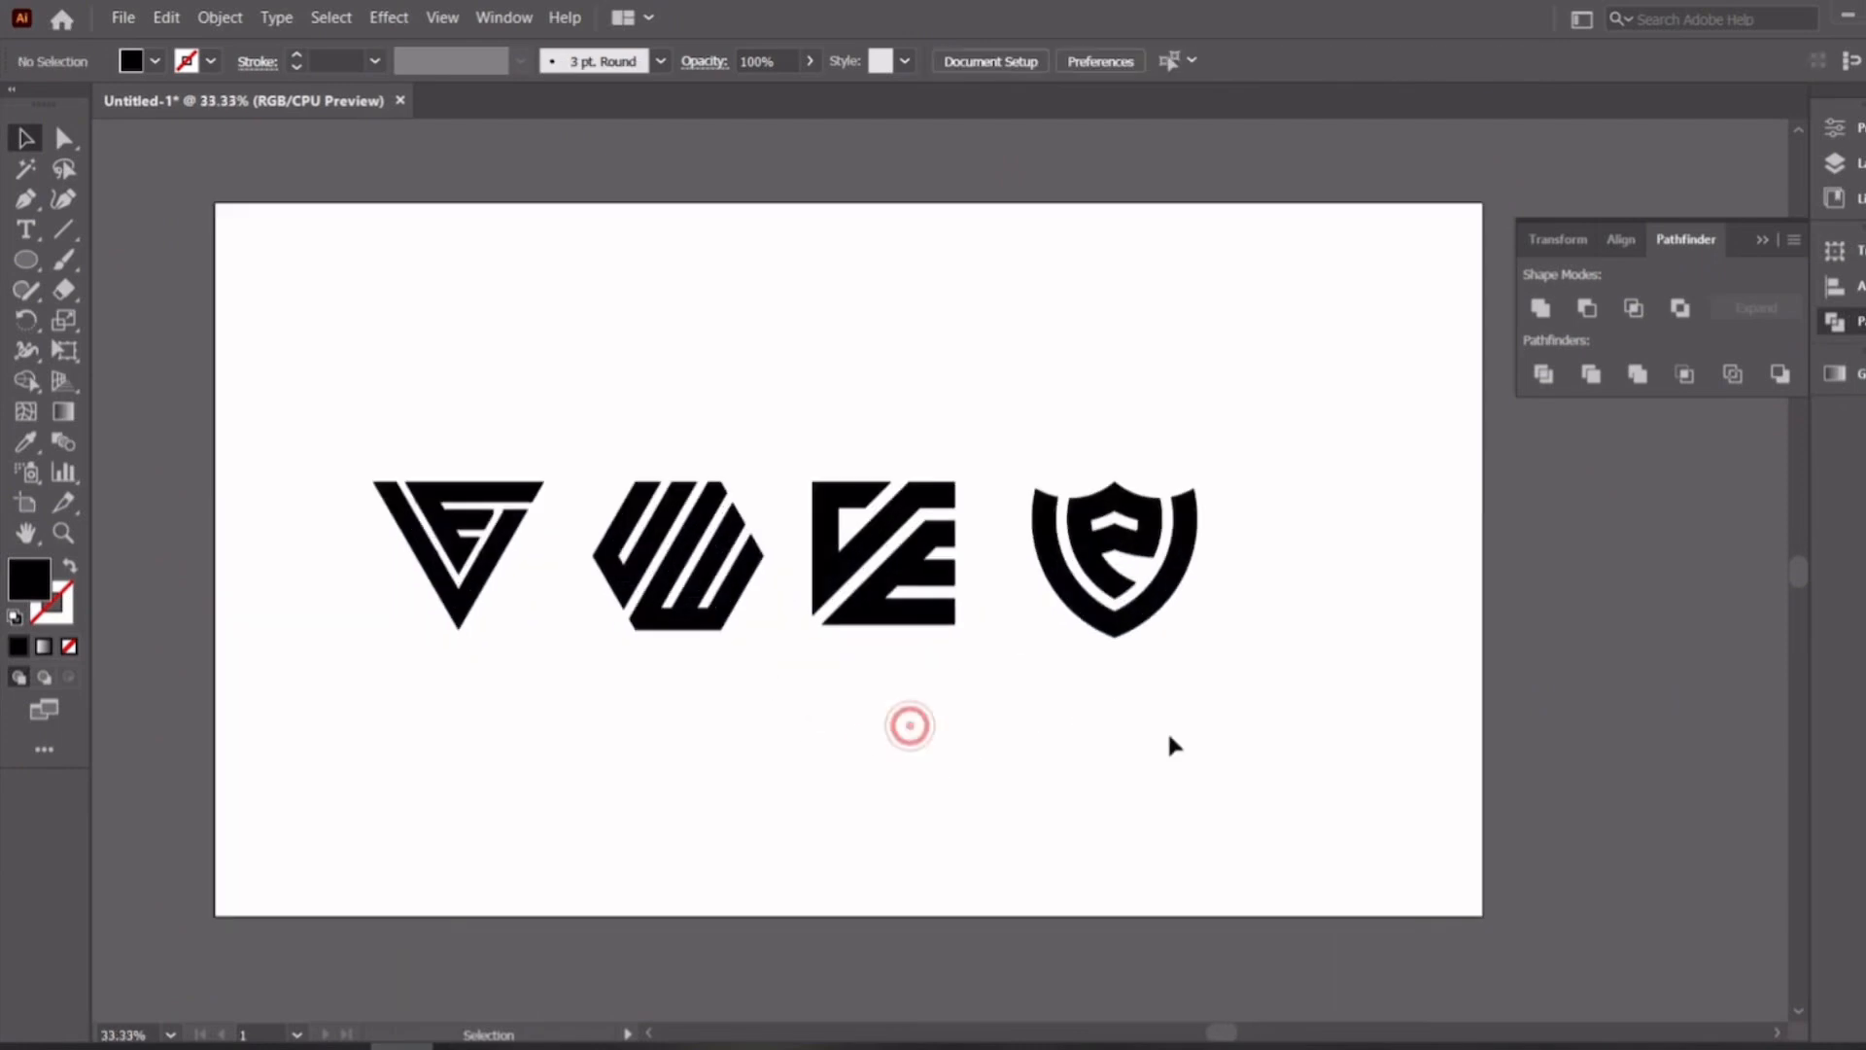
Cover the whole artboard with a black rectangle and send it behind the logos
mouse_move(213, 197)
mouse_down()
mouse_move(1458, 882)
mouse_move(1482, 915)
mouse_up()
right_click(1141, 491)
click(1450, 958)
Fill the hexagonal VW logo with white
key(v)
click(714, 589)
click(155, 62)
click(53, 104)
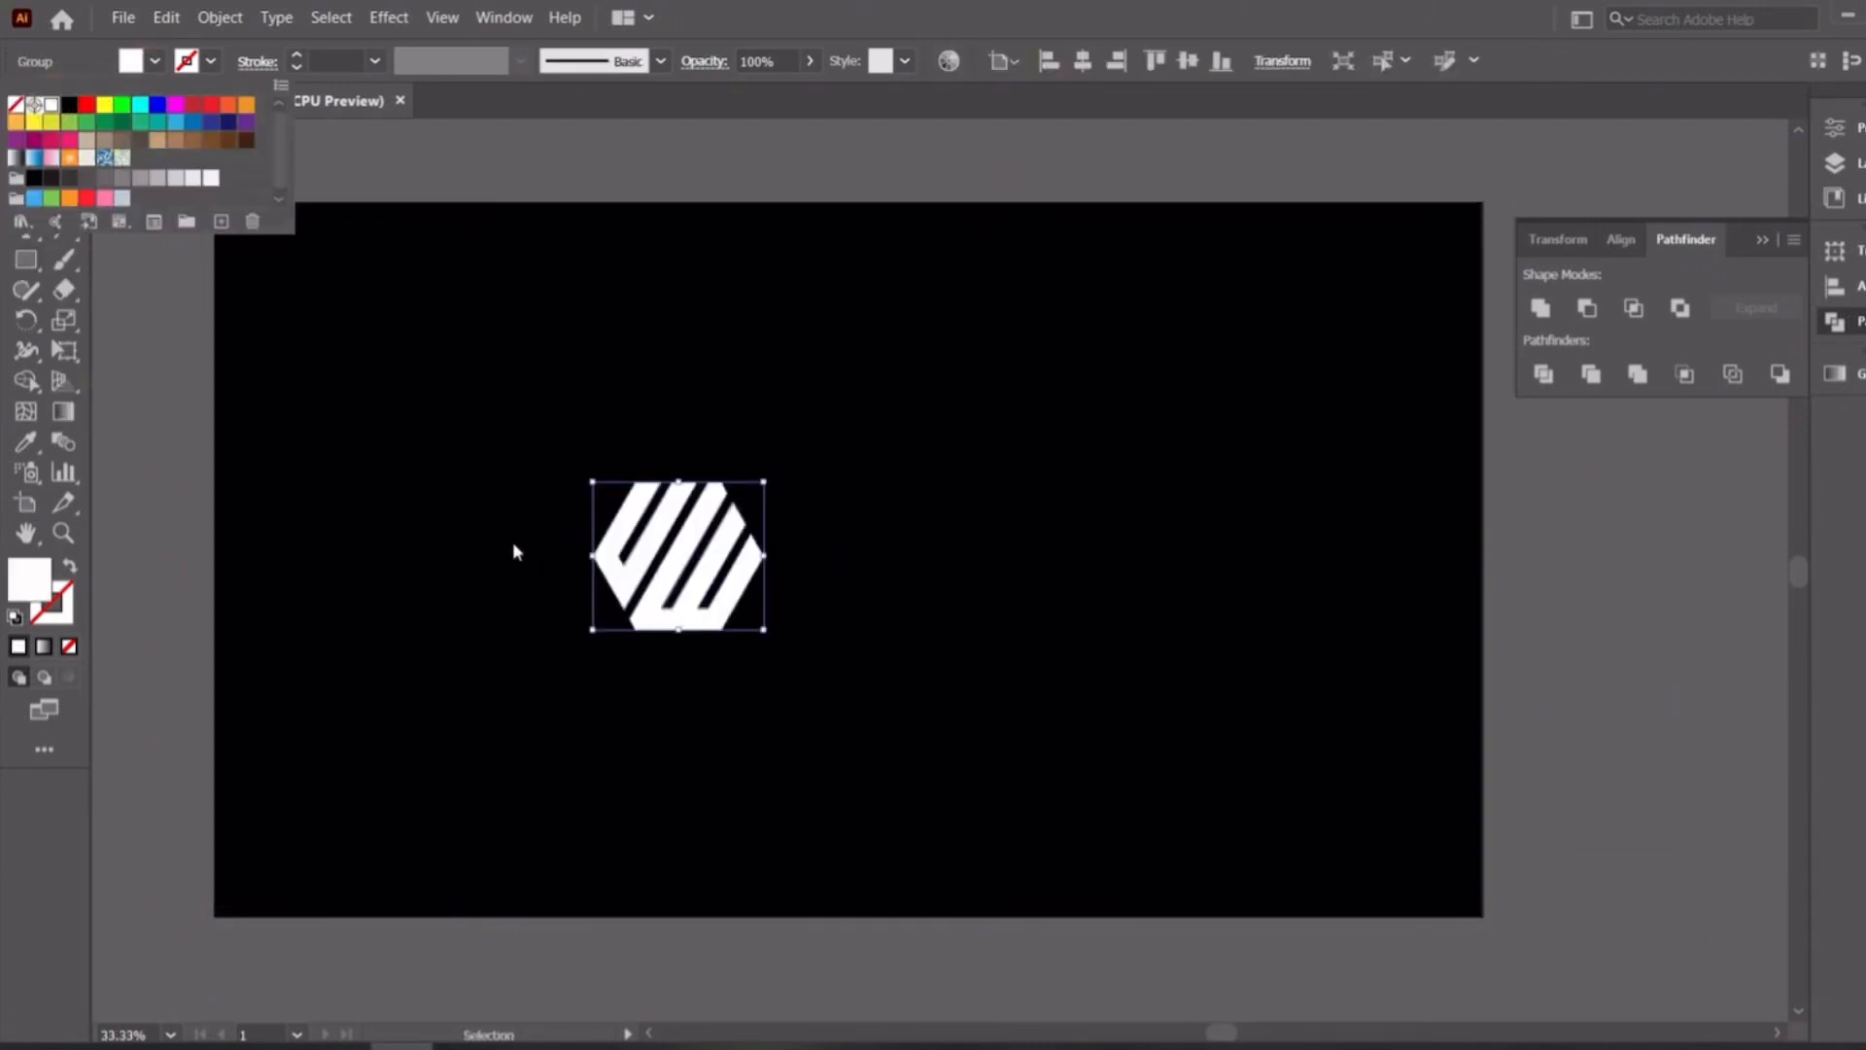
Copy the white fill to the triangular V-E, square V-E and V-P shield logos with the Eyedropper
click(510, 549)
click(491, 544)
click(28, 443)
click(642, 544)
ctrl+click(854, 509)
click(697, 559)
ctrl+click(1120, 576)
click(898, 604)
click(27, 138)
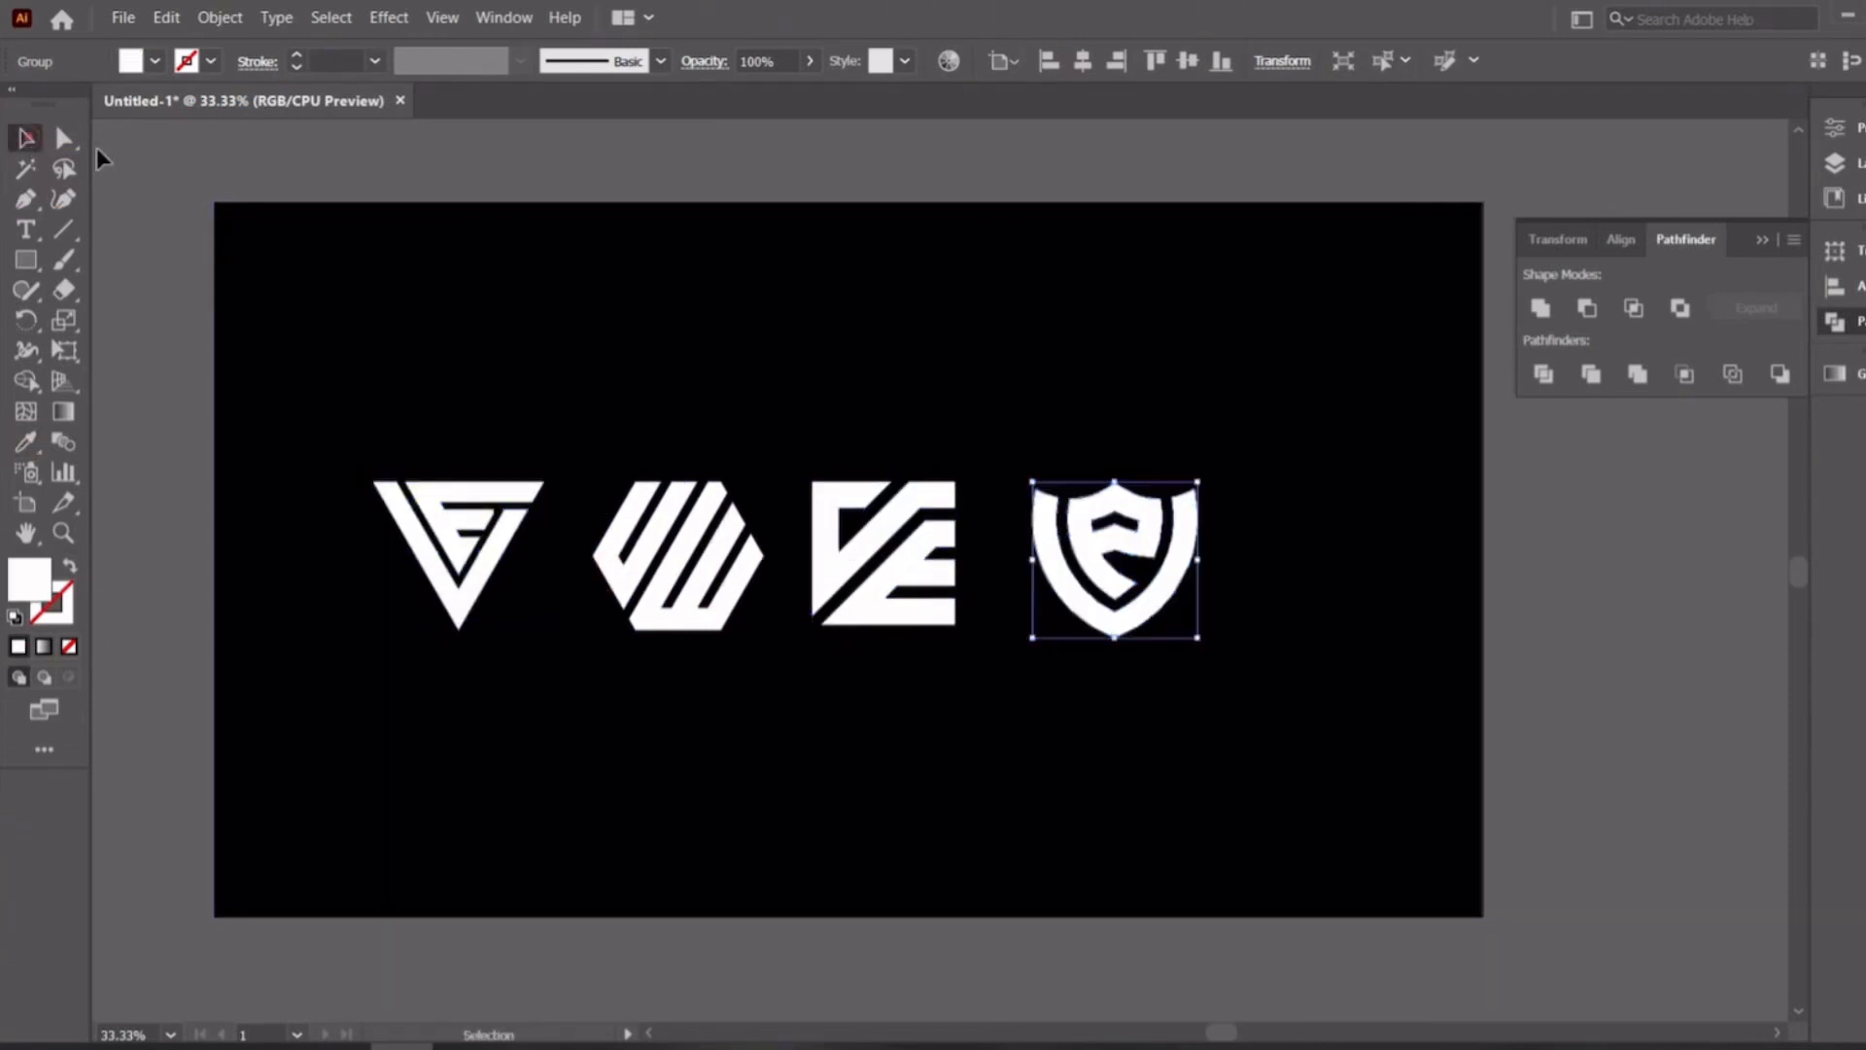
Deselect the artwork, collapse the Pathfinder panel and examine the four white logos on the black background
click(182, 144)
click(1763, 240)
scroll(809, 564, up, 1)
drag(841, 650, 971, 657)
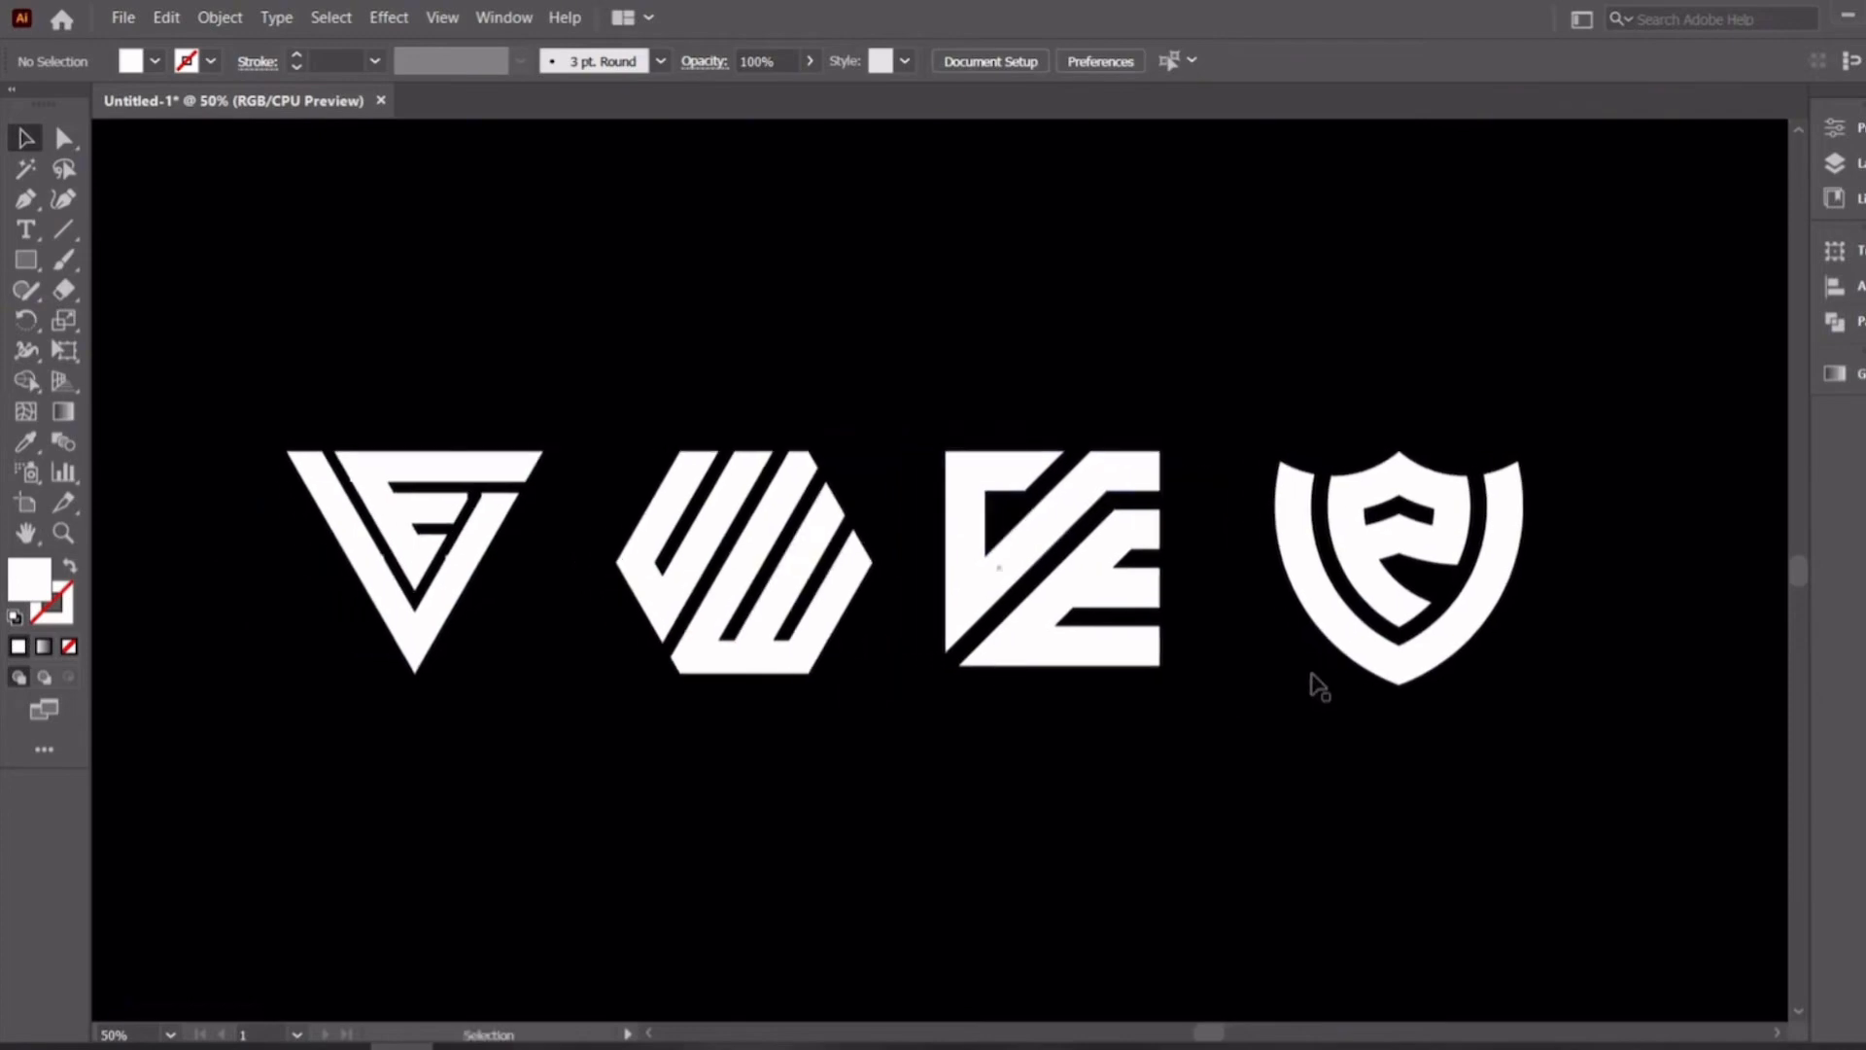